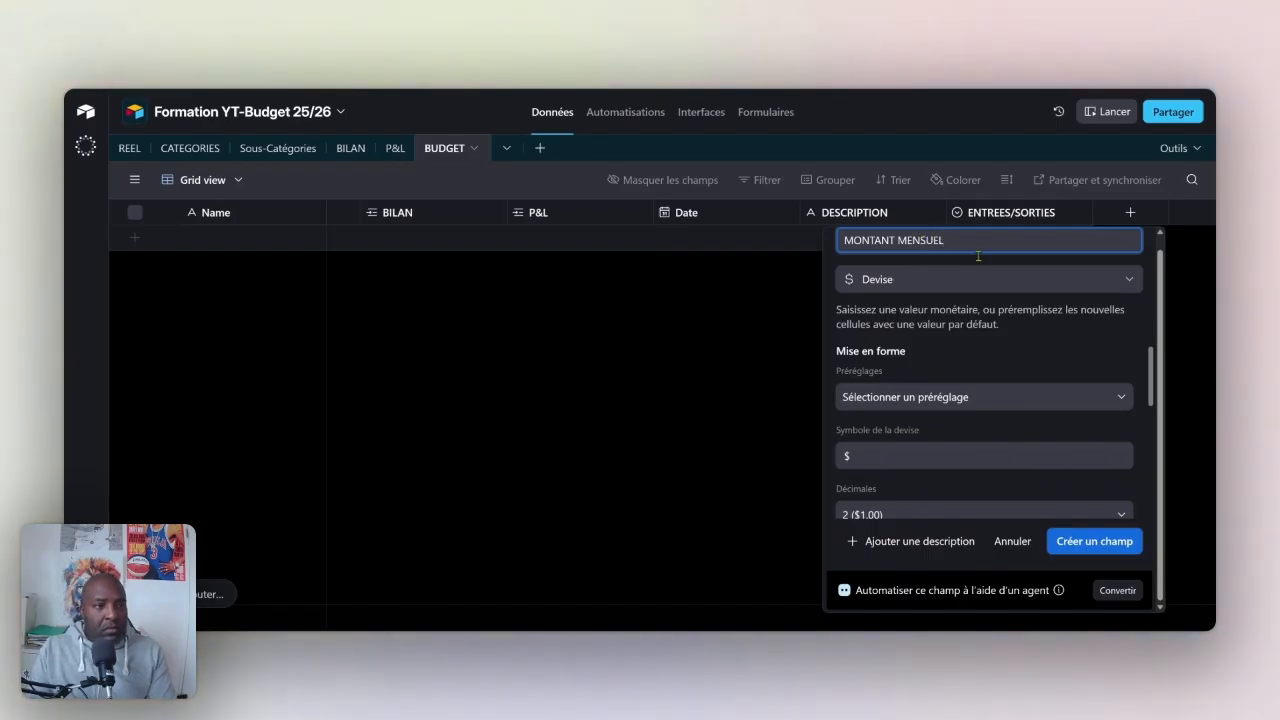
- Set the MONTANT MENSUEL field's currency symbol to €, allow negative numbers, and create the field
click(880, 455)
key(BackSpace)
text(€)
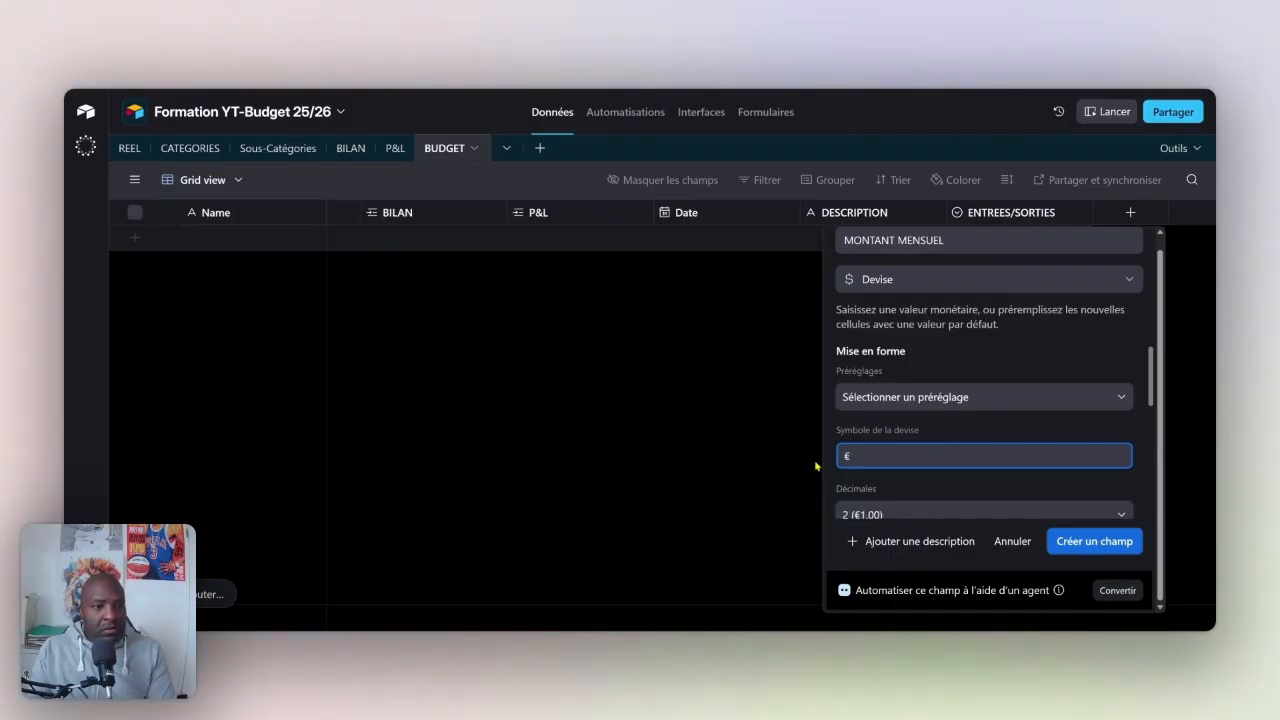
scroll(928, 451, down, 3)
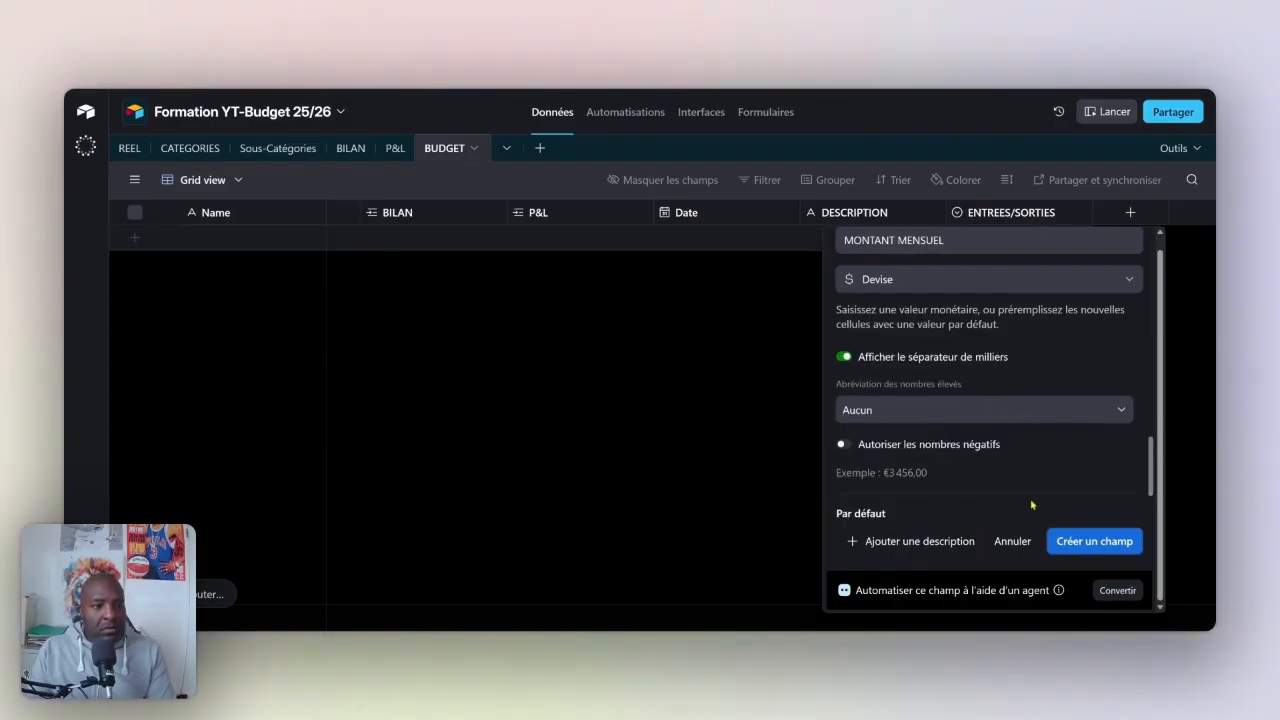
click(917, 450)
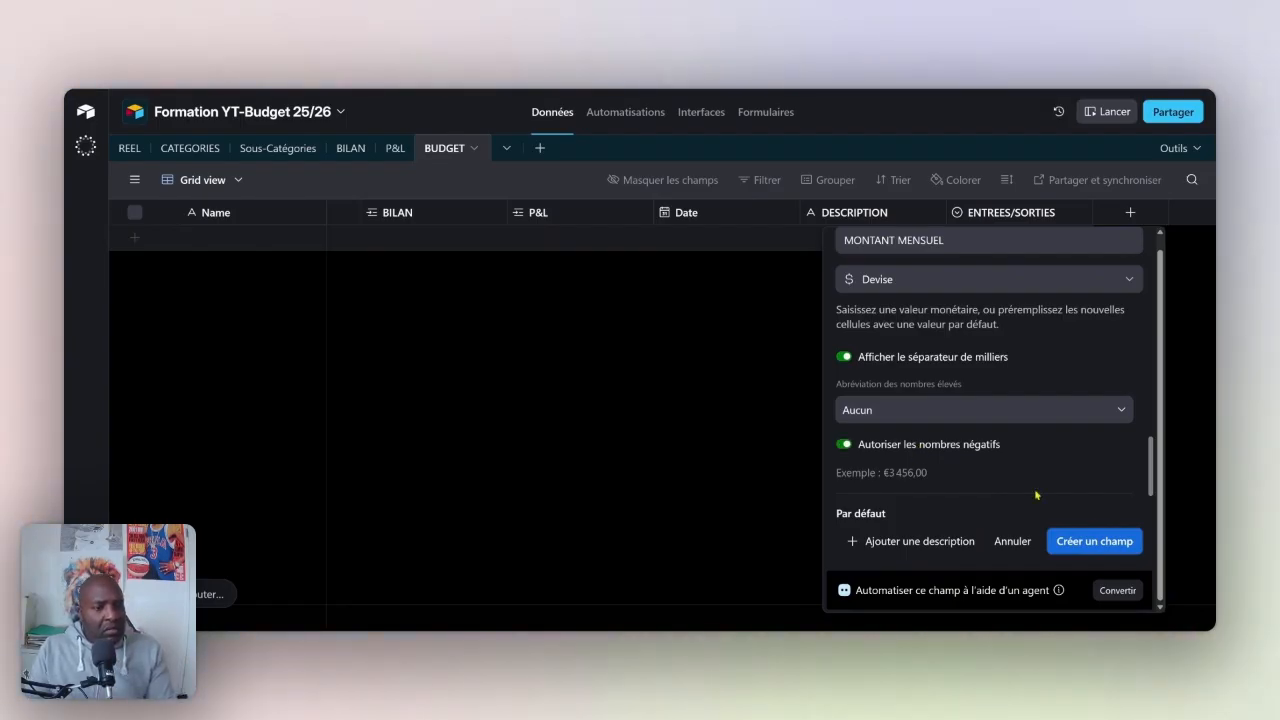
click(1094, 538)
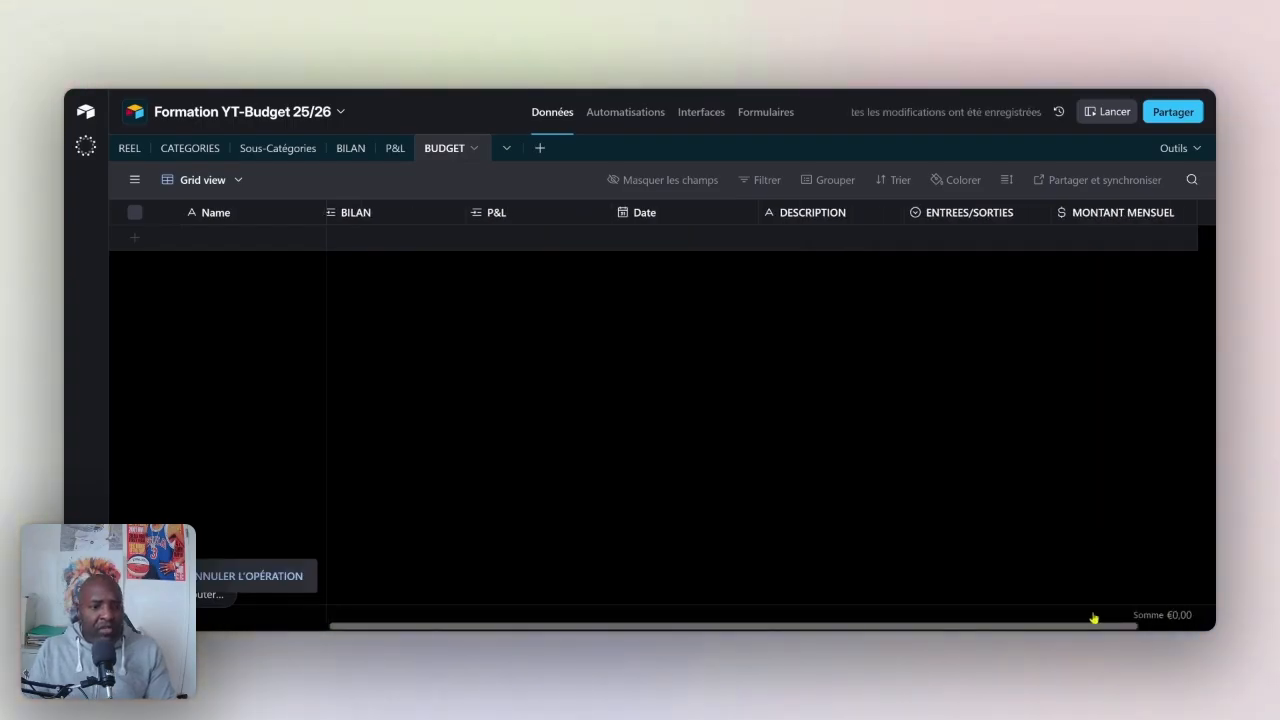
- Add a new Devise field after MONTANT MENSUEL and name it MONTANT A L'ANNEE
scroll(1094, 614, right, 3)
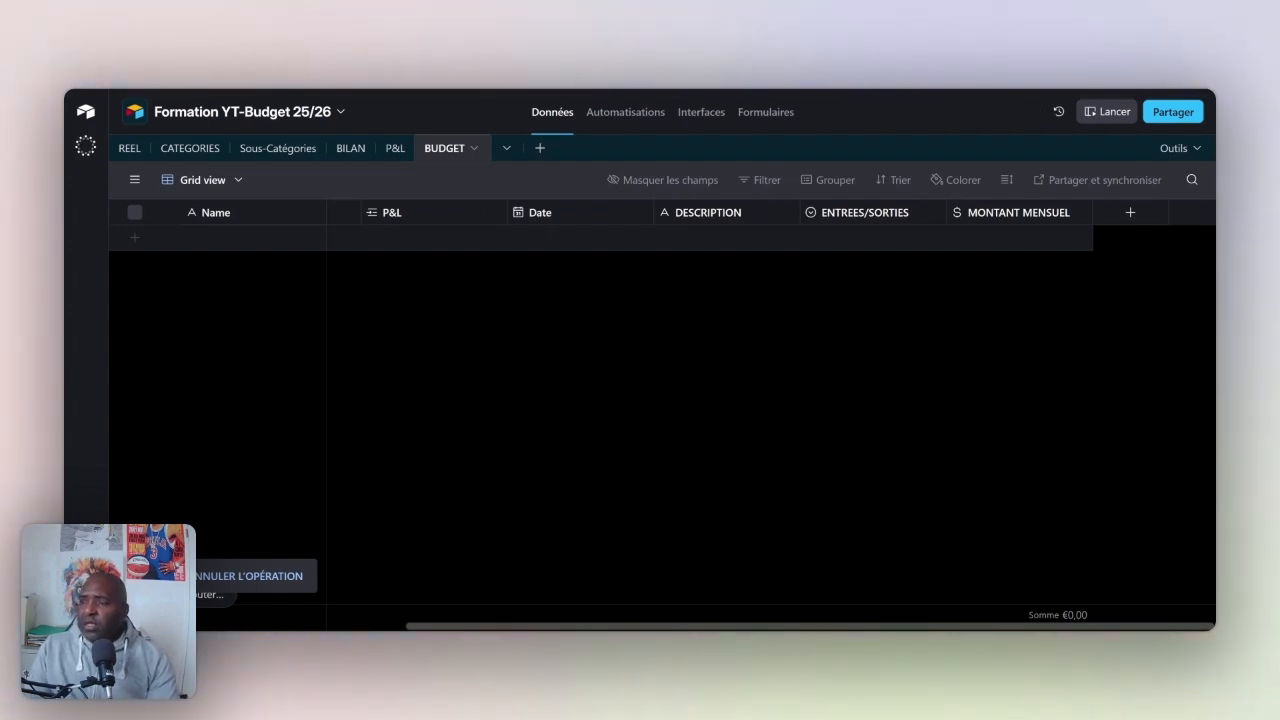
click(1121, 216)
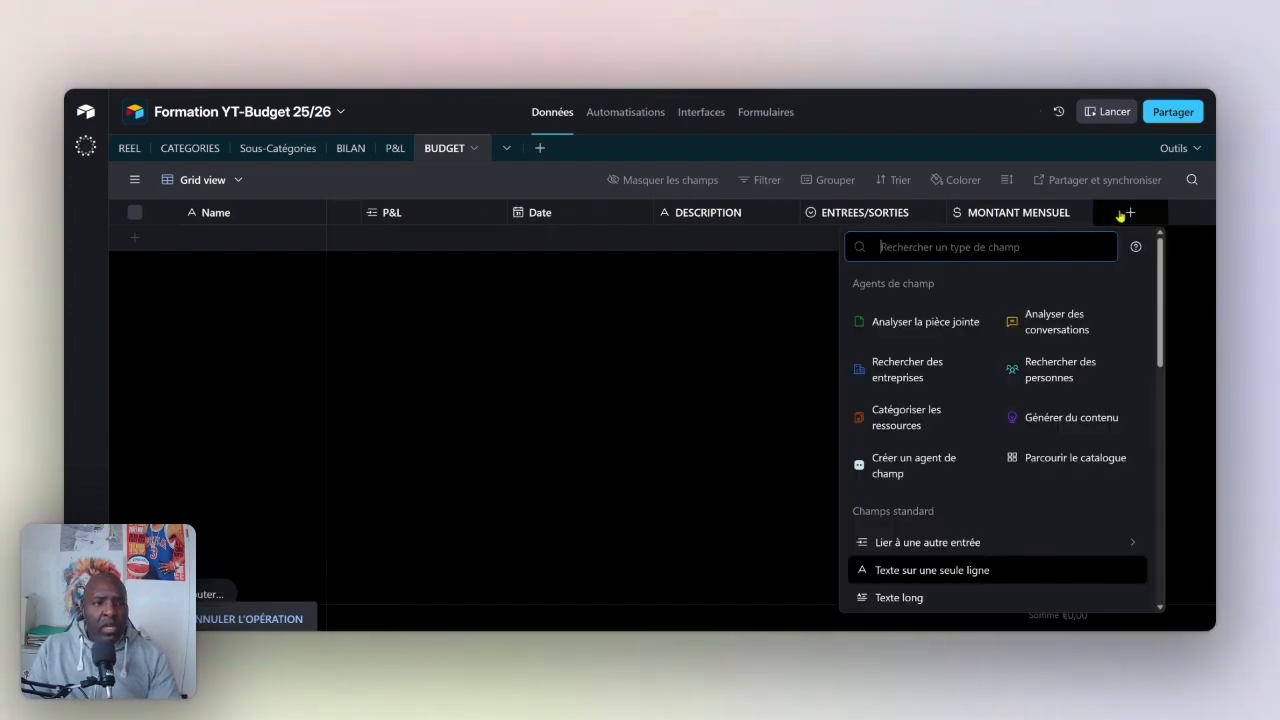
scroll(1020, 537, down, 5)
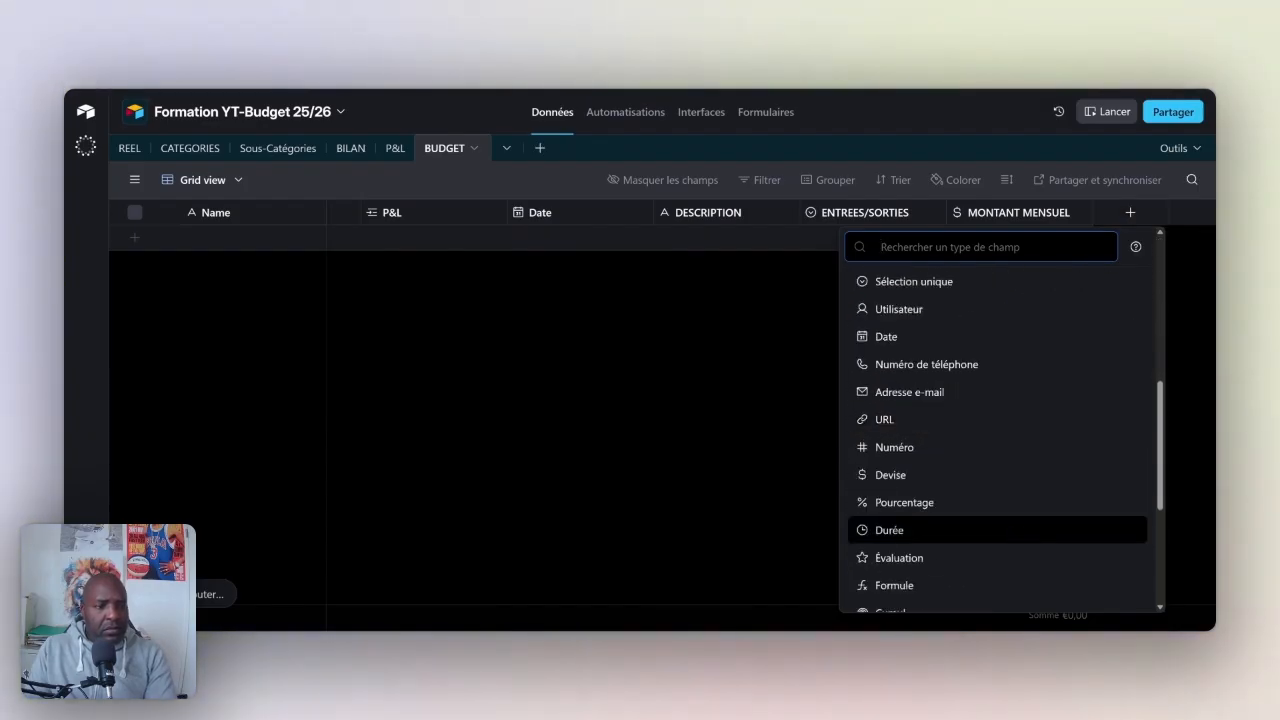
scroll(1020, 537, down, 3)
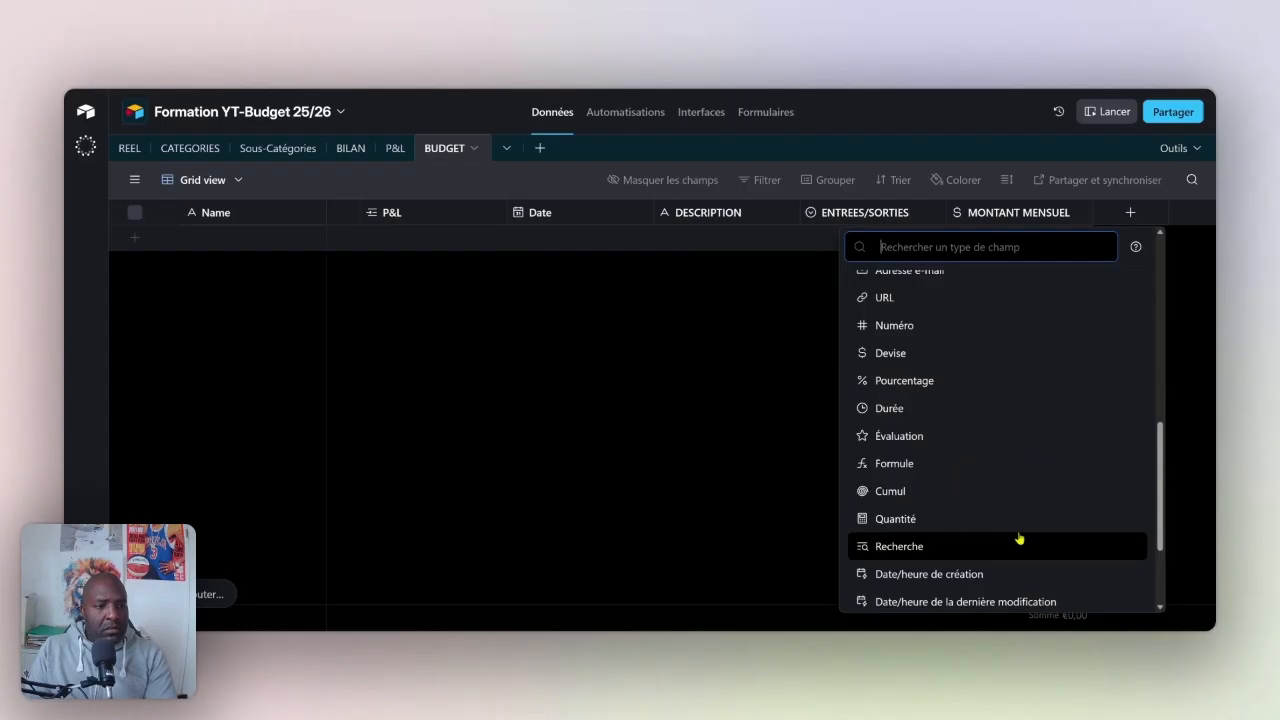
click(983, 356)
text(mO)
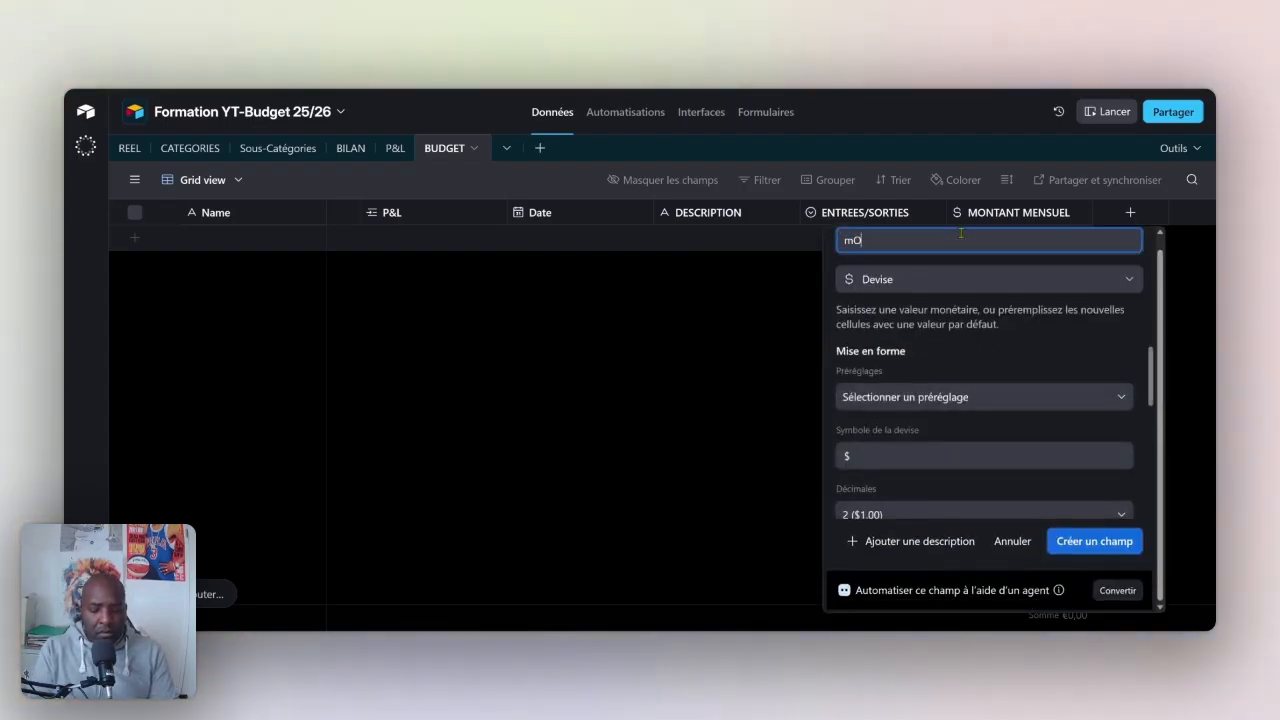
text(NTA)
key(BackSpace)
key(BackSpace)
key(BackSpace)
key(BackSpace)
key(BackSpace)
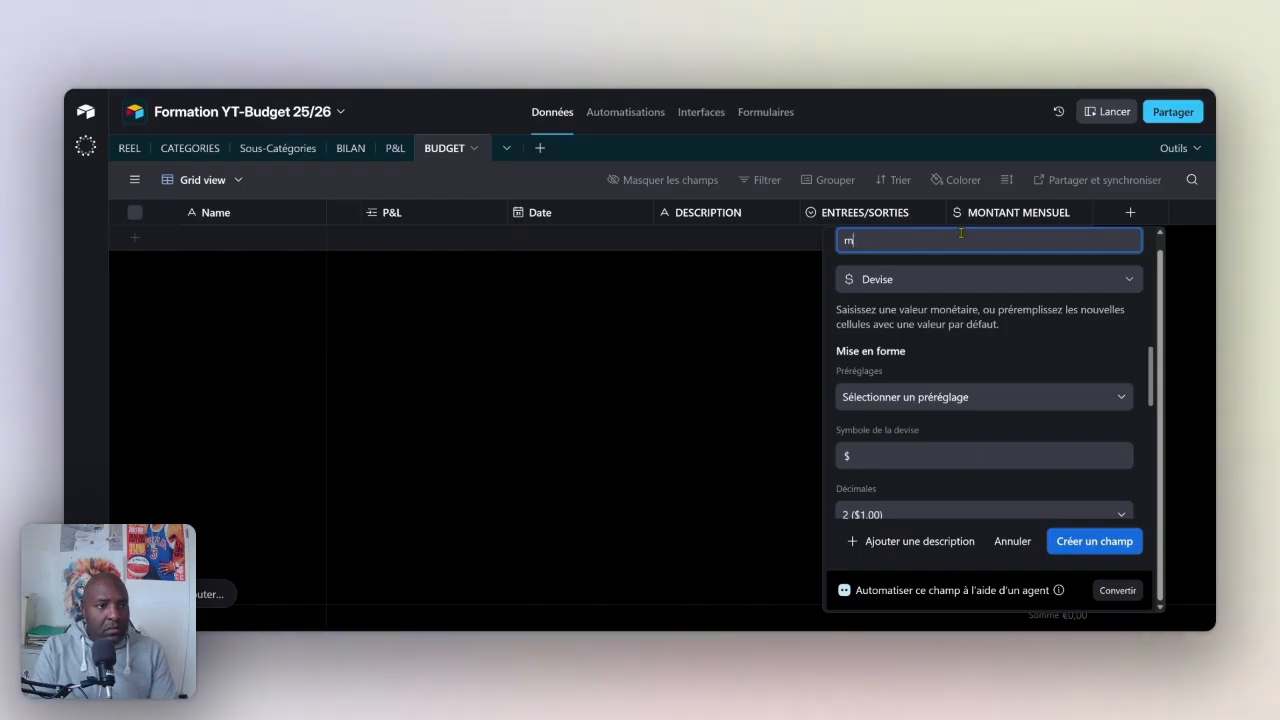
text(MONTANT A)
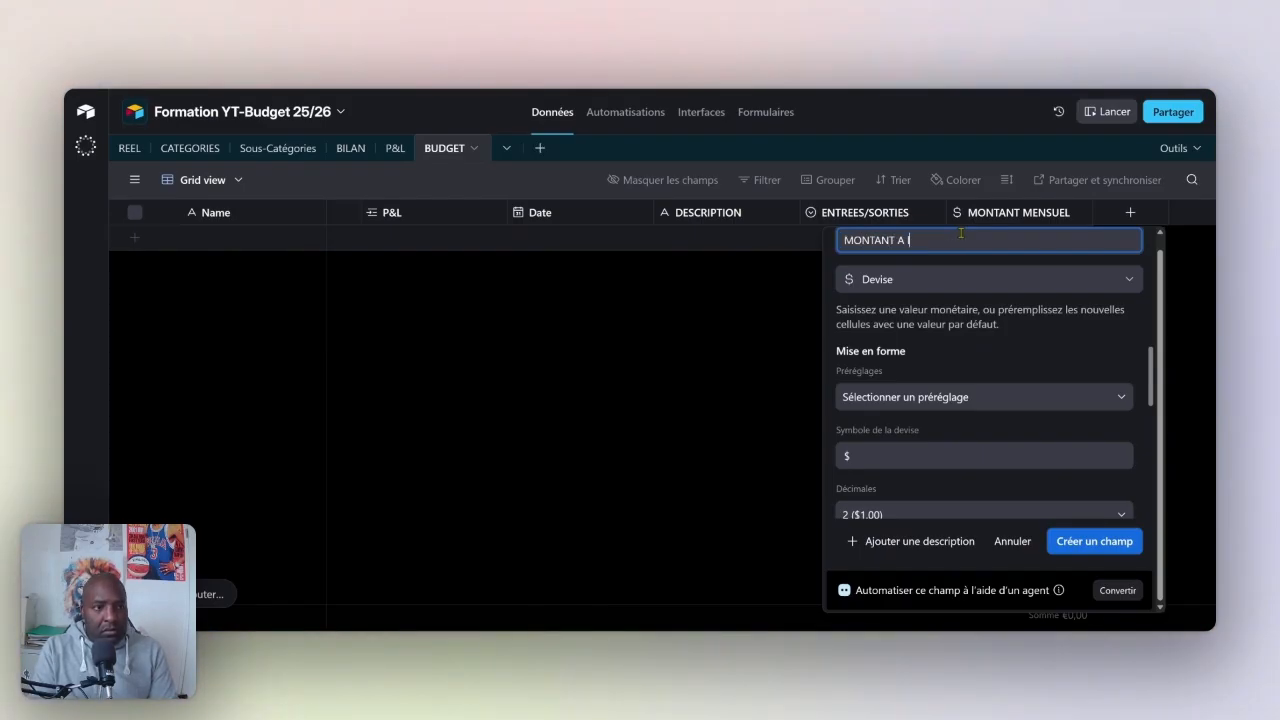
text( L'ANNEE)
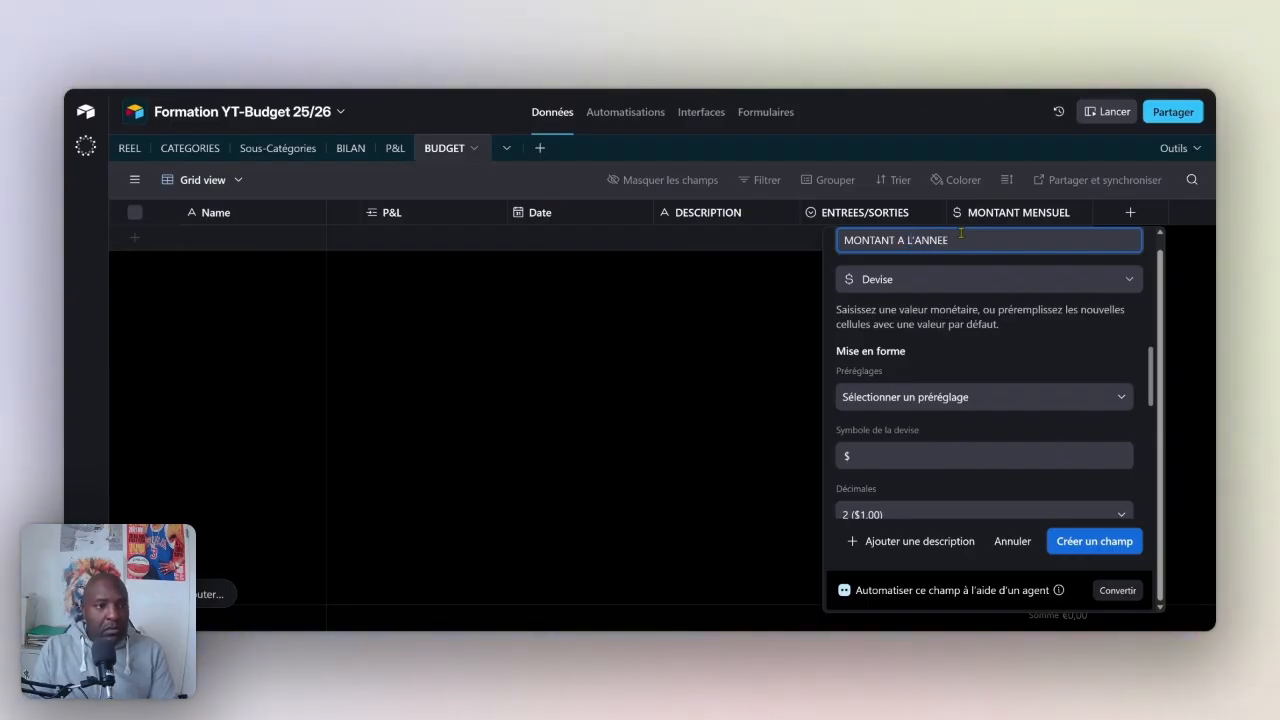
- Set the currency symbol of MONTANT A L'ANNEE to € and create the field
click(862, 463)
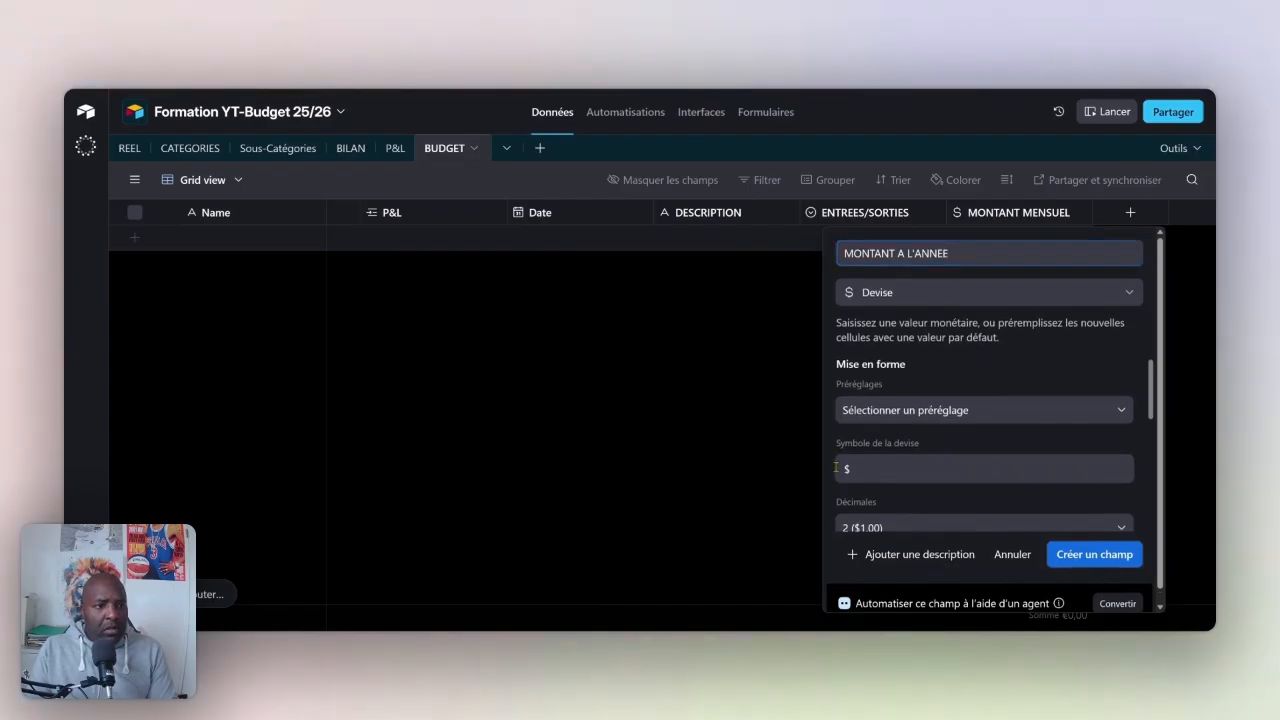
key(BackSpace)
text(#)
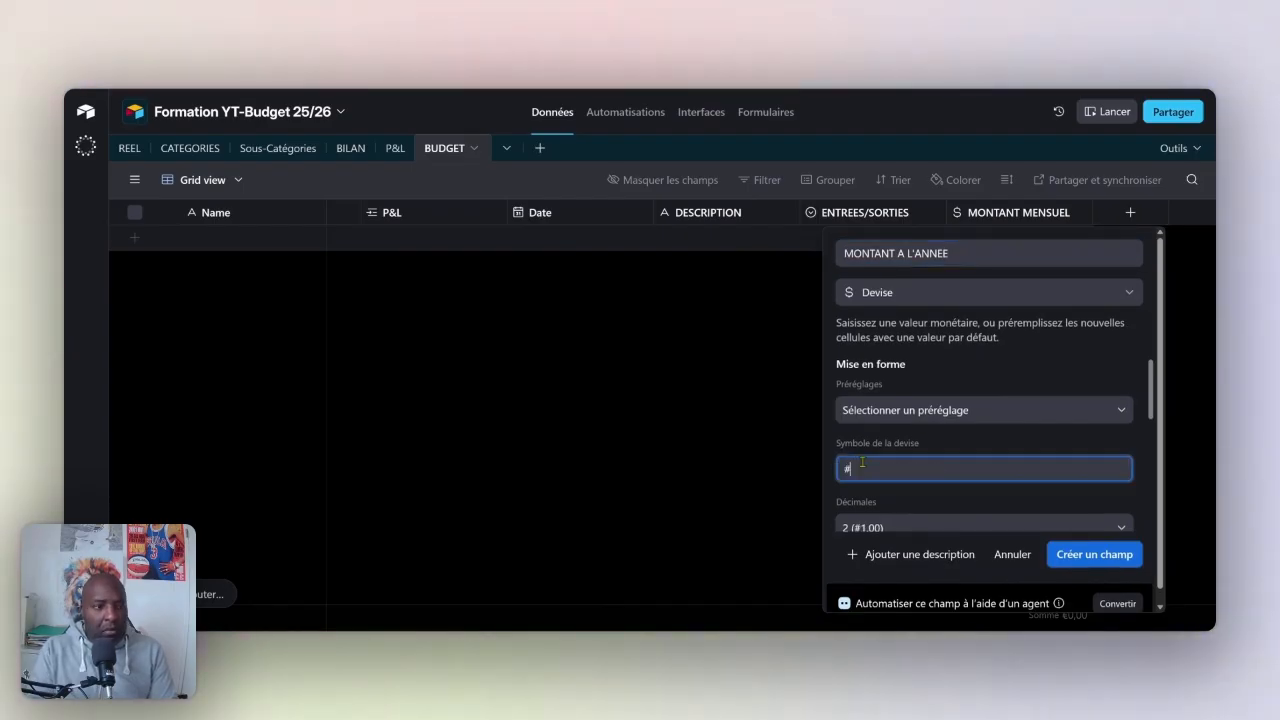
click(1194, 461)
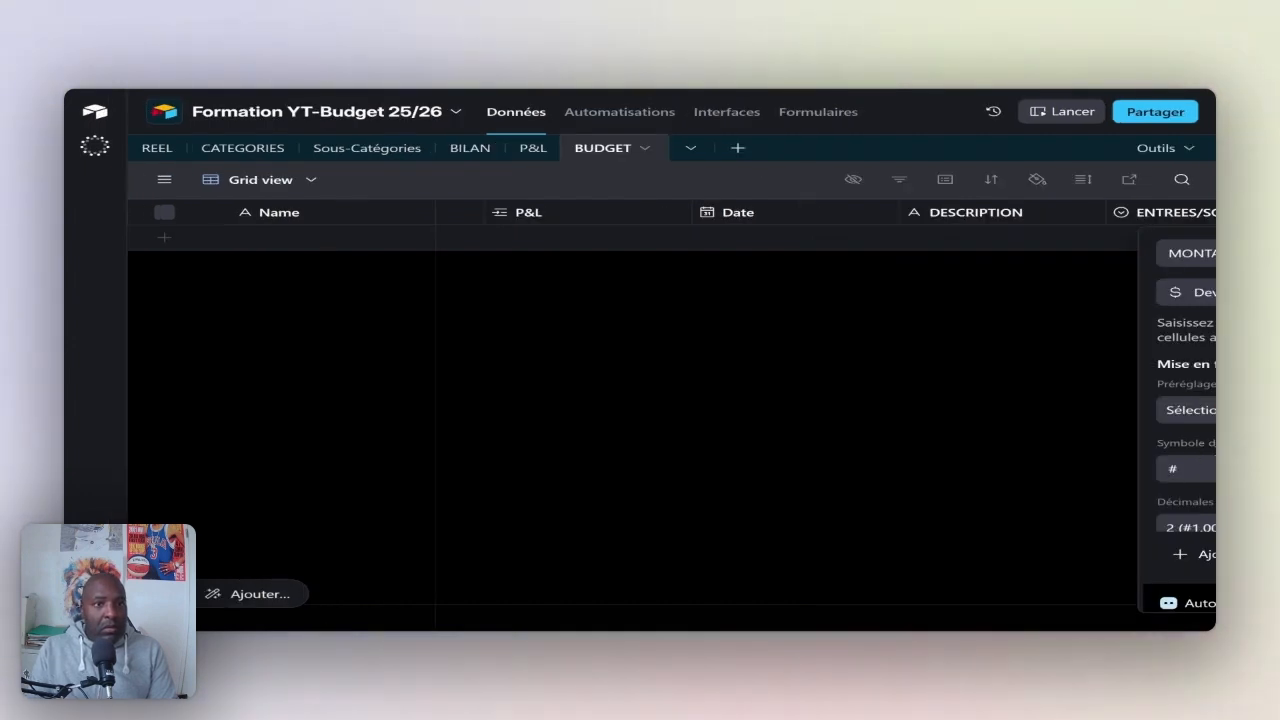
click(1088, 555)
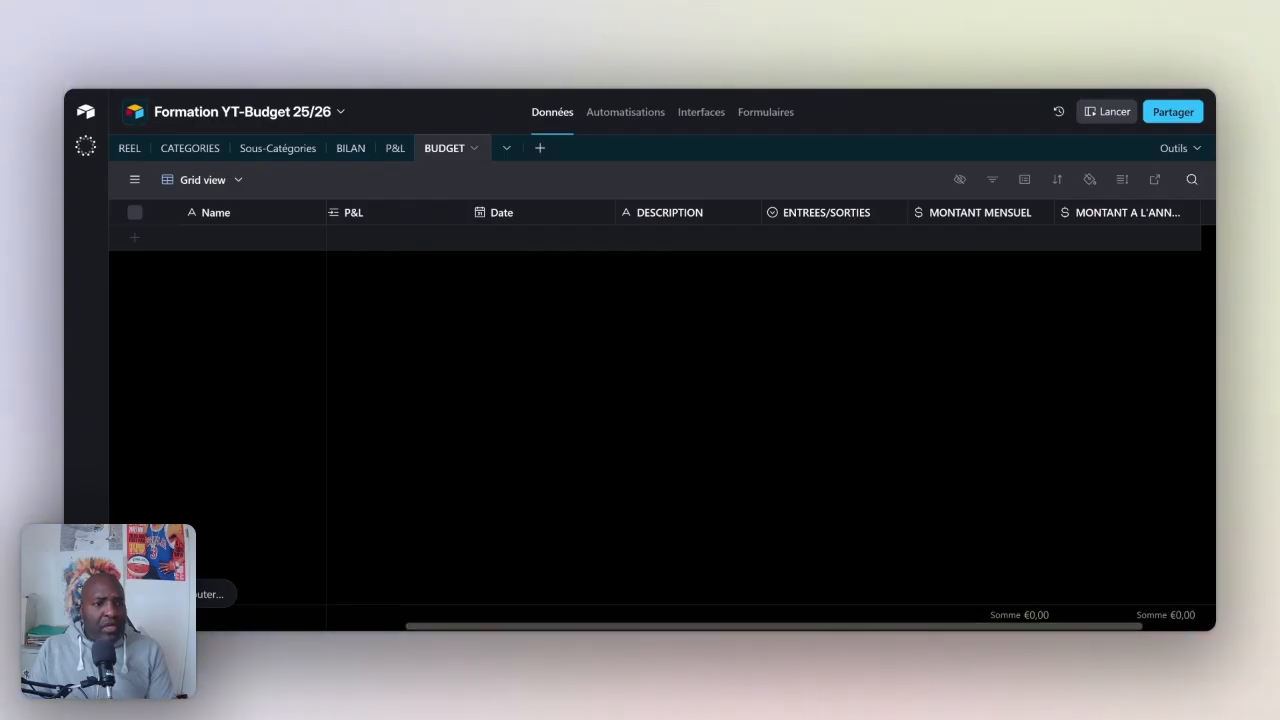
- Add a new Numéro field after MONTANT A L'ANNEE and name it QUANTITE
drag(1113, 627, 1167, 628)
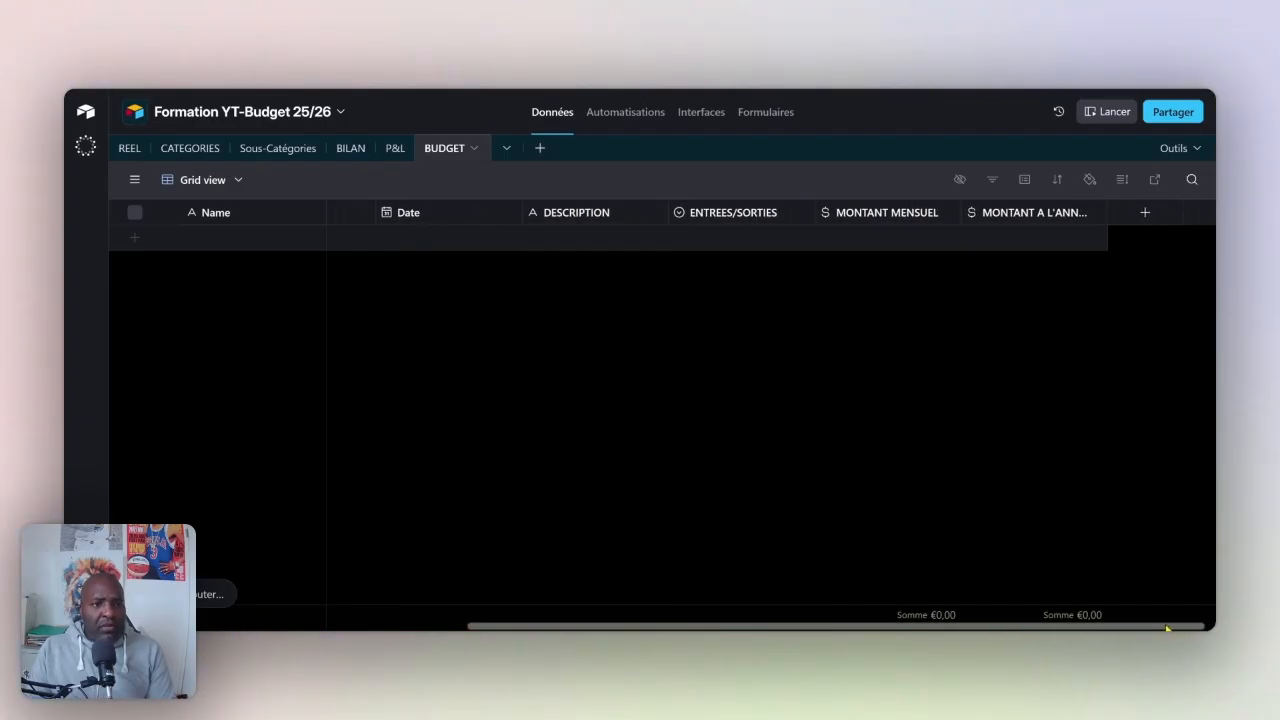
click(1137, 217)
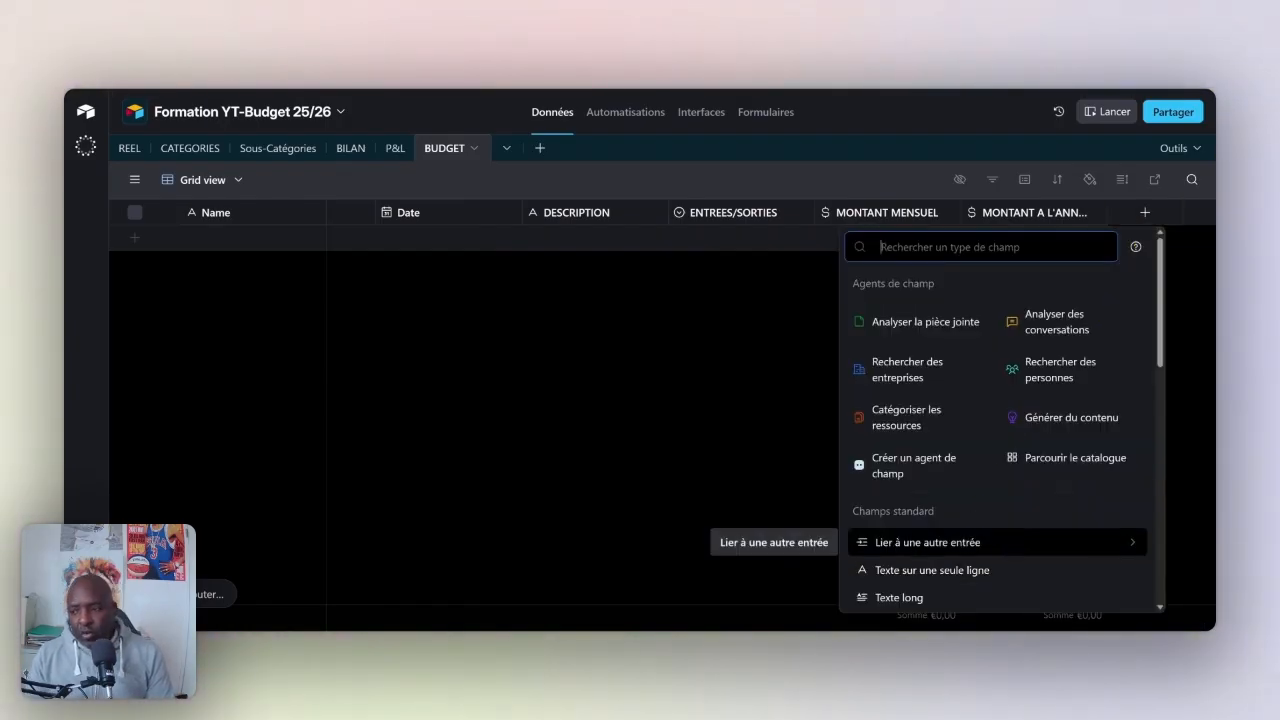
scroll(1006, 541, down, 1)
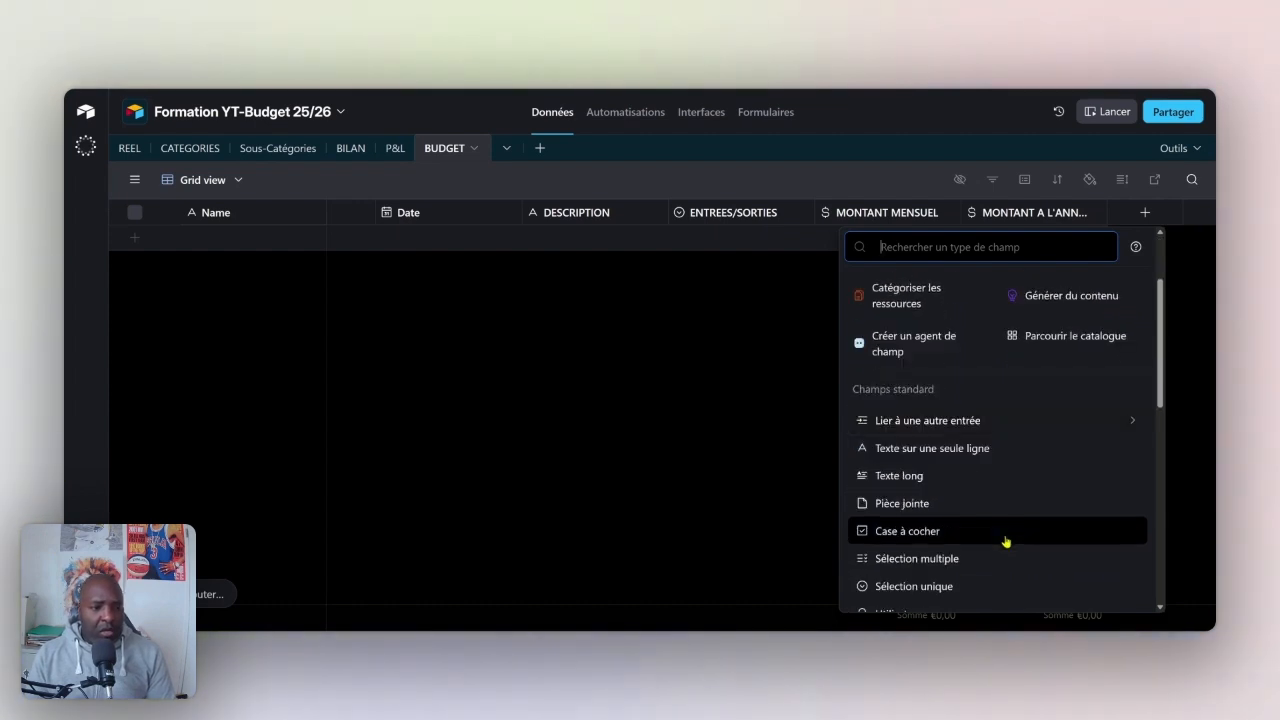
scroll(1006, 541, down, 2)
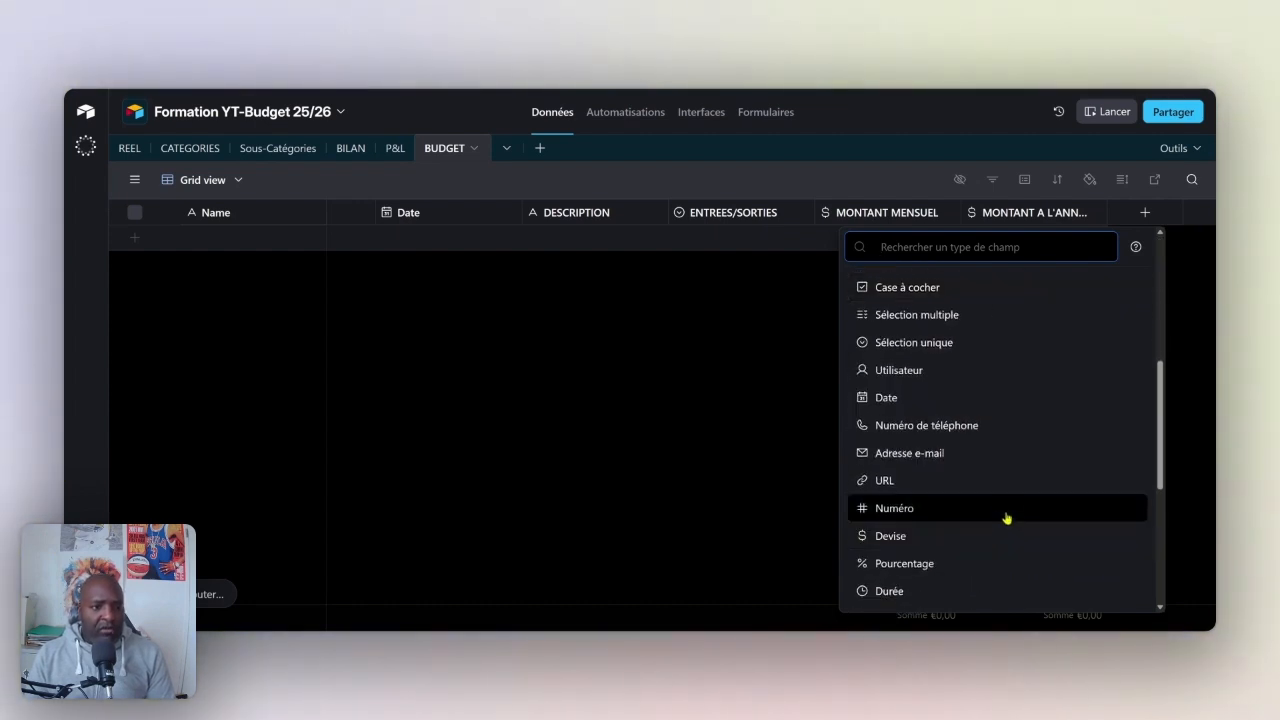
click(1007, 510)
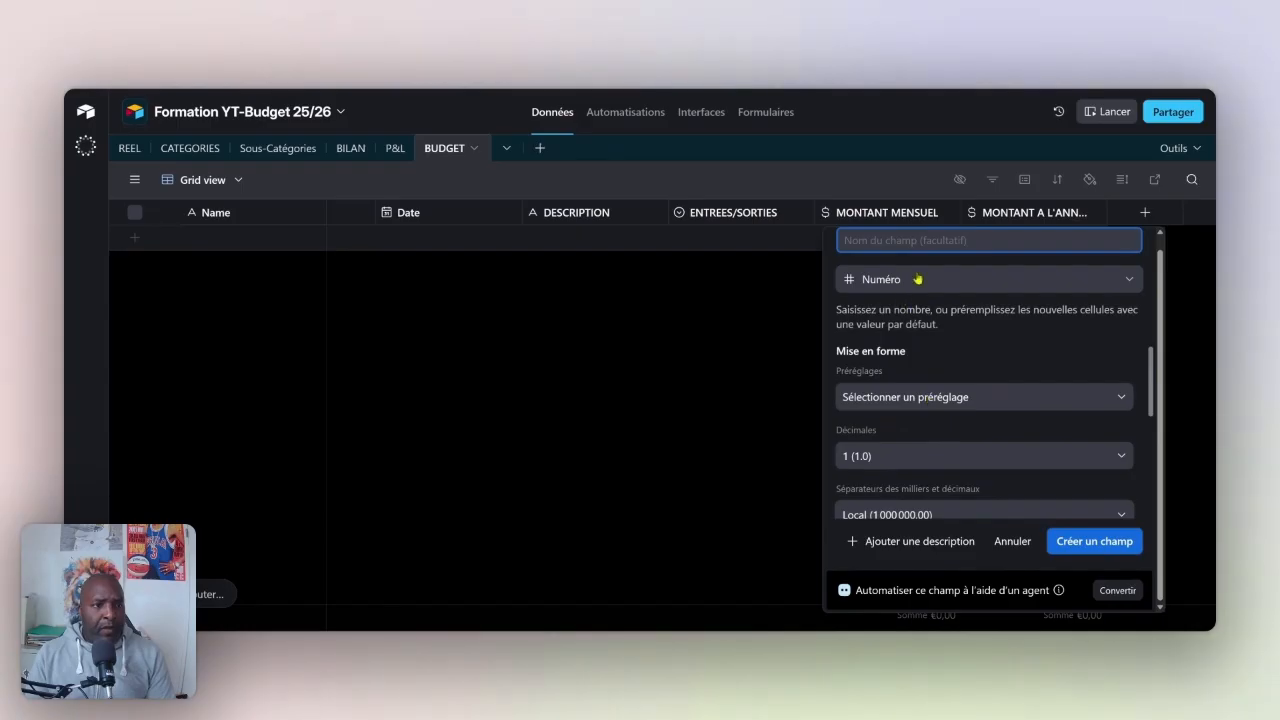
text(qUA)
key(BackSpace)
key(BackSpace)
text(QUANTITE)
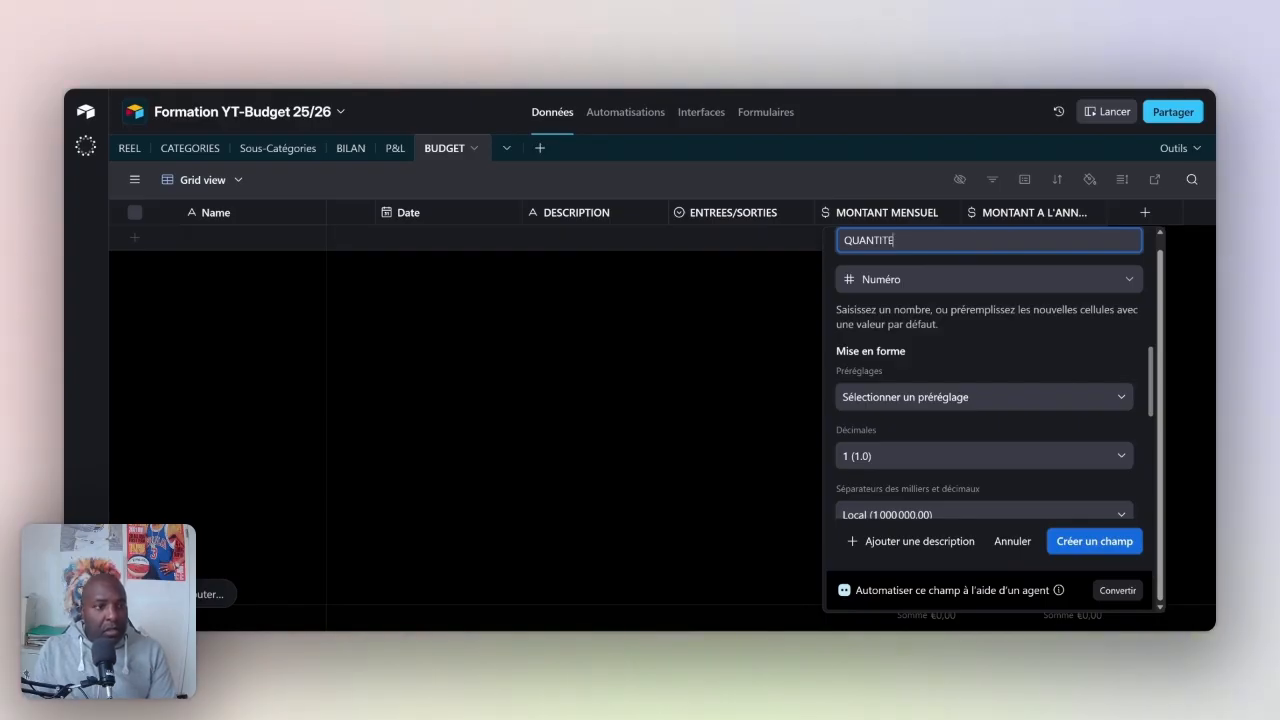
- Create the QUANTITE field with 0 decimals and move it between ENTREES/SORTIES and MONTANT MENSUEL
click(1030, 452)
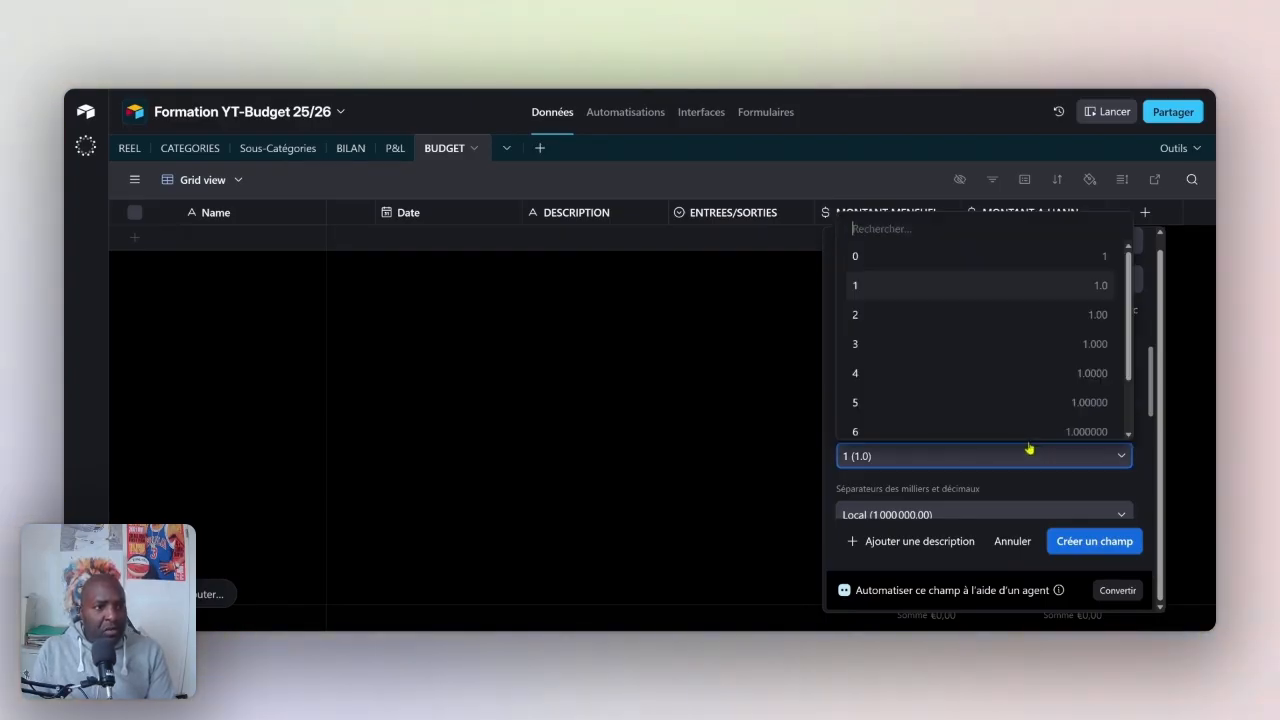
click(981, 258)
scroll(1050, 490, down, 3)
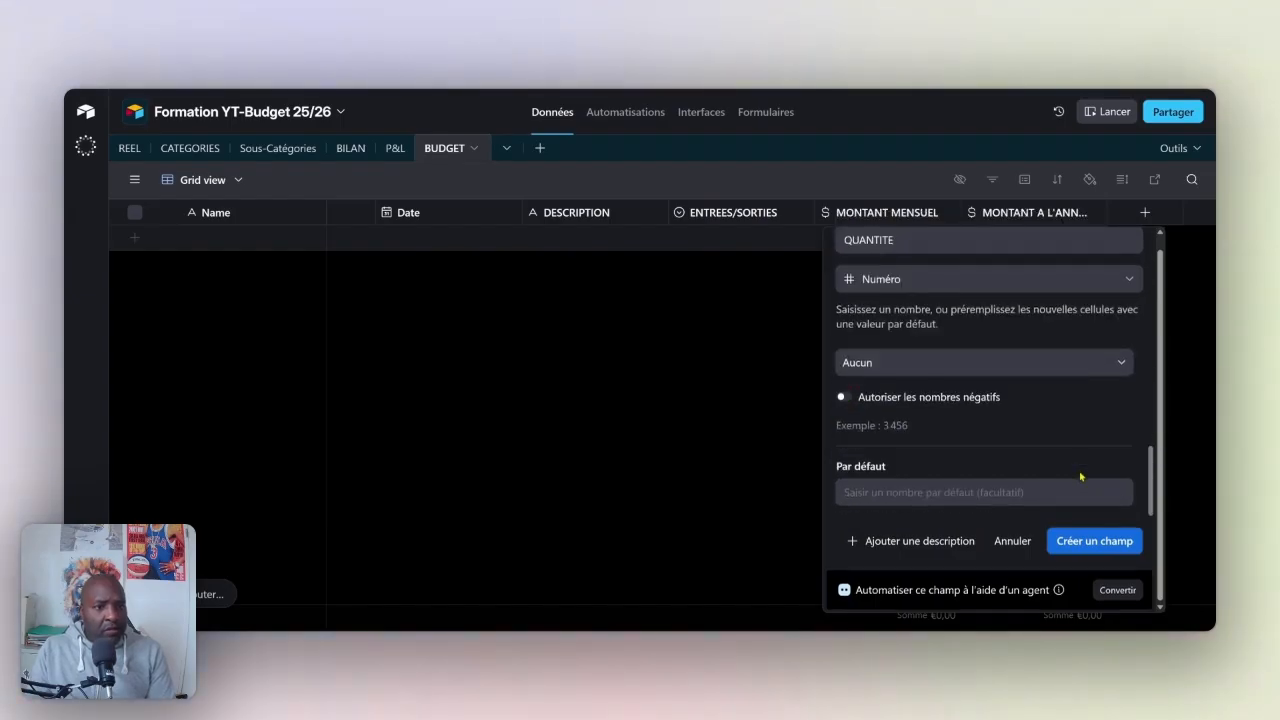
click(1095, 540)
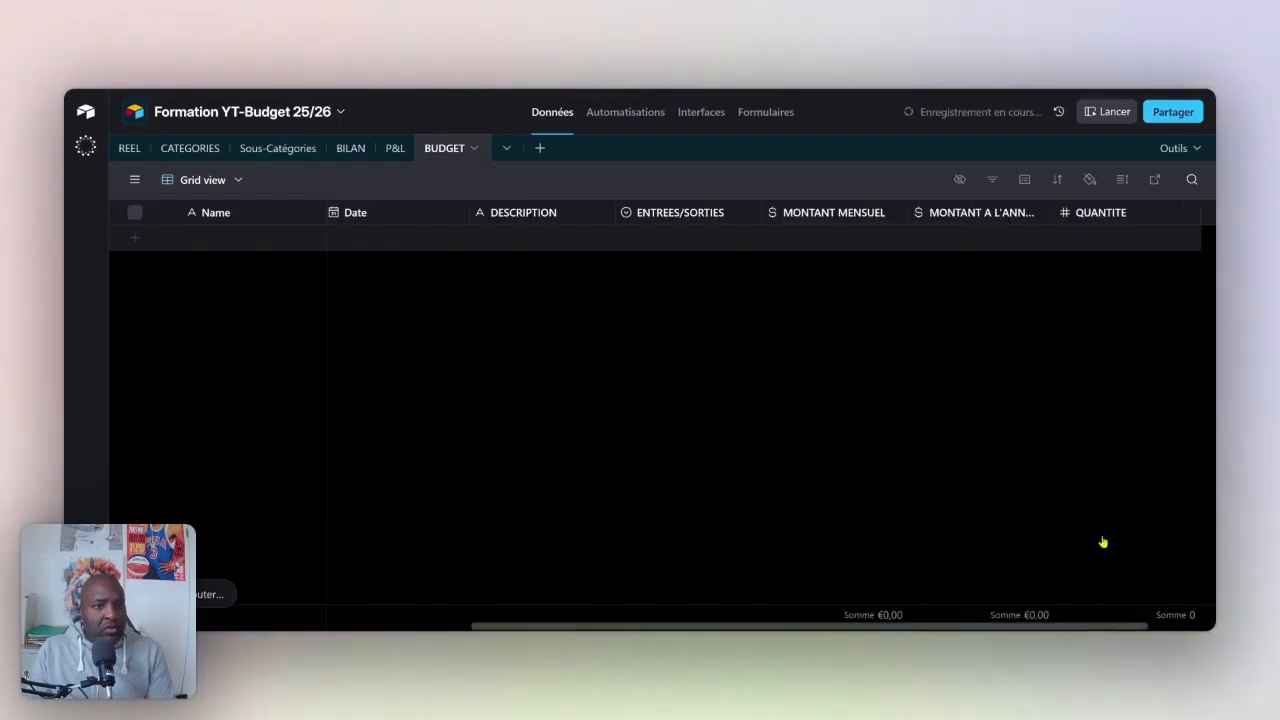
drag(1117, 211, 770, 212)
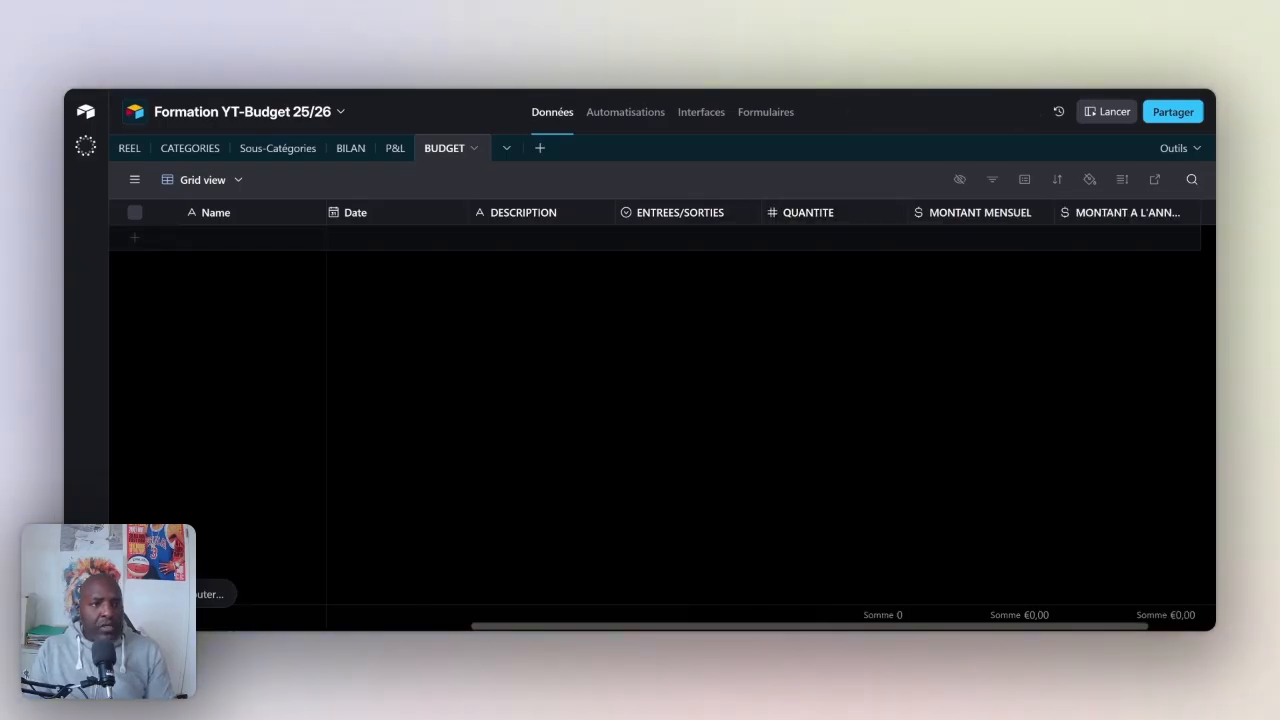
- Add a record to the BUDGET table and link its CATEGORIE to ABONNEMENTS
click(824, 237)
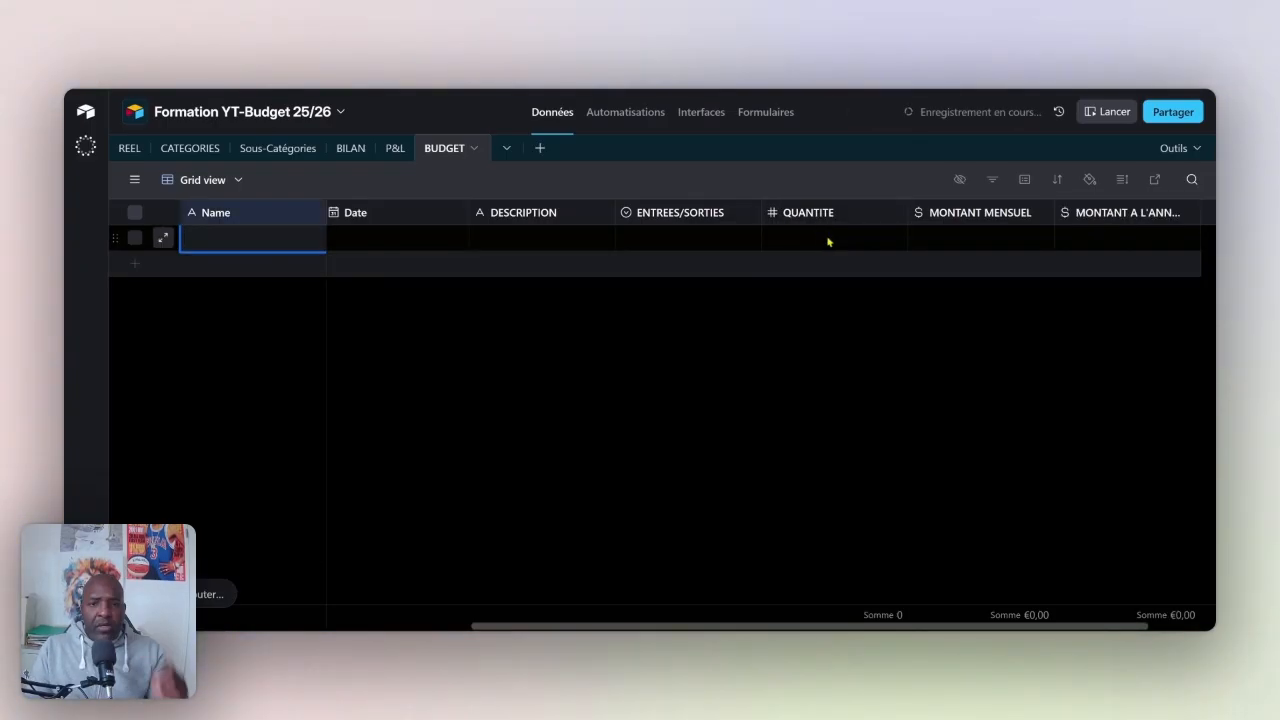
key(Escape)
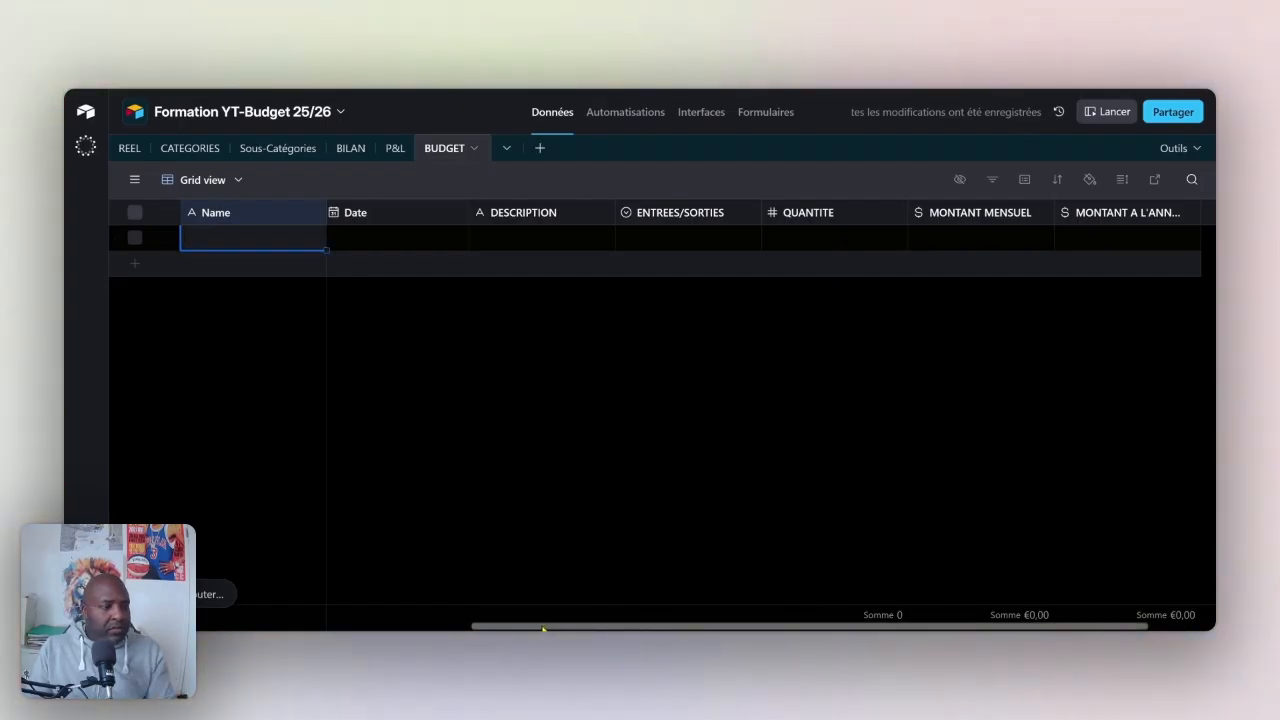
drag(547, 628, 280, 517)
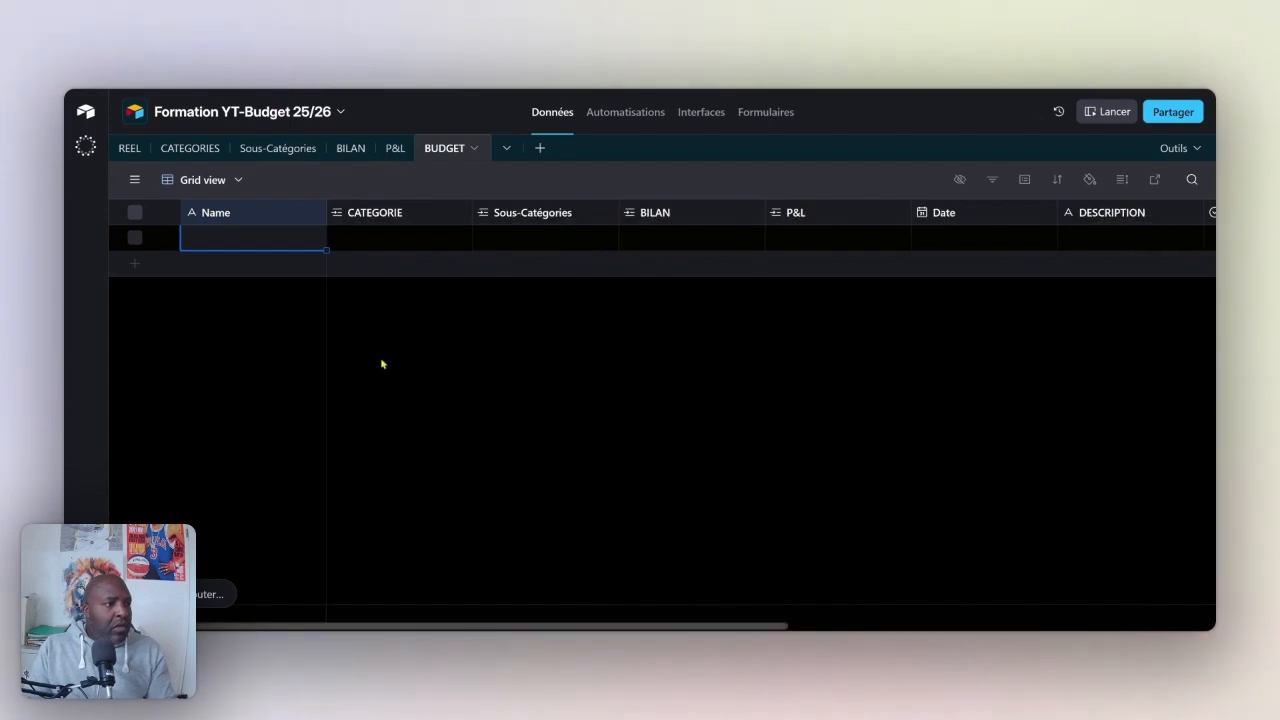
click(390, 243)
click(340, 238)
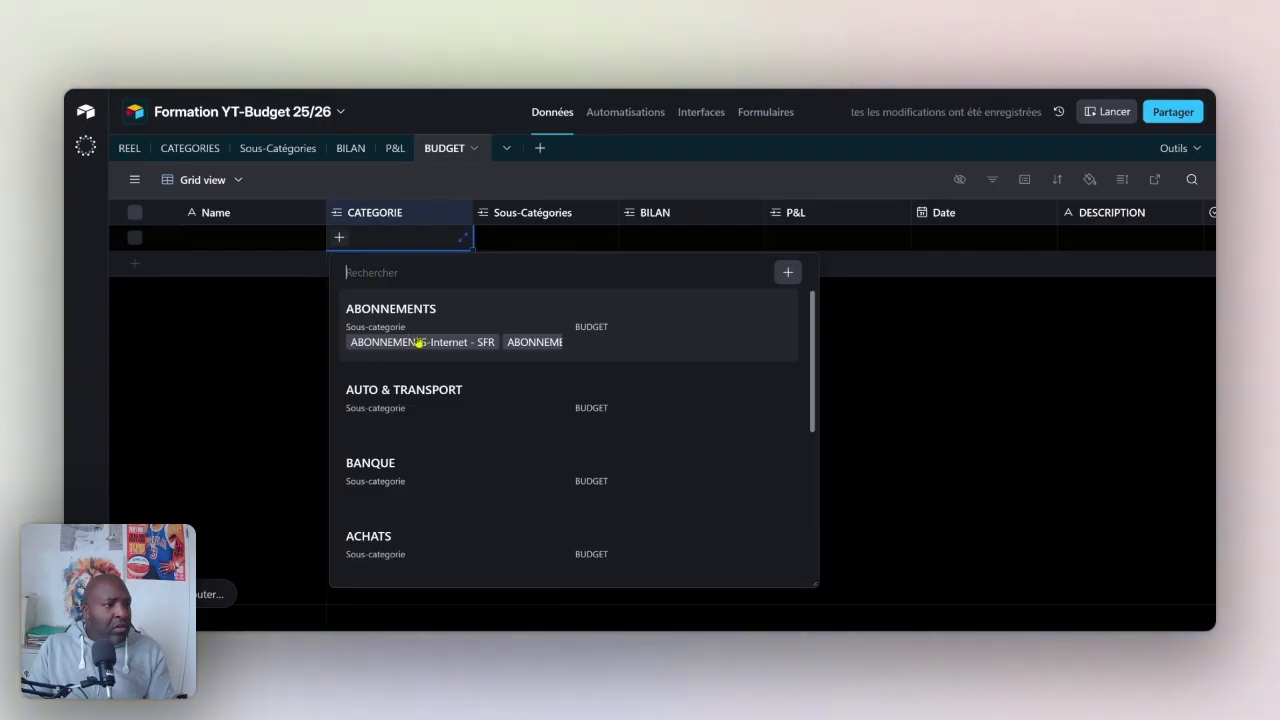
click(420, 328)
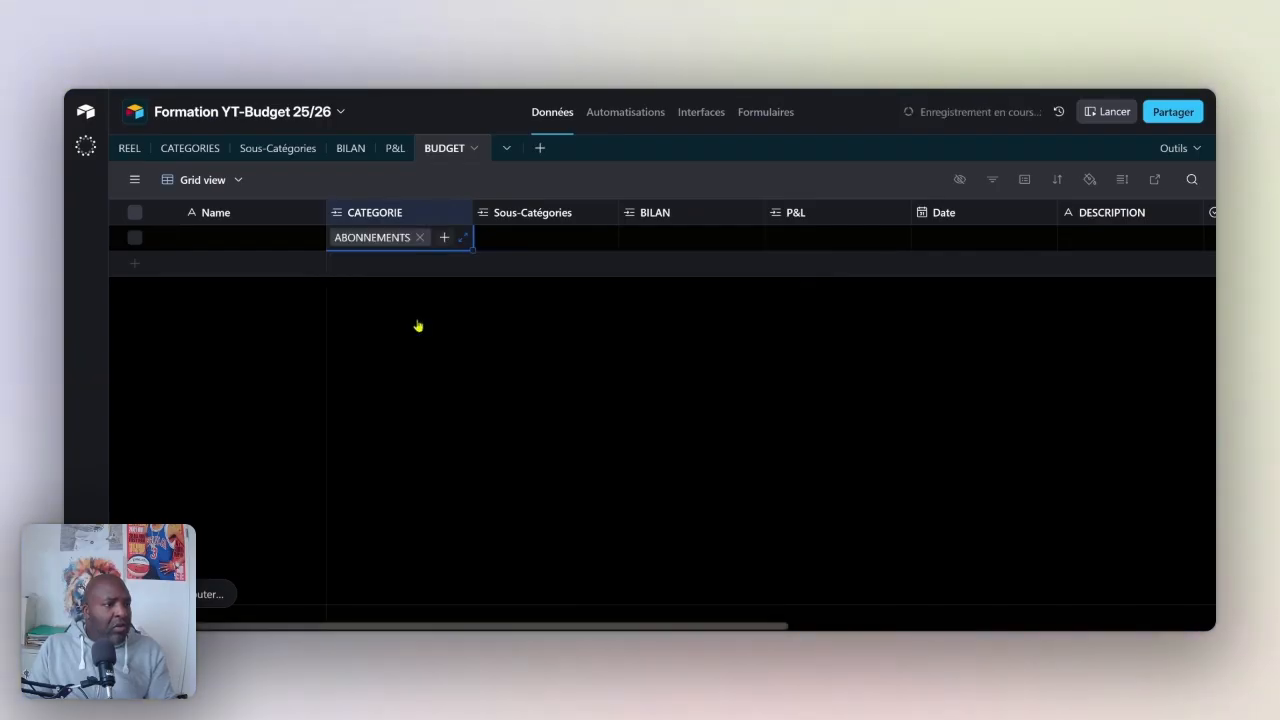
- Link the new record's Sous-Catégories to ABONNEMENTS-Internet - SFR and its BILAN to 401001-SFR
click(526, 243)
click(486, 240)
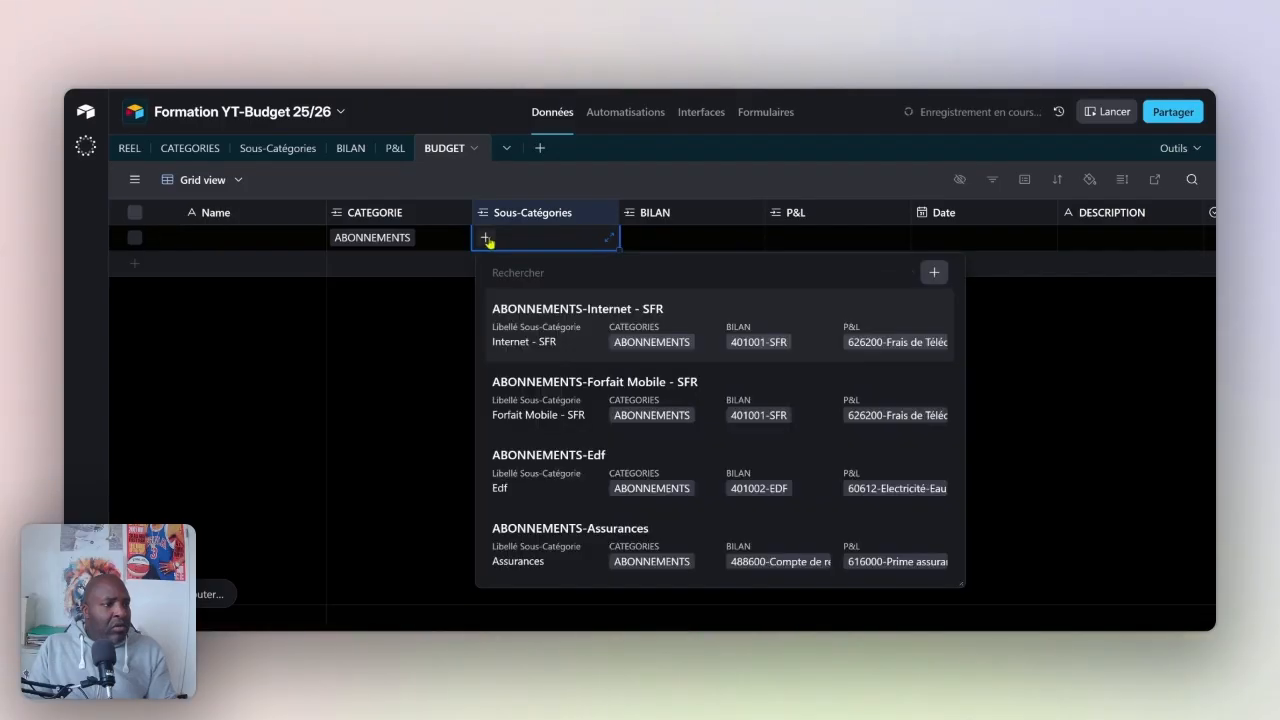
click(572, 312)
click(650, 243)
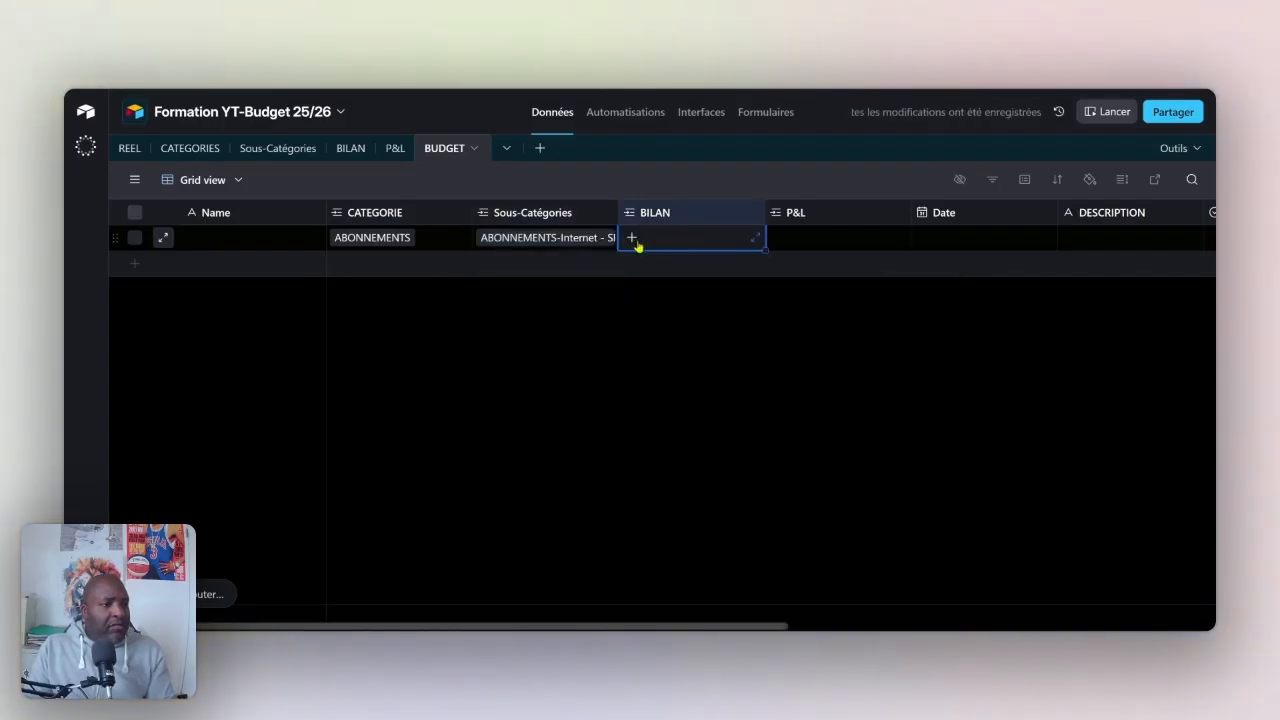
click(634, 242)
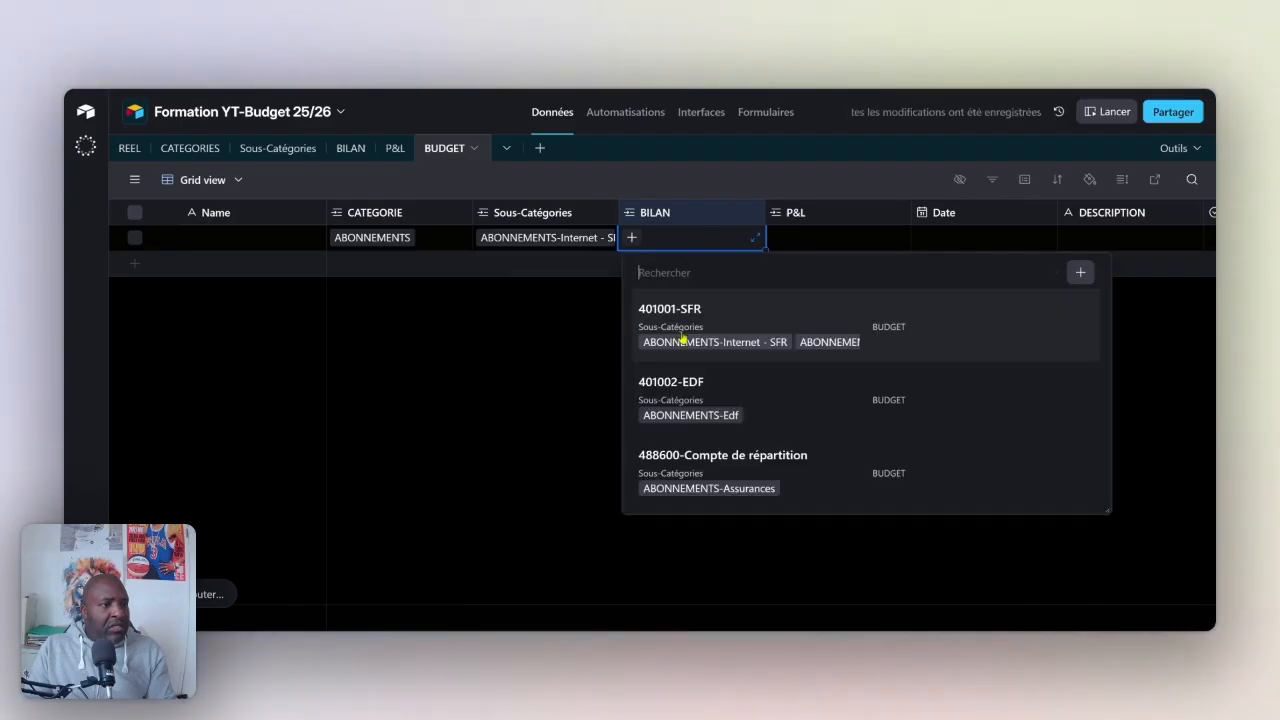
click(682, 338)
- Link the record's P&L to 626200-Frais de Télécommunication and set its Date to 24/9/2025
click(799, 242)
click(779, 238)
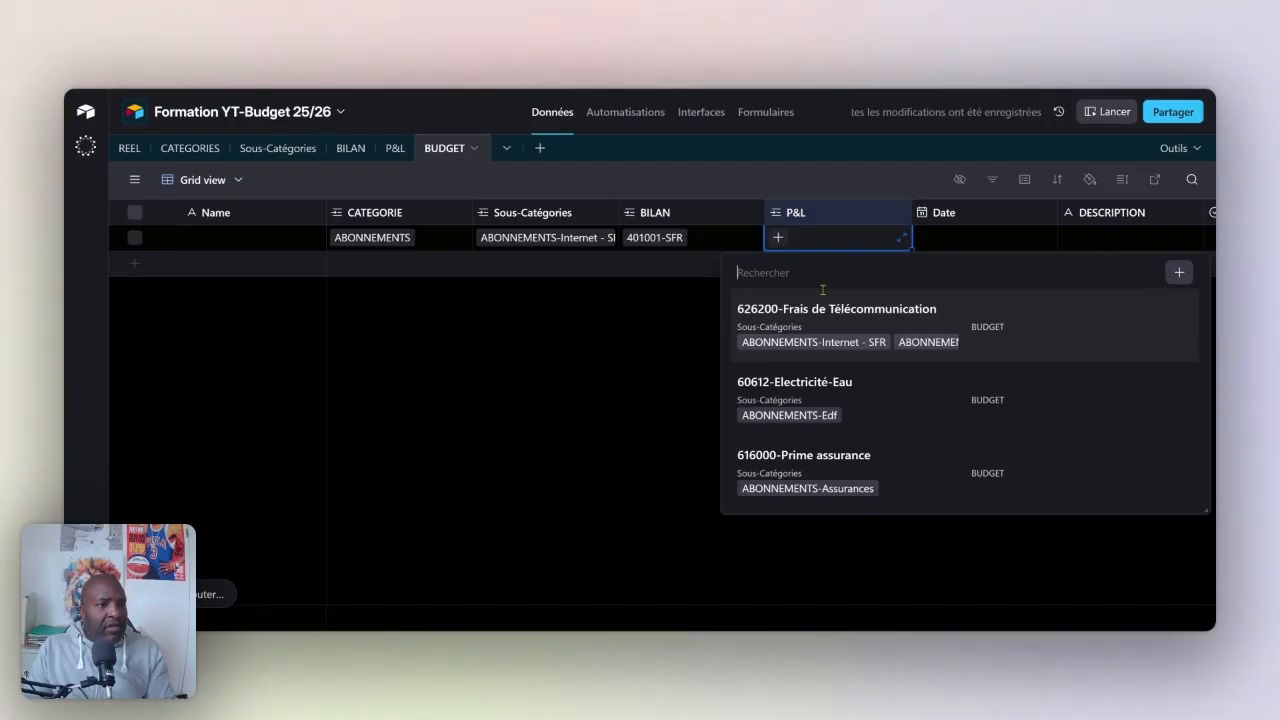
click(835, 341)
click(958, 246)
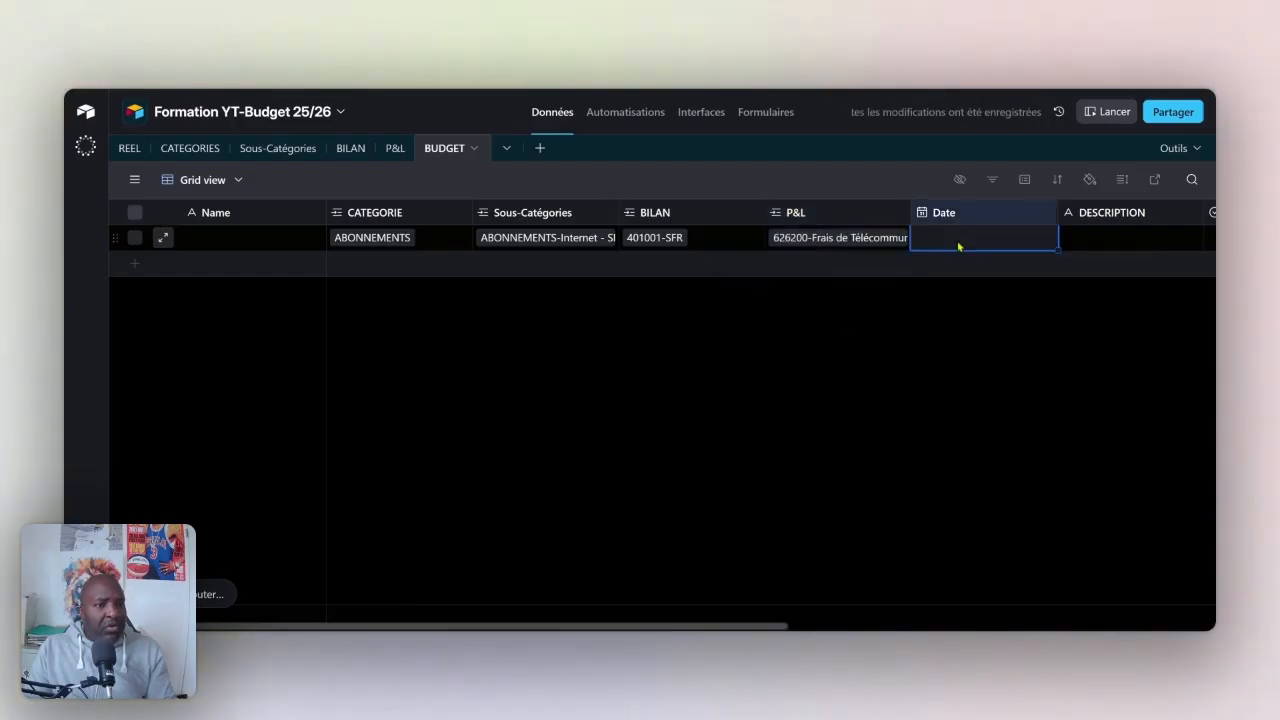
click(967, 237)
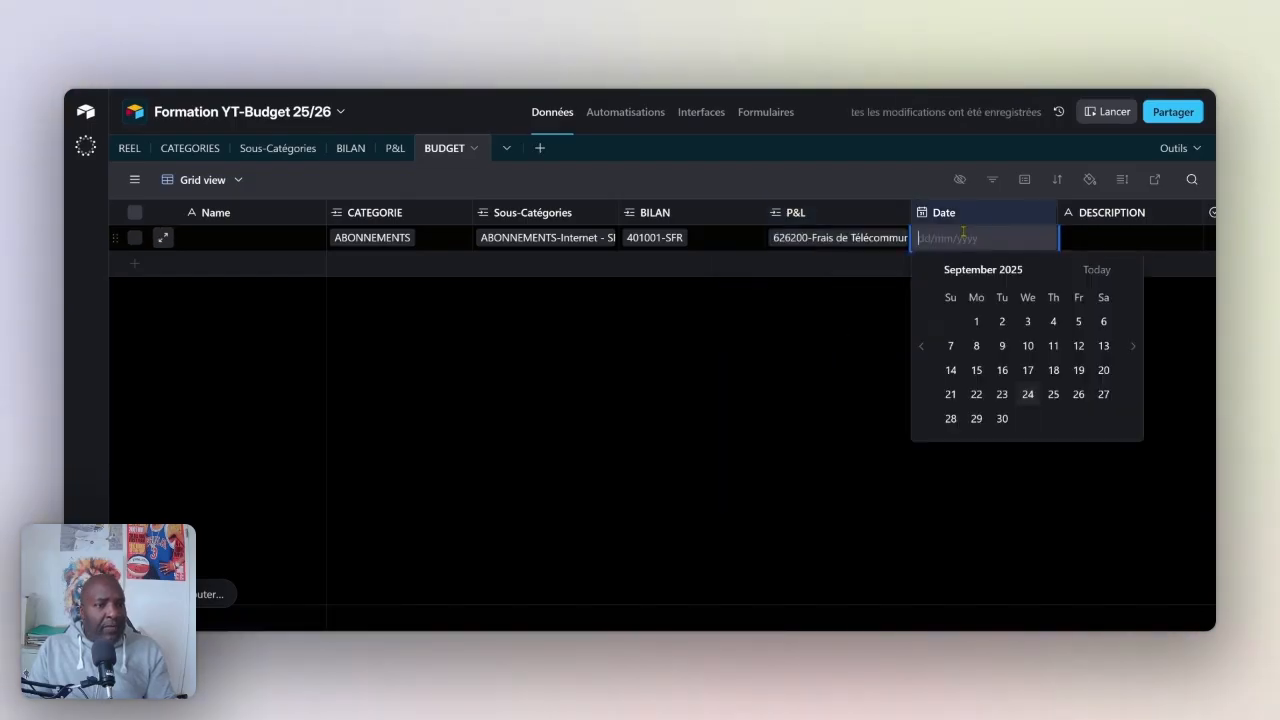
click(1027, 395)
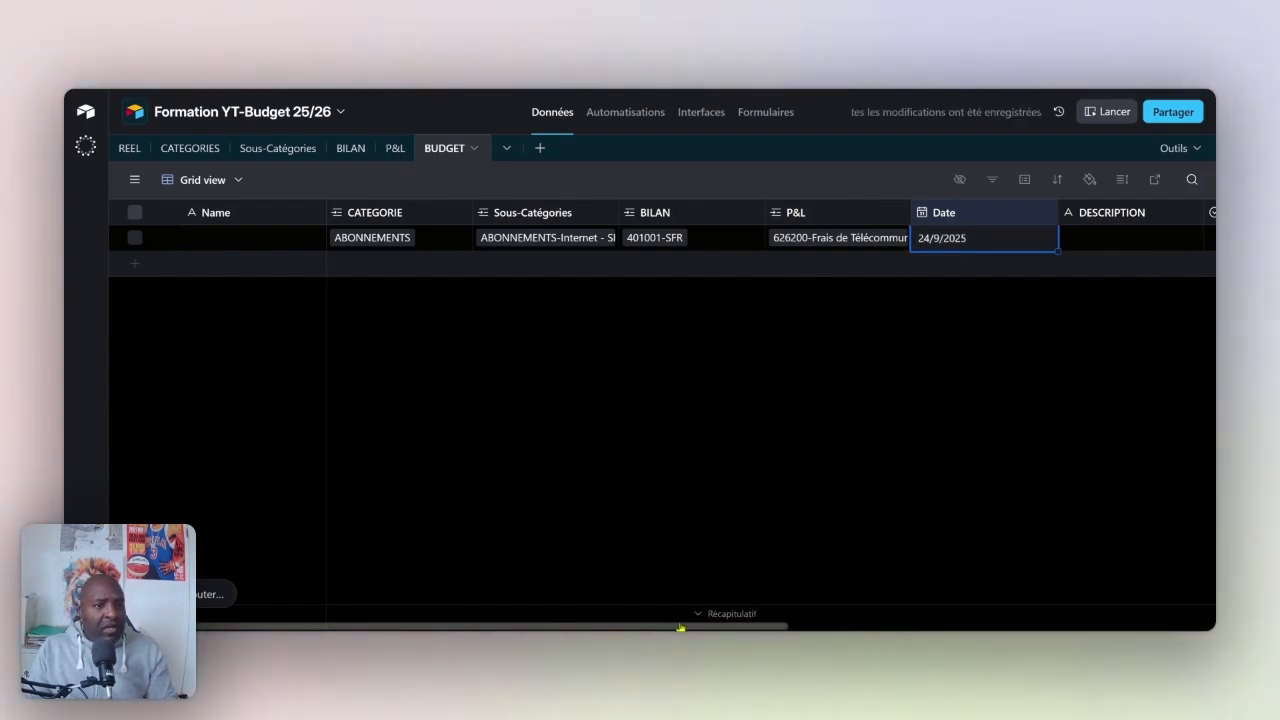
- Enter "Abonnement de la box internet de l'entreprise" as the record's DESCRIPTION
click(1131, 240)
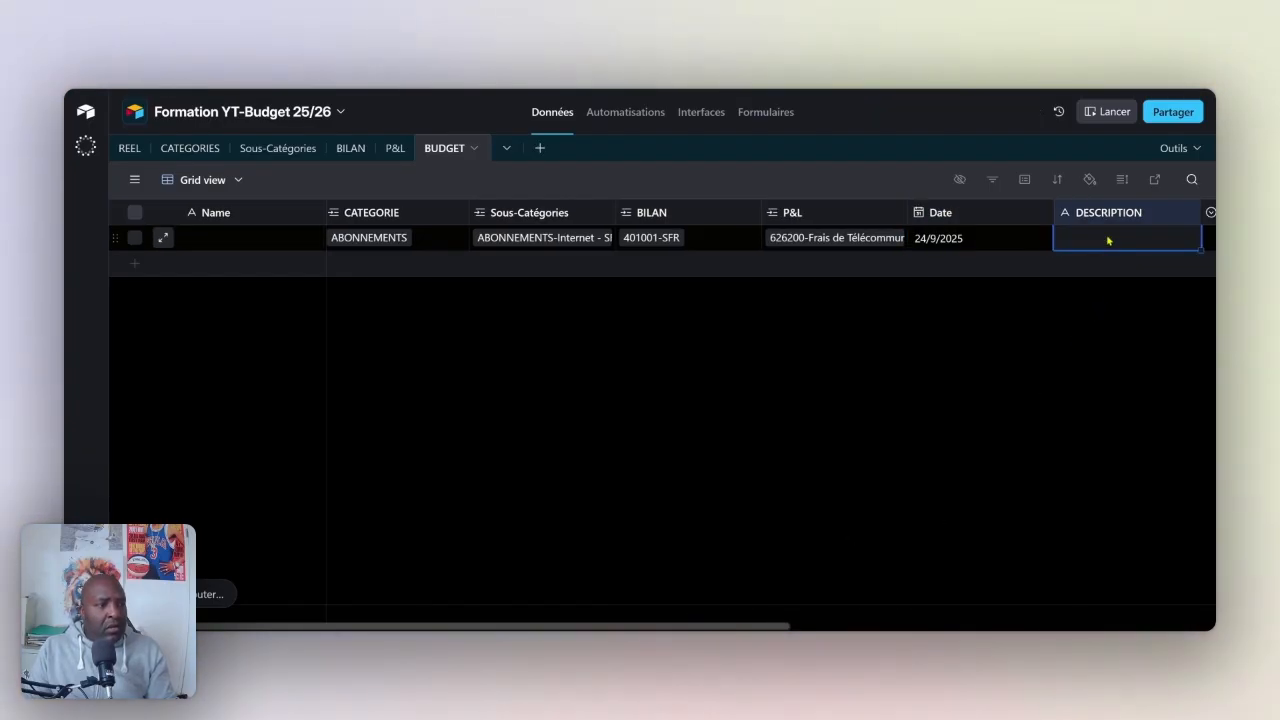
text(a)
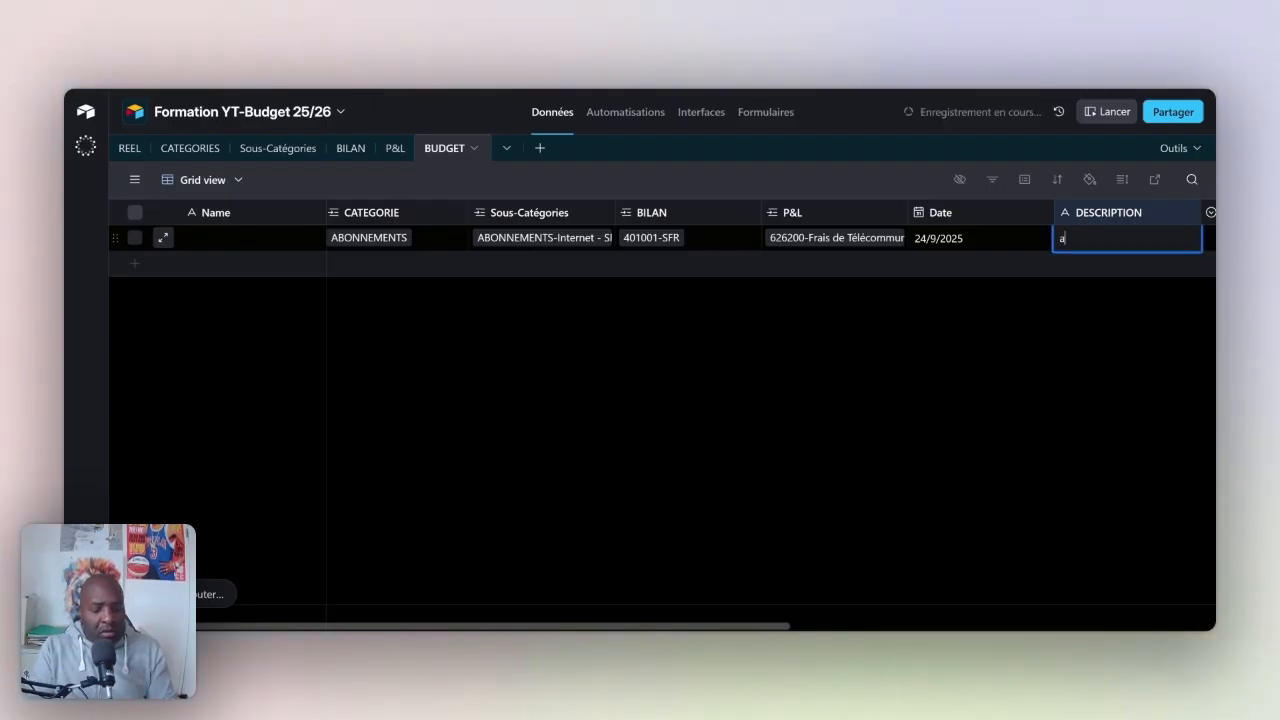
text(bonn)
key(BackSpace)
key(BackSpace)
key(BackSpace)
key(BackSpace)
key(BackSpace)
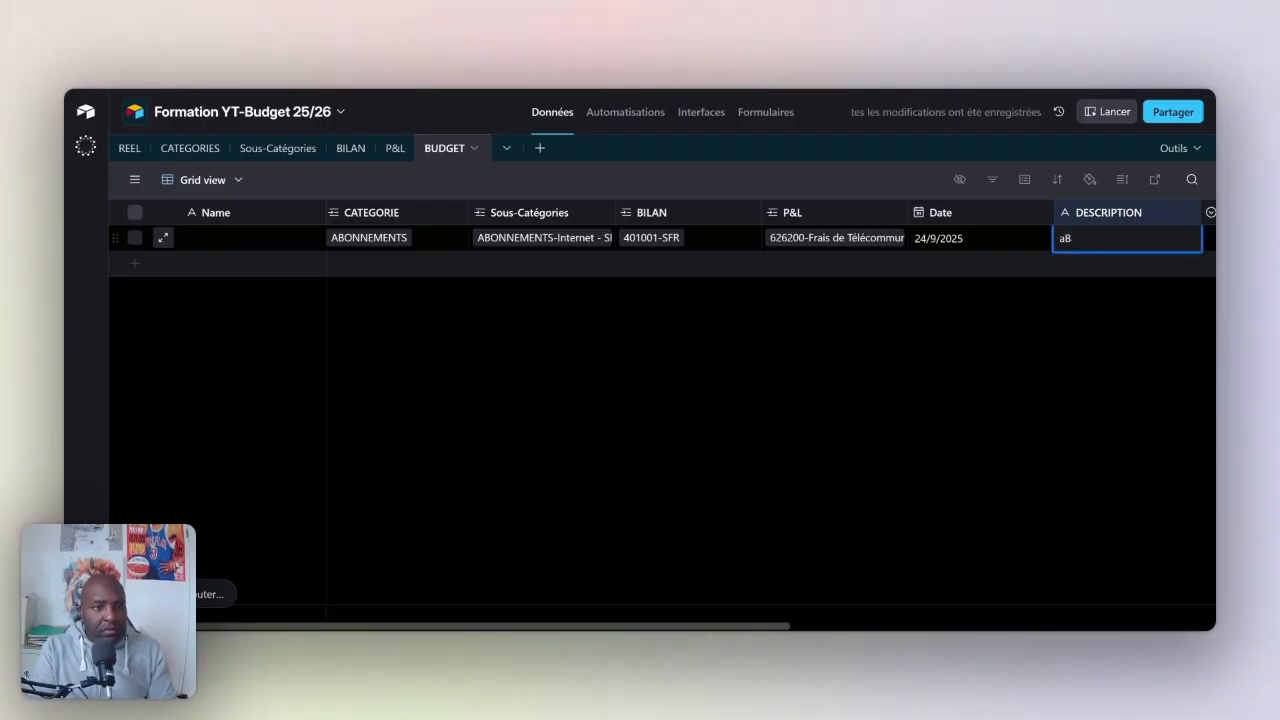
text(Abonnme)
key(BackSpace)
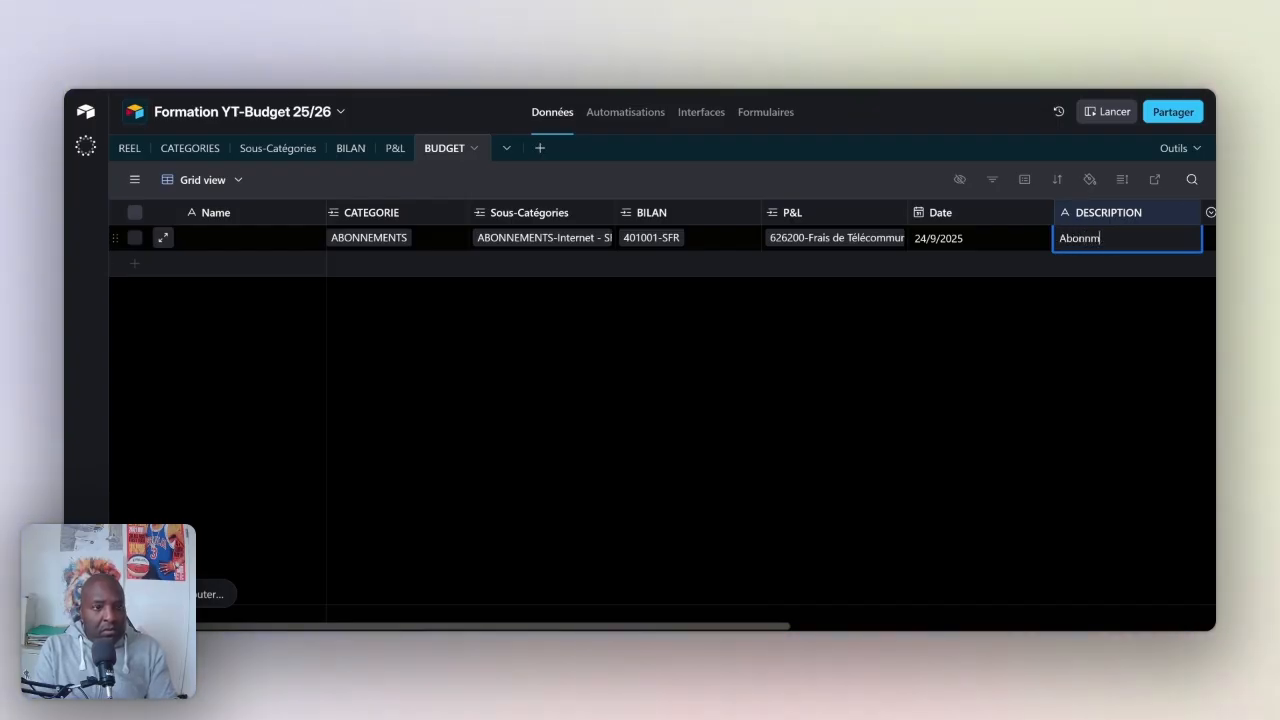
key(BackSpace)
text(ement)
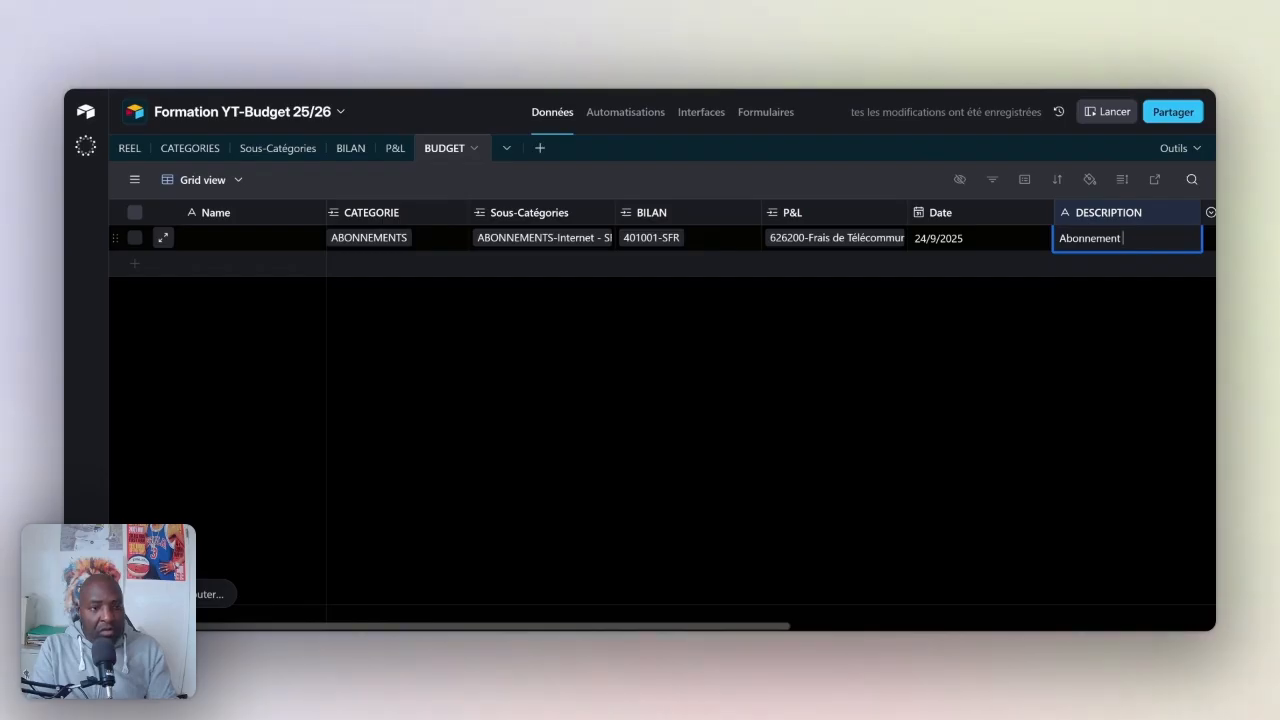
text(de la box internet de )
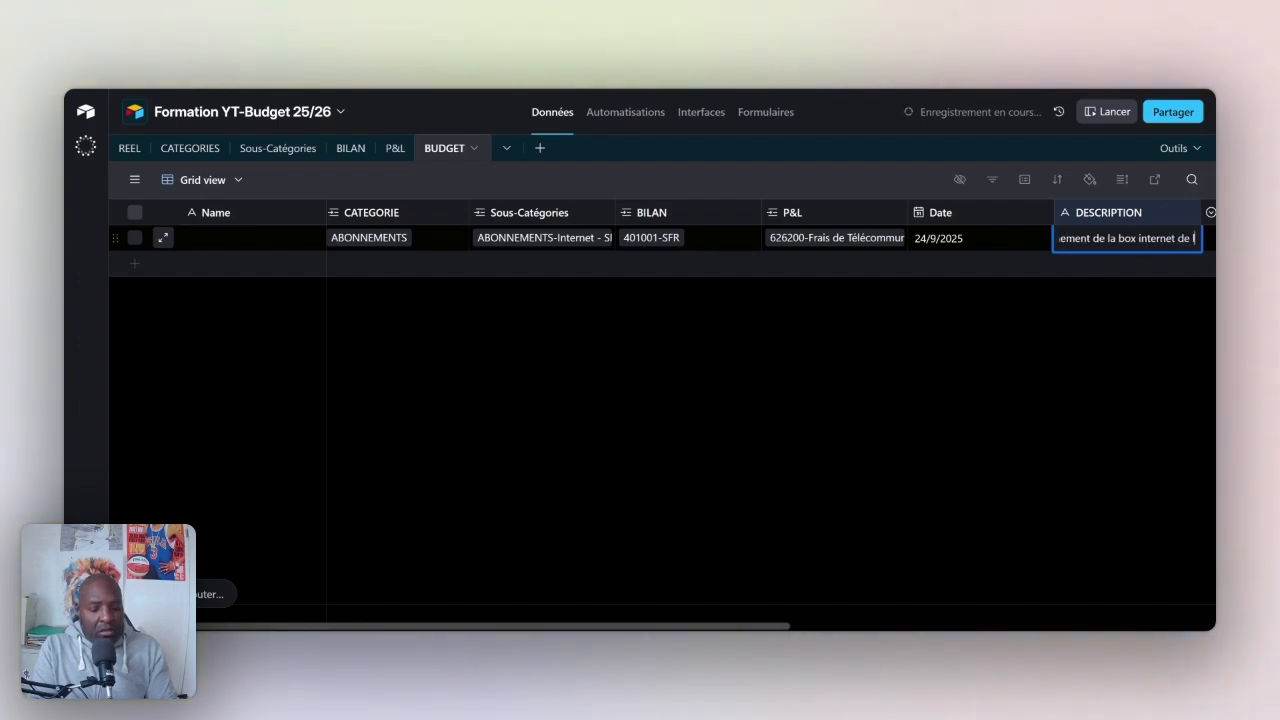
text(l'entrprise)
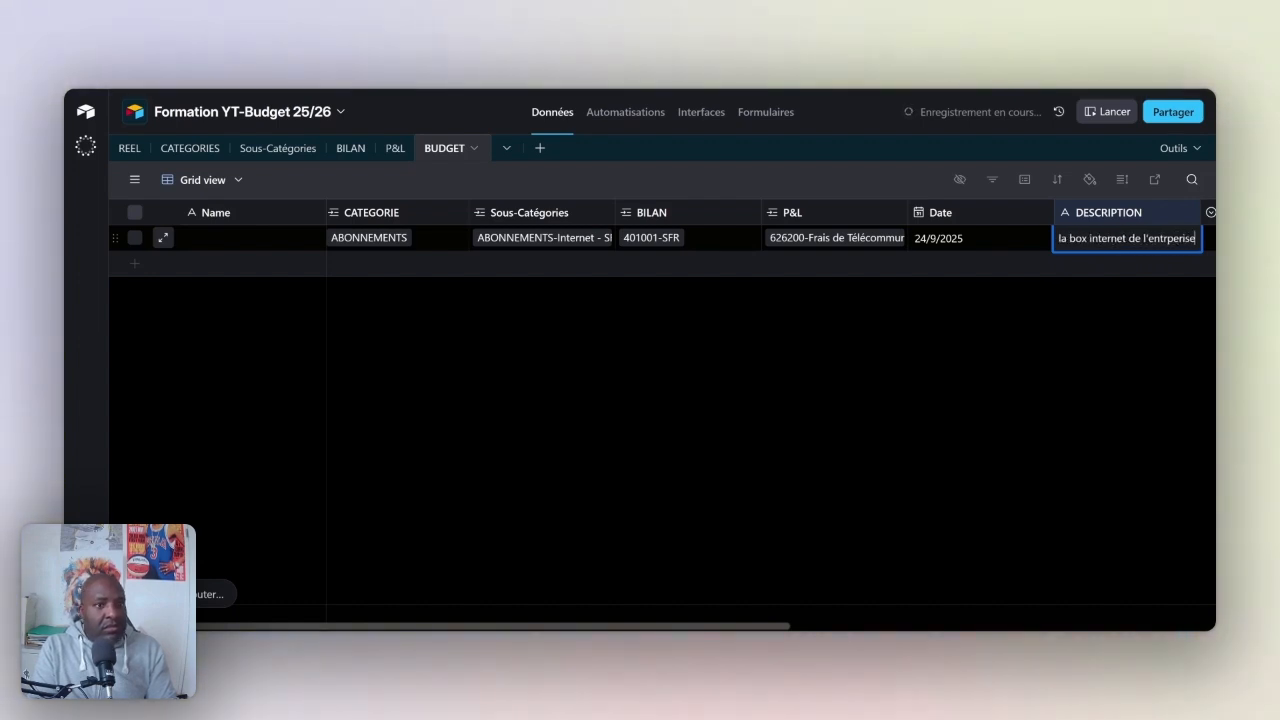
key(BackSpace)
key(BackSpace)
key(BackSpace)
key(BackSpace)
key(BackSpace)
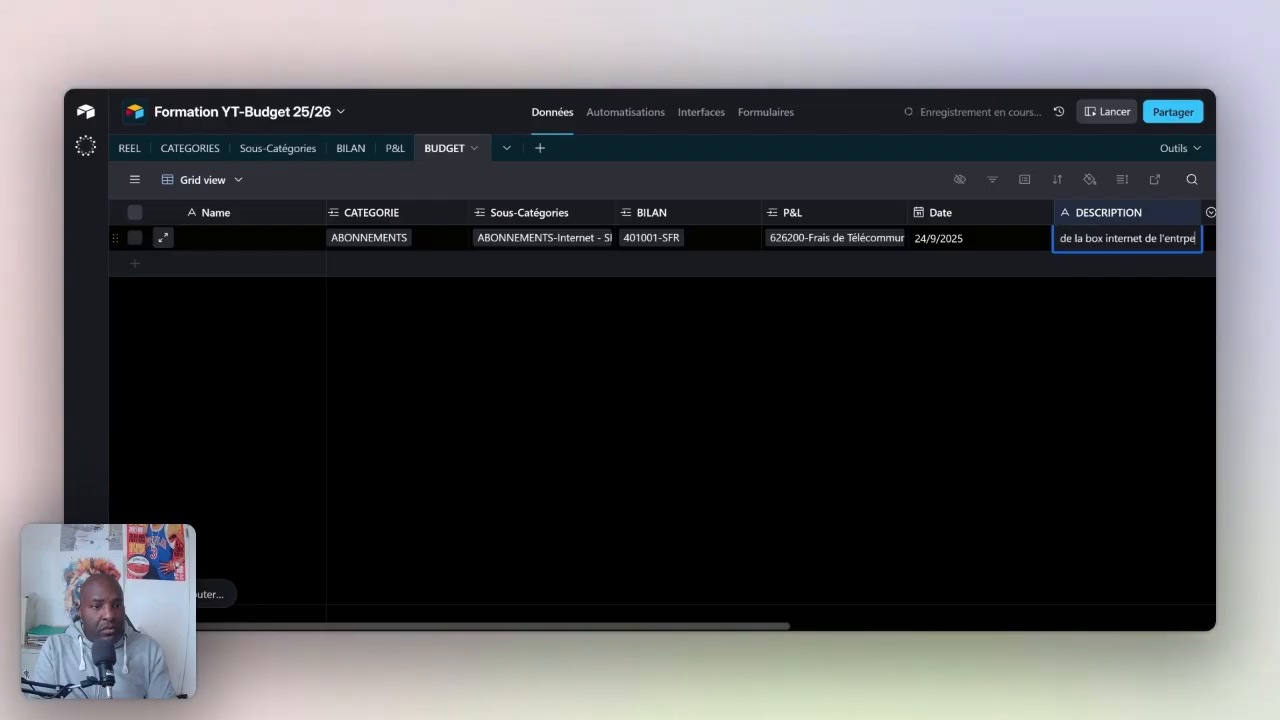
text(eprise)
key(Tab)
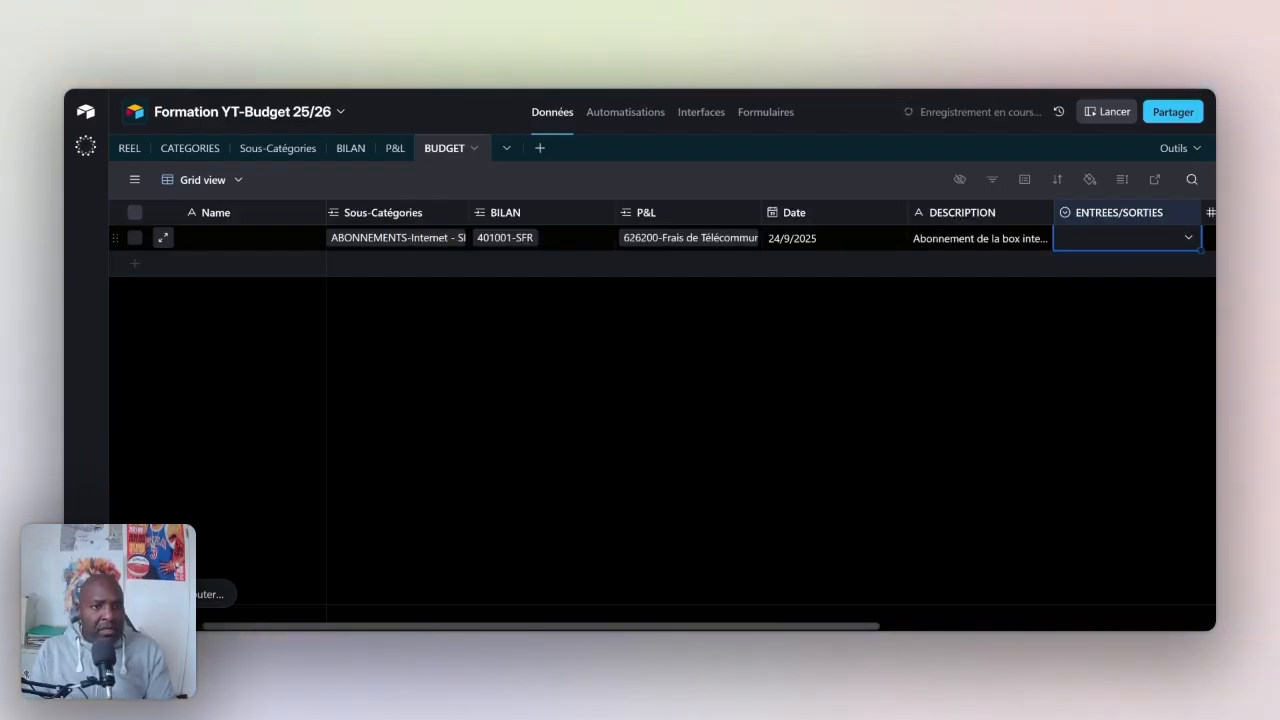
- Set the record's ENTREES/SORTIES option to S
click(1170, 245)
click(1084, 353)
key(Tab)
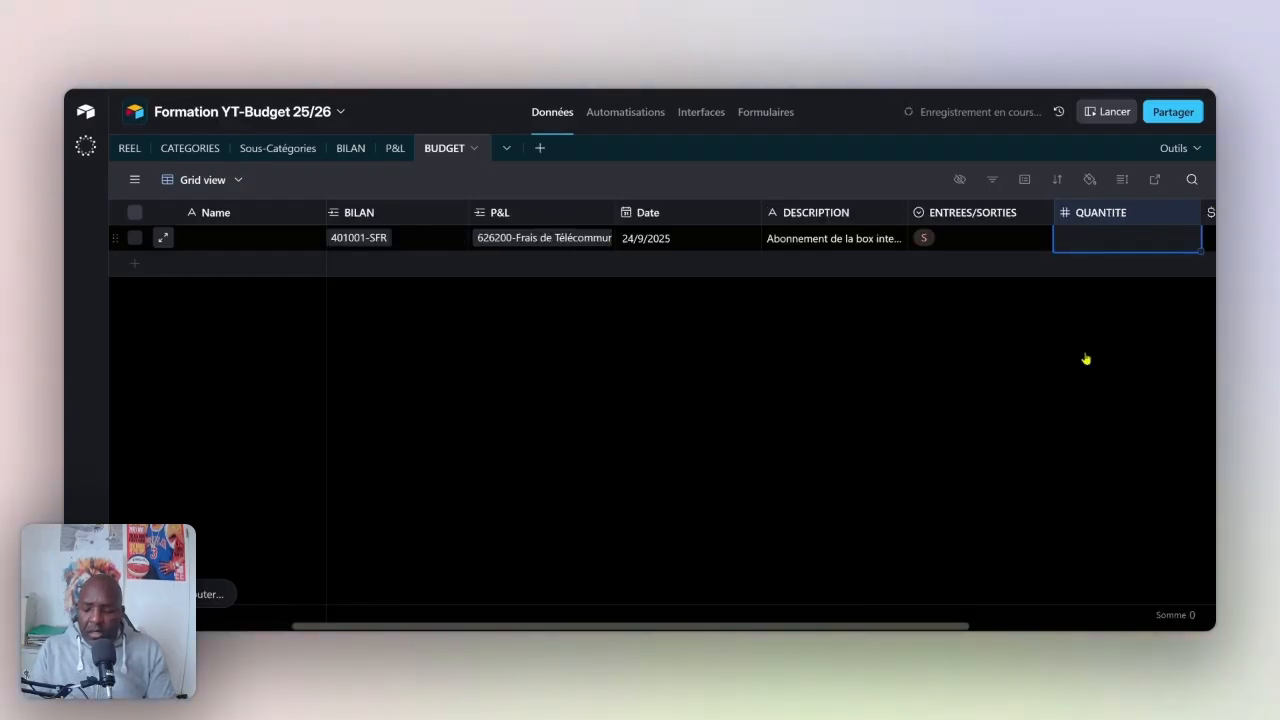
- Enter a QUANTITE of 12 and a MONTANT MENSUEL of 50 for the record
text(12)
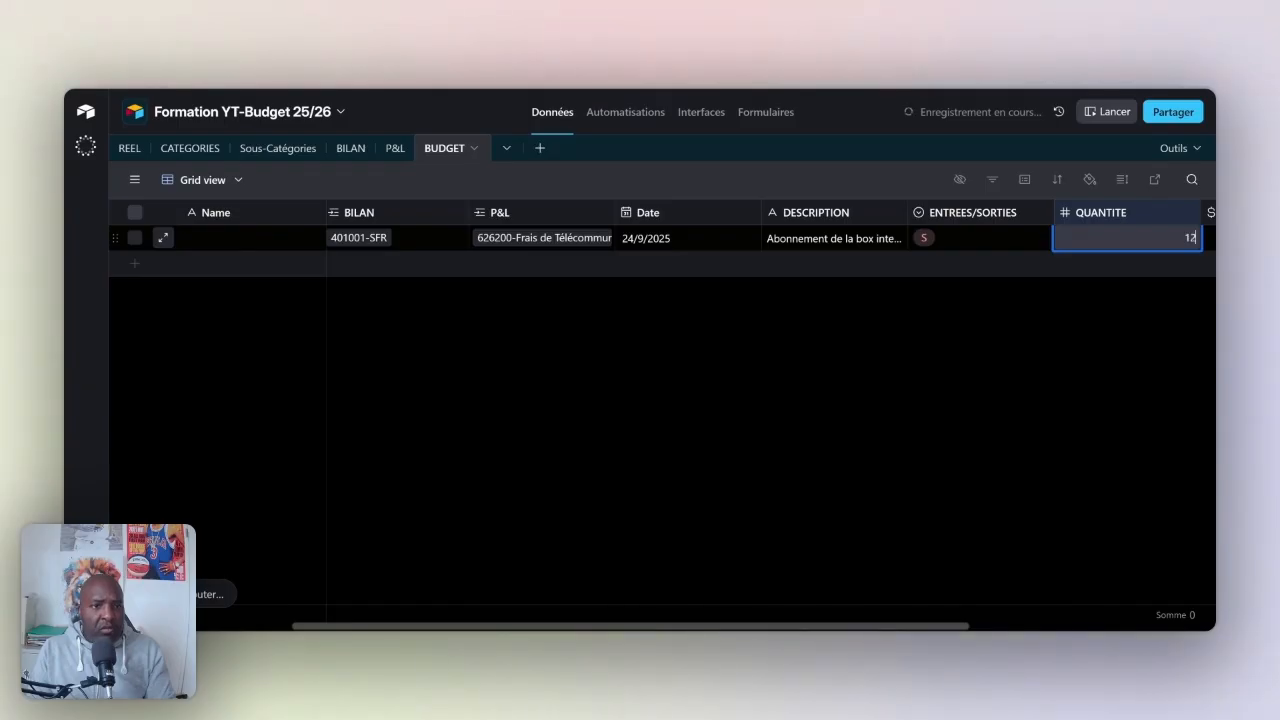
key(Tab)
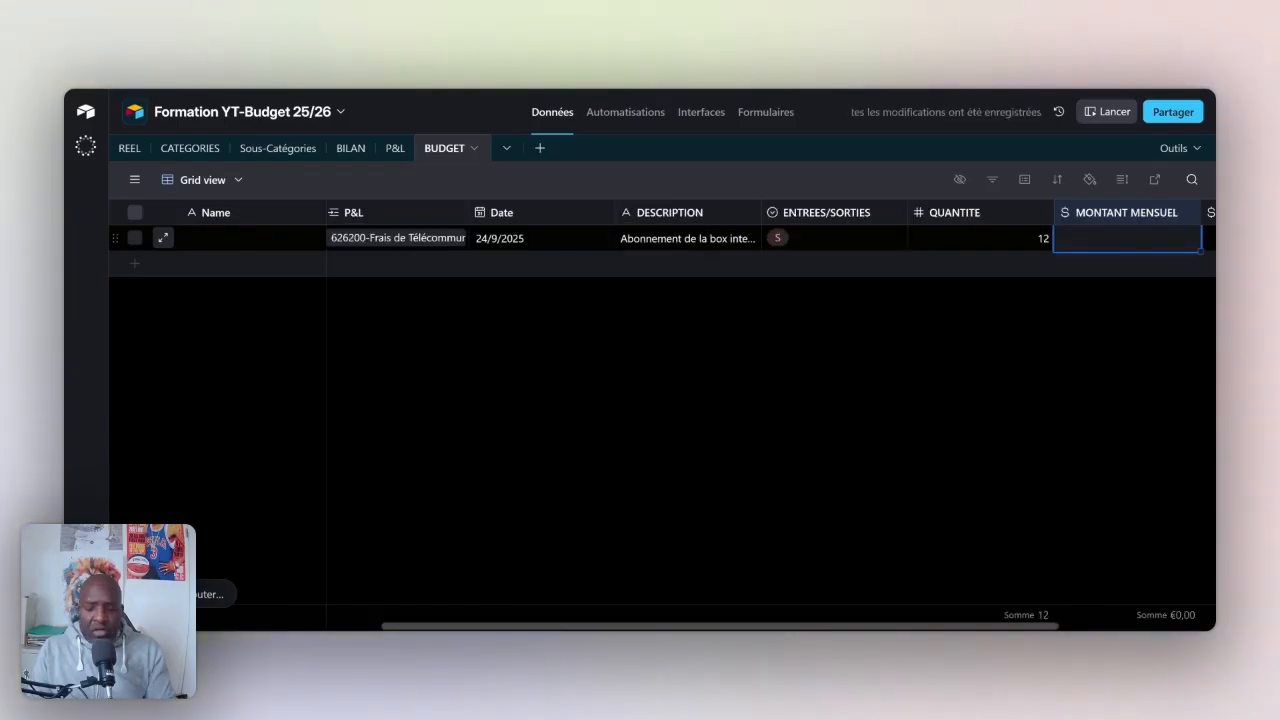
text(50)
key(Tab)
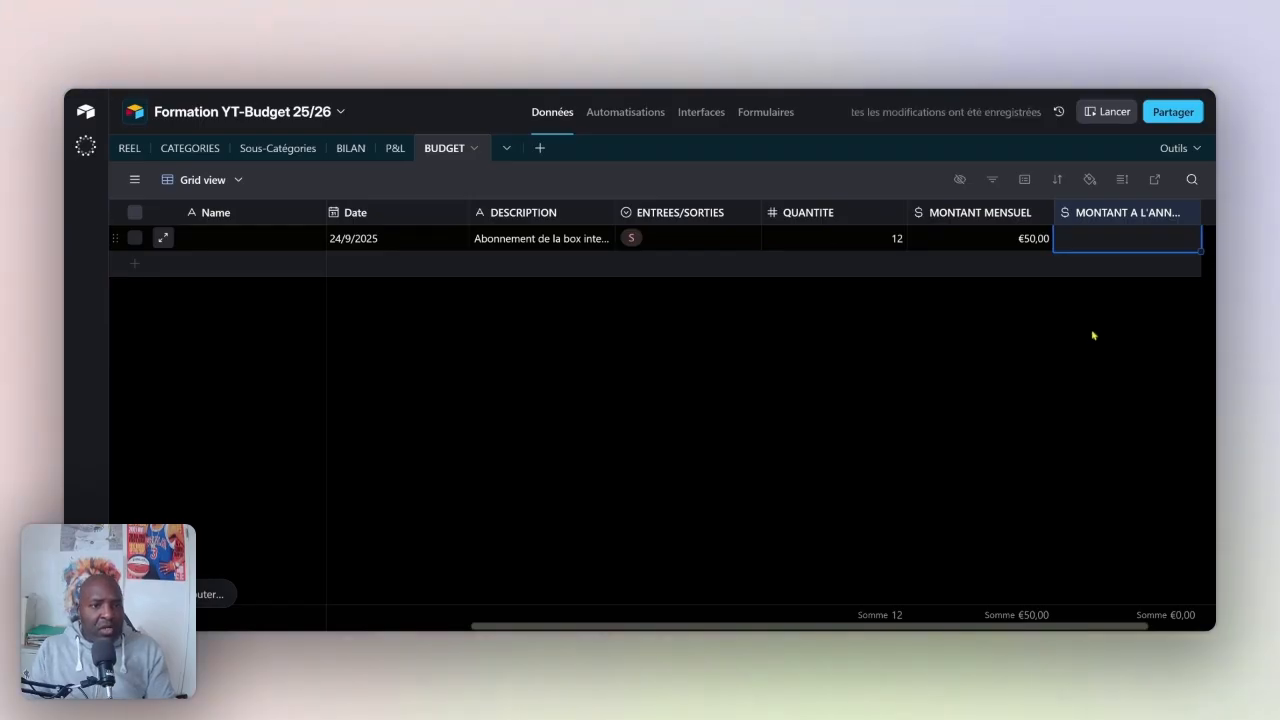
- Edit the MONTANT A L'ANNEE field and change its type from Devise to Formule
click(1188, 212)
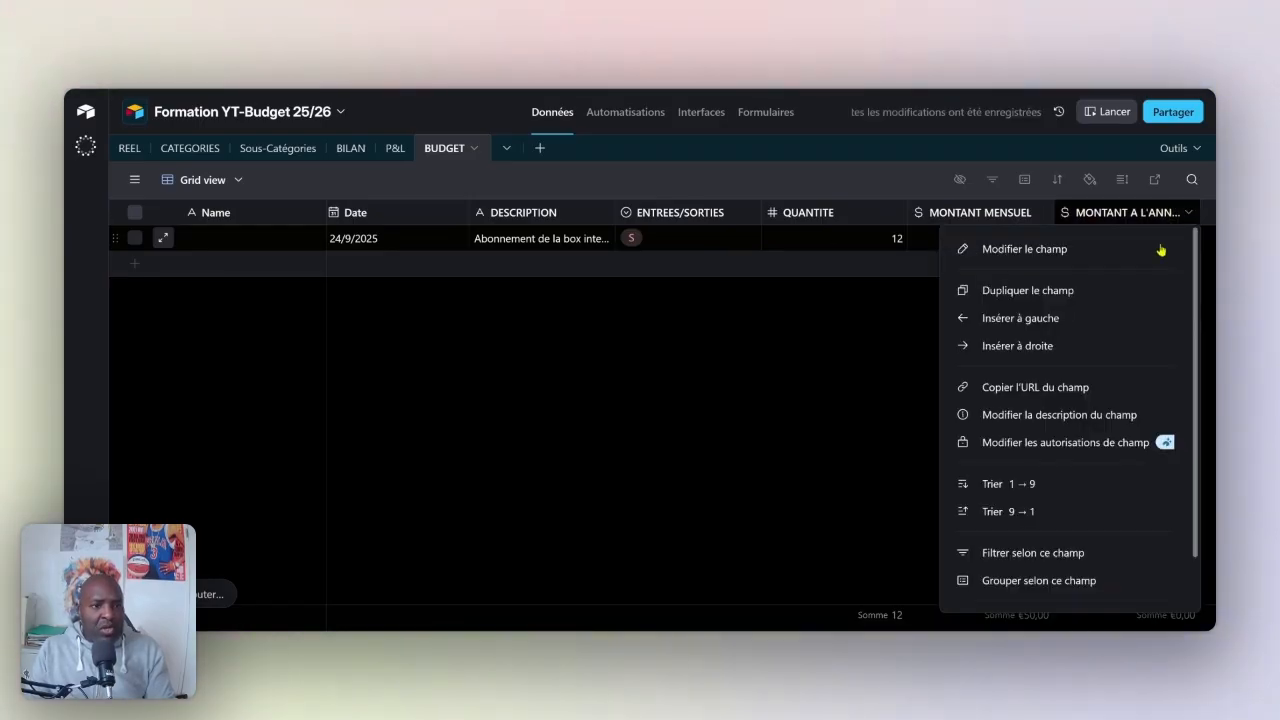
click(1090, 252)
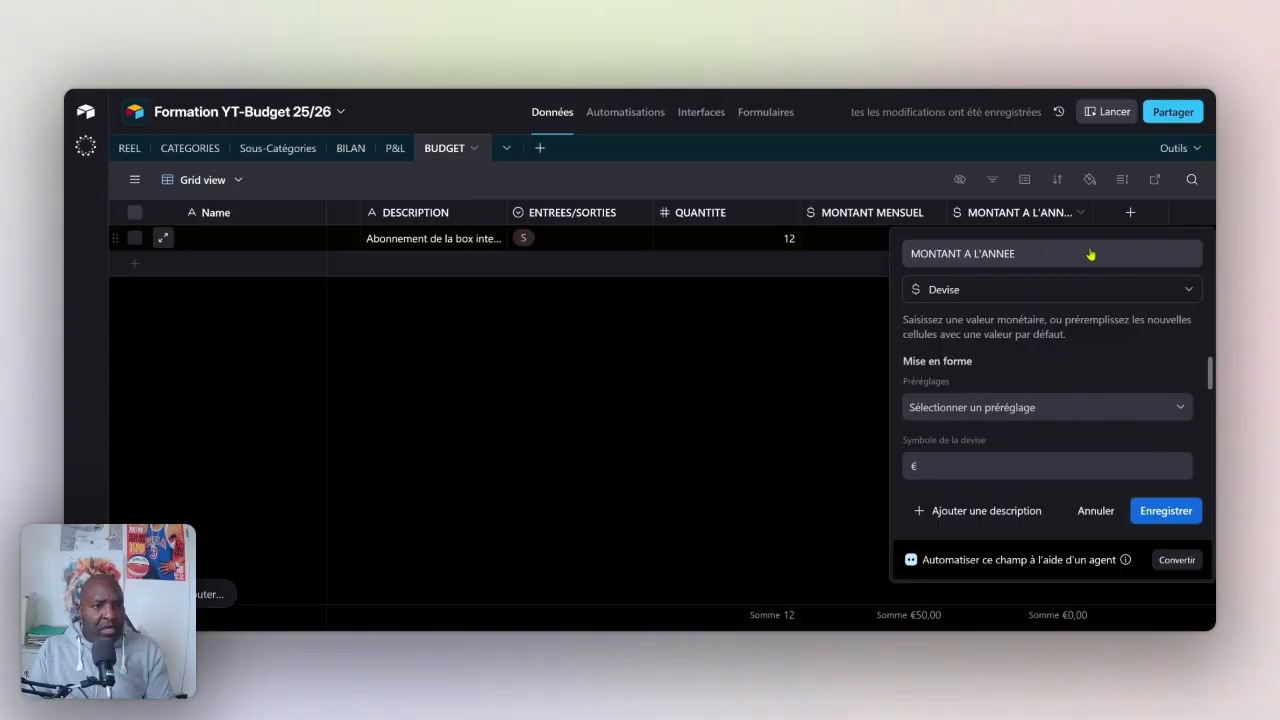
scroll(1030, 354, down, 10)
scroll(1018, 395, down, 2)
scroll(1018, 398, up, 6)
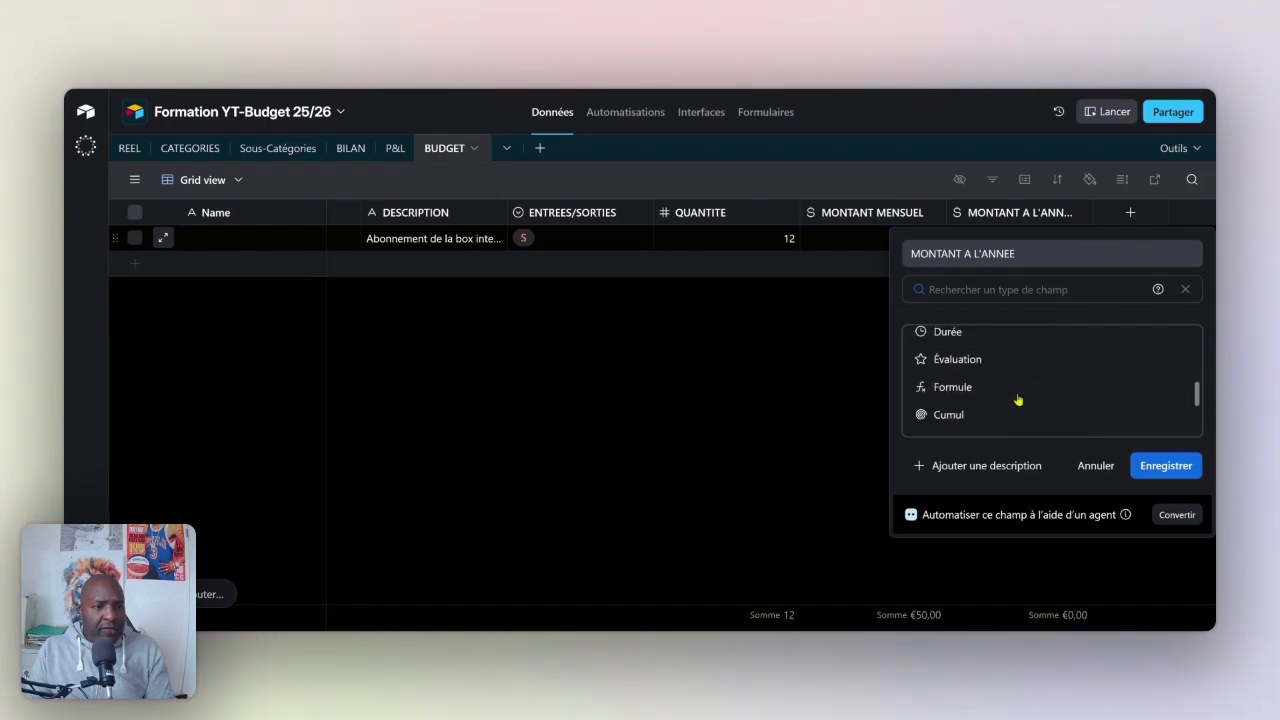
click(1016, 396)
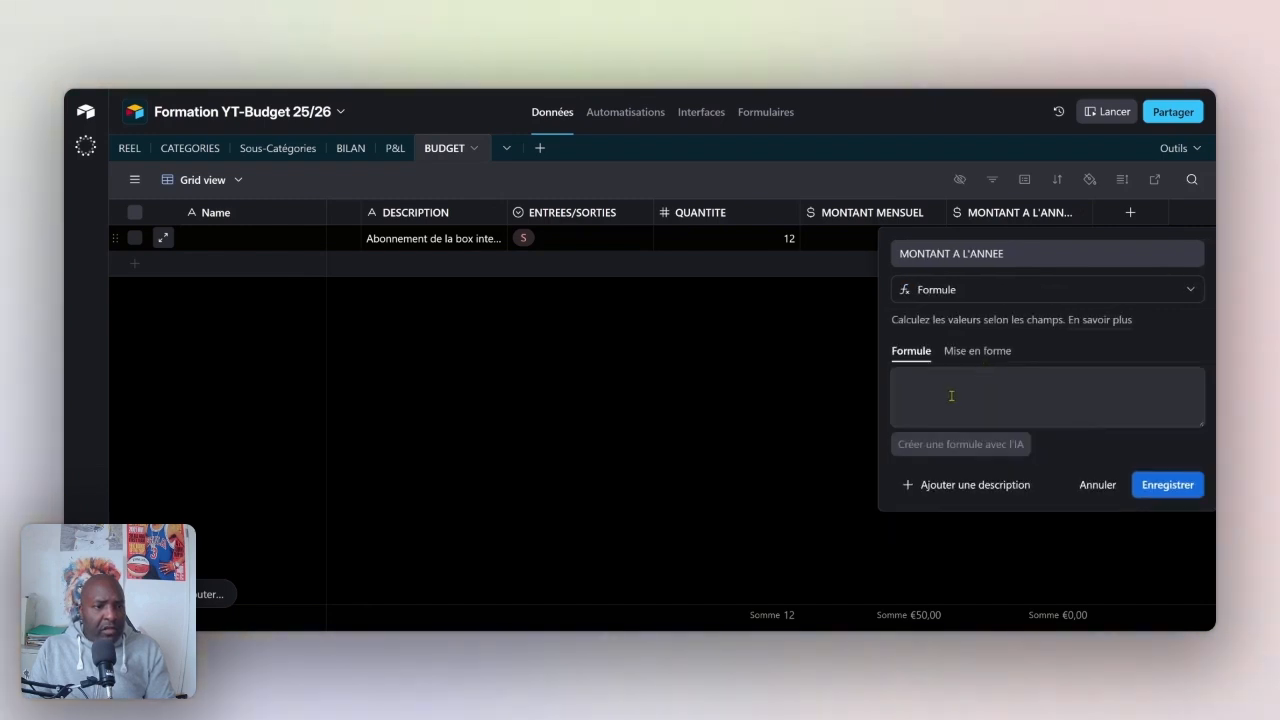
- Save the formula QUANTITE * {MONTANT MENSUEL} for MONTANT A L'ANNEE and widen its column slightly
click(952, 395)
text(qu)
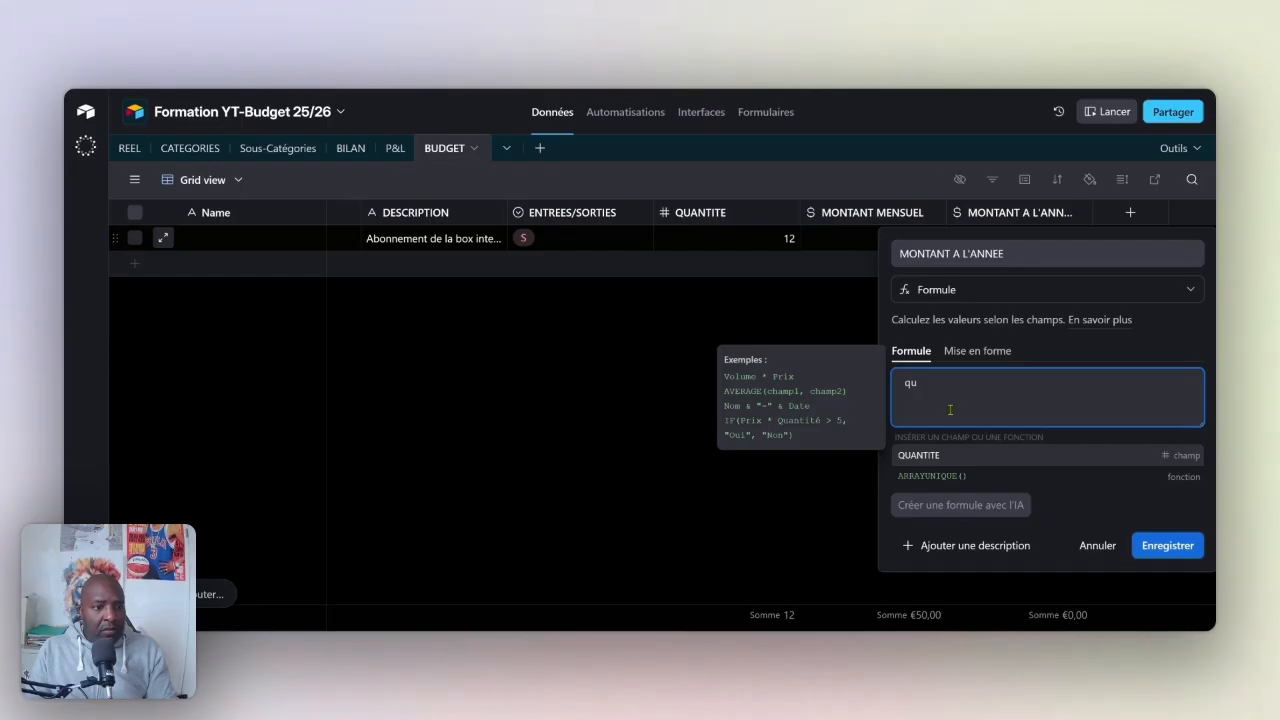
click(958, 456)
text(* mon)
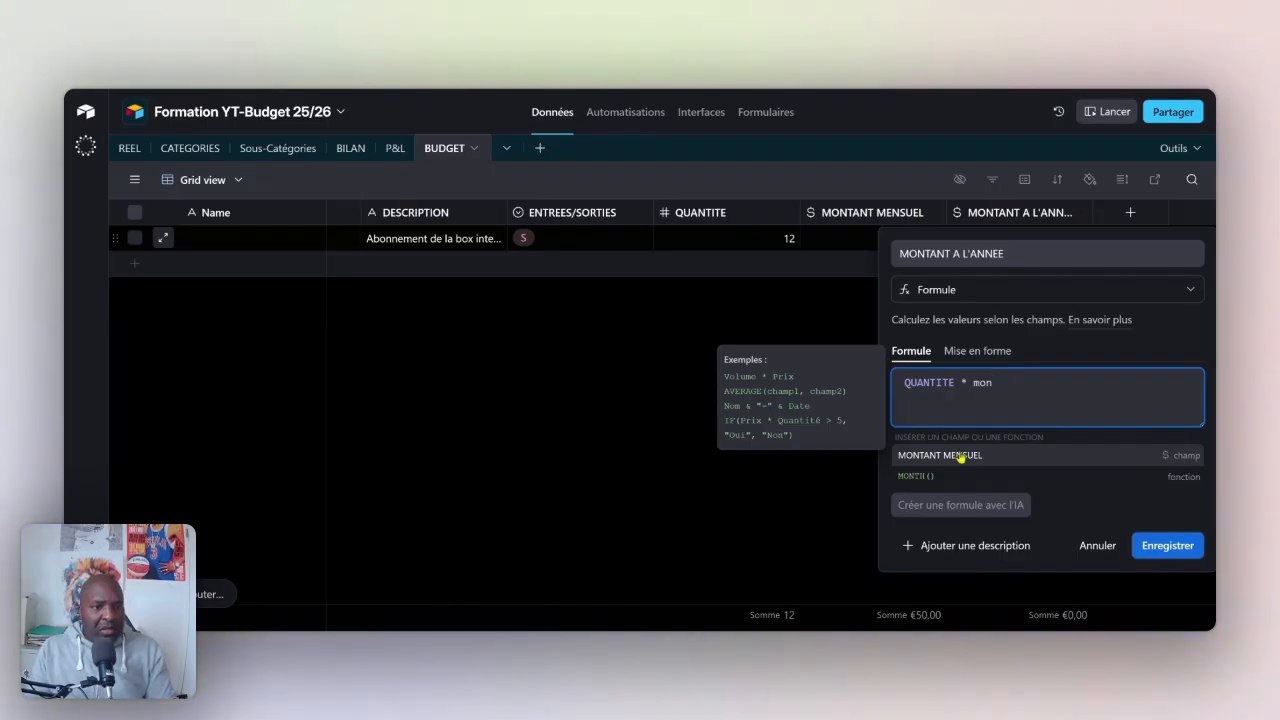
click(960, 457)
click(1160, 486)
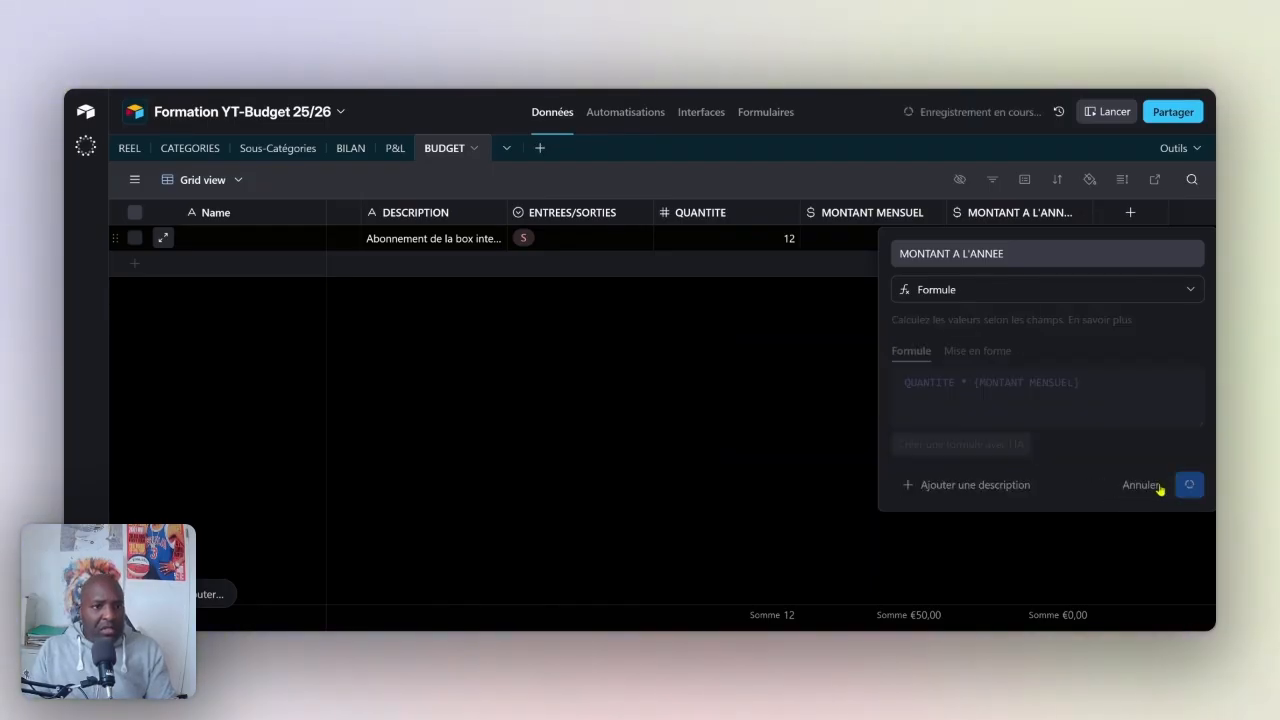
drag(1093, 208, 1117, 211)
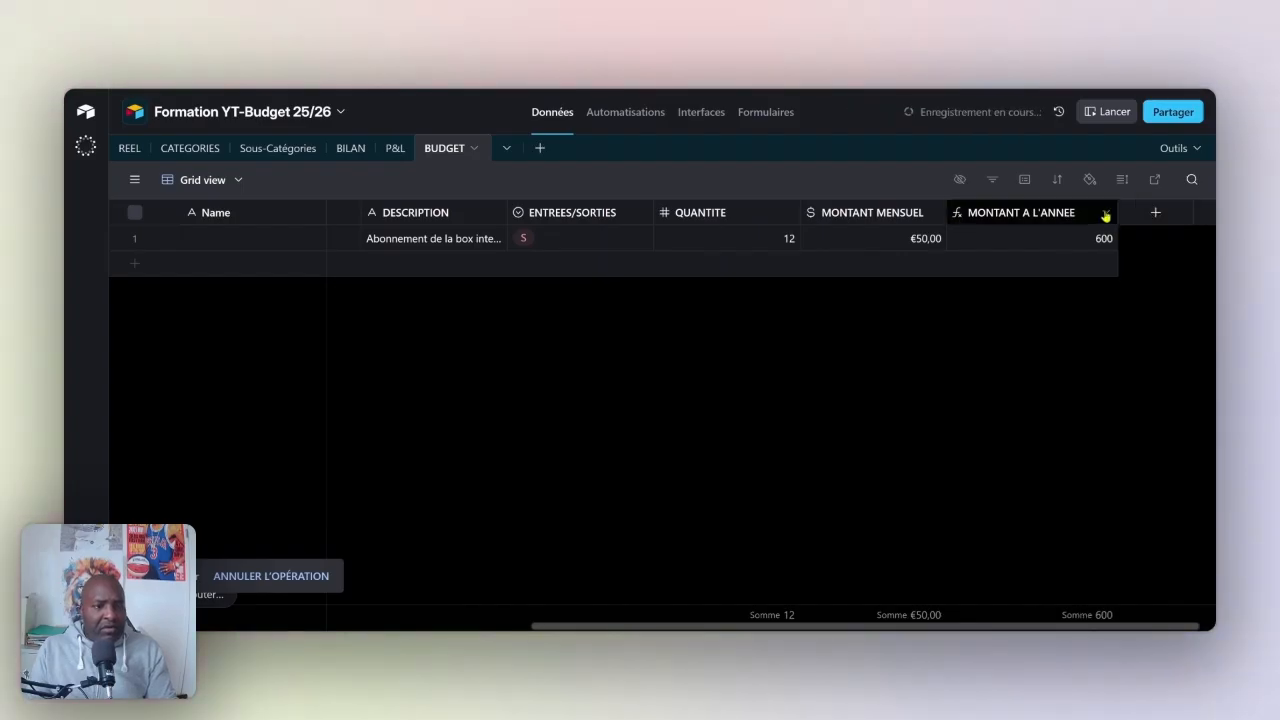
- Format the MONTANT A L'ANNEE formula result as Devise with the € currency symbol and save the field
click(1105, 214)
click(1060, 250)
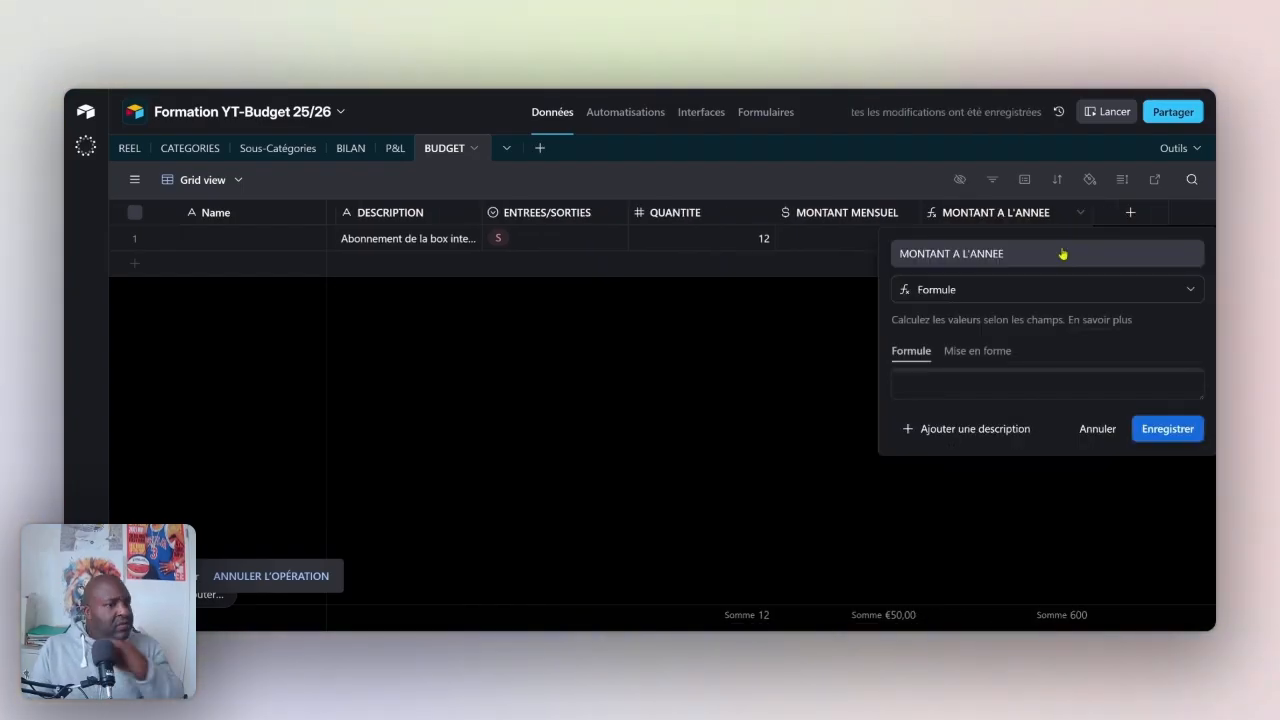
click(984, 350)
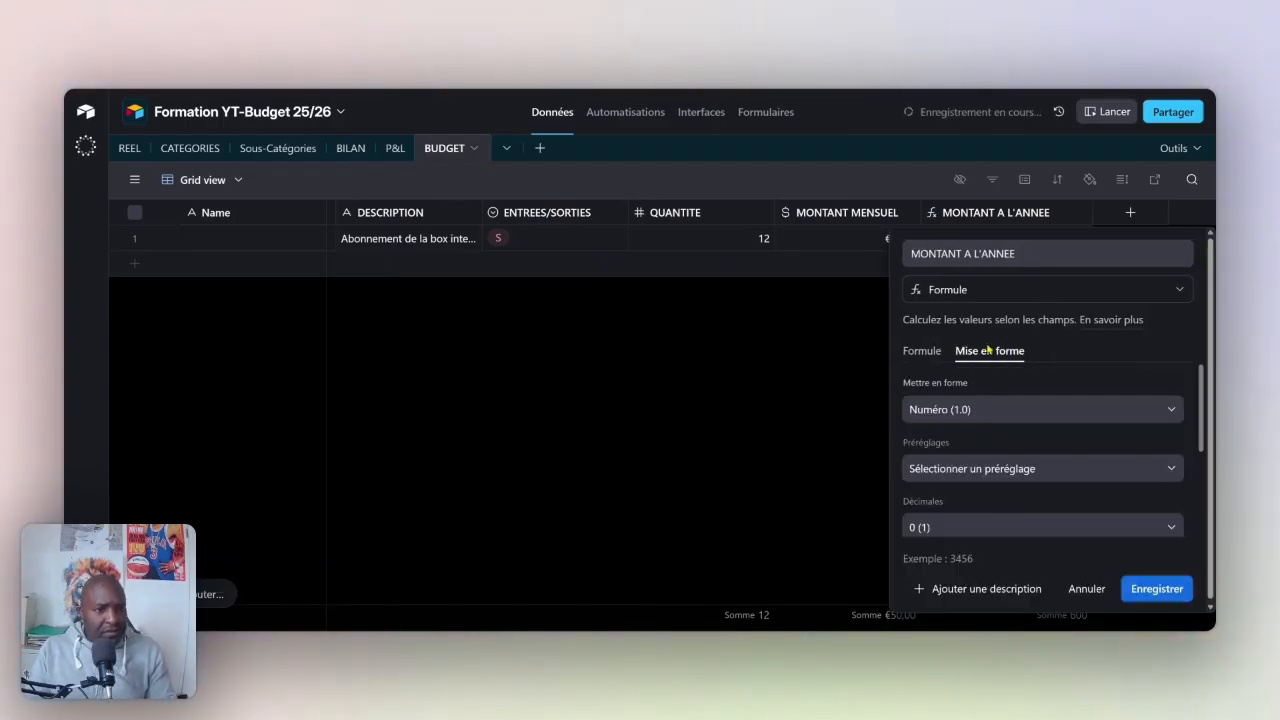
click(1058, 416)
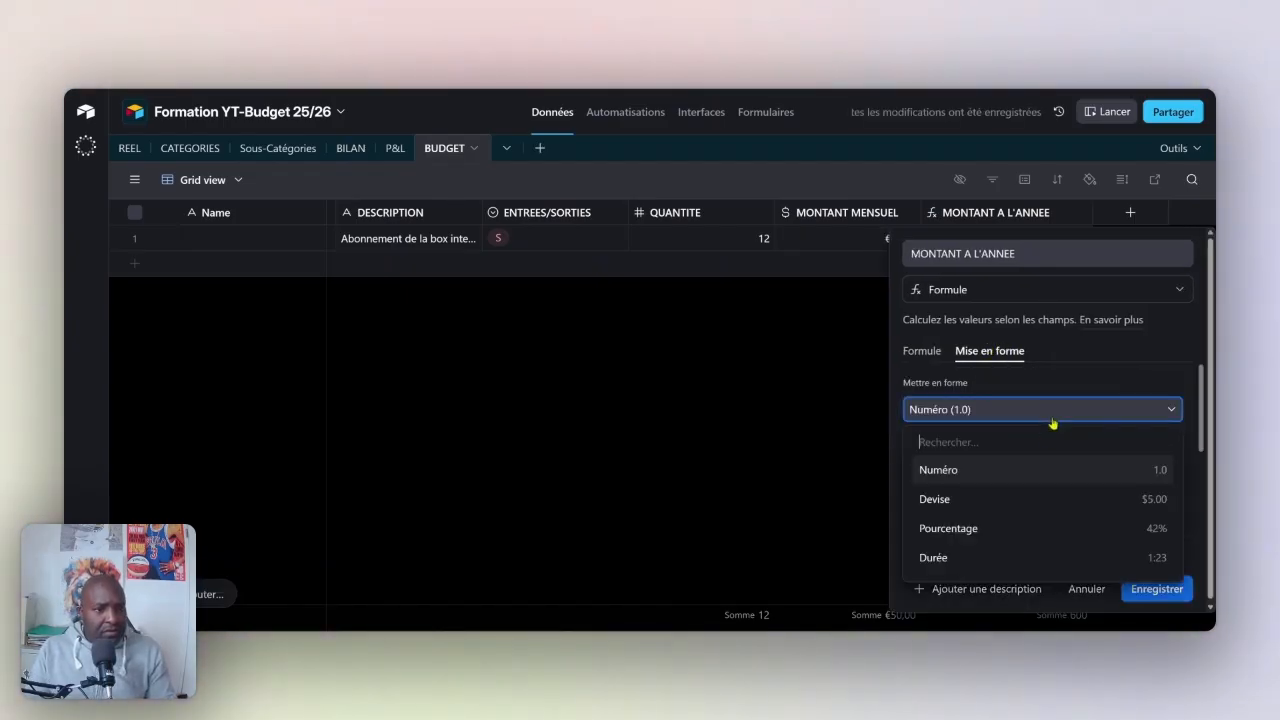
click(1018, 508)
click(992, 524)
key(BackSpace)
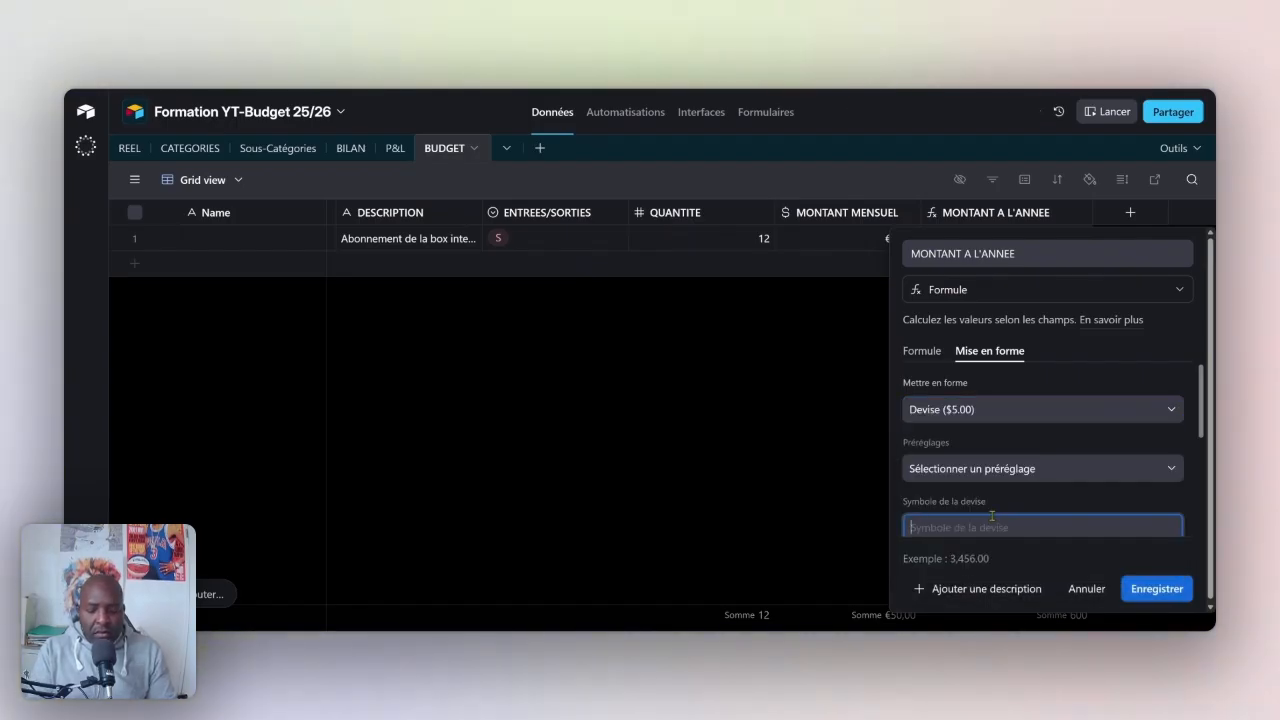
text(€)
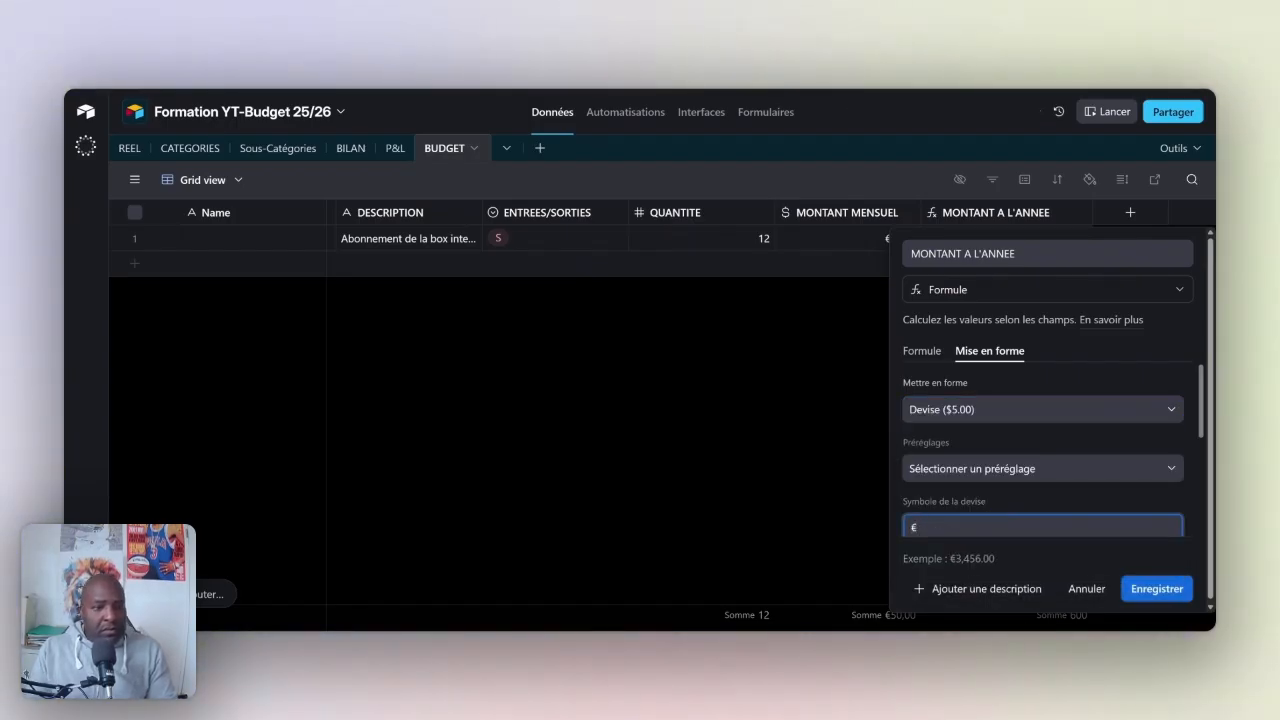
scroll(1098, 500, down, 3)
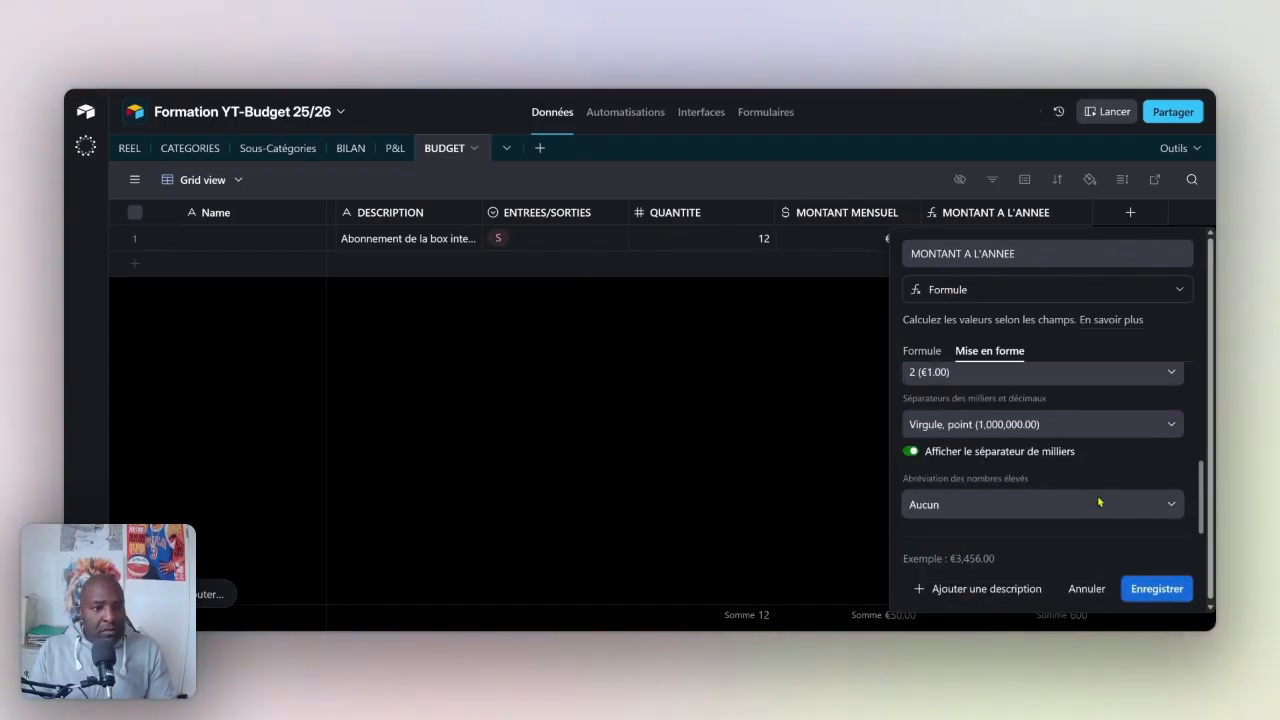
click(1145, 586)
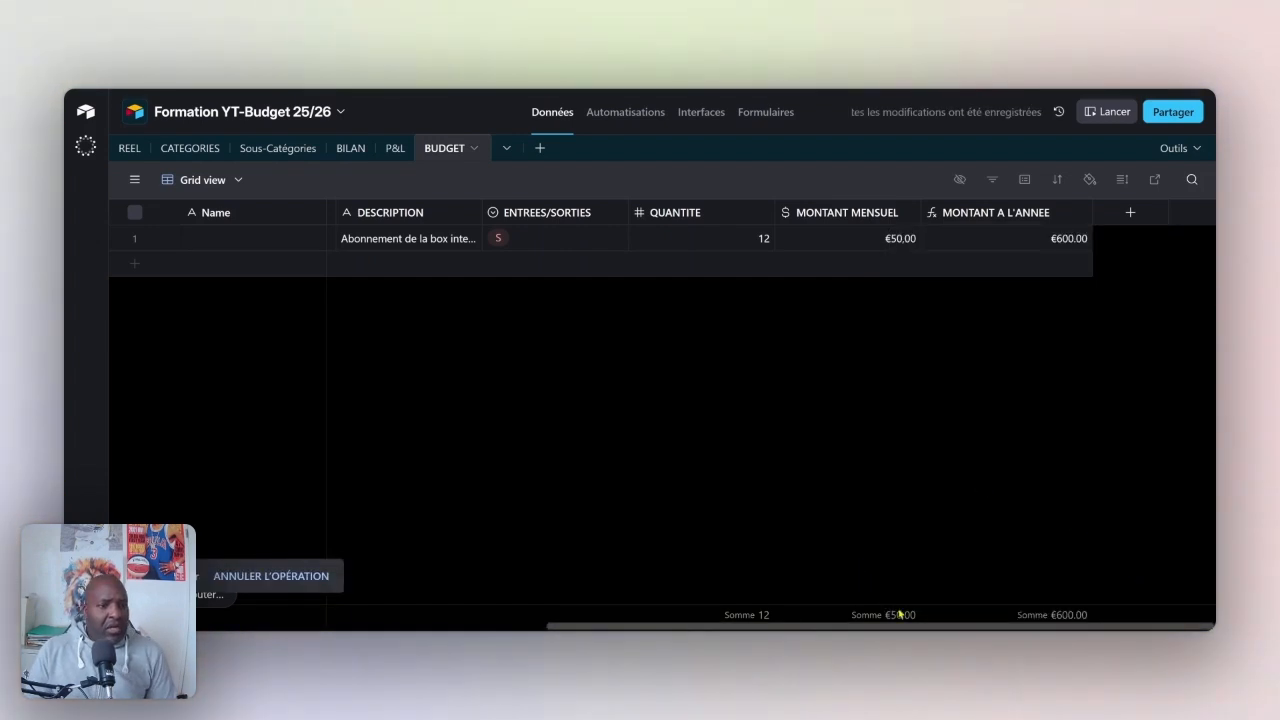
- Change the Name field's type to Formule and start its formula with CATEGORIE &"-"&
drag(905, 628, 395, 626)
scroll(524, 583, left, 2)
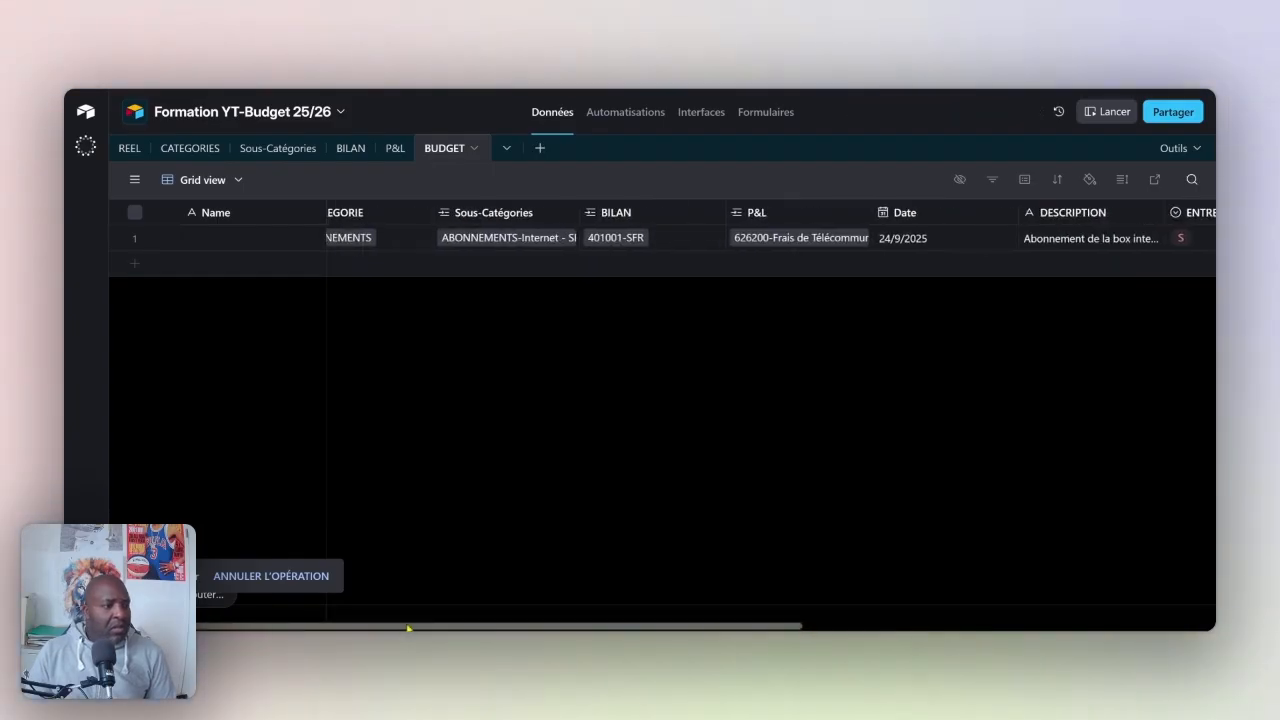
scroll(410, 628, left, 2)
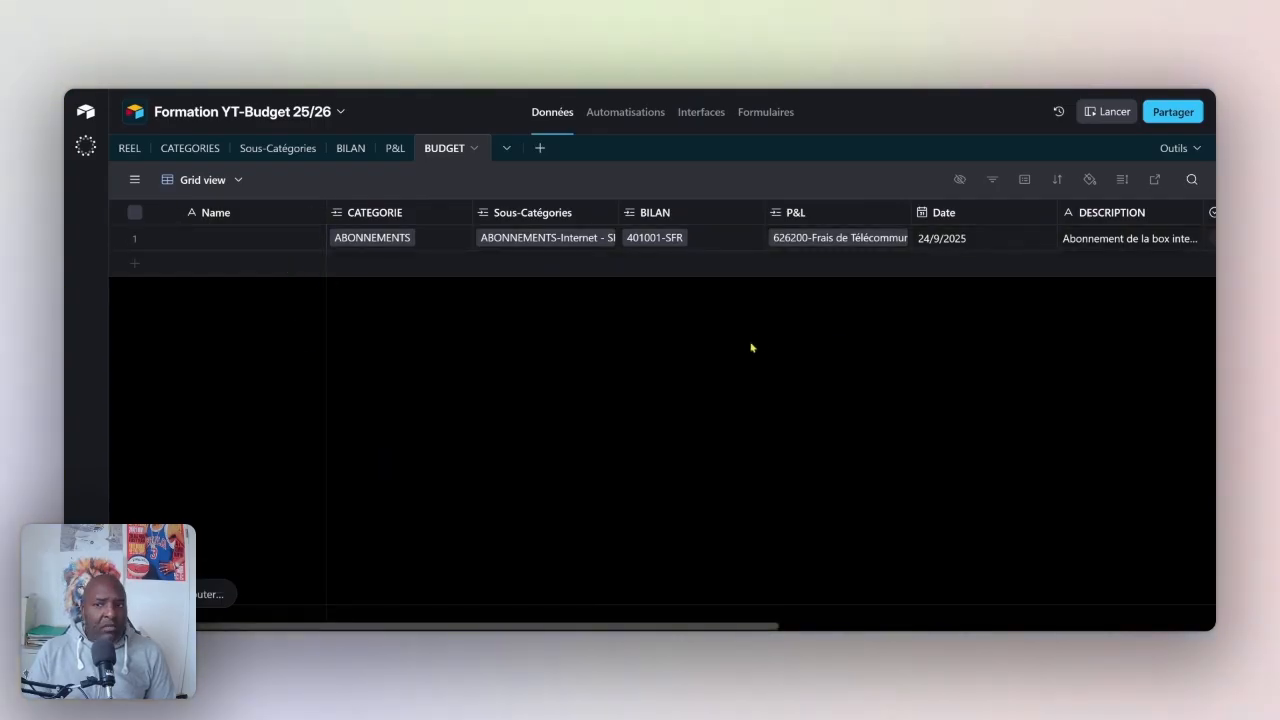
click(314, 212)
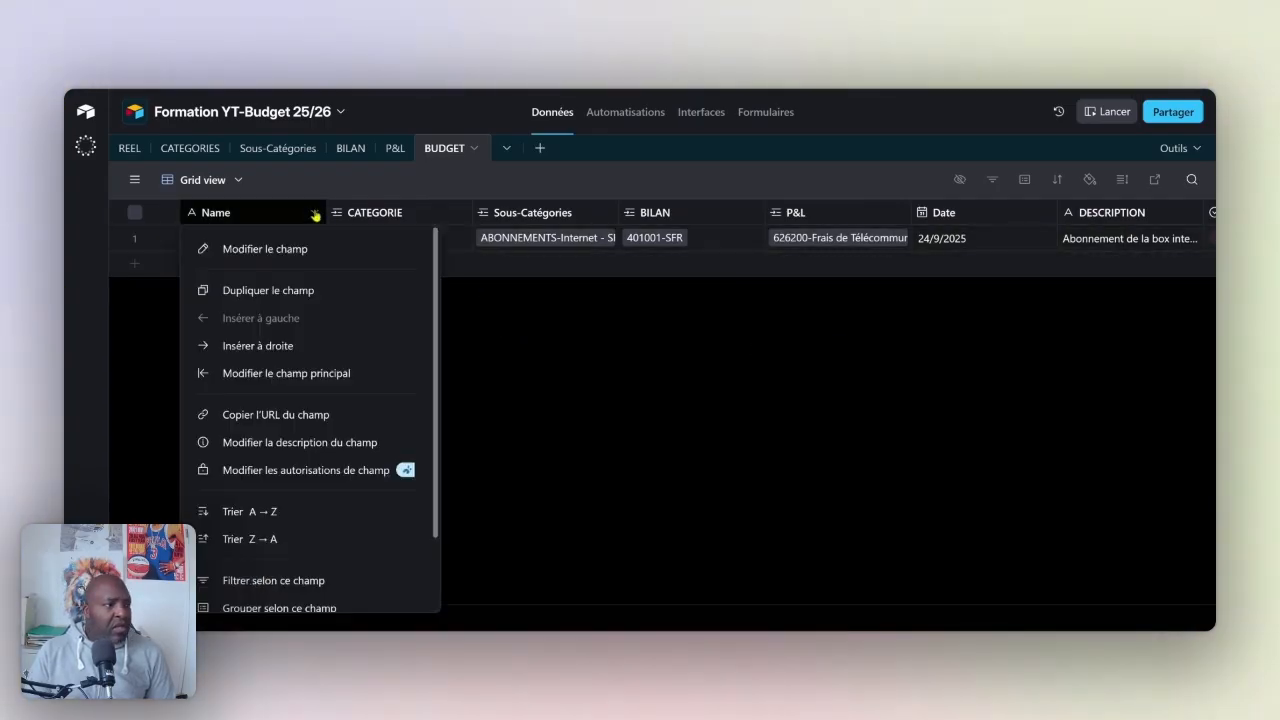
click(296, 248)
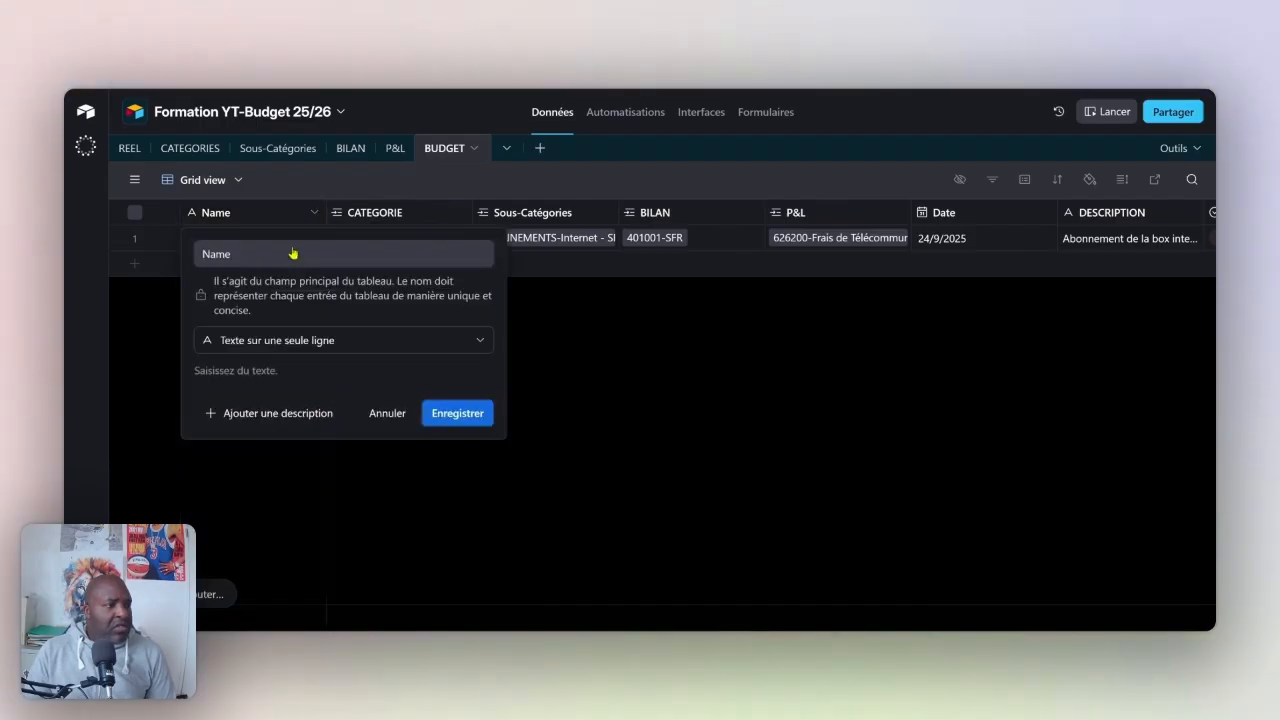
click(354, 340)
scroll(351, 414, down, 3)
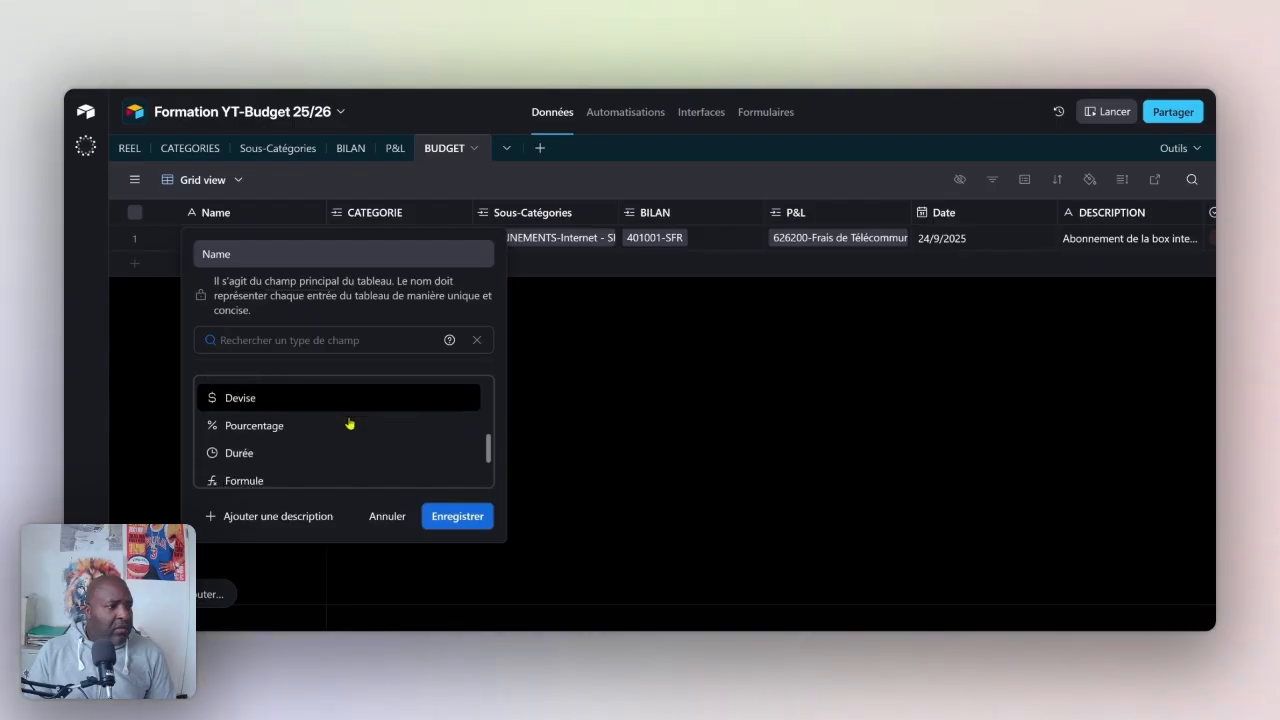
scroll(349, 424, down, 2)
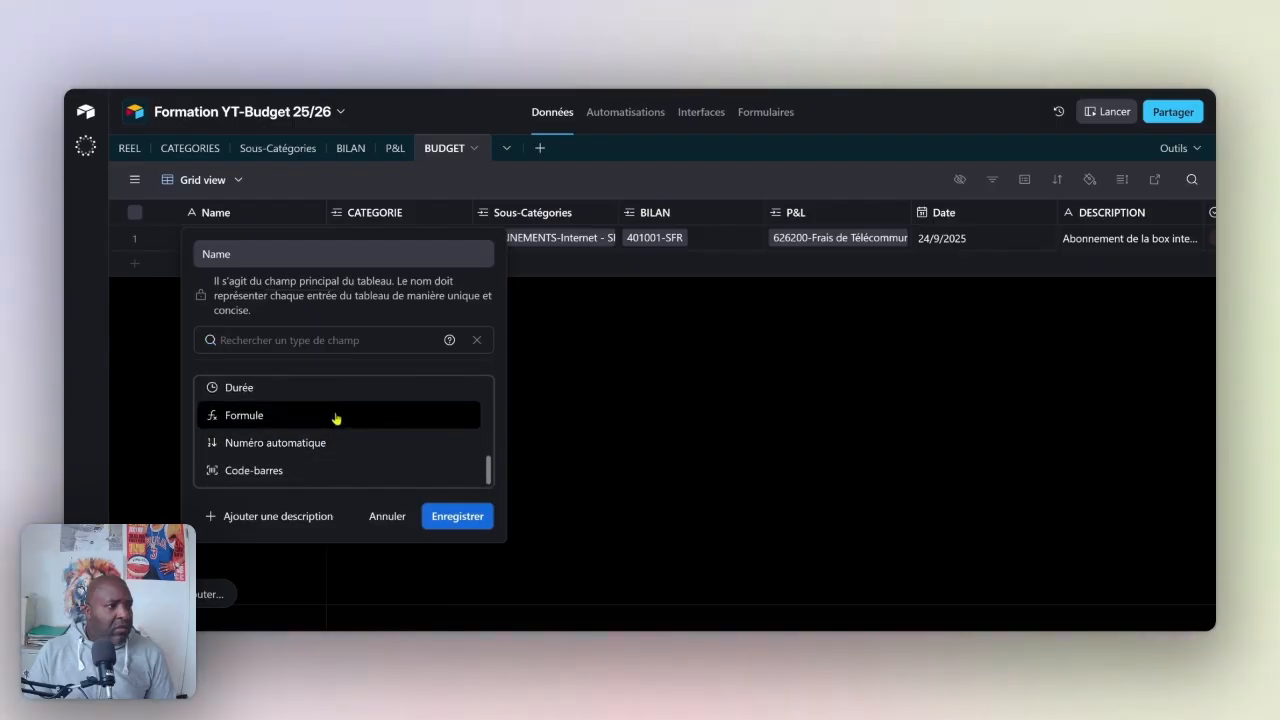
click(336, 417)
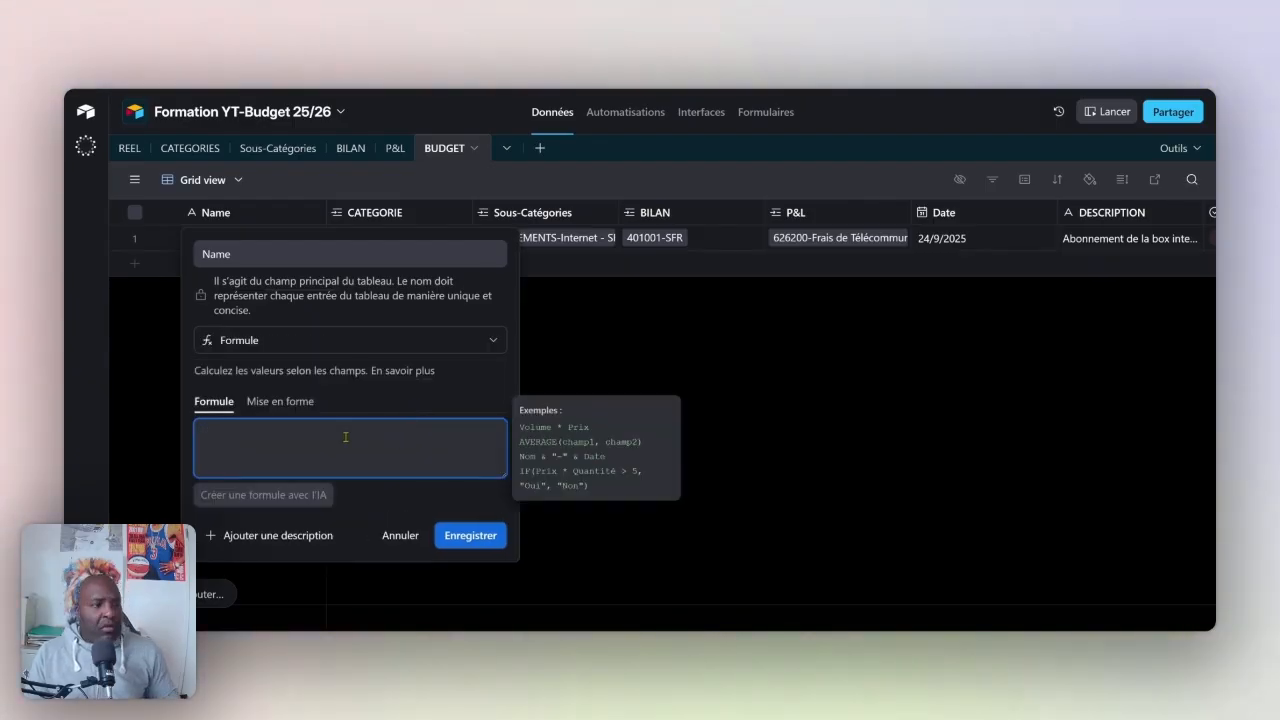
text(categroi)
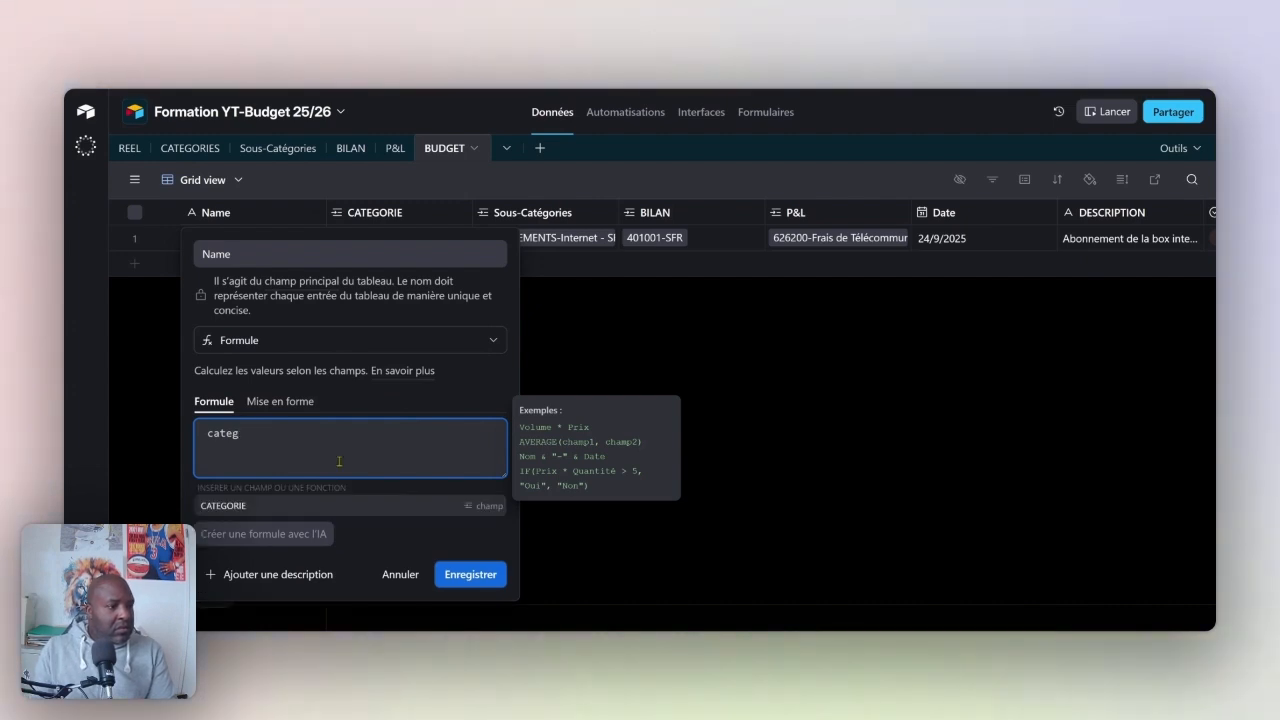
click(330, 508)
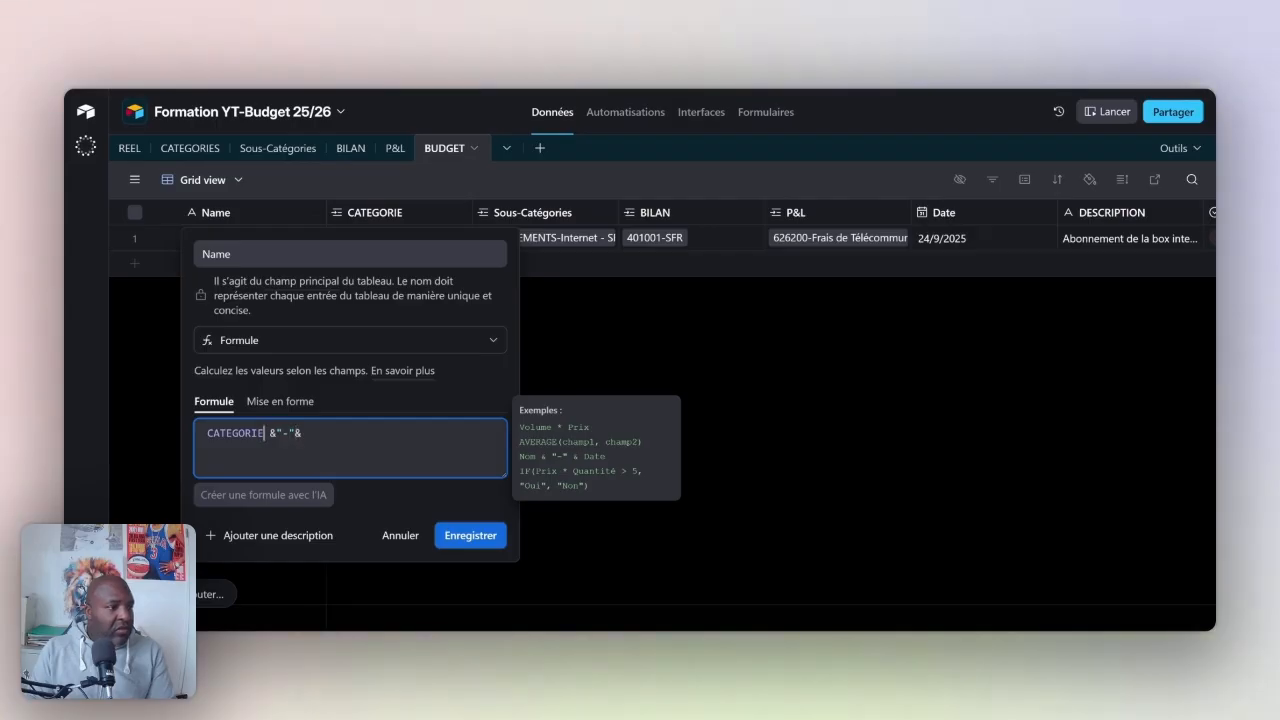
- Replace CATEGORIE with {Sous-Catégories} at the start of the Name formula
key(BackSpace)
key(BackSpace)
key(BackSpace)
key(BackSpace)
key(BackSpace)
key(BackSpace)
key(BackSpace)
key(BackSpace)
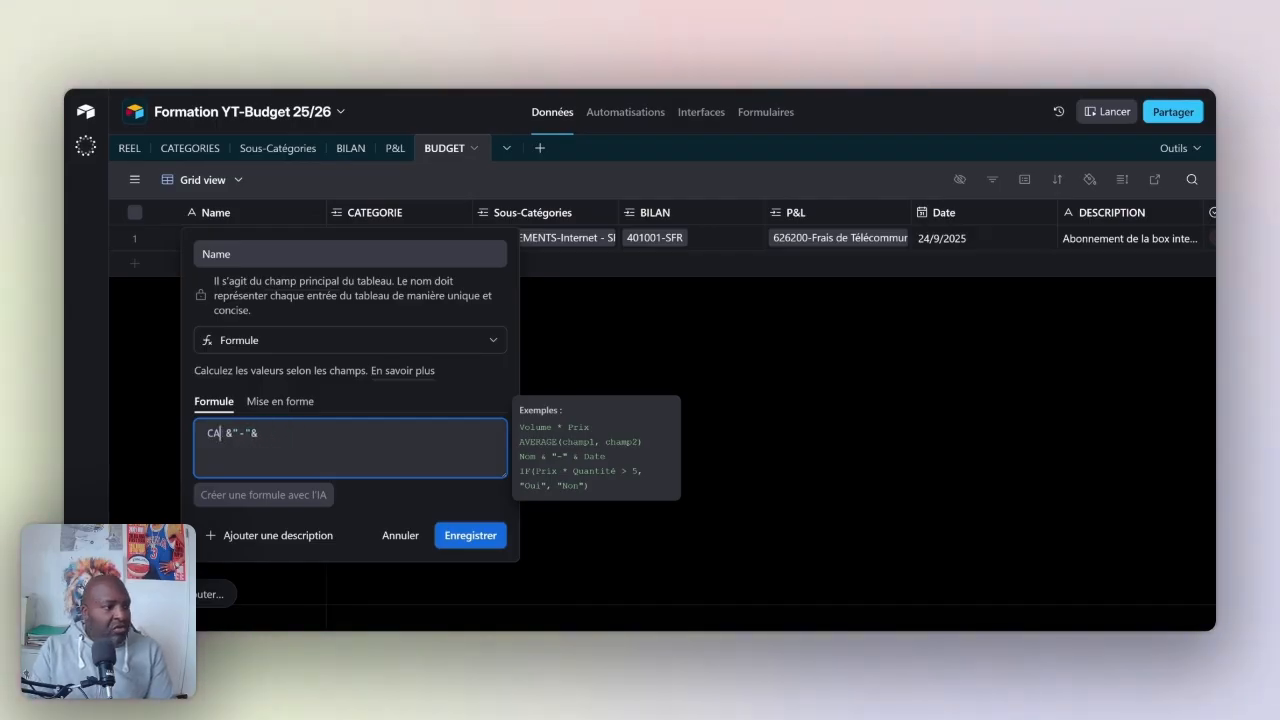
key(BackSpace)
text(s)
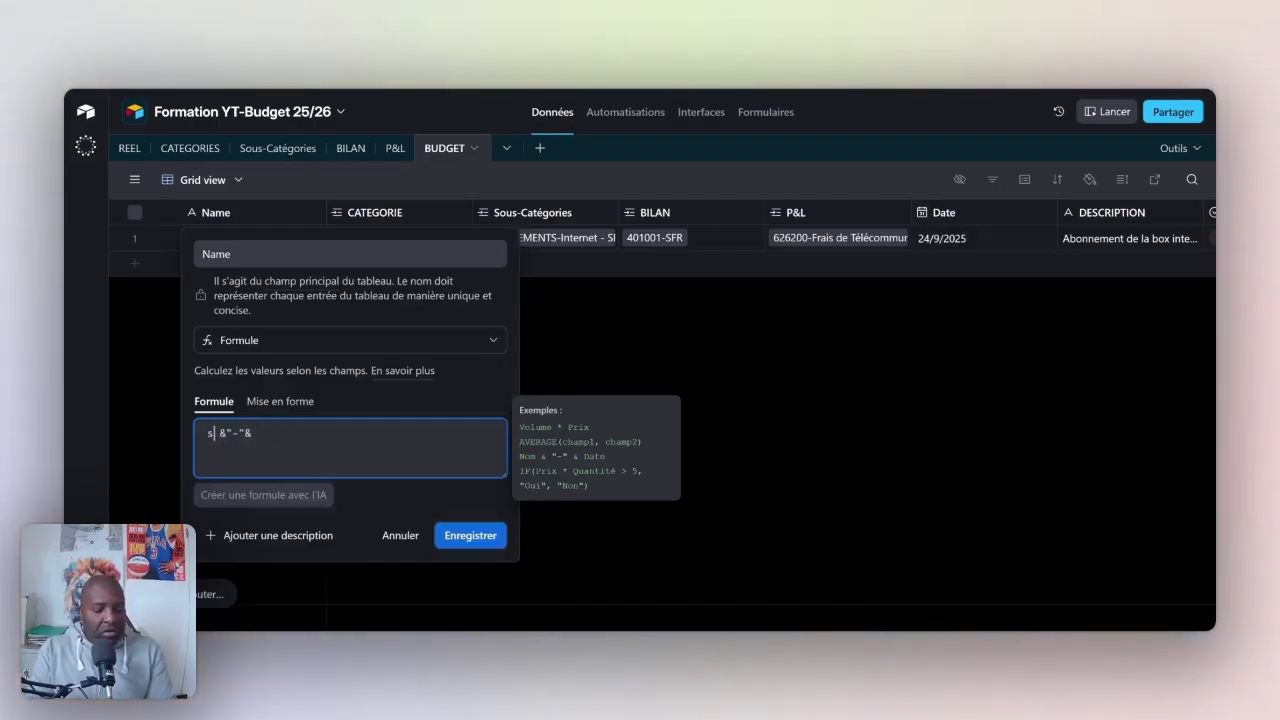
text(o)
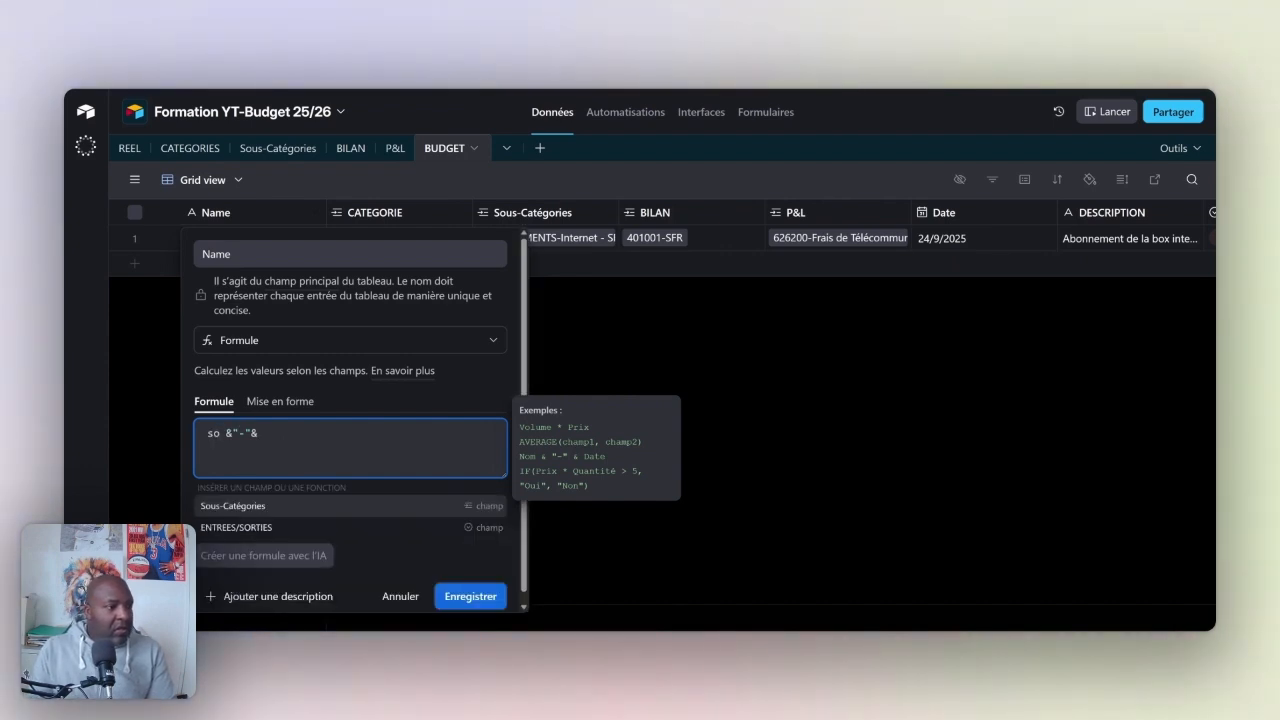
click(303, 506)
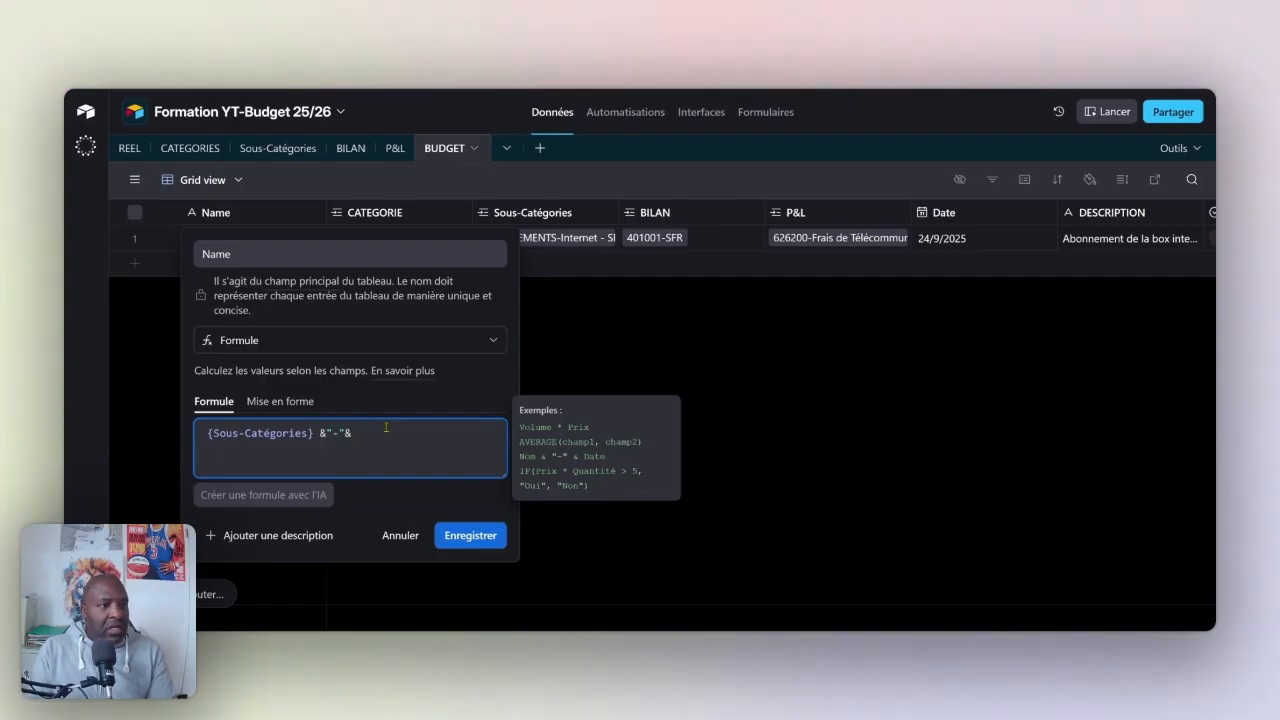
- Append {MONTANT A L'ANNEE} to the Name formula, save the field with its dependency change, and widen the Name column
text(mont)
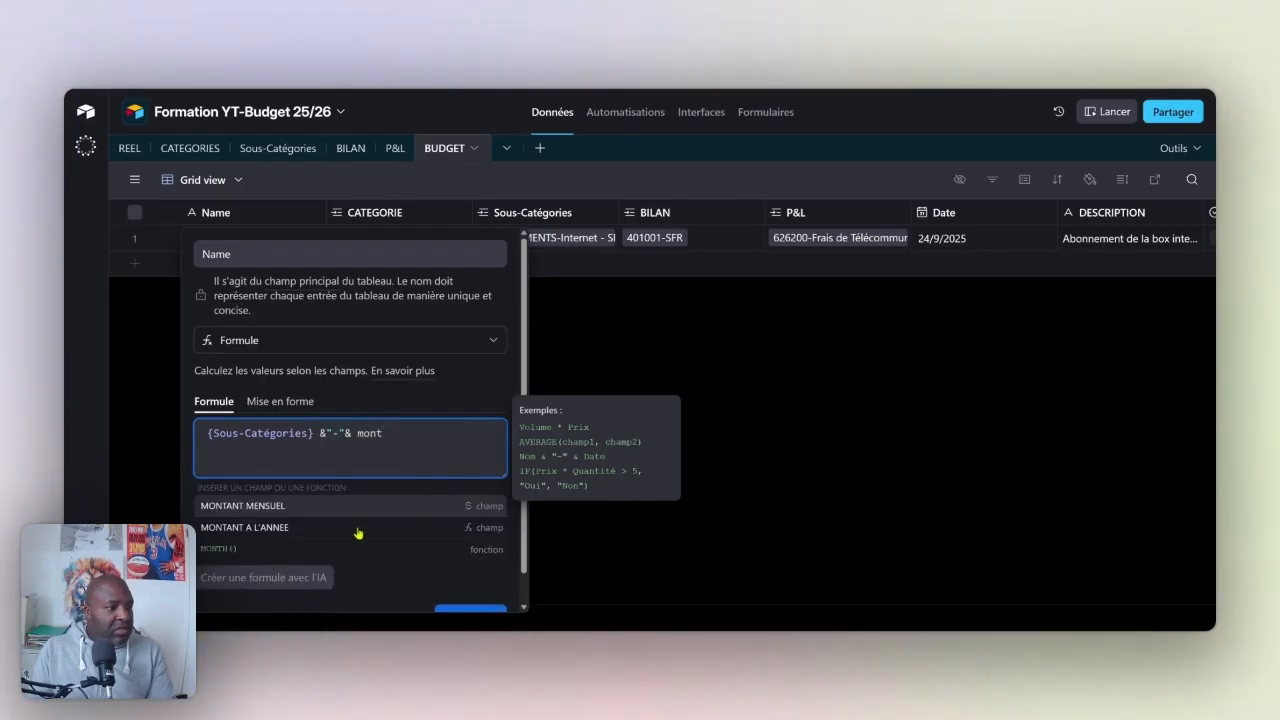
click(352, 526)
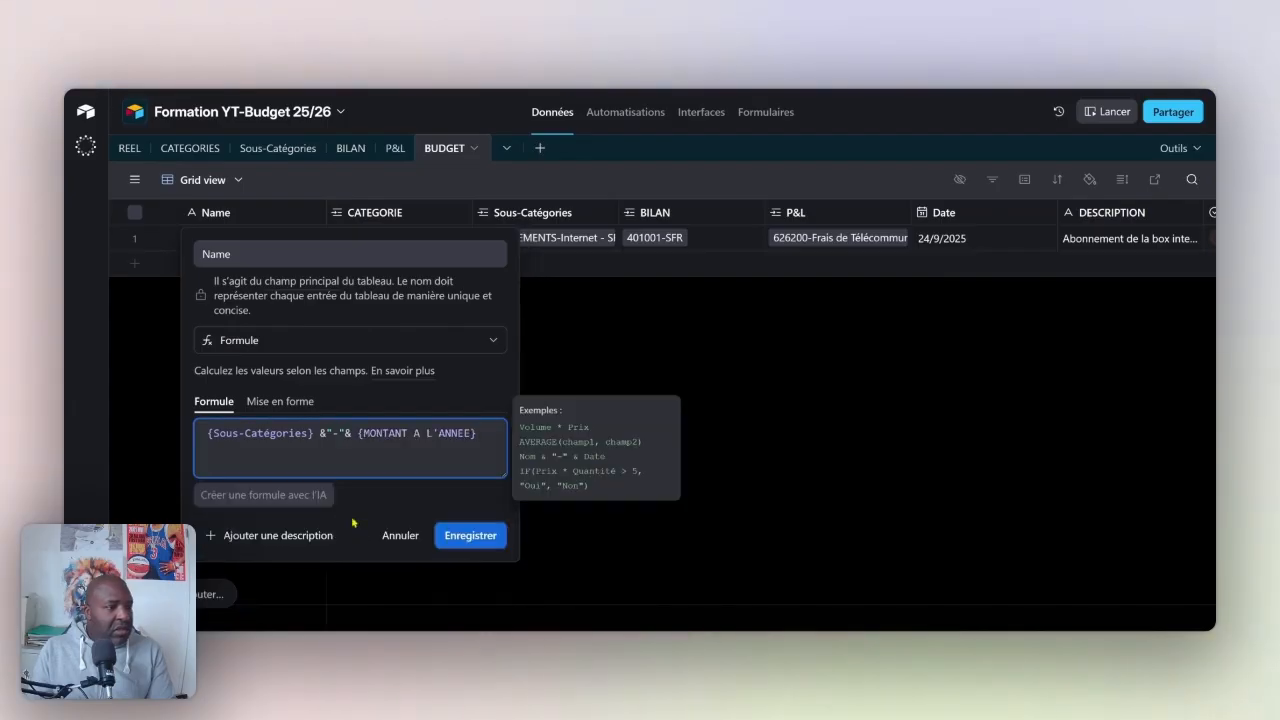
click(464, 532)
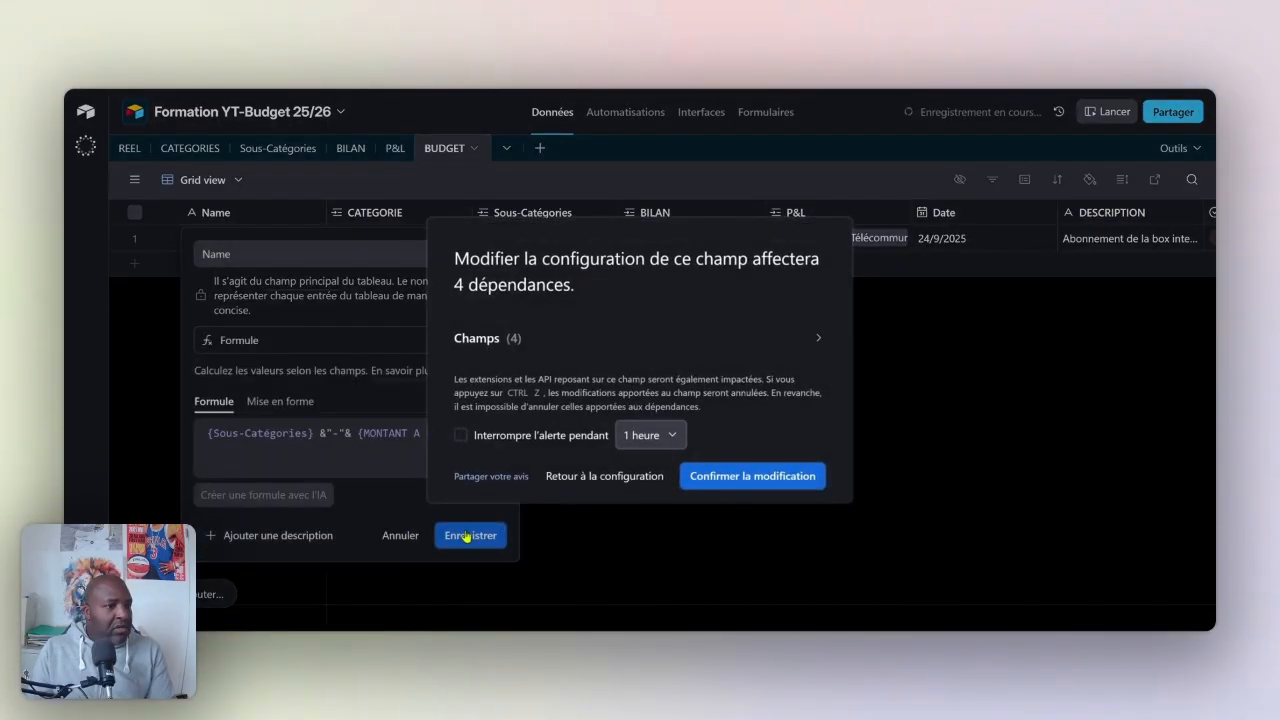
click(756, 475)
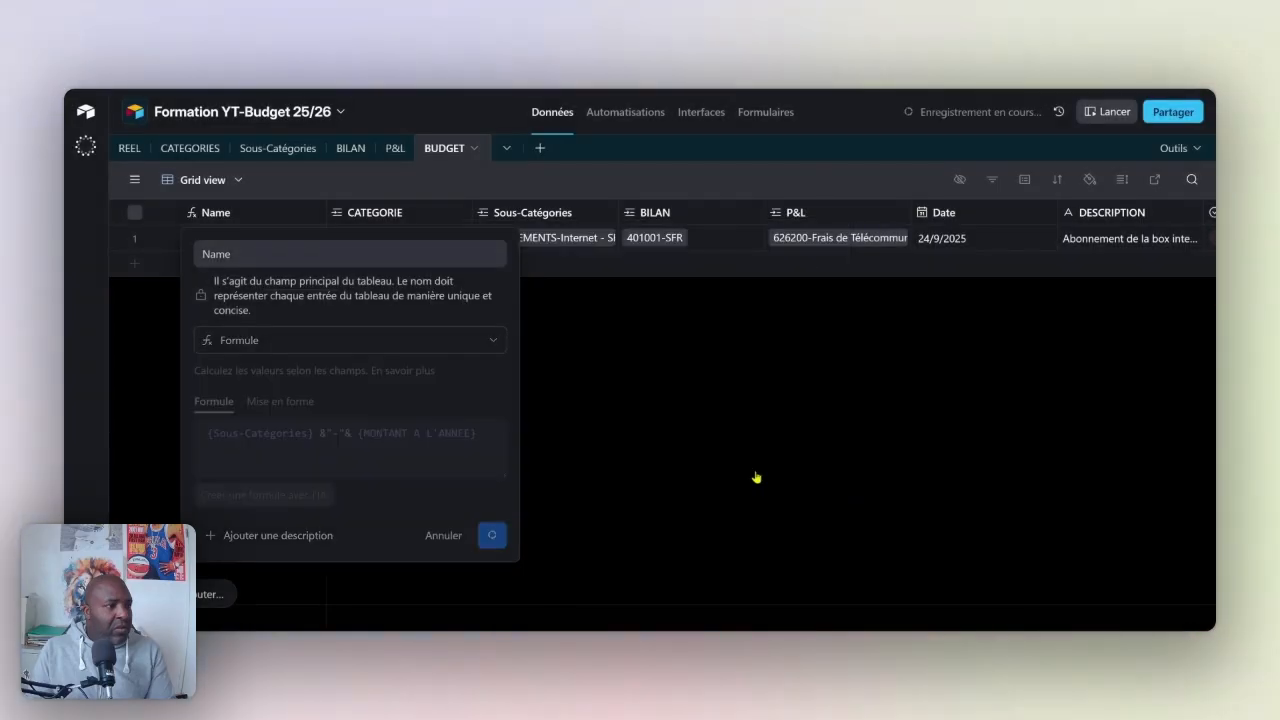
drag(338, 212, 392, 233)
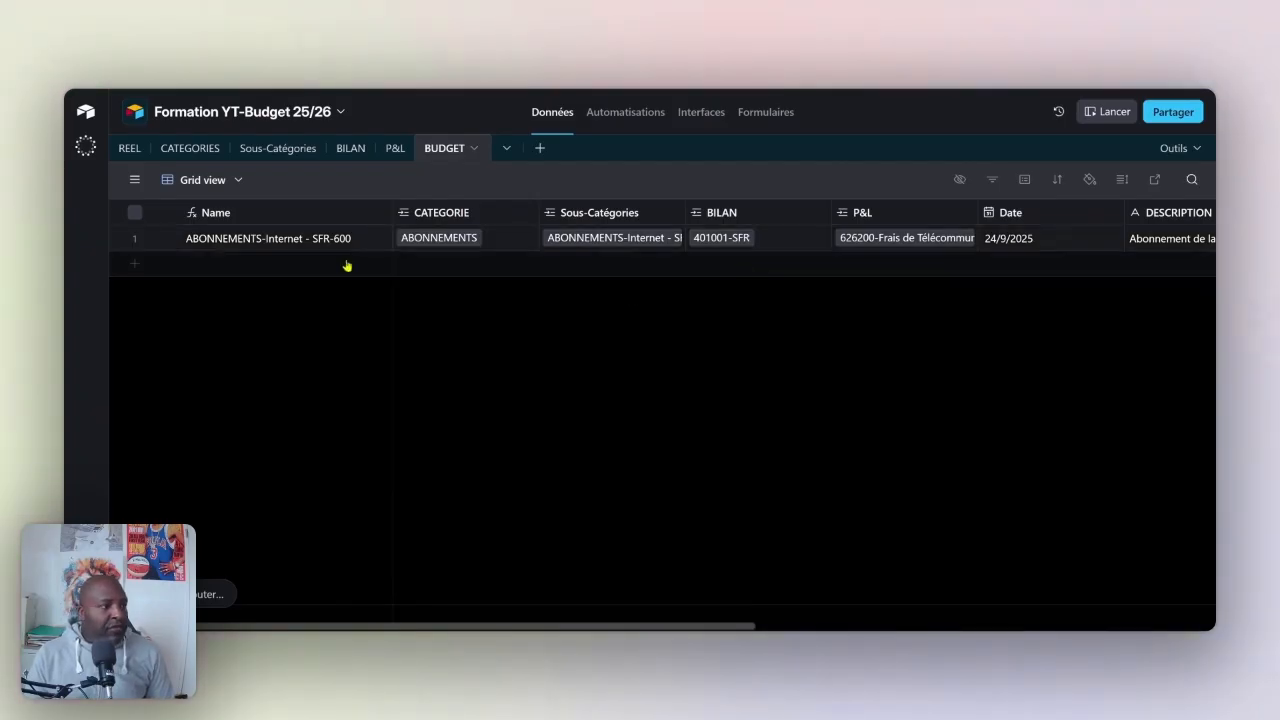
- Add a second BUDGET record linked to CATEGORIE ABONNEMENTS and Sous-Catégories ABONNEMENTS-Edf
click(135, 270)
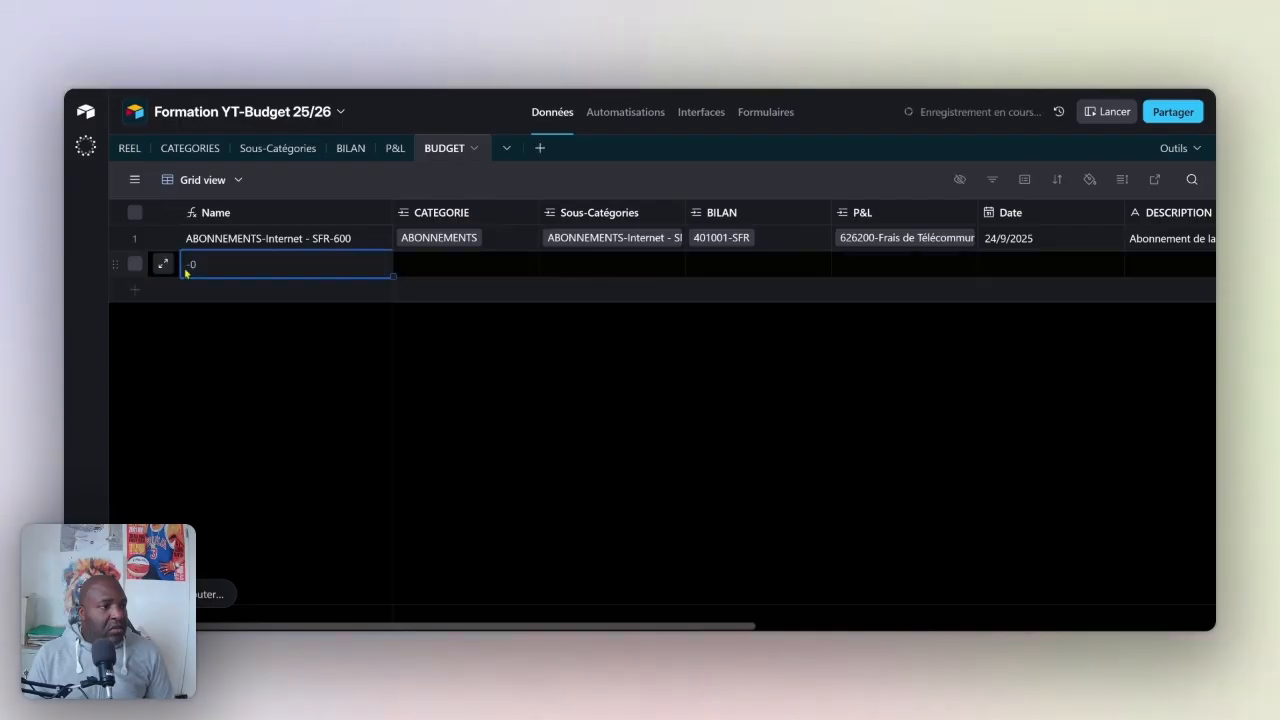
click(443, 265)
click(407, 265)
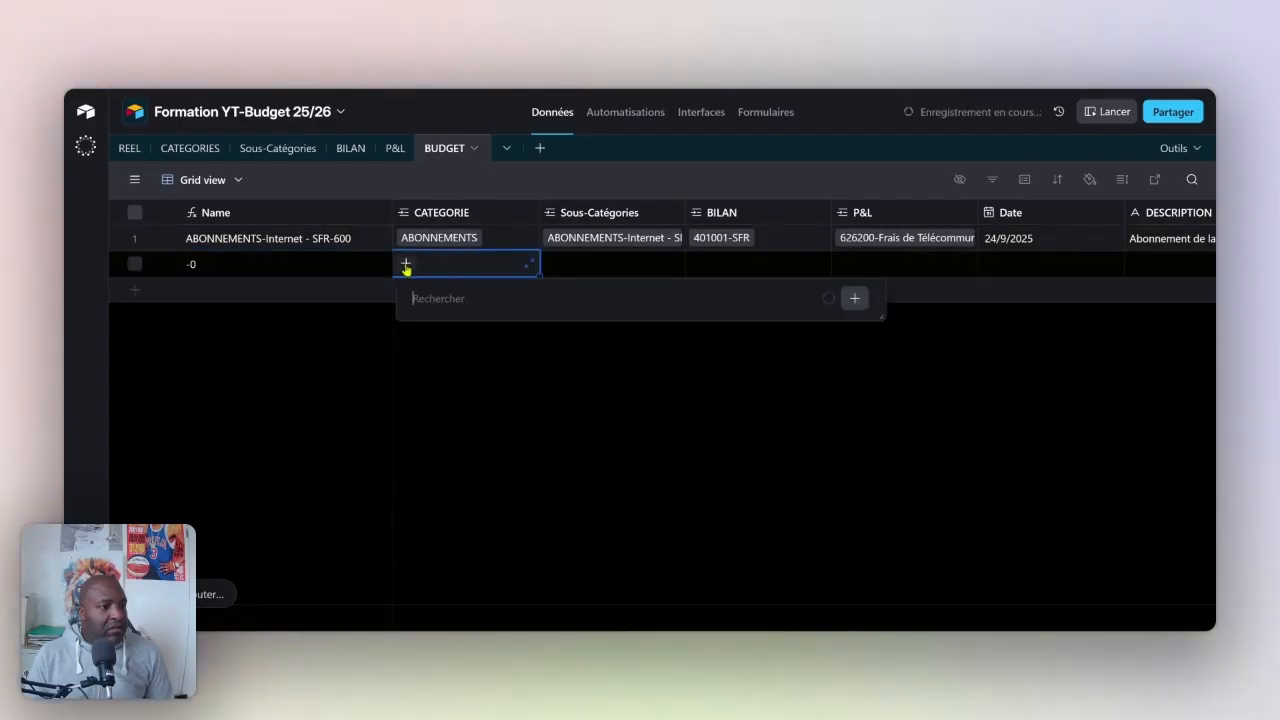
click(518, 357)
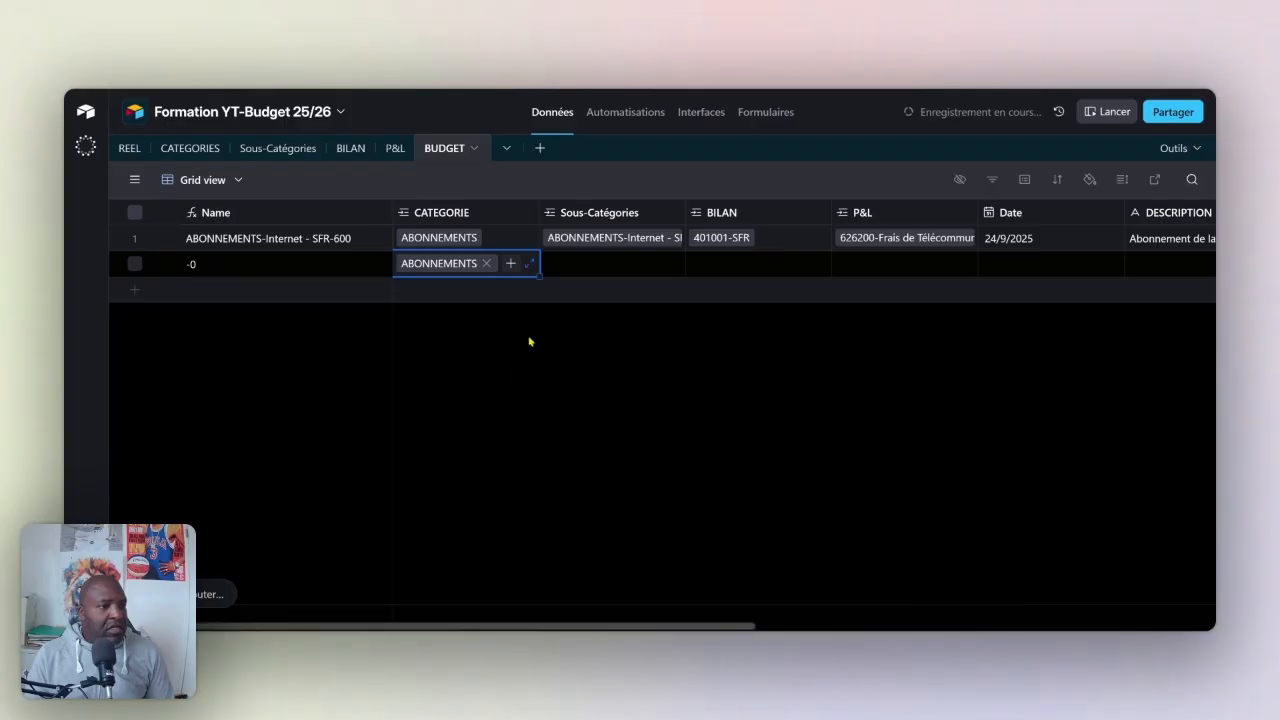
click(582, 272)
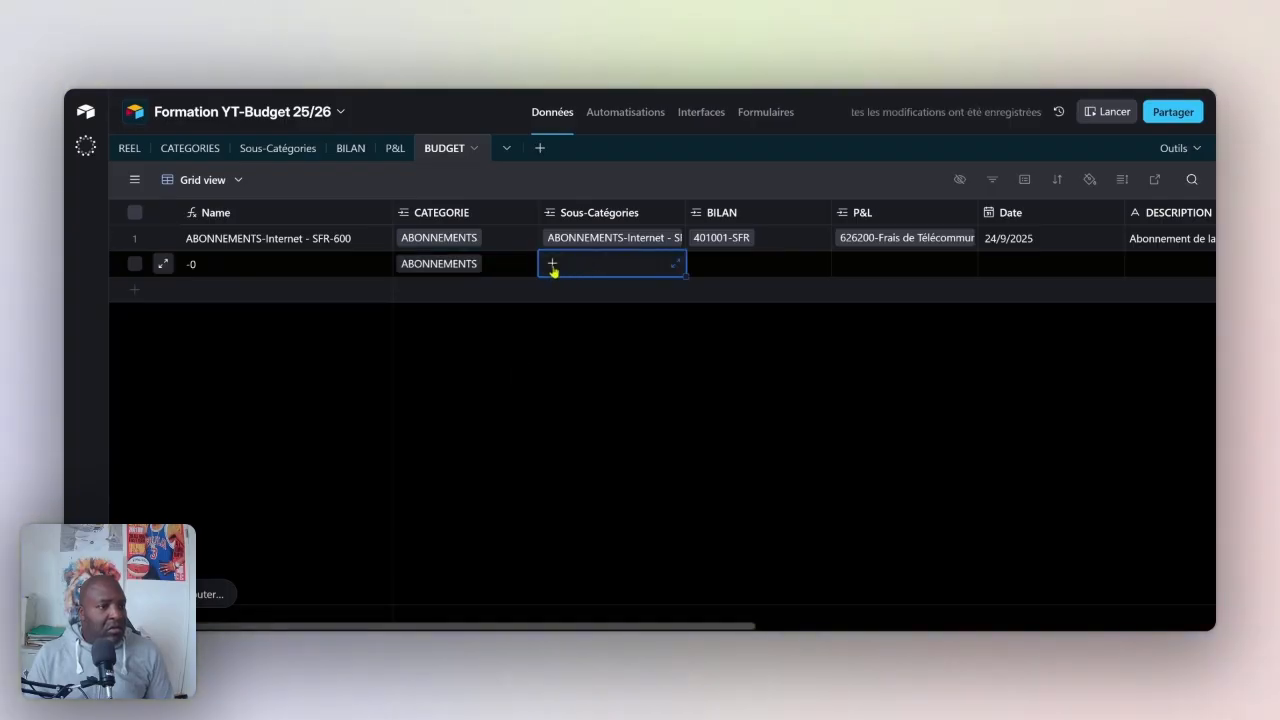
click(552, 265)
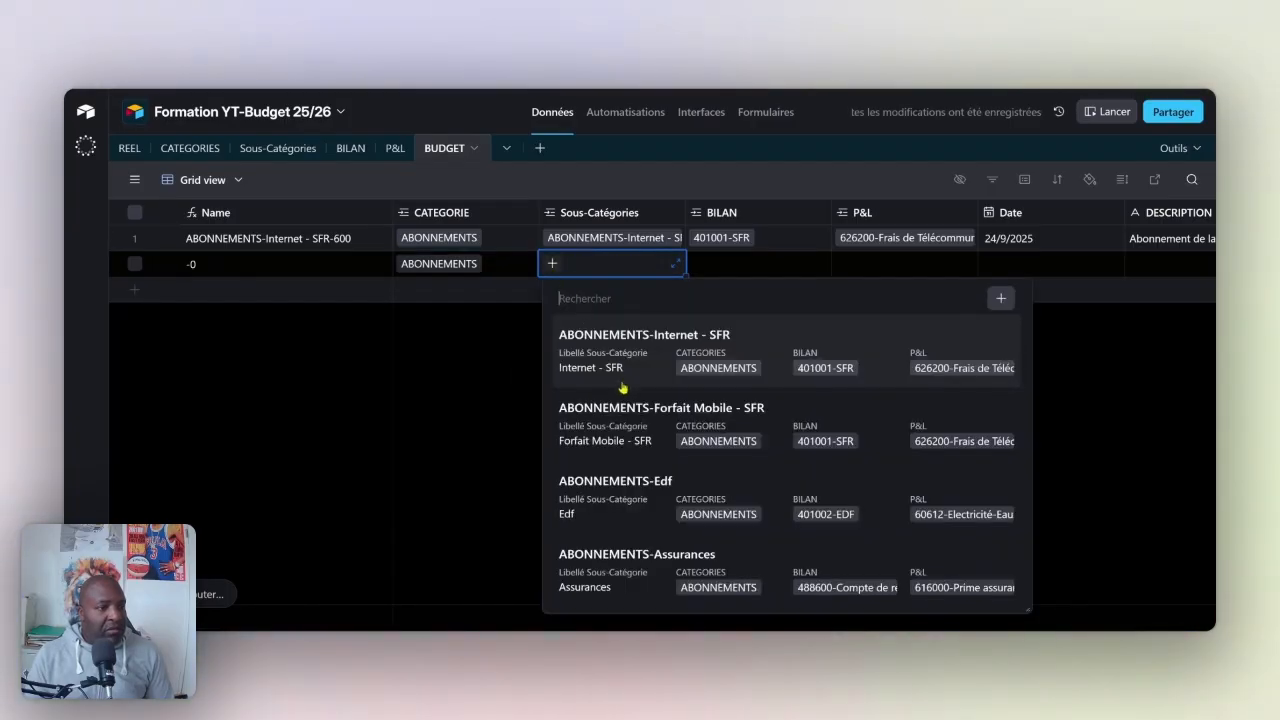
click(646, 481)
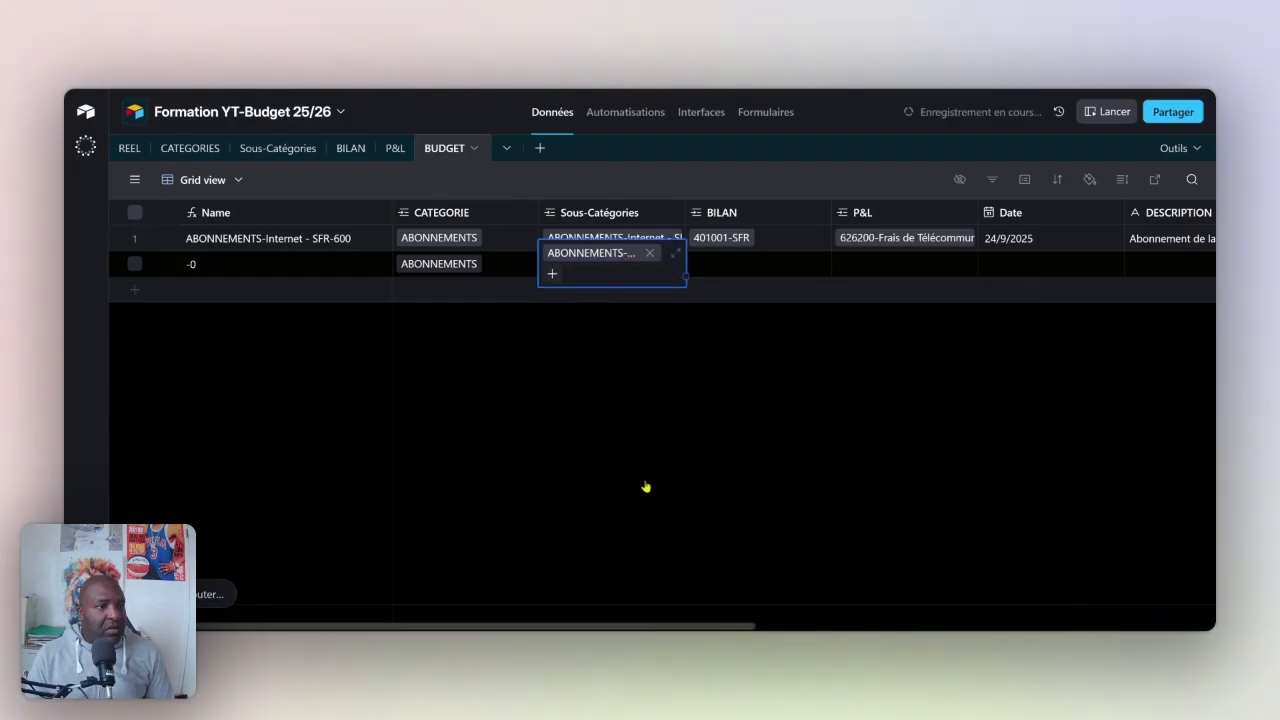
- Link the second record's BILAN field to 401002-EDF
click(714, 268)
click(697, 264)
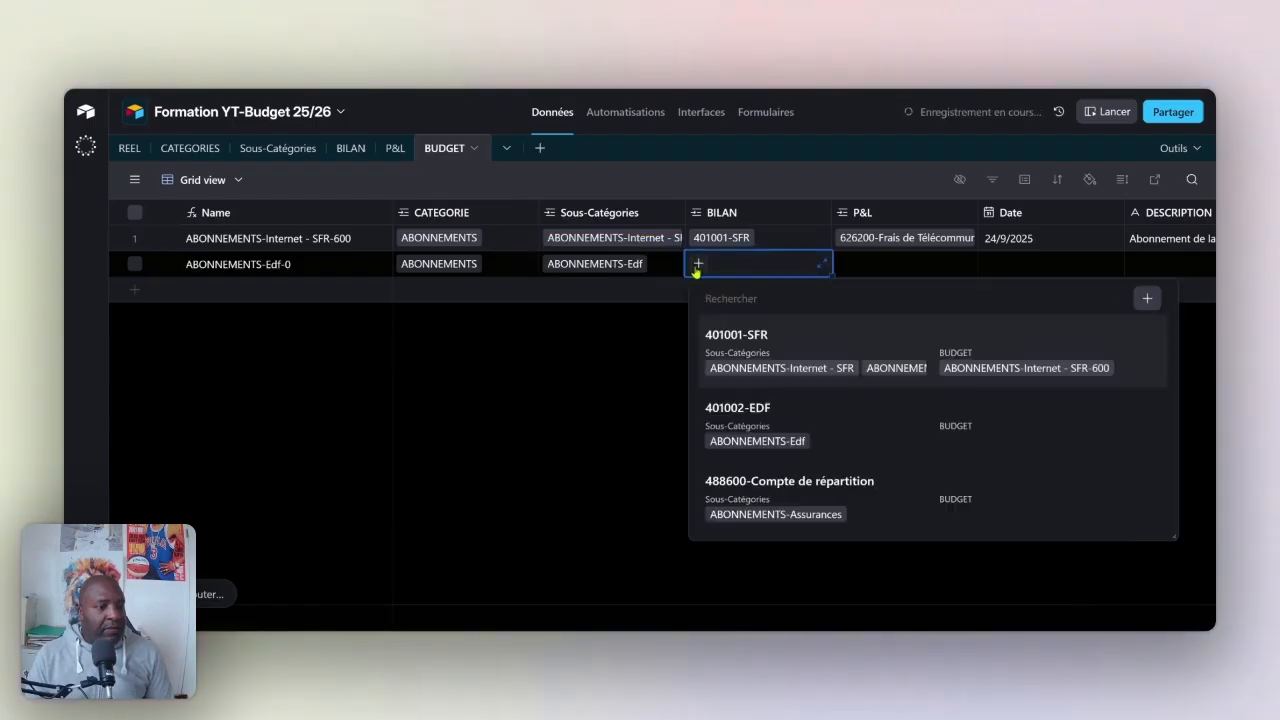
click(775, 410)
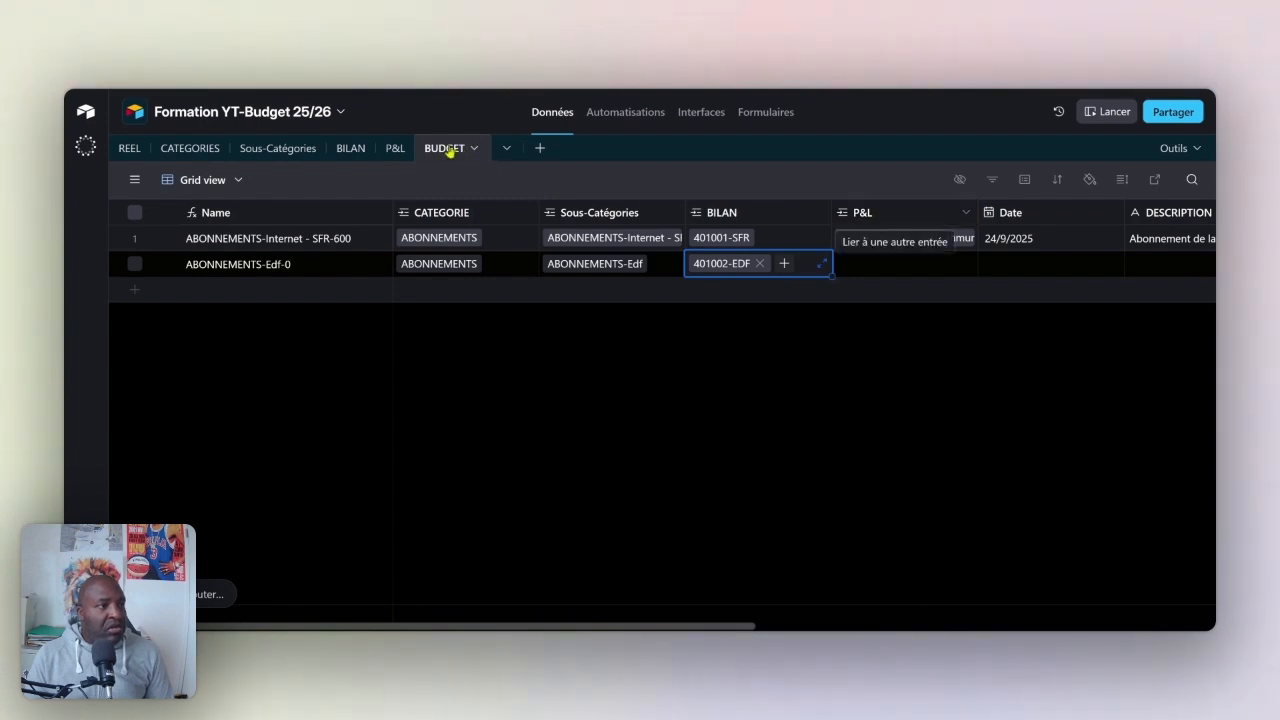
- Compare the Sous-Catégories table's BILAN and P&L links with the new BUDGET record
click(290, 150)
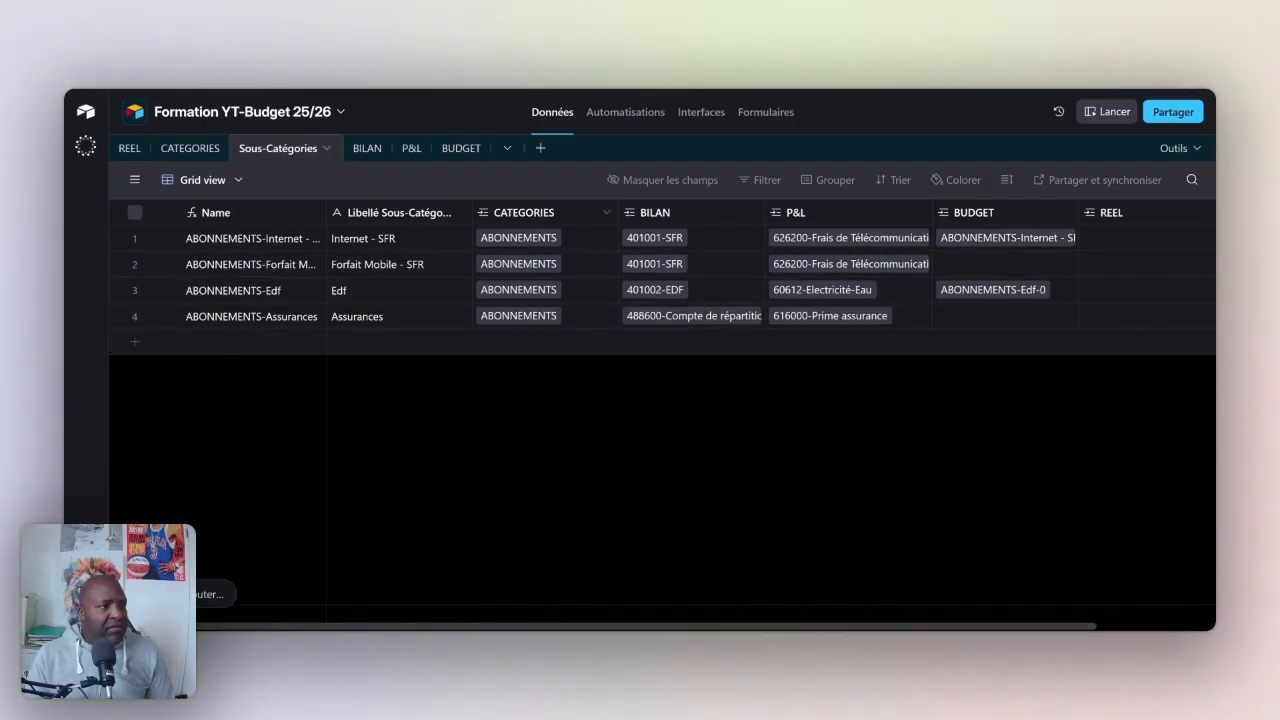
click(458, 148)
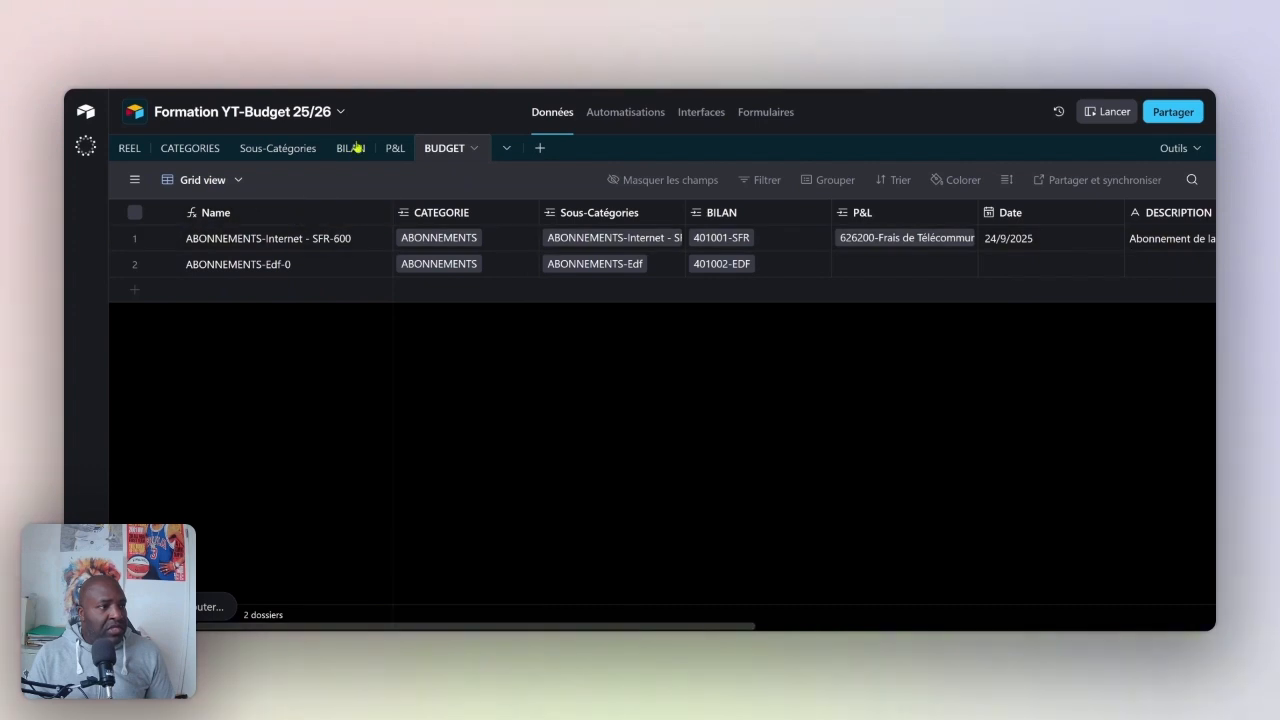
click(267, 148)
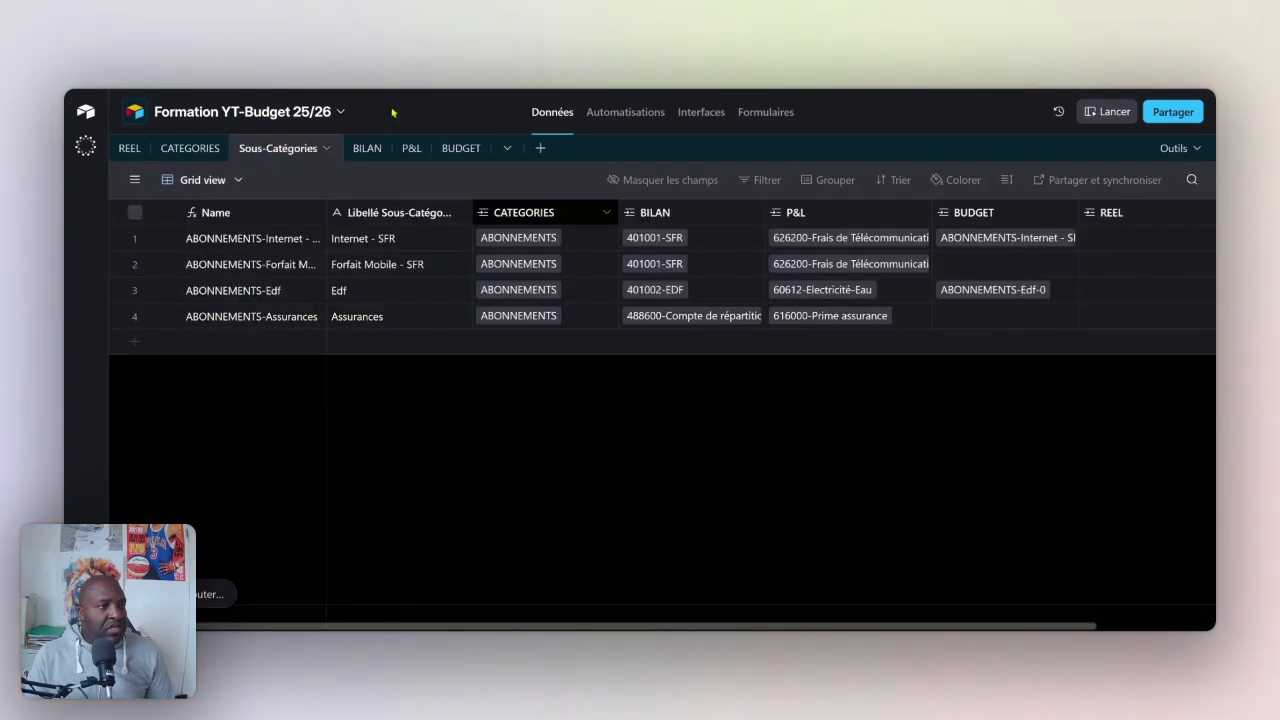
click(456, 149)
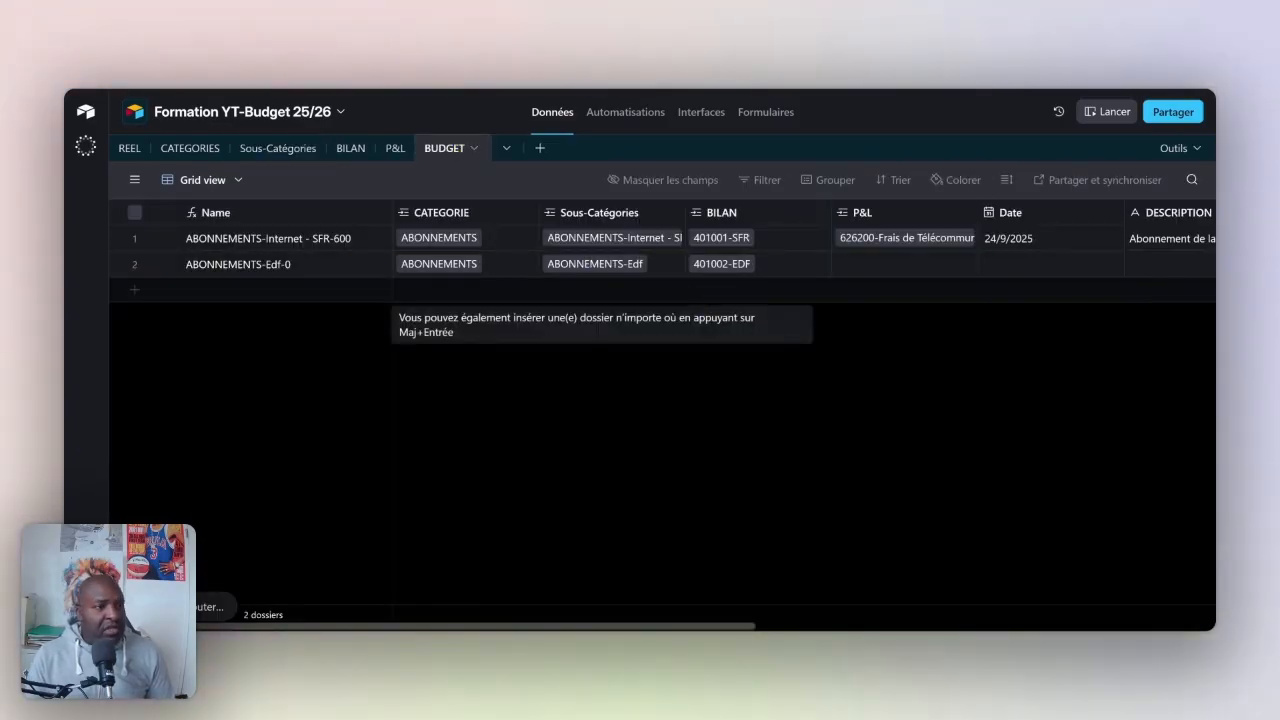
- Link the Edf record's P&L field to 60612-Electricité-Eau
click(845, 265)
click(843, 265)
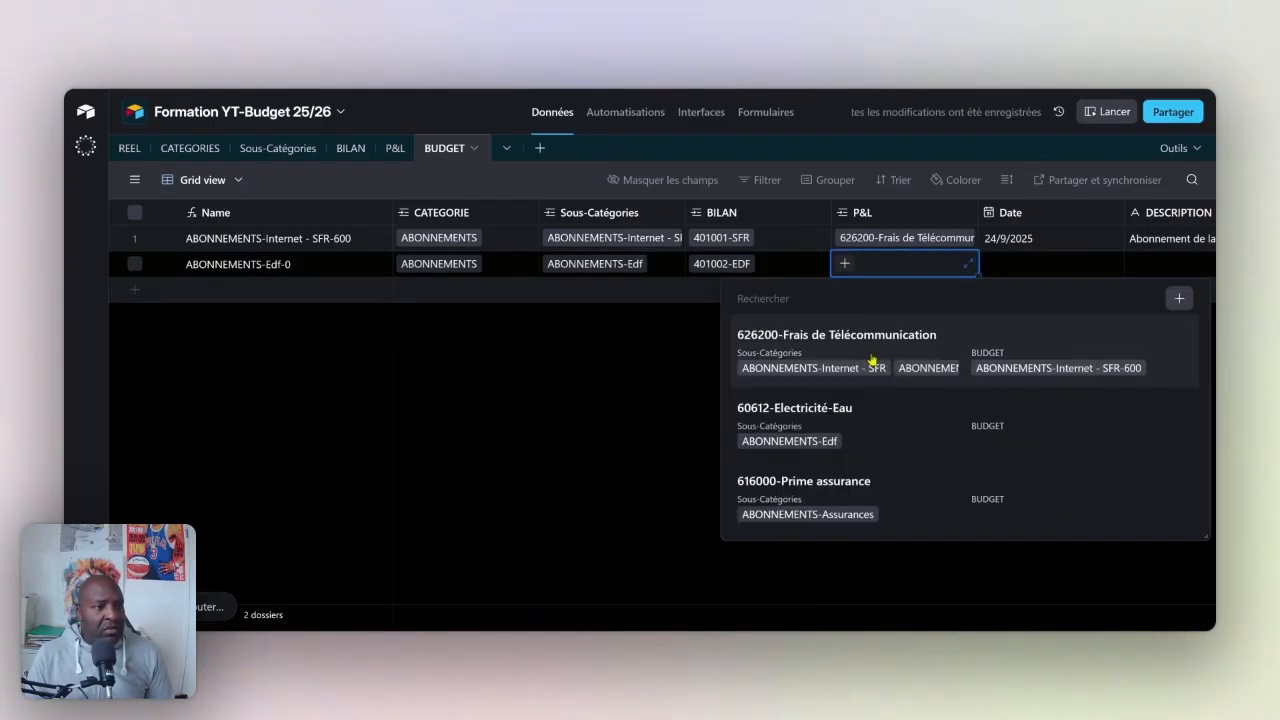
click(894, 443)
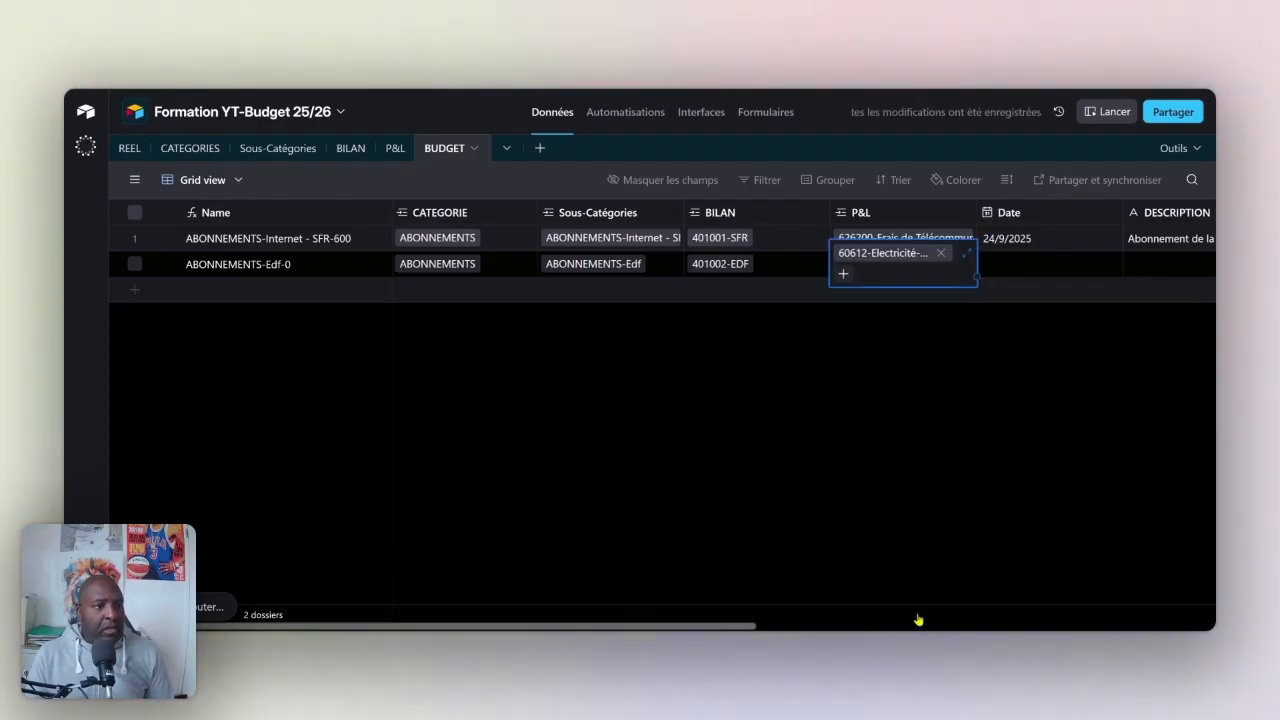
- Check the links to BUDGET records in the P&L and BILAN tables
scroll(918, 620, right, 4)
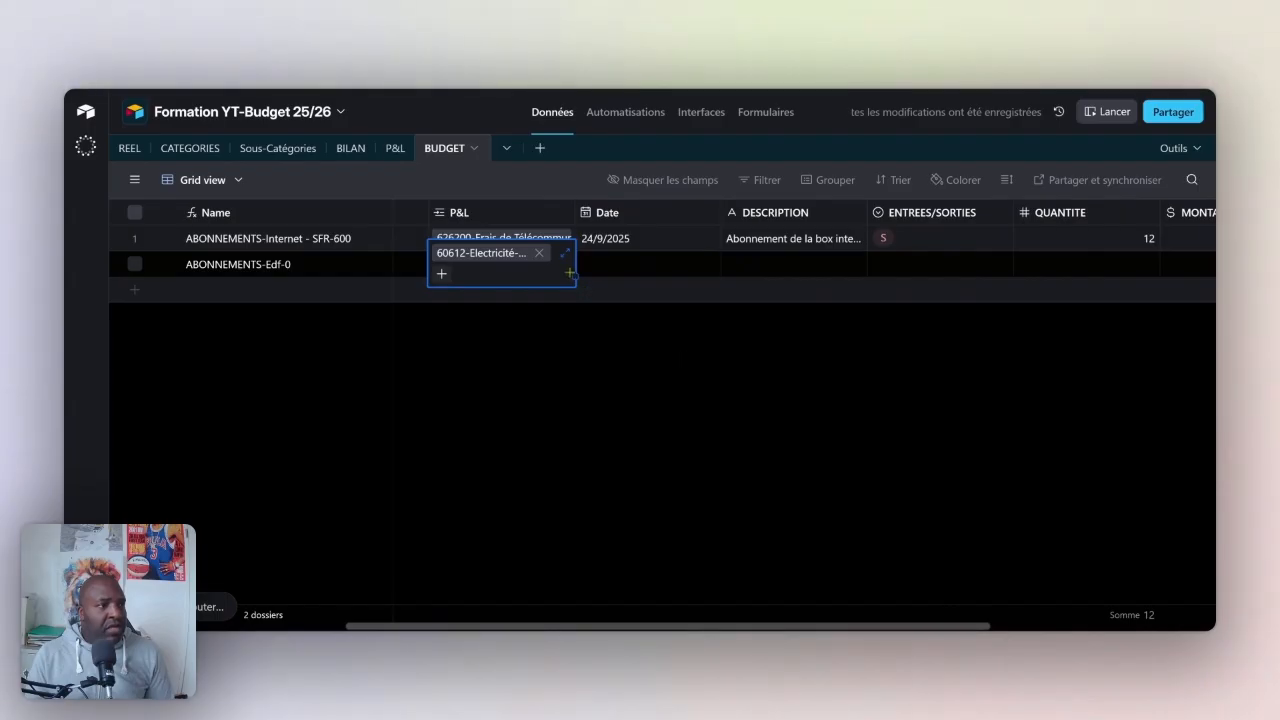
click(395, 148)
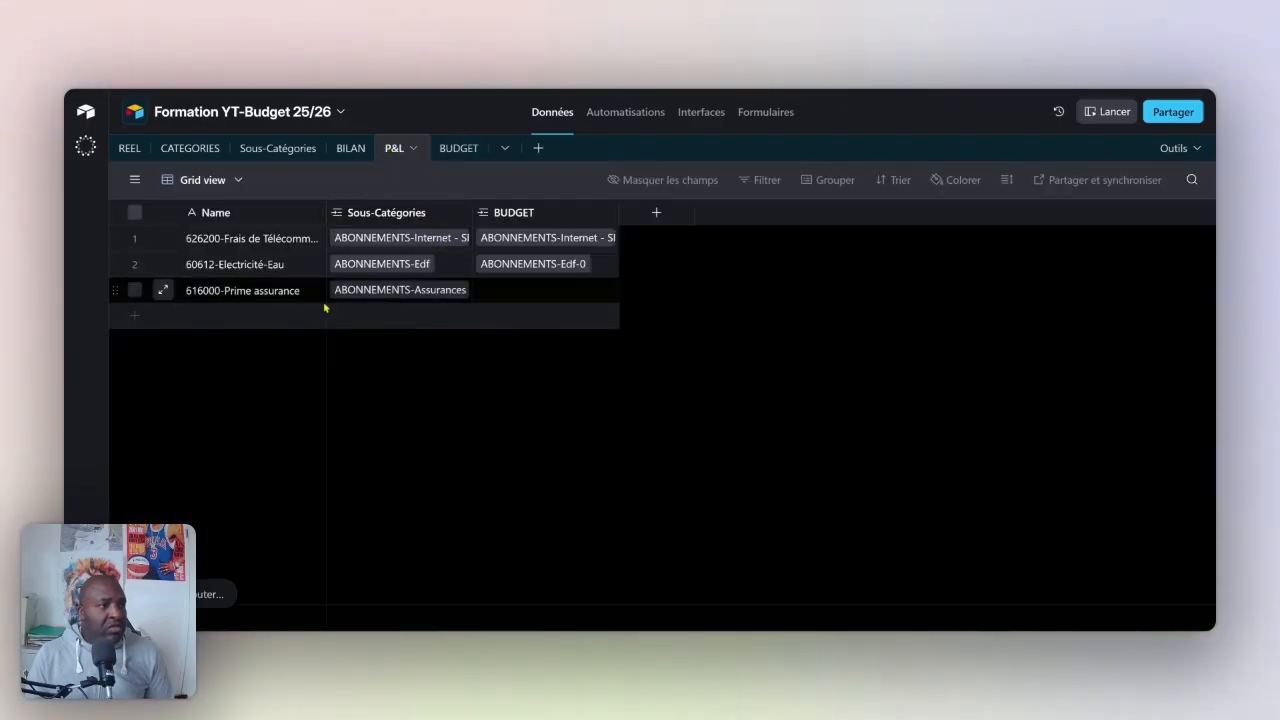
click(349, 150)
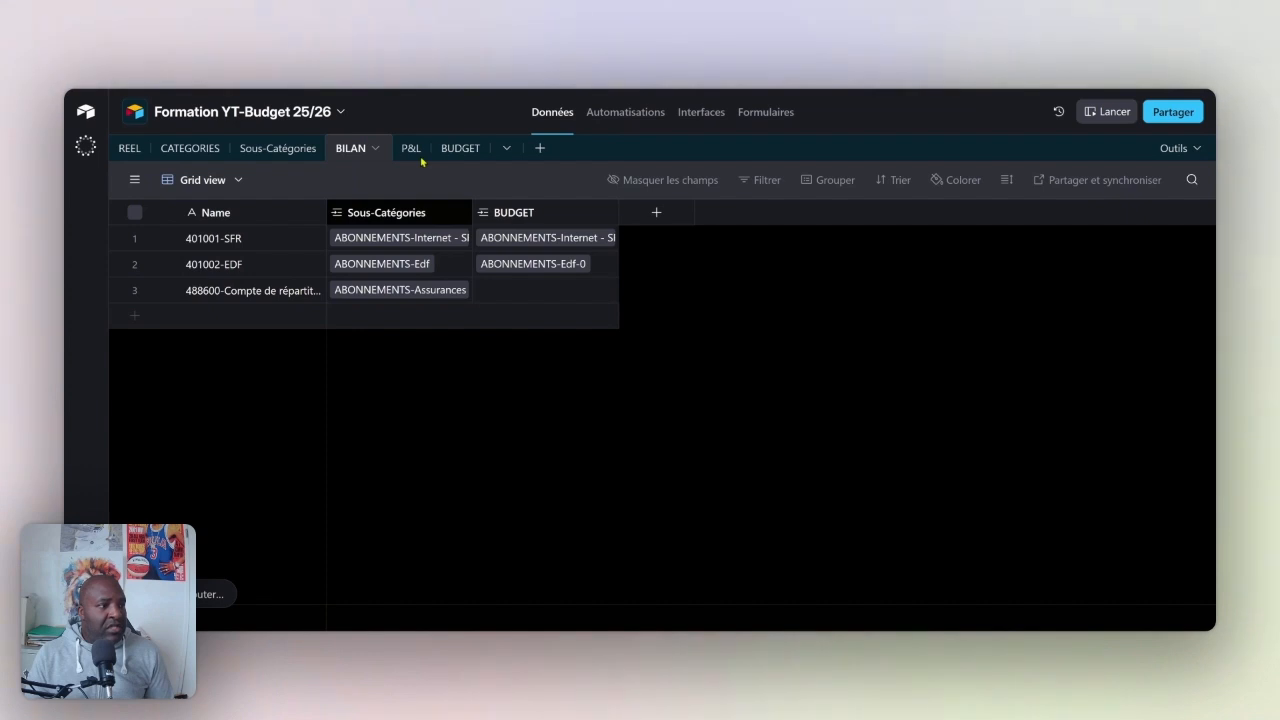
- Set the date of the Edf record in the BUDGET table to 30/9/2025
click(451, 150)
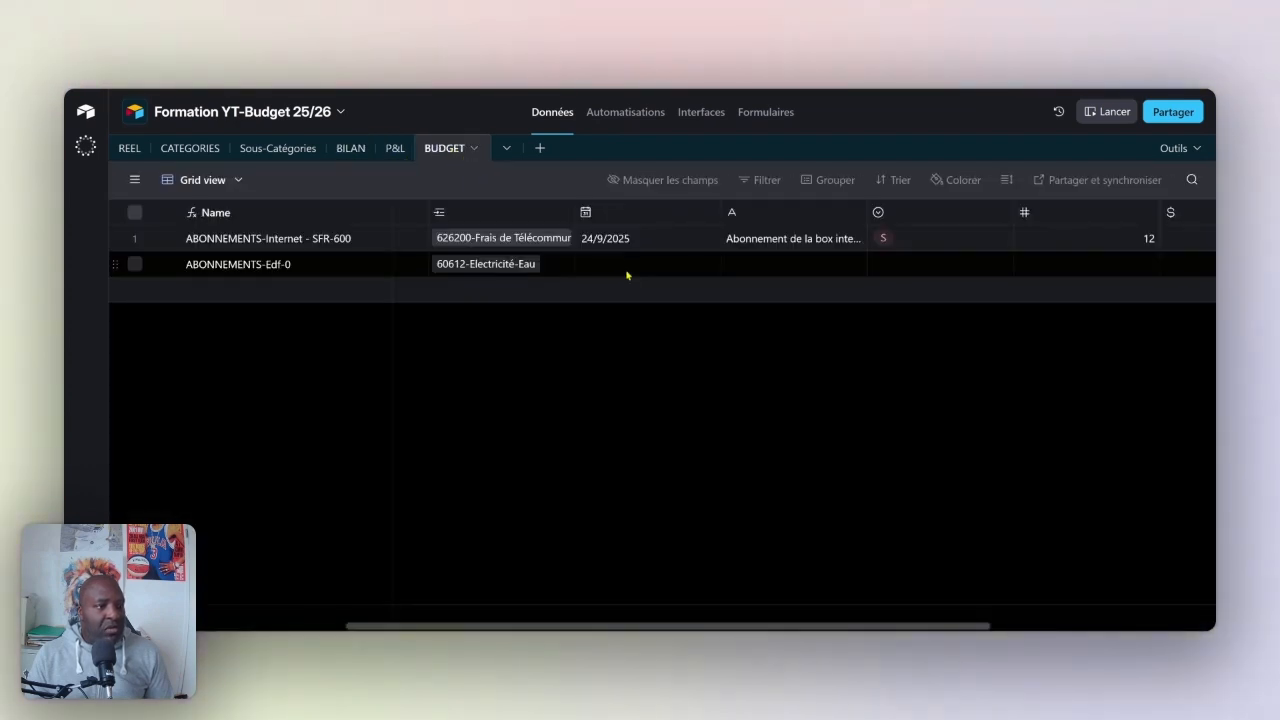
click(617, 267)
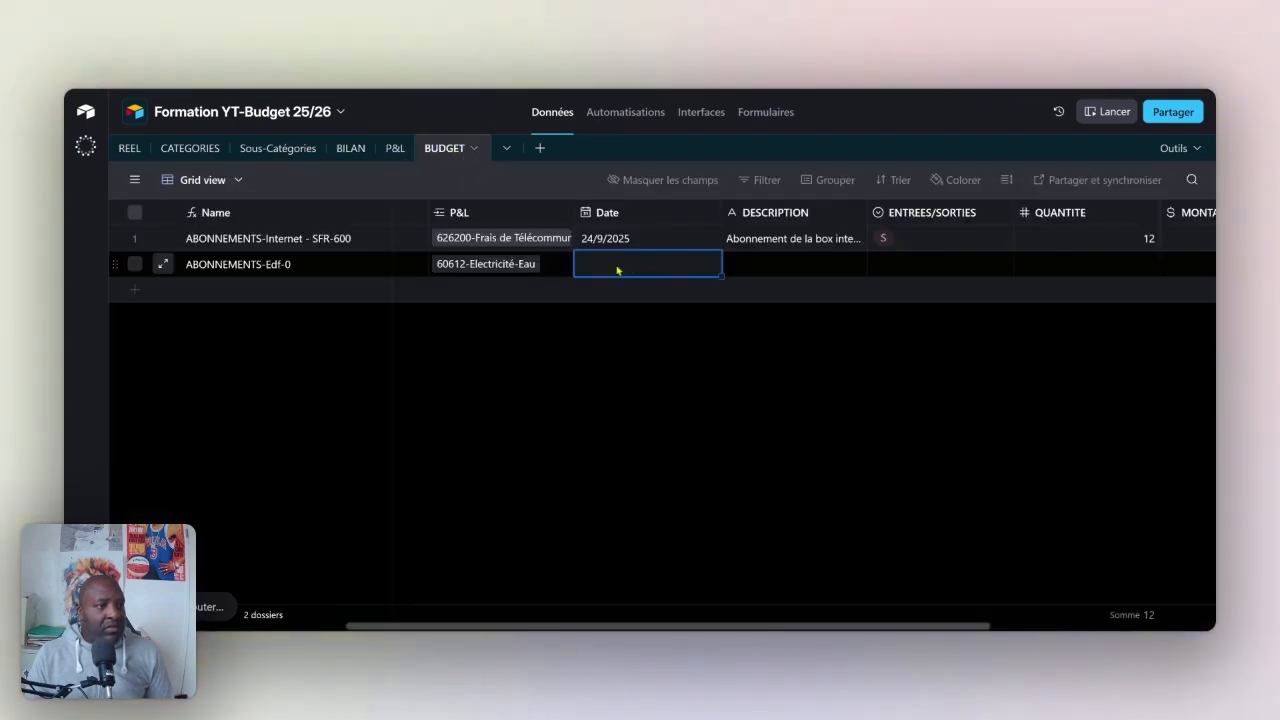
click(617, 268)
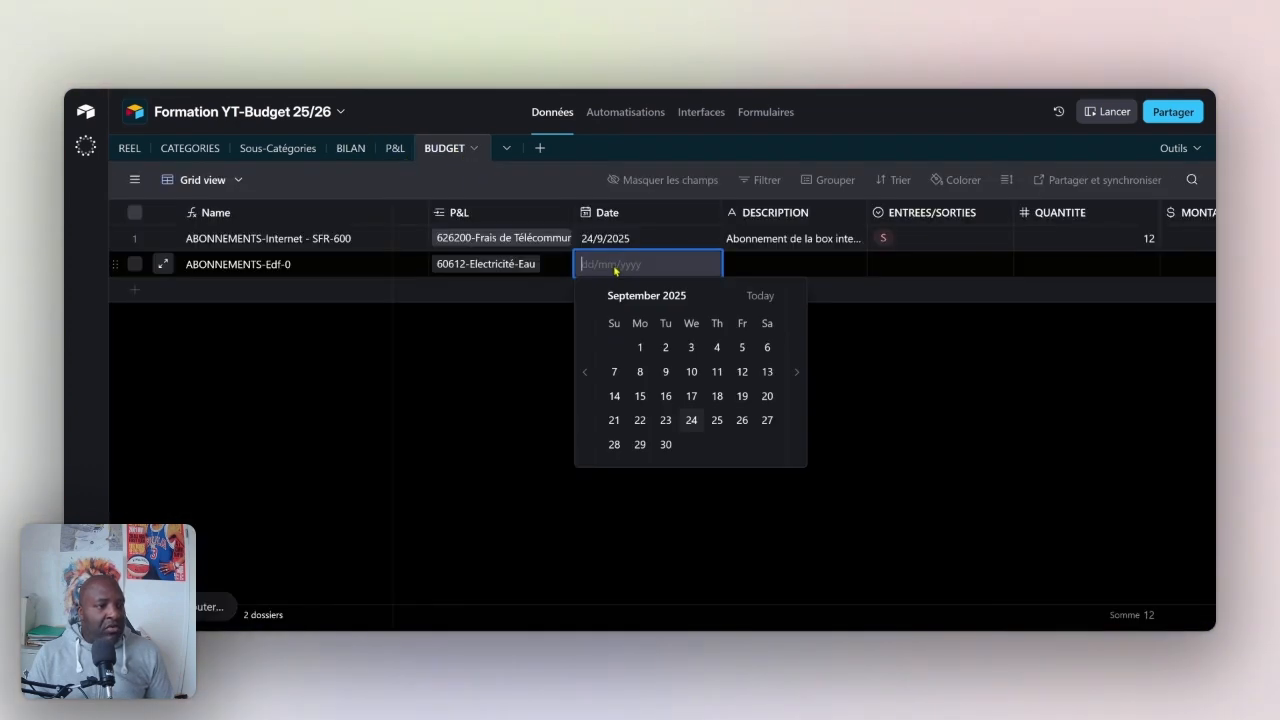
click(665, 444)
- Enter "Abonnenement Electrique" as the Edf record's DESCRIPTION
click(760, 266)
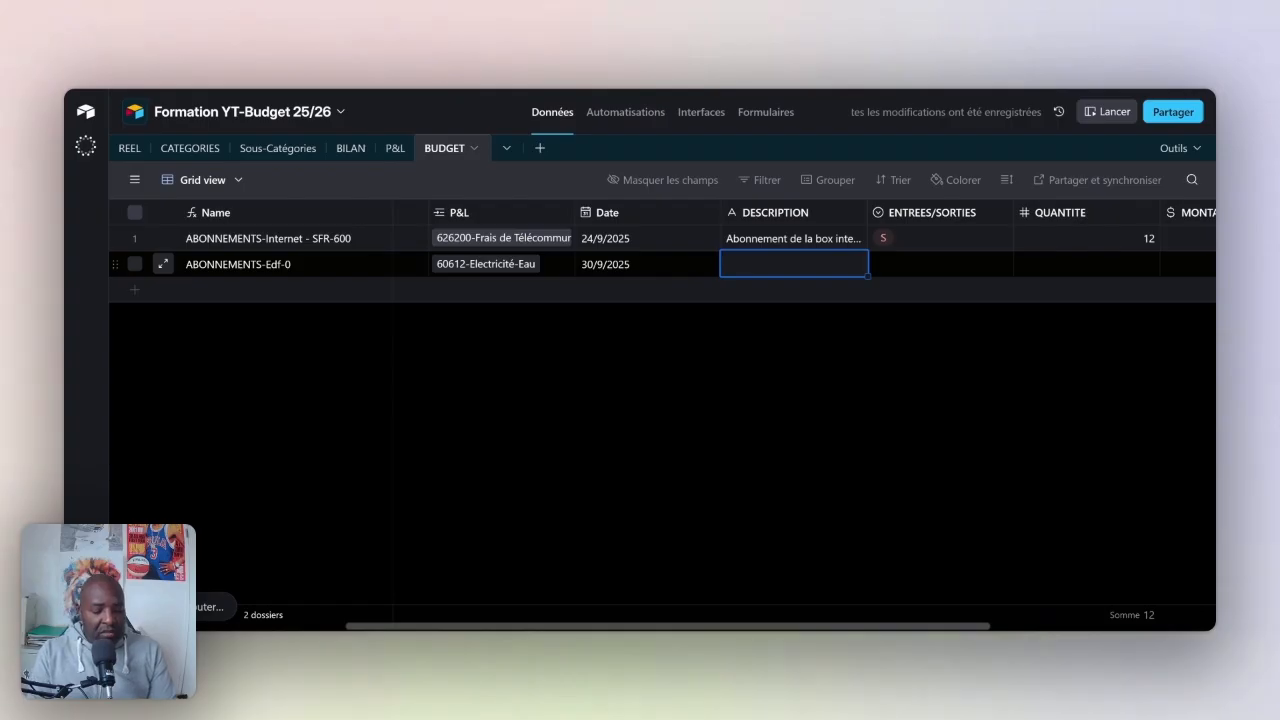
text(Abonn)
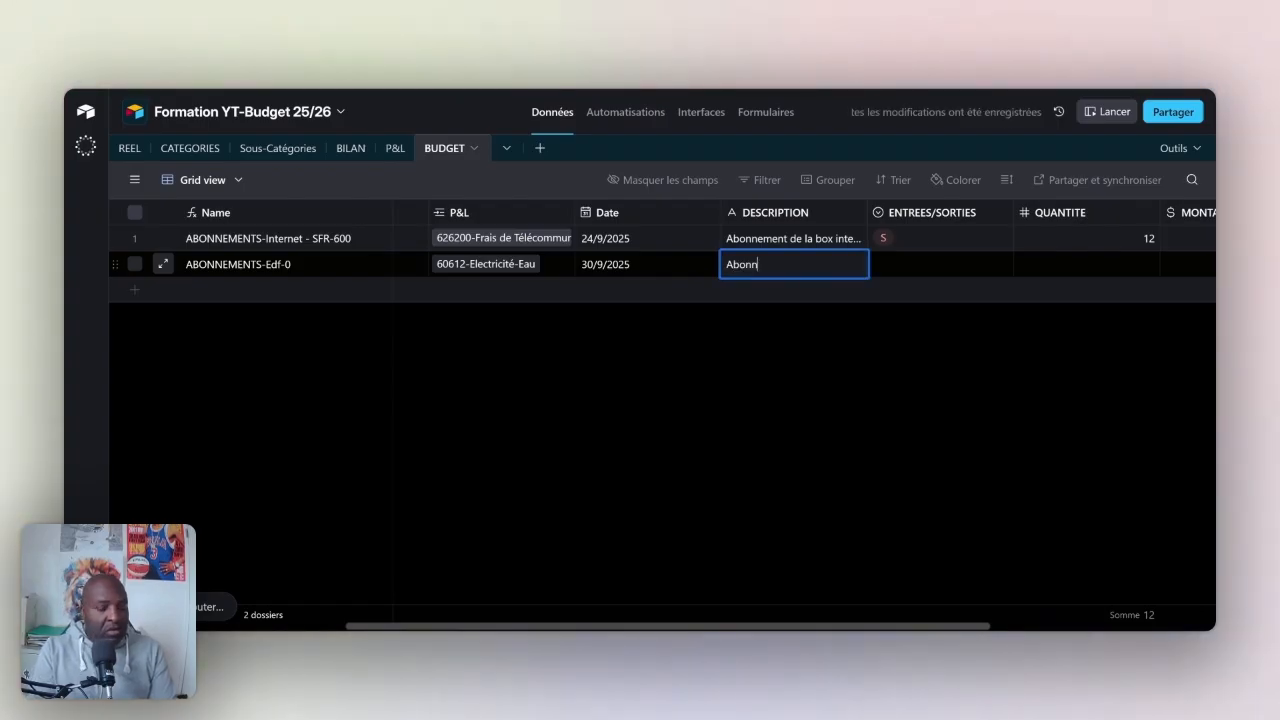
text(enemnt)
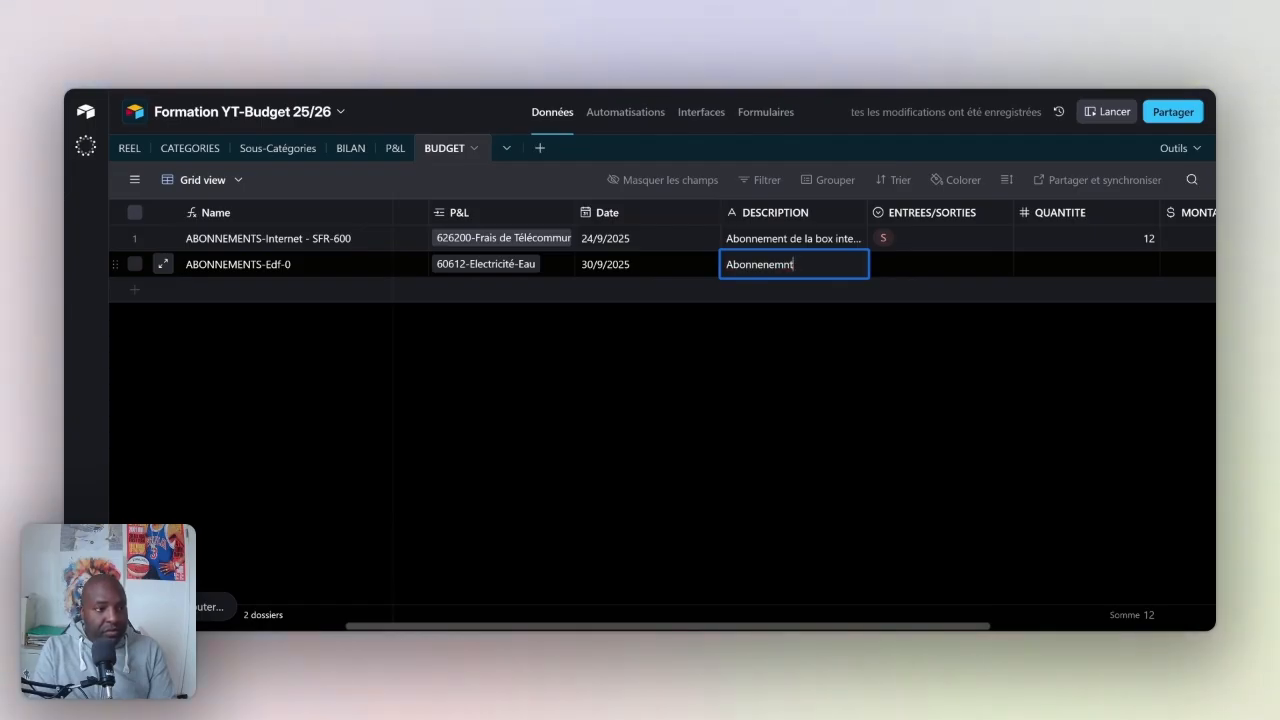
key(BackSpace)
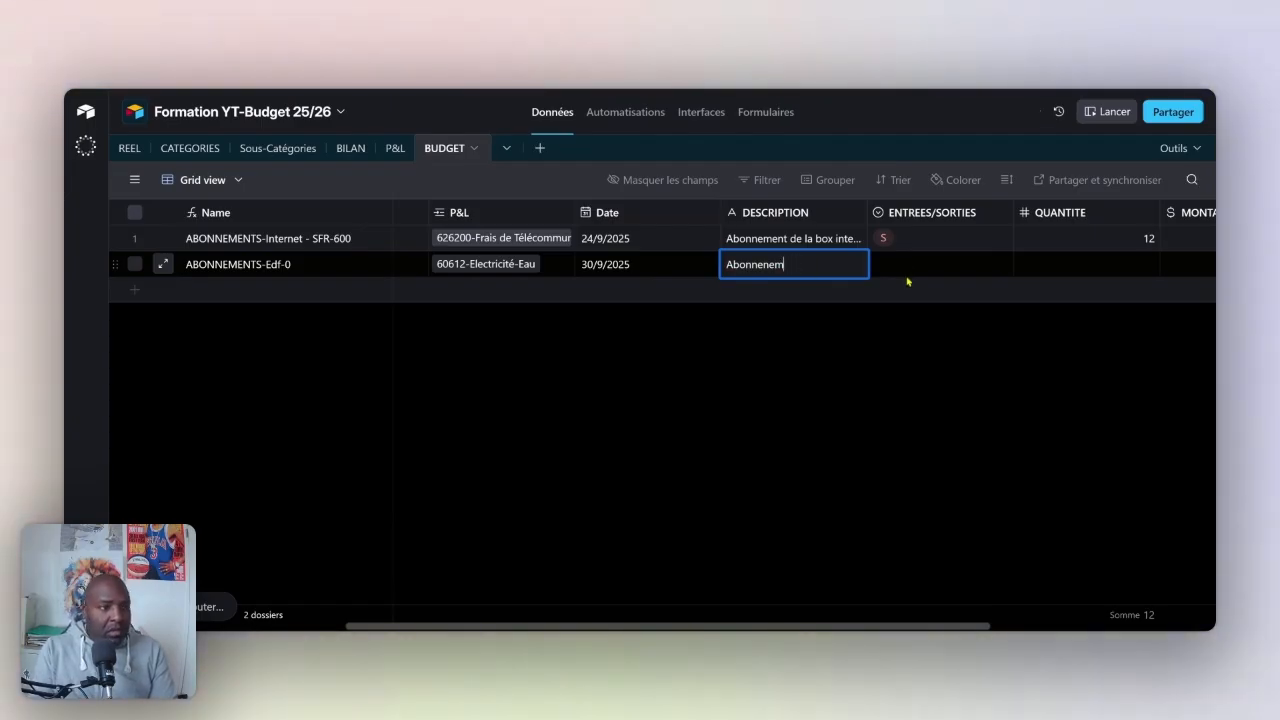
text(ent)
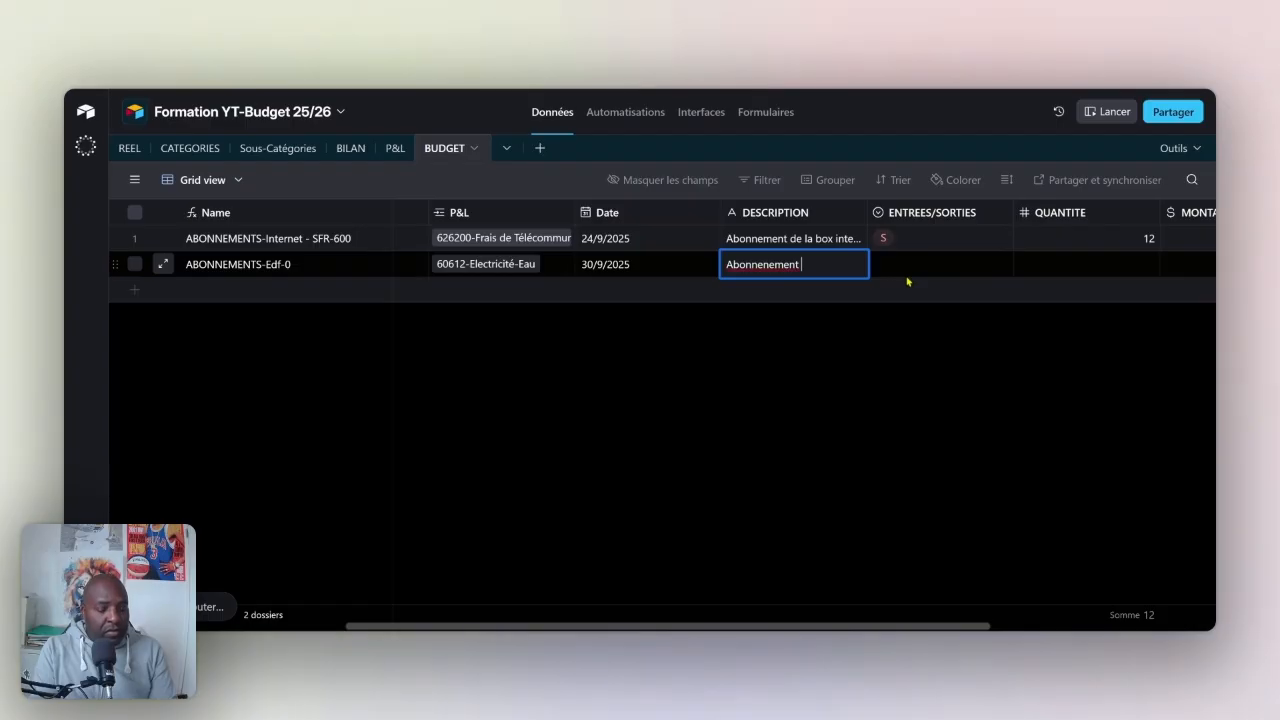
text( Electrique de)
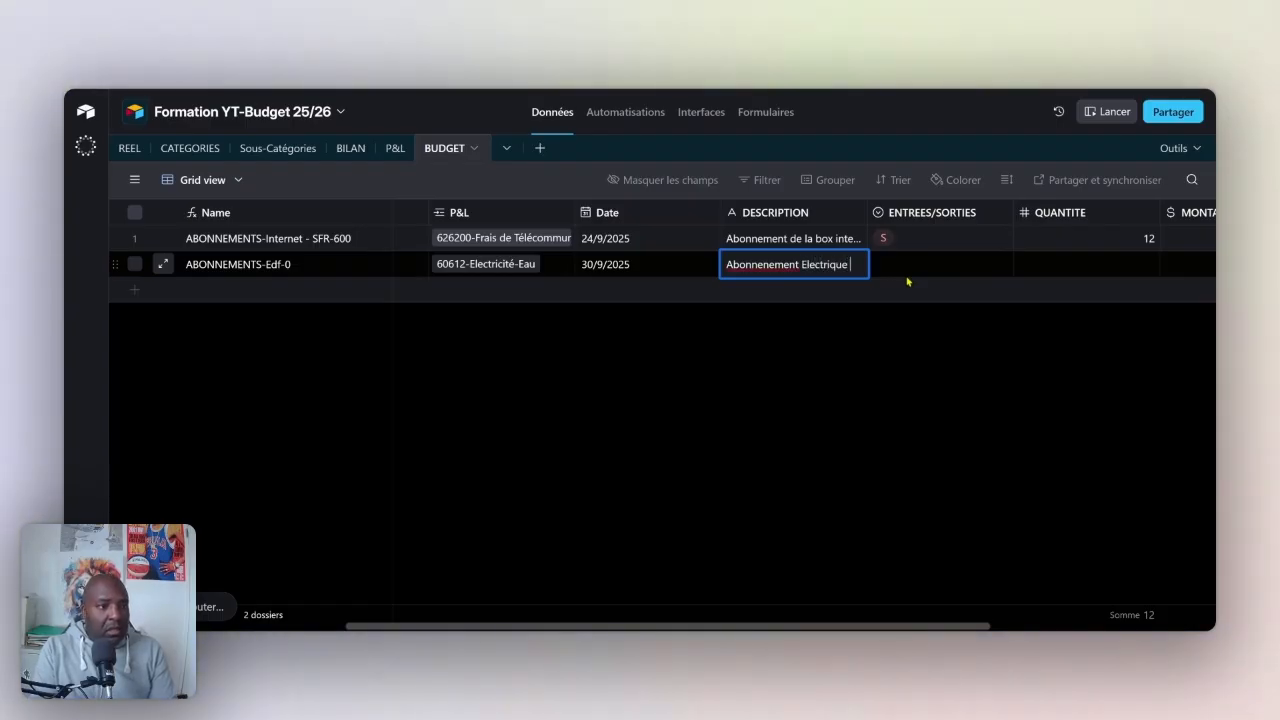
key(BackSpace)
key(BackSpace)
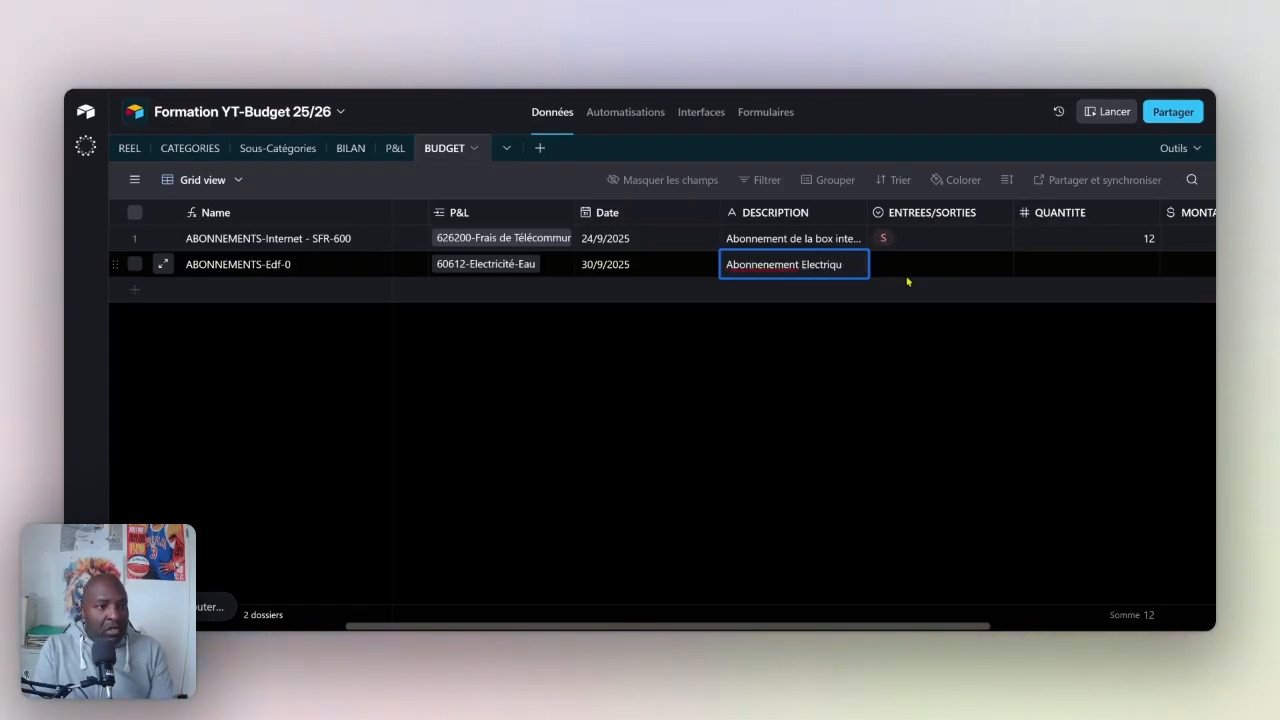
text(e)
- Set the Edf record's ENTREES/SORTIES option to S
click(907, 278)
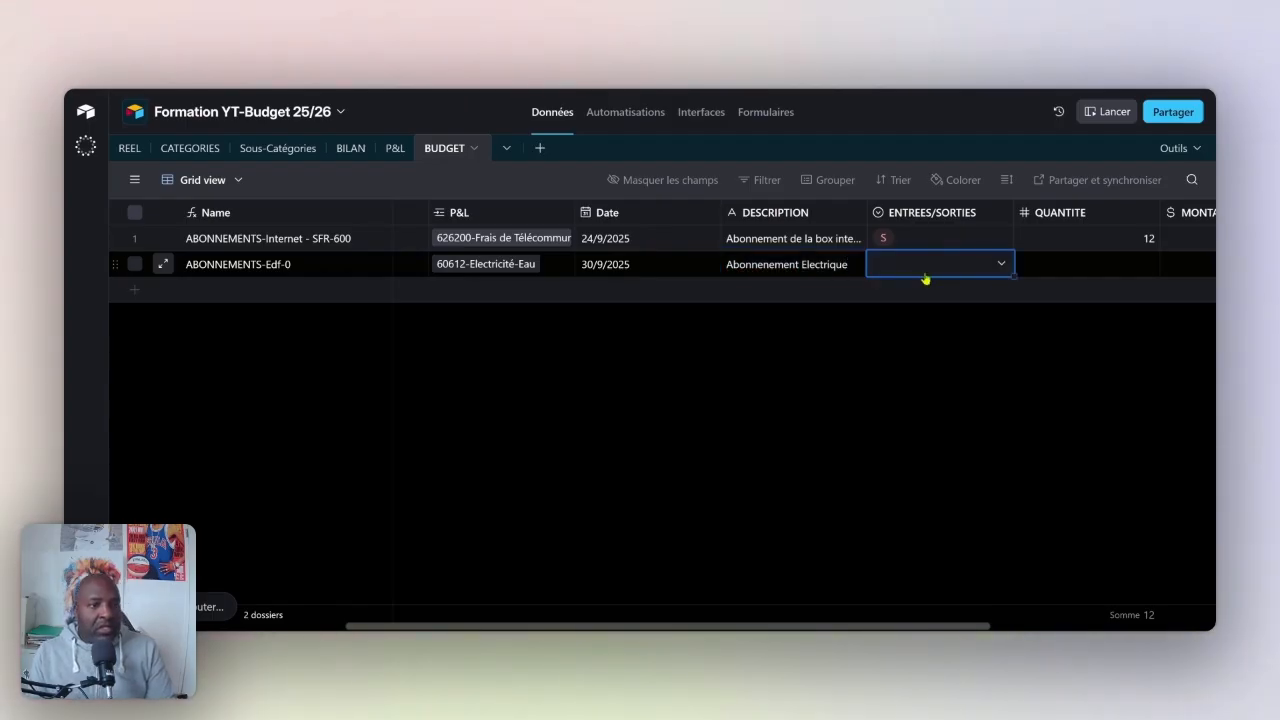
click(925, 279)
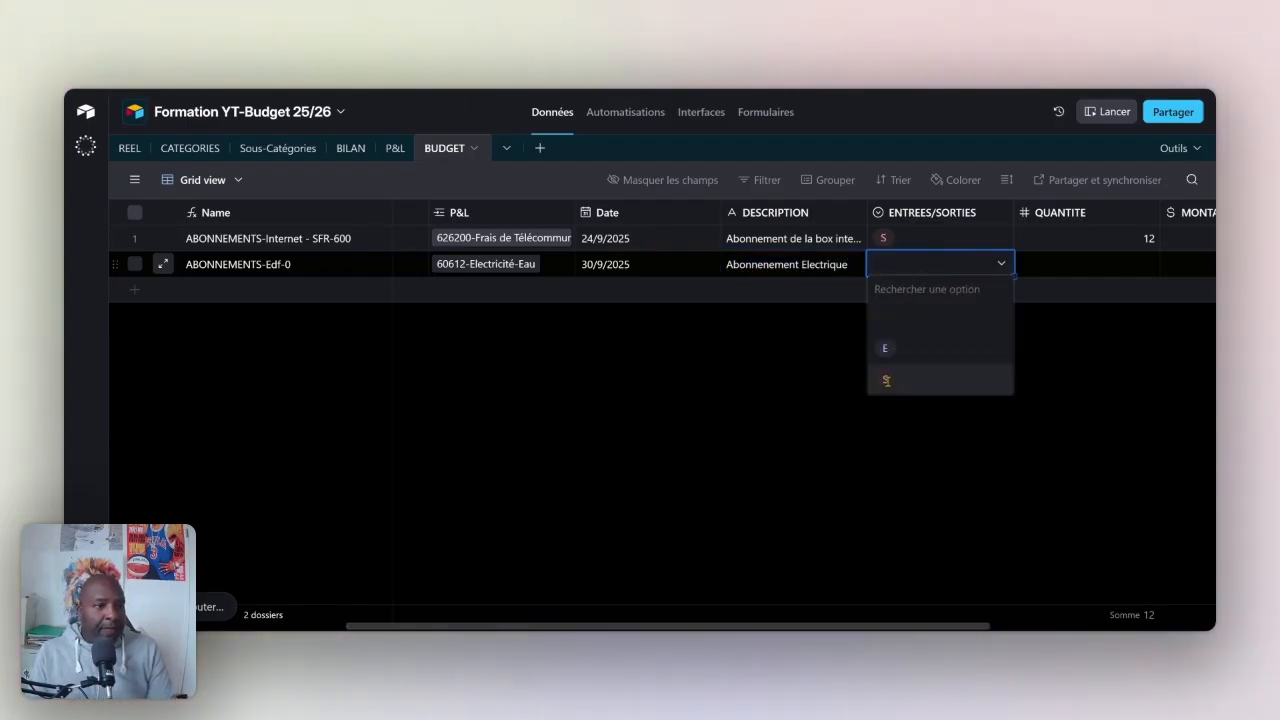
click(889, 378)
- Give the Edf record a QUANTITE of 12 and a MONTANT MENSUEL of €100
click(1071, 270)
text(12)
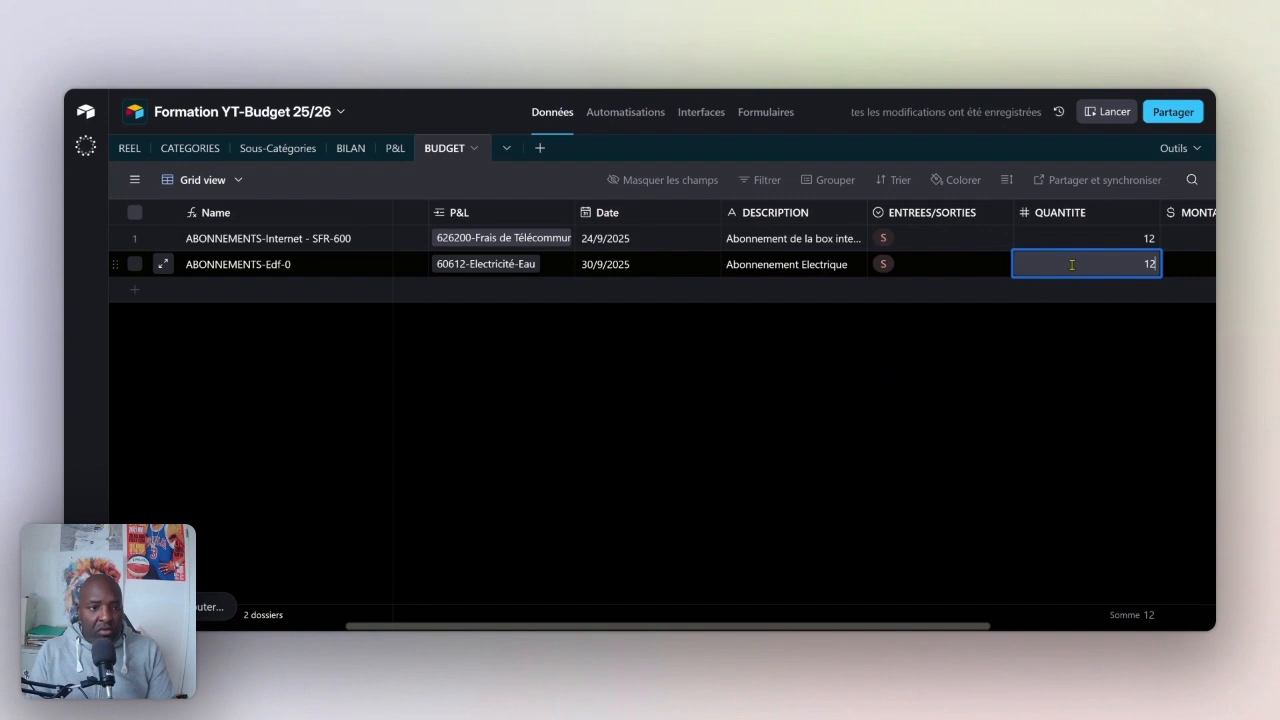
key(Tab)
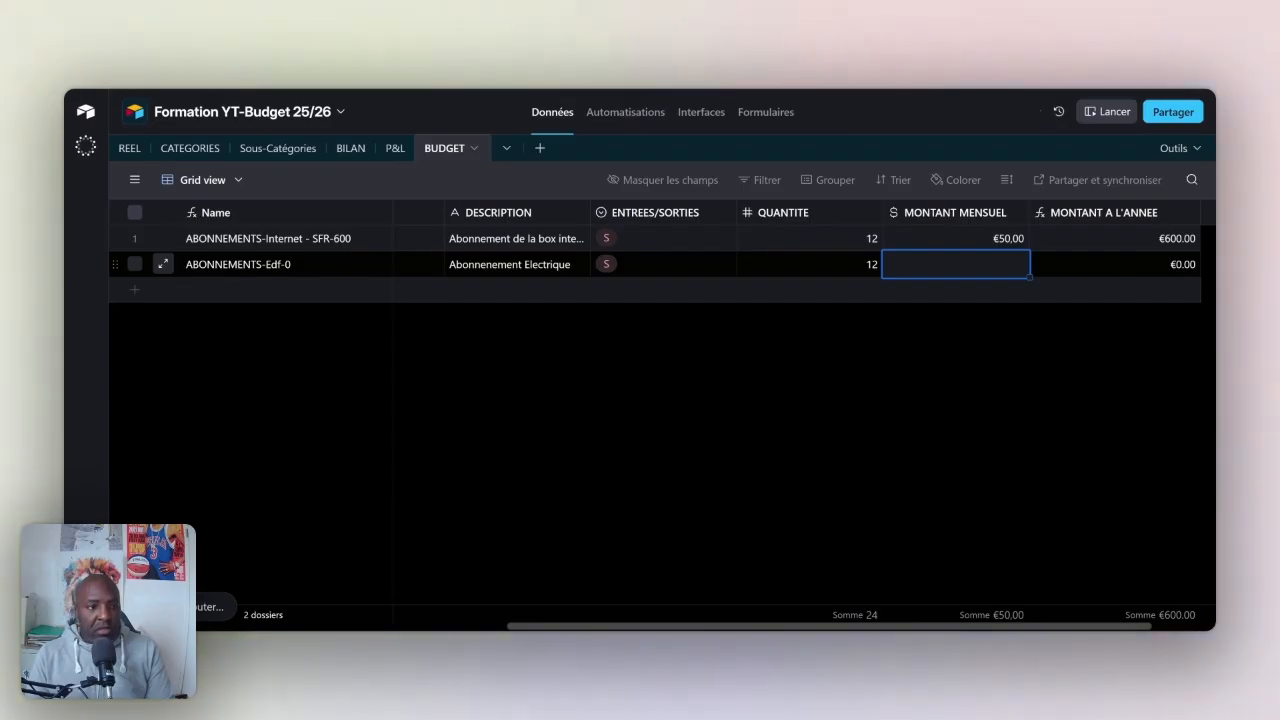
text(100)
key(Return)
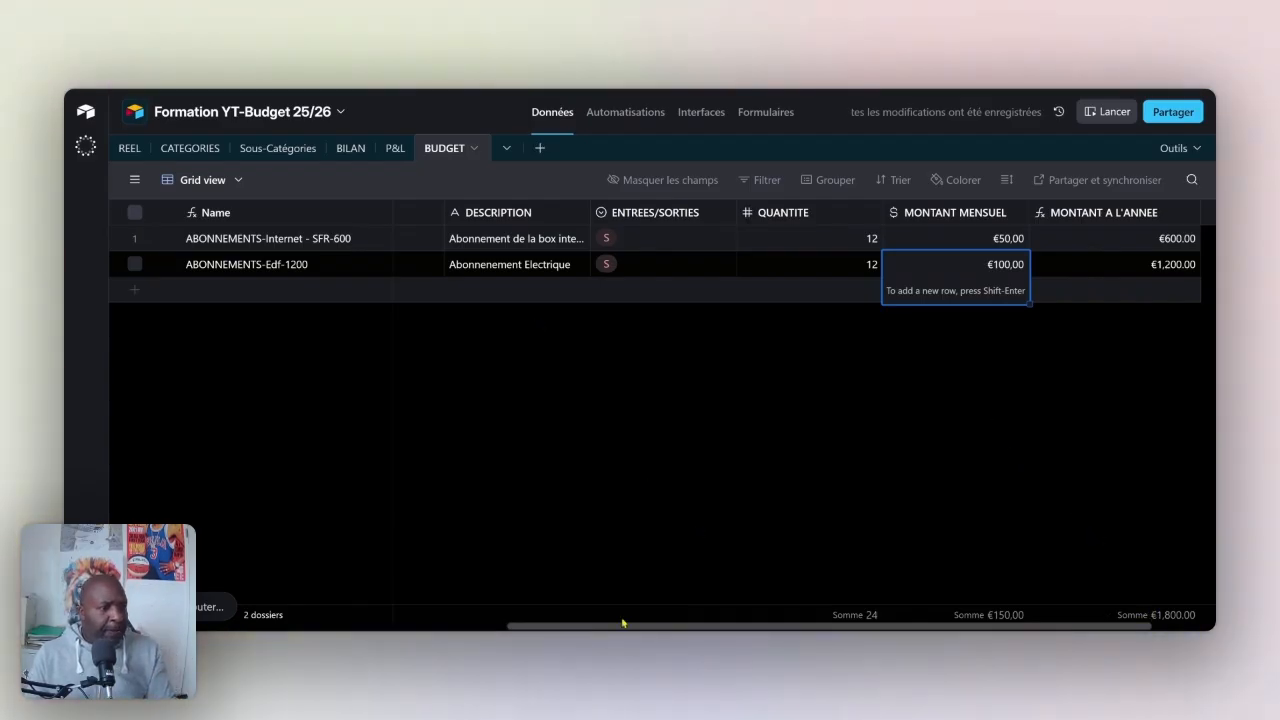
- Add a third record to the BUDGET table and link its CATEGORIE field to VENTES
drag(600, 630, 323, 627)
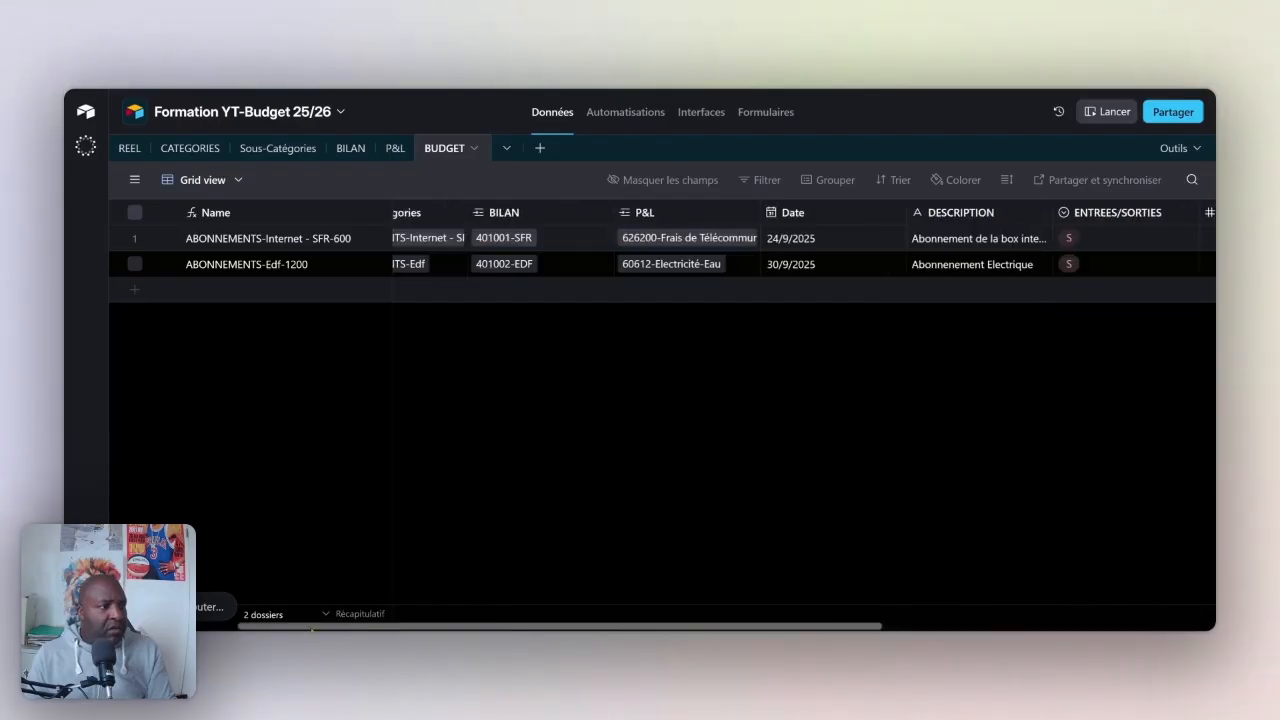
click(135, 290)
key(Tab)
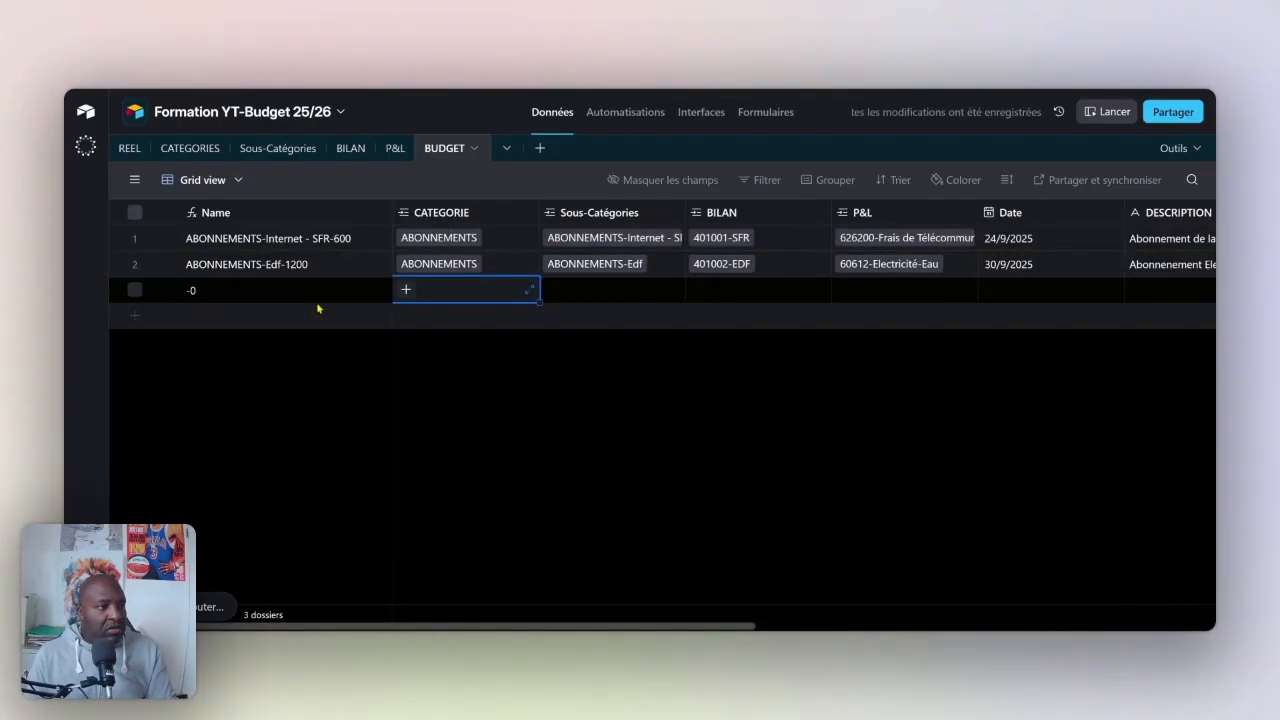
click(407, 290)
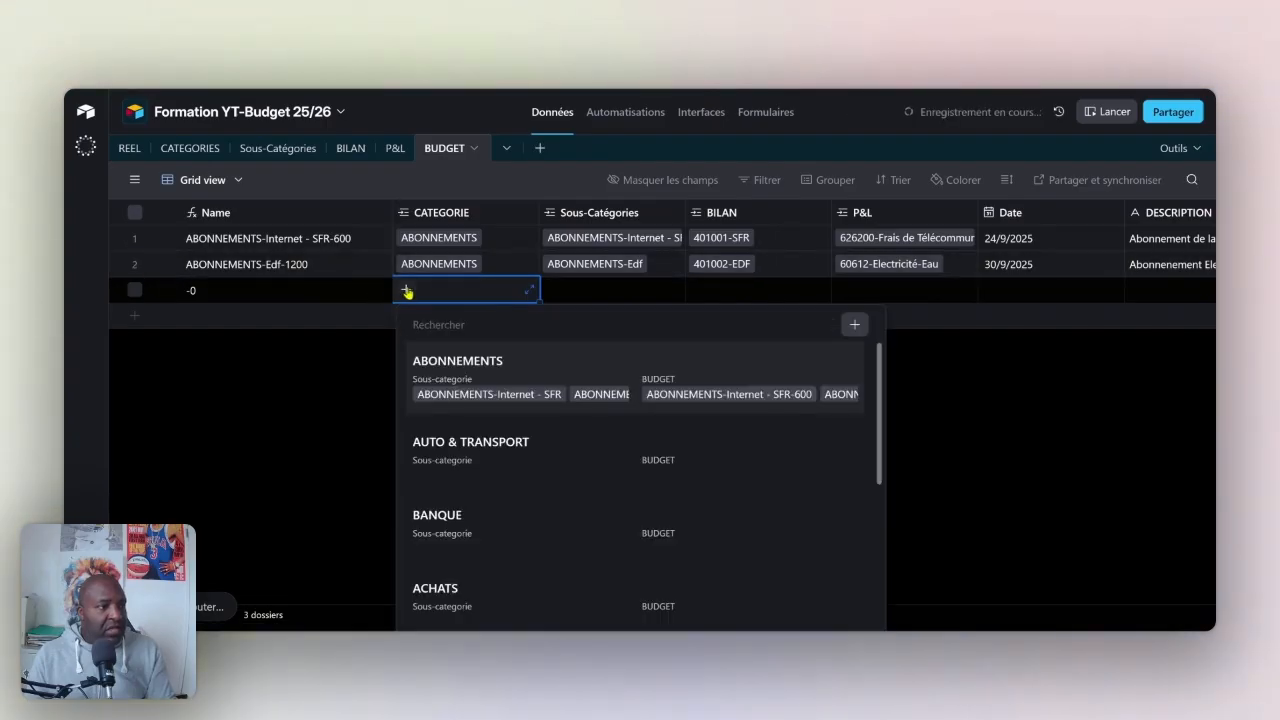
scroll(551, 497, down, 5)
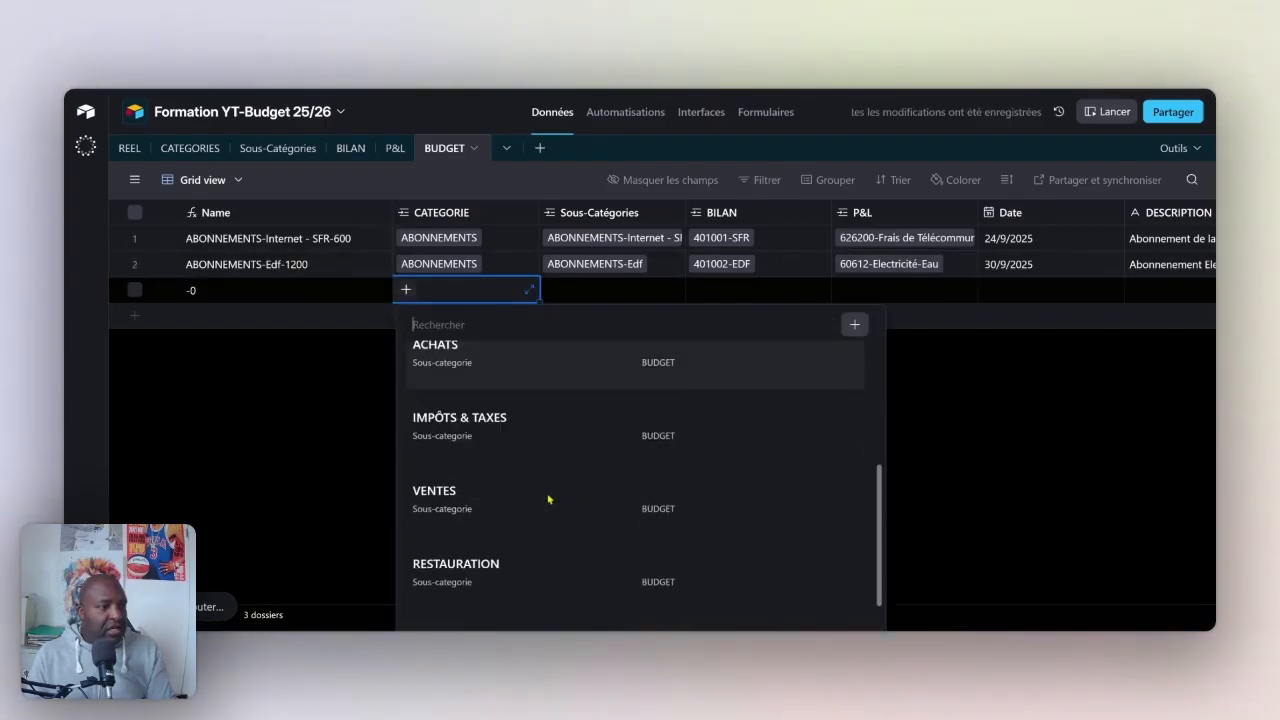
scroll(538, 510, down, 1)
click(518, 449)
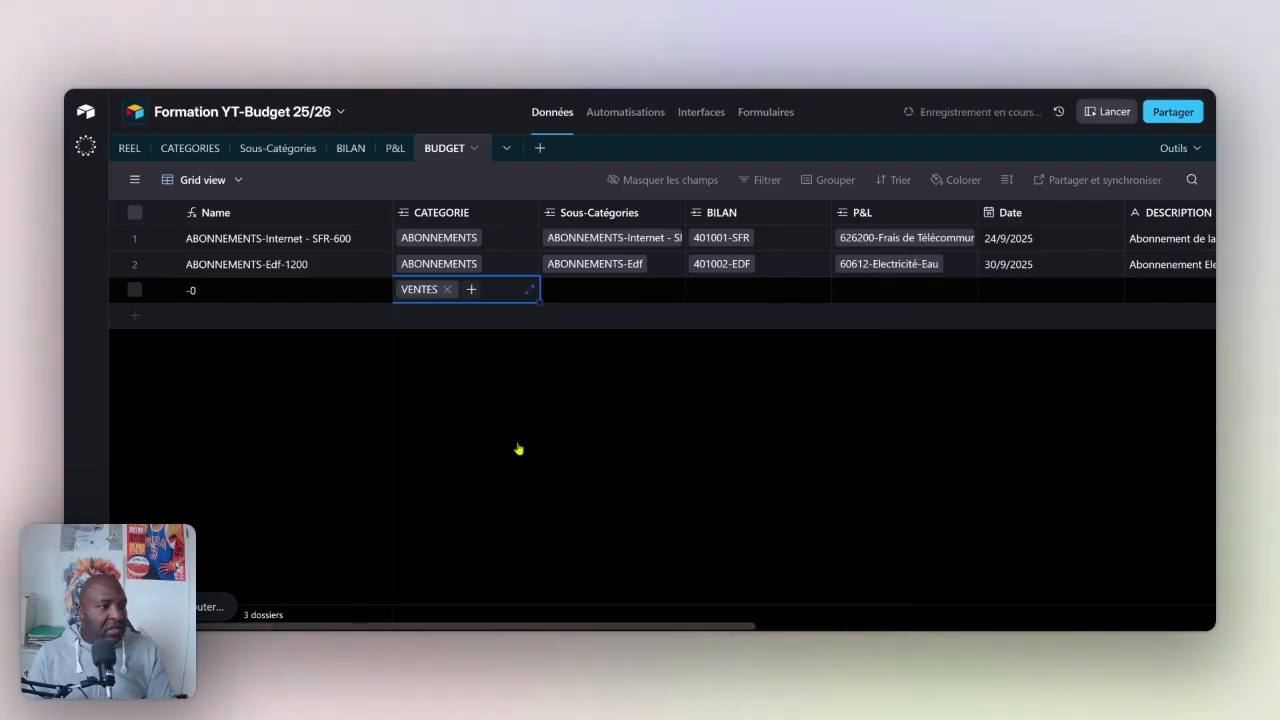
- Create a Sous-Catégories record from the VENTES budget row by searching for "Prestation de Service", and remove its link from the row
click(576, 288)
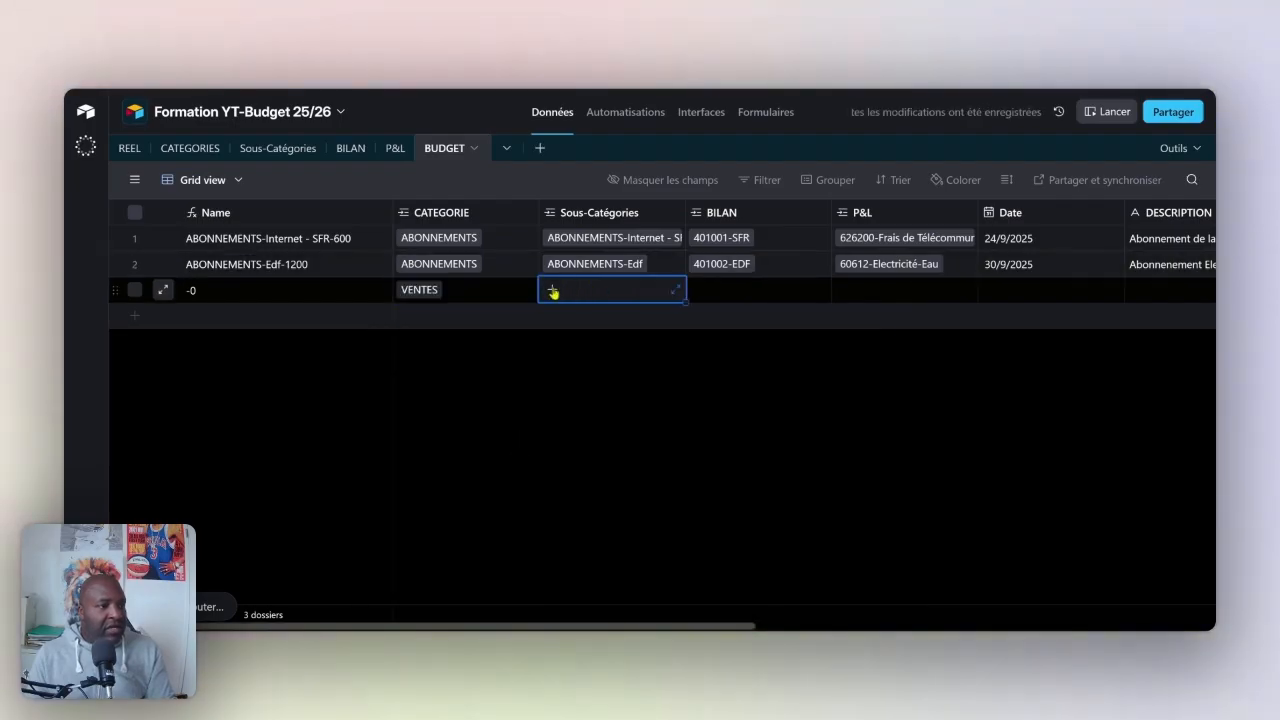
click(552, 290)
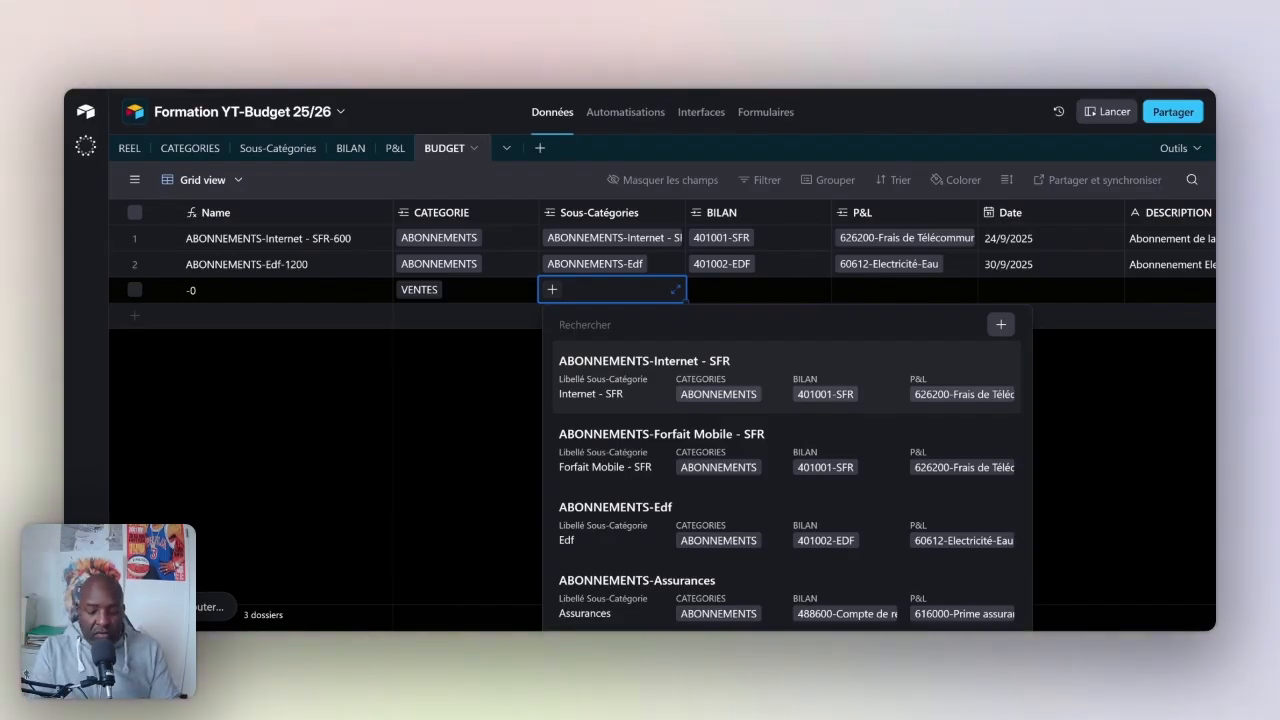
text(Pr)
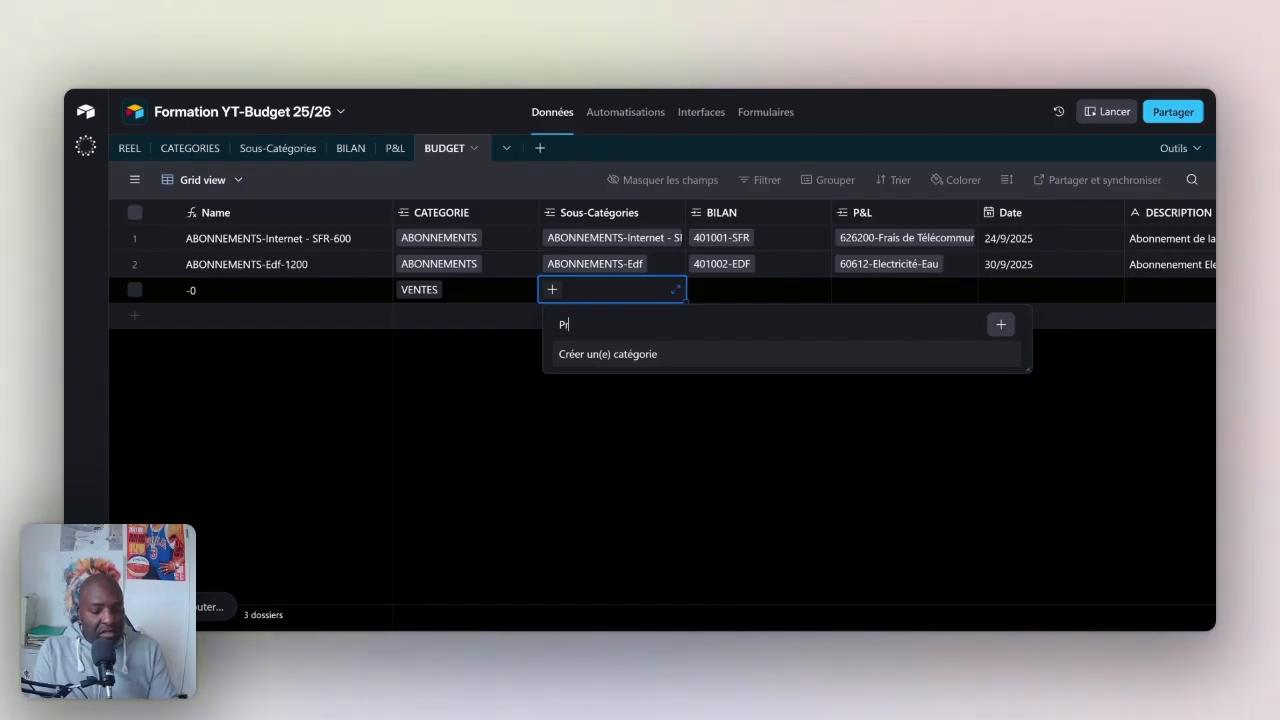
text(estation de Service)
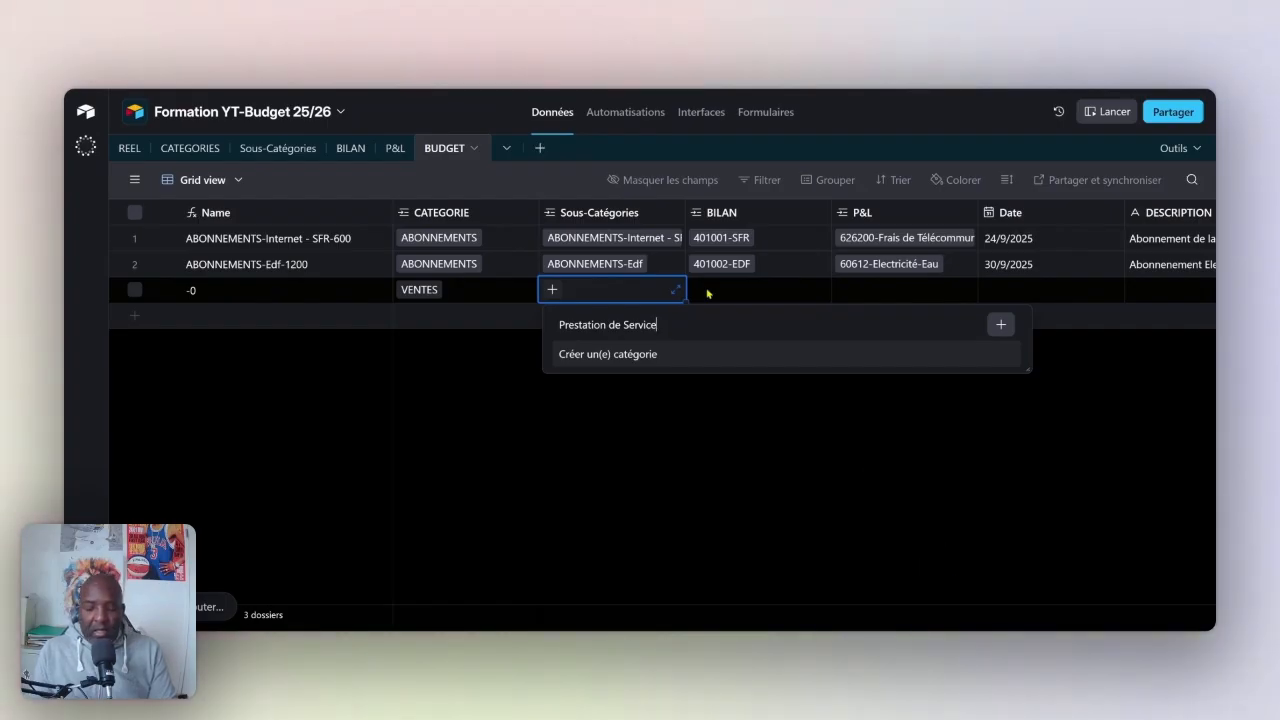
key(Return)
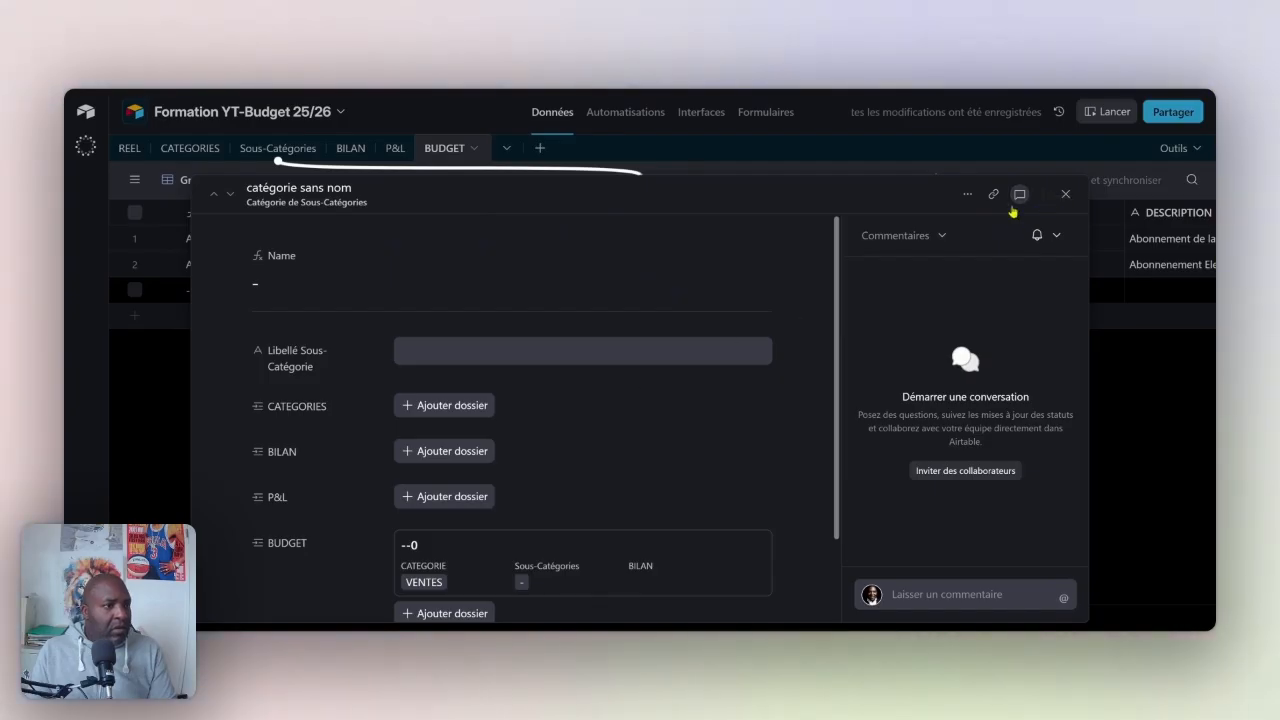
click(466, 351)
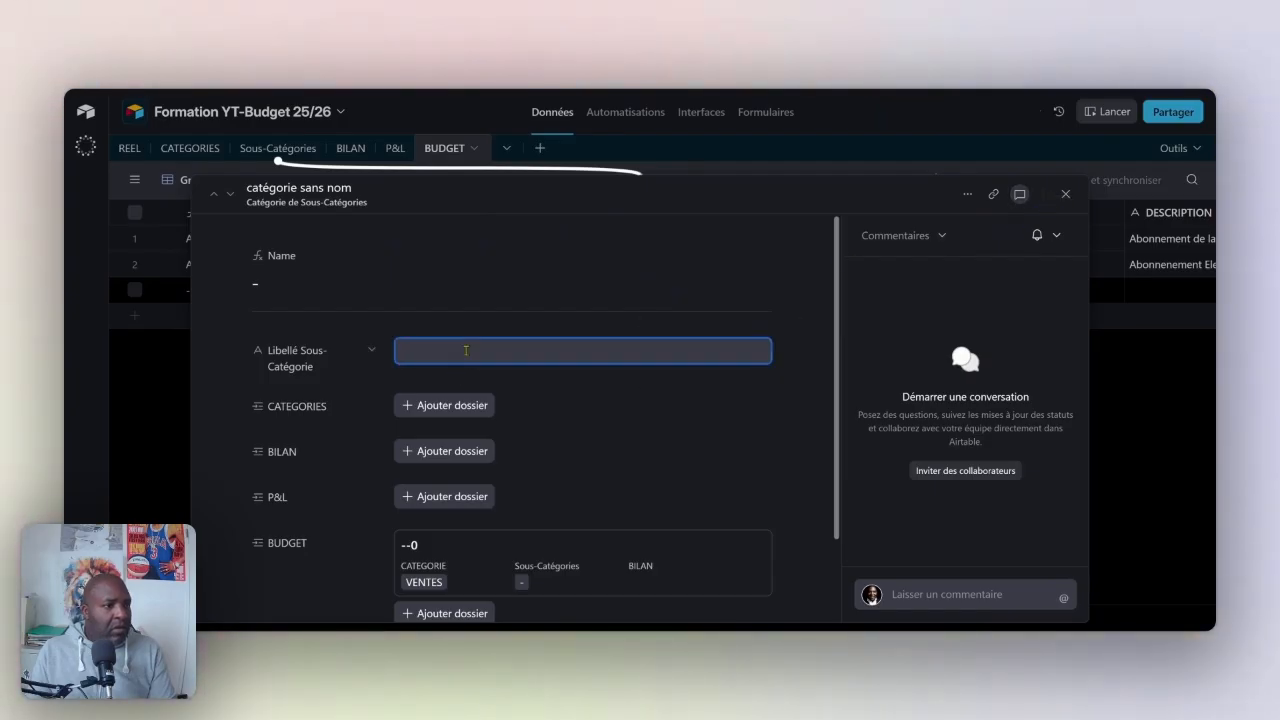
click(1065, 194)
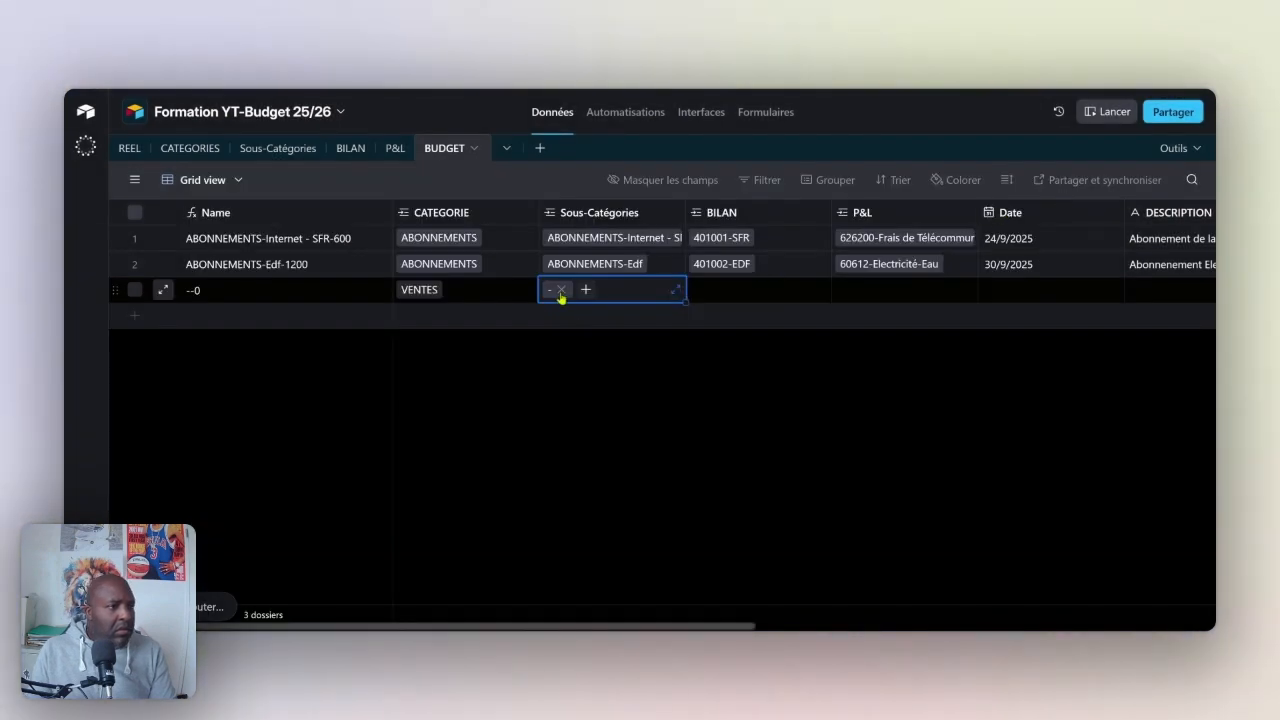
click(561, 290)
- Enter "Prestation de Service" as the Libellé Sous-Catégorie of the blank fifth record in the Sous-Catégories table
click(252, 150)
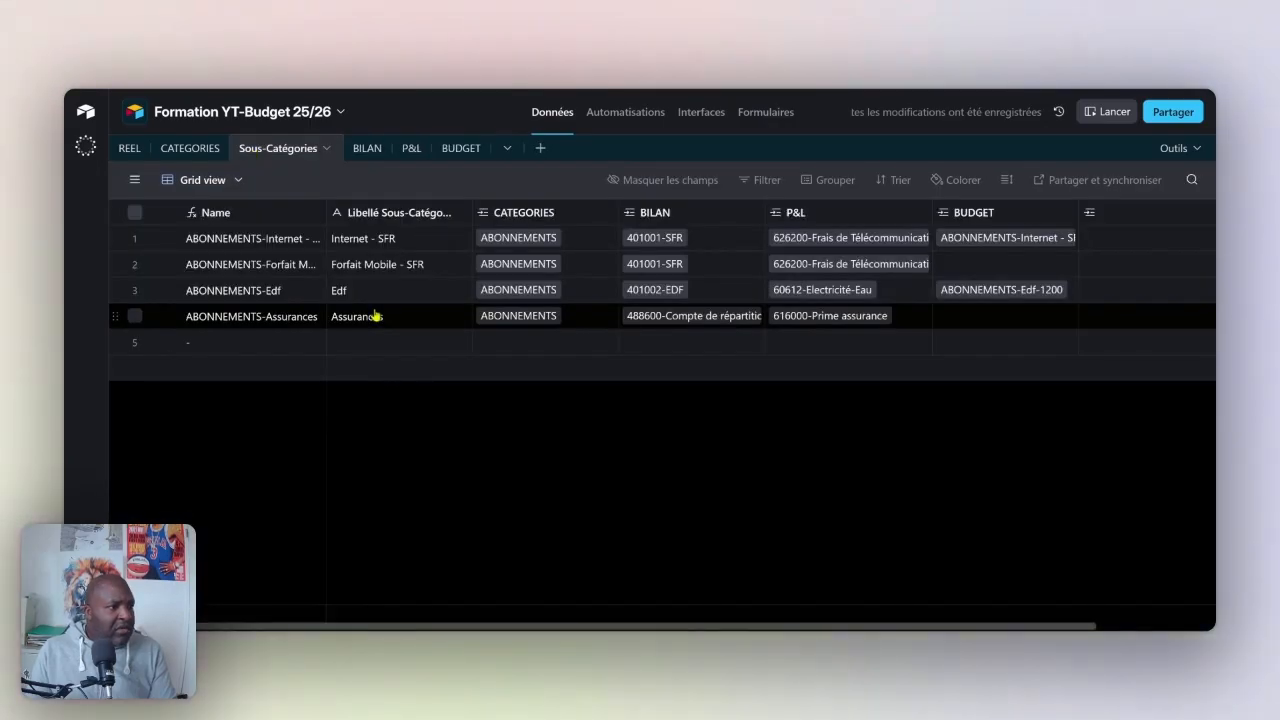
click(342, 344)
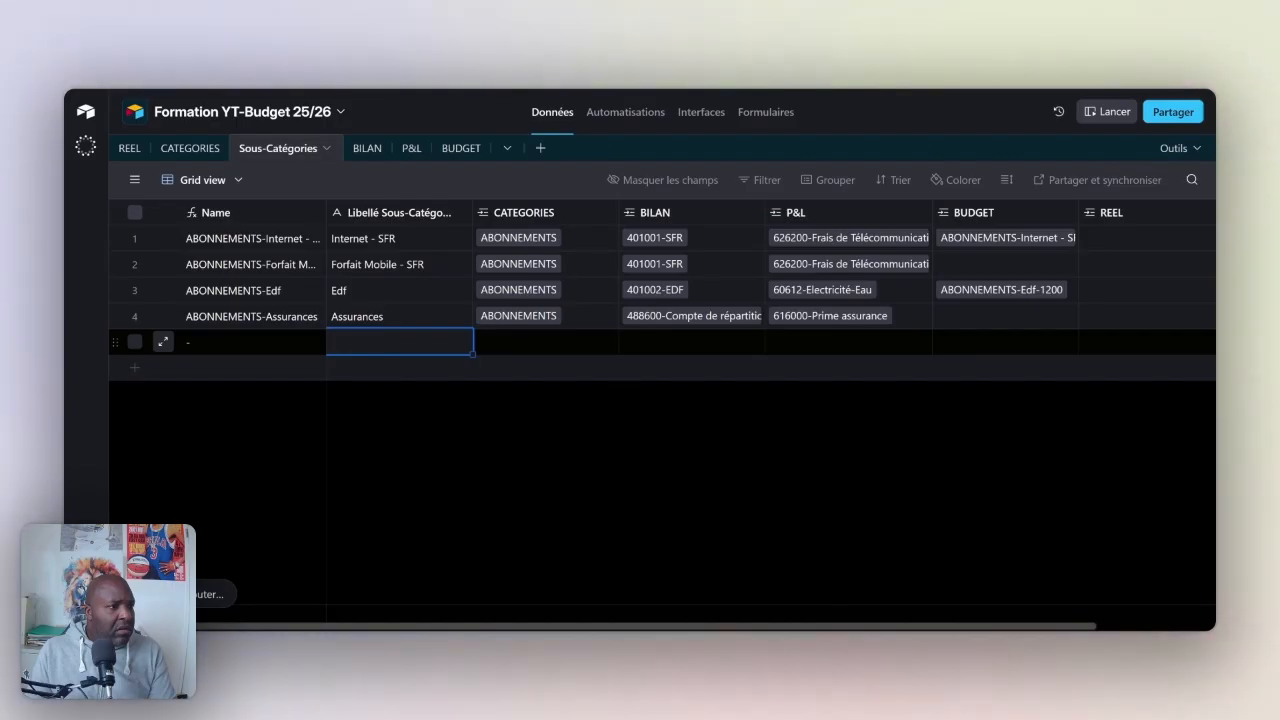
text(P)
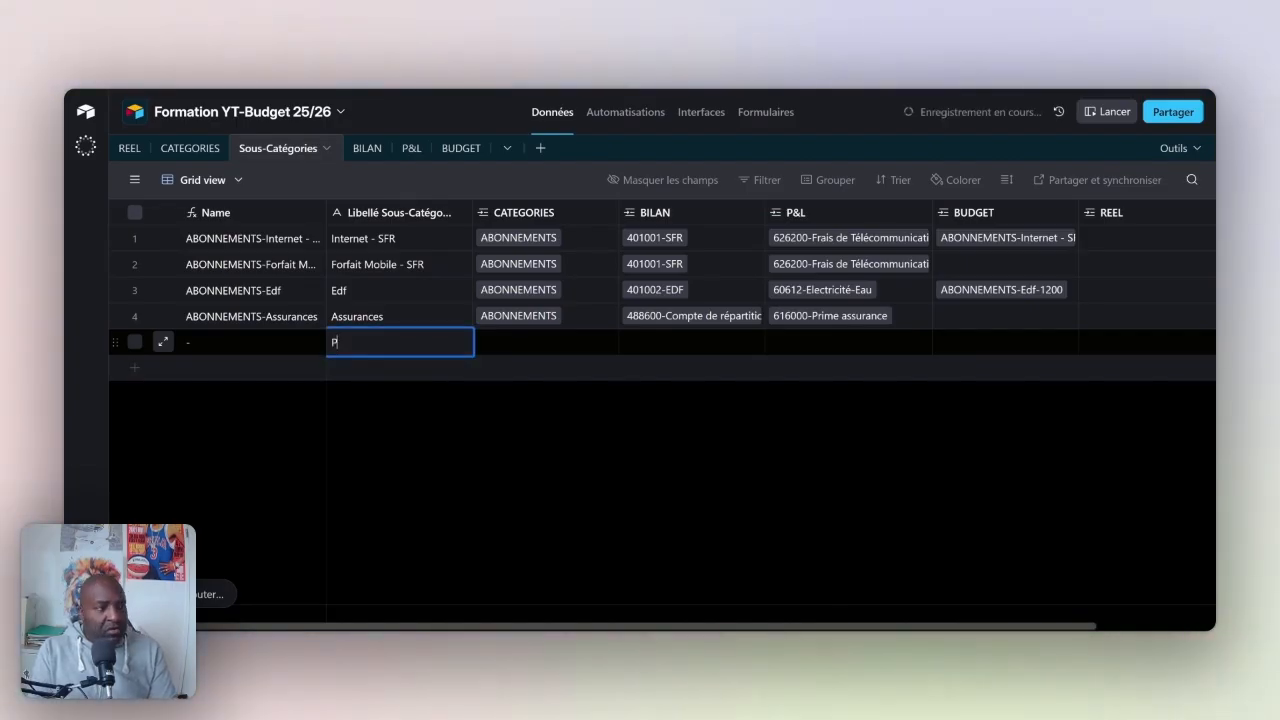
text(restation d)
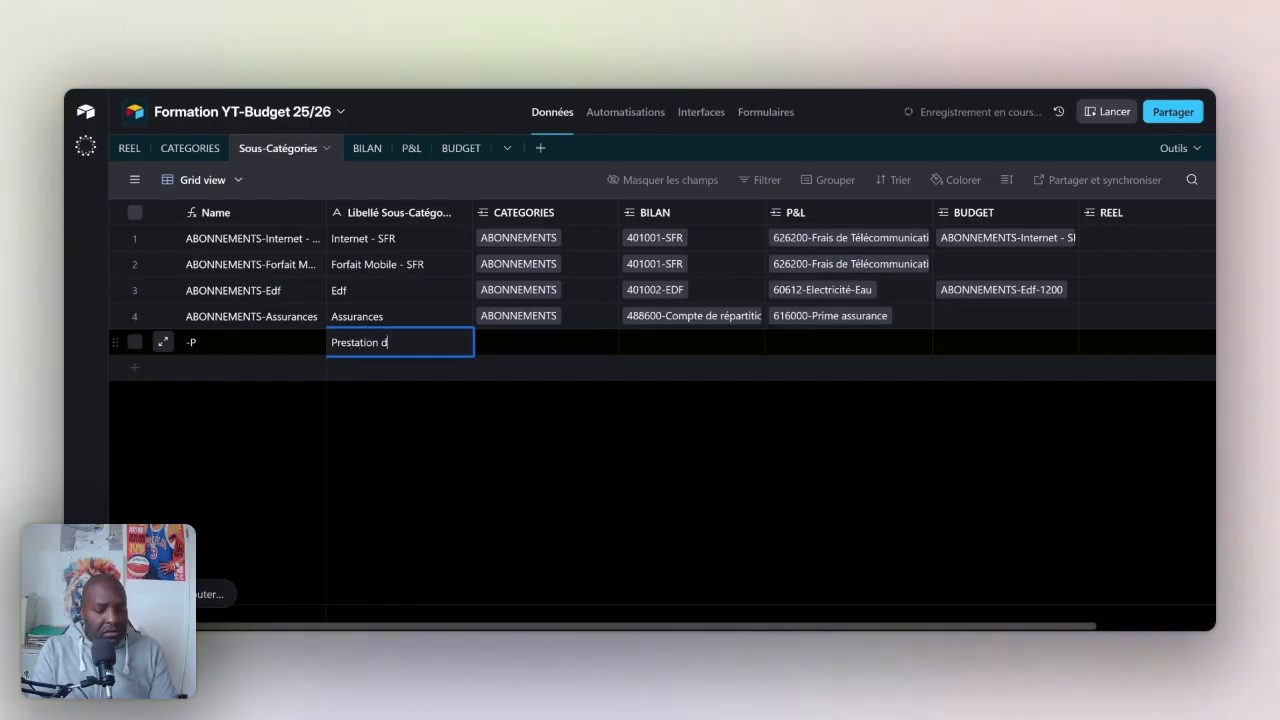
text(e Service)
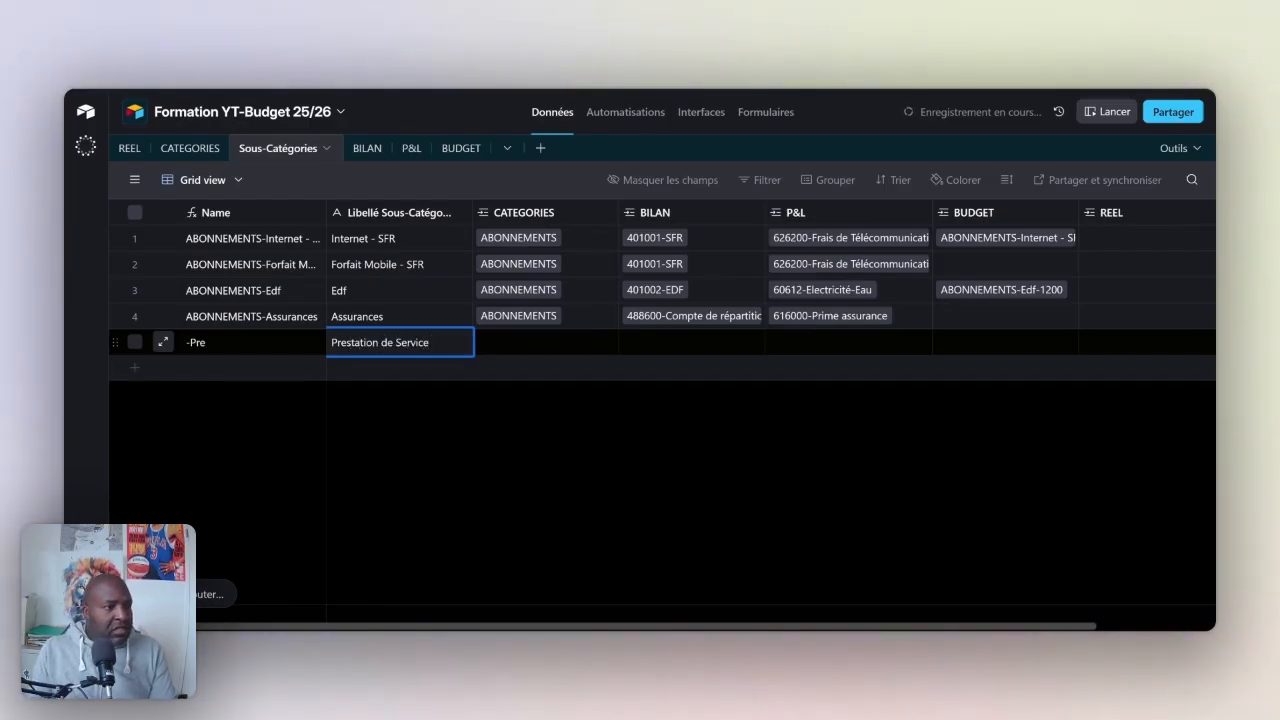
- Link the CATEGORIES field of the Prestation de Service sub-category to VENTES
click(523, 342)
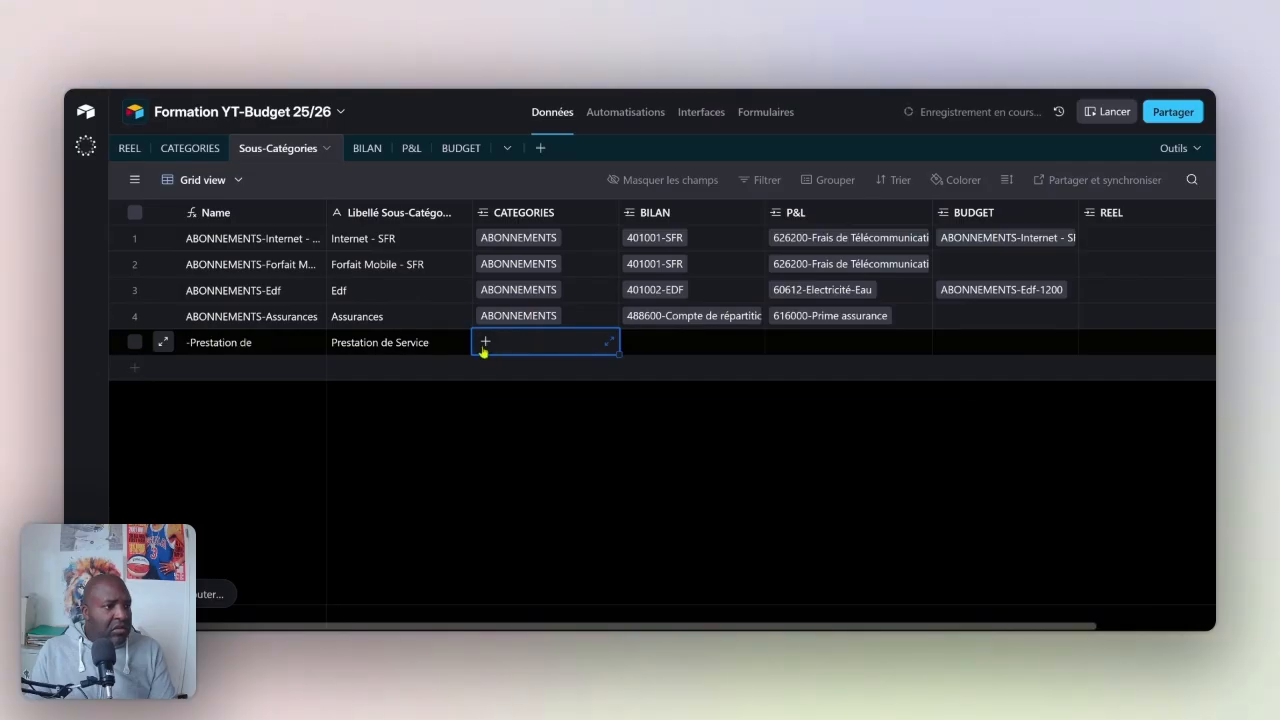
click(484, 344)
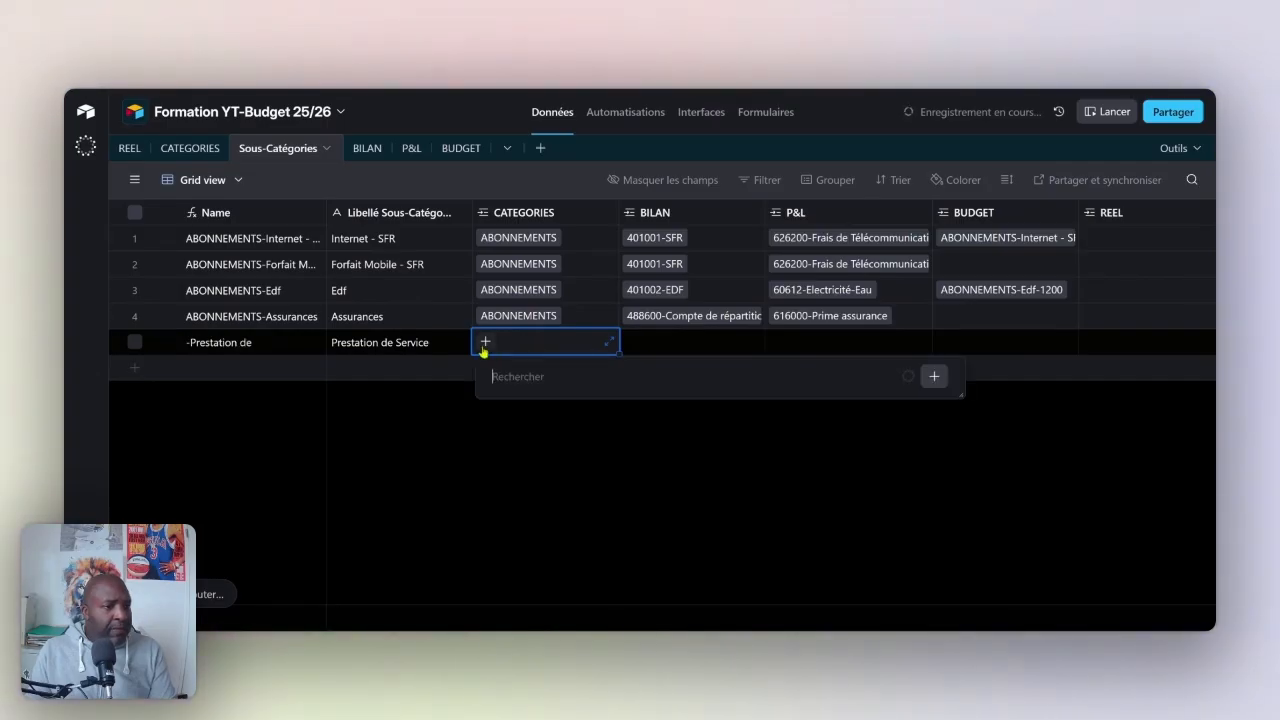
scroll(560, 530, down, 5)
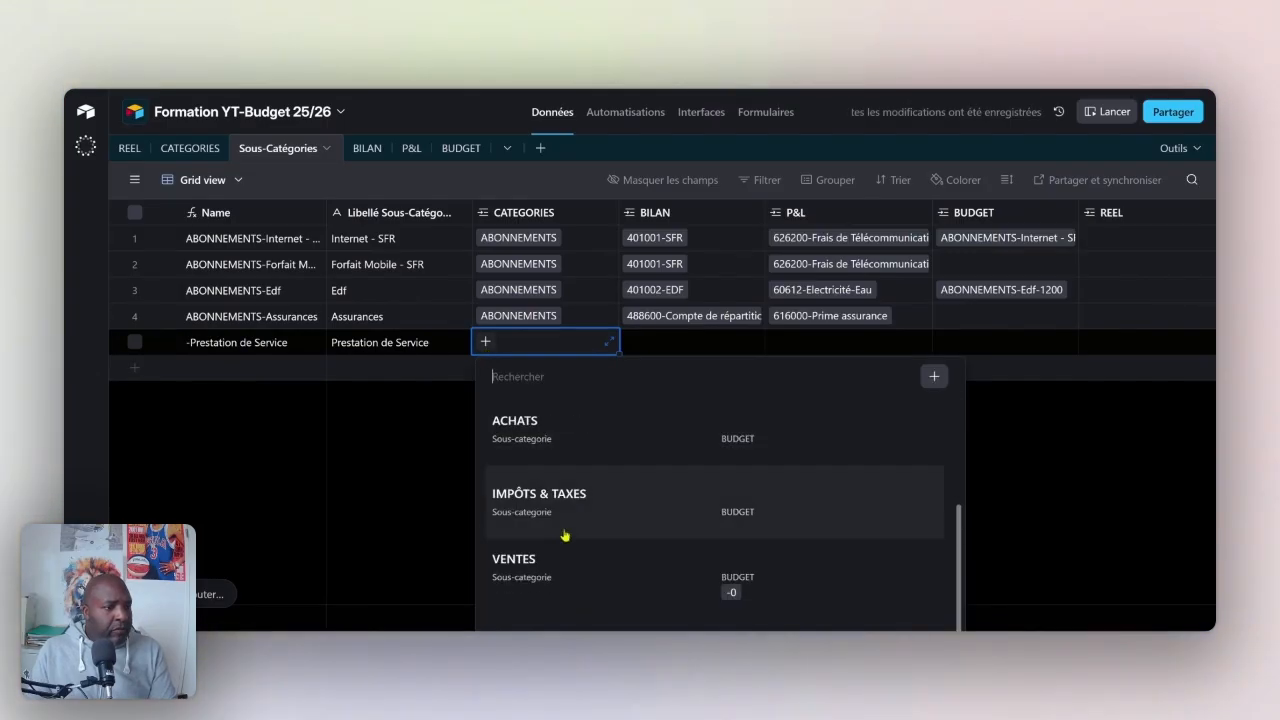
click(530, 572)
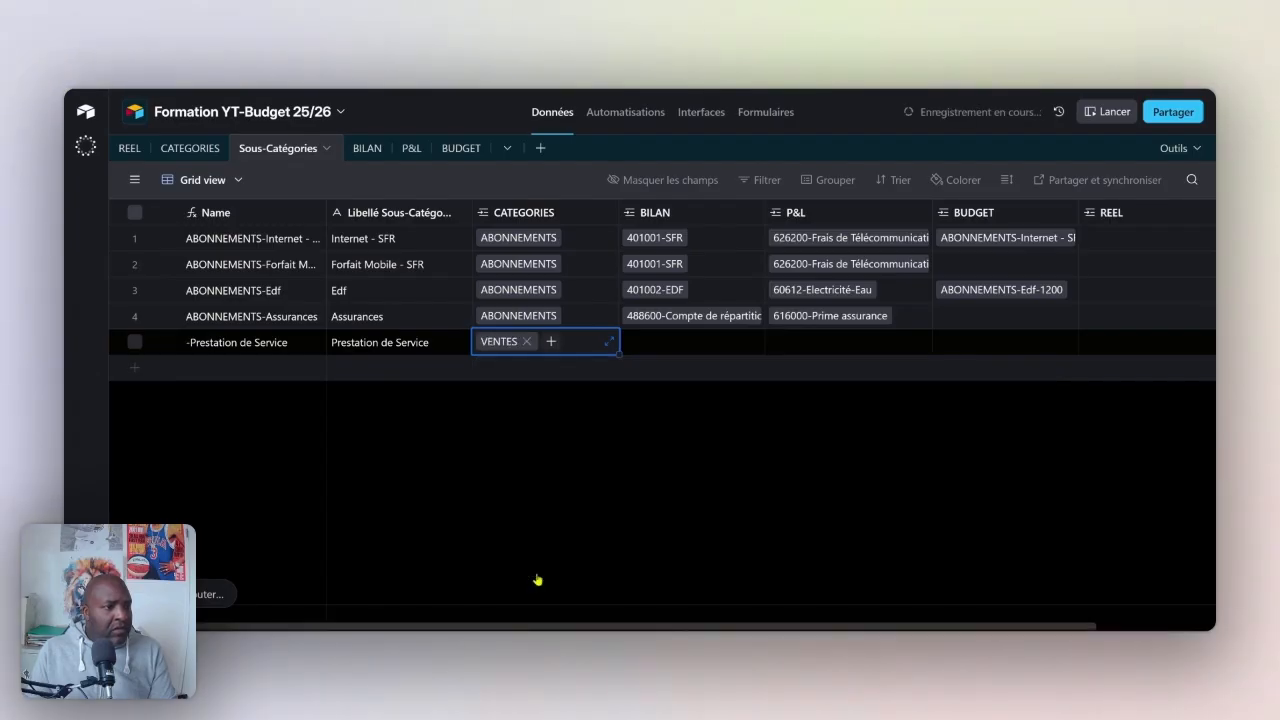
- Try a new BILAN record "706001-P1" as the link for the Prestation de Service sub-category, and remove the link from the row
click(651, 342)
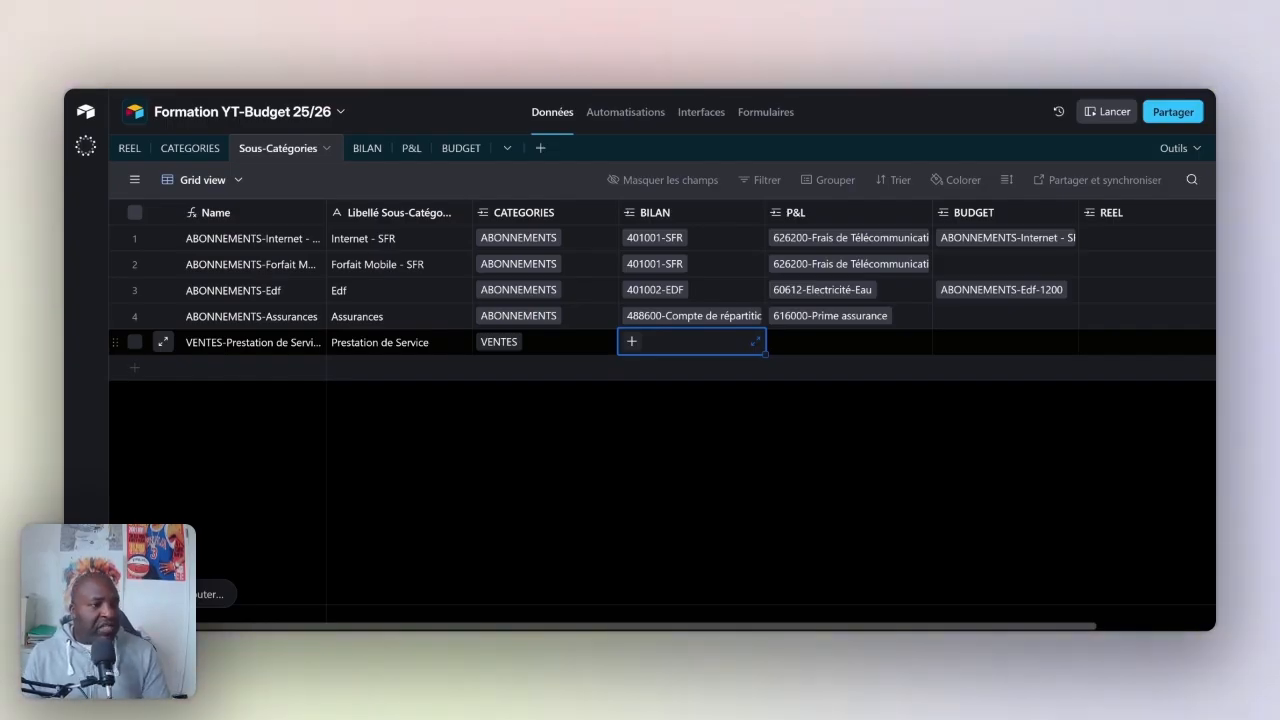
click(631, 342)
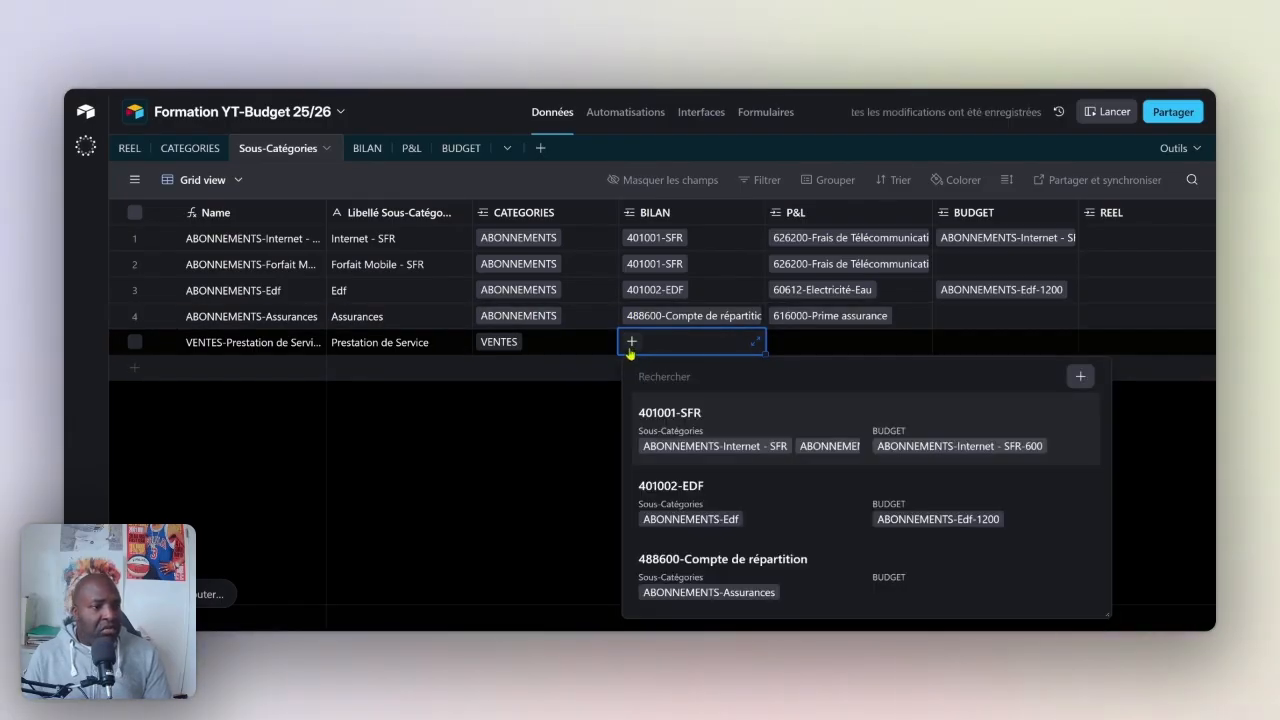
text(706)
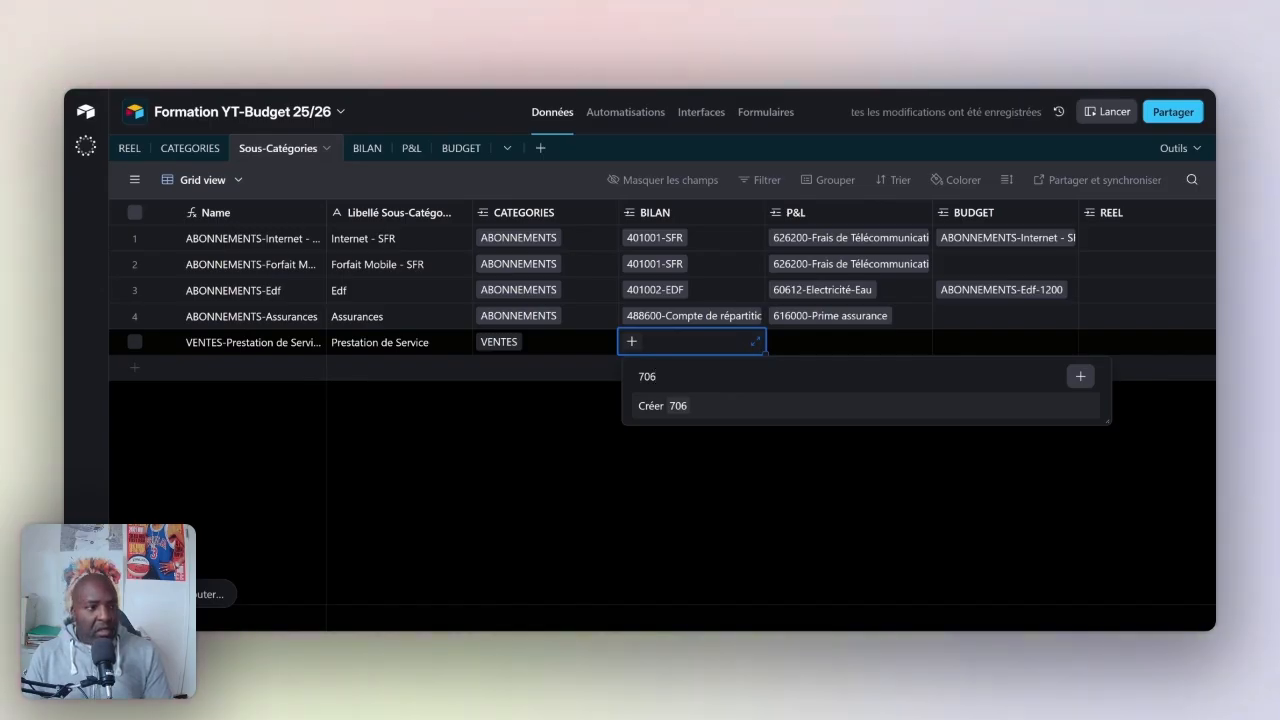
text(000-)
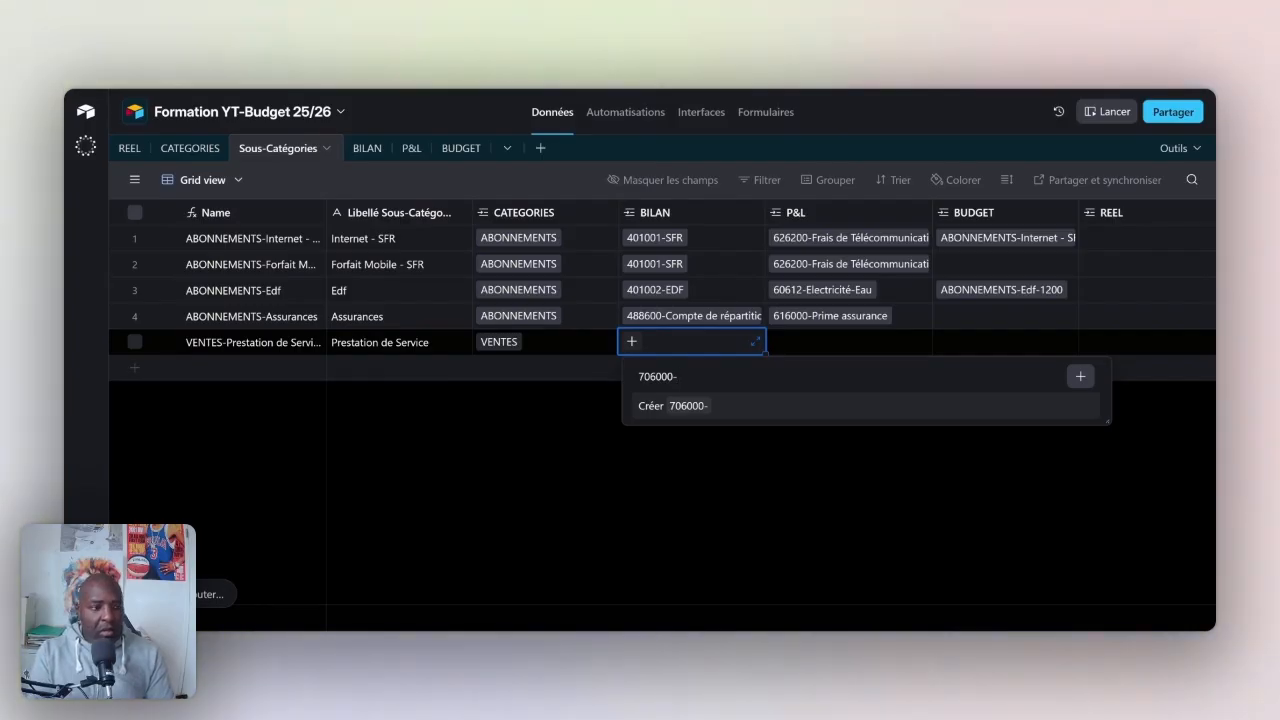
key(BackSpace)
key(BackSpace)
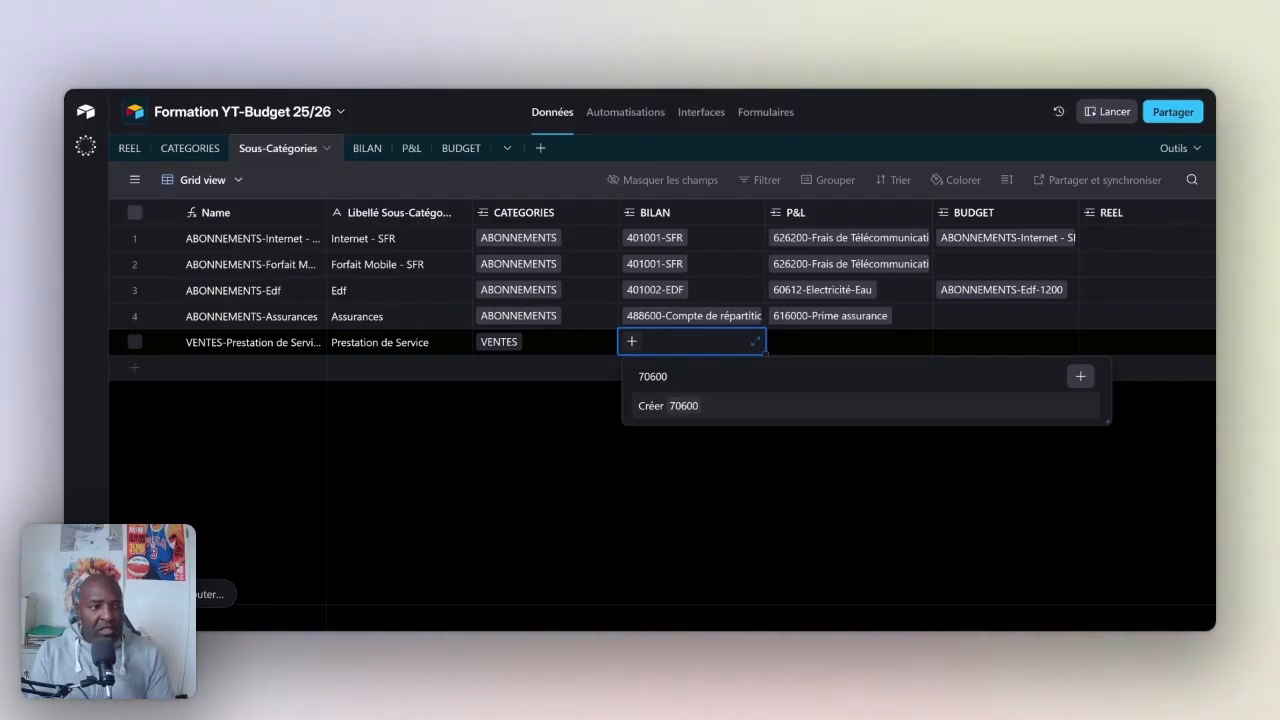
text(1-)
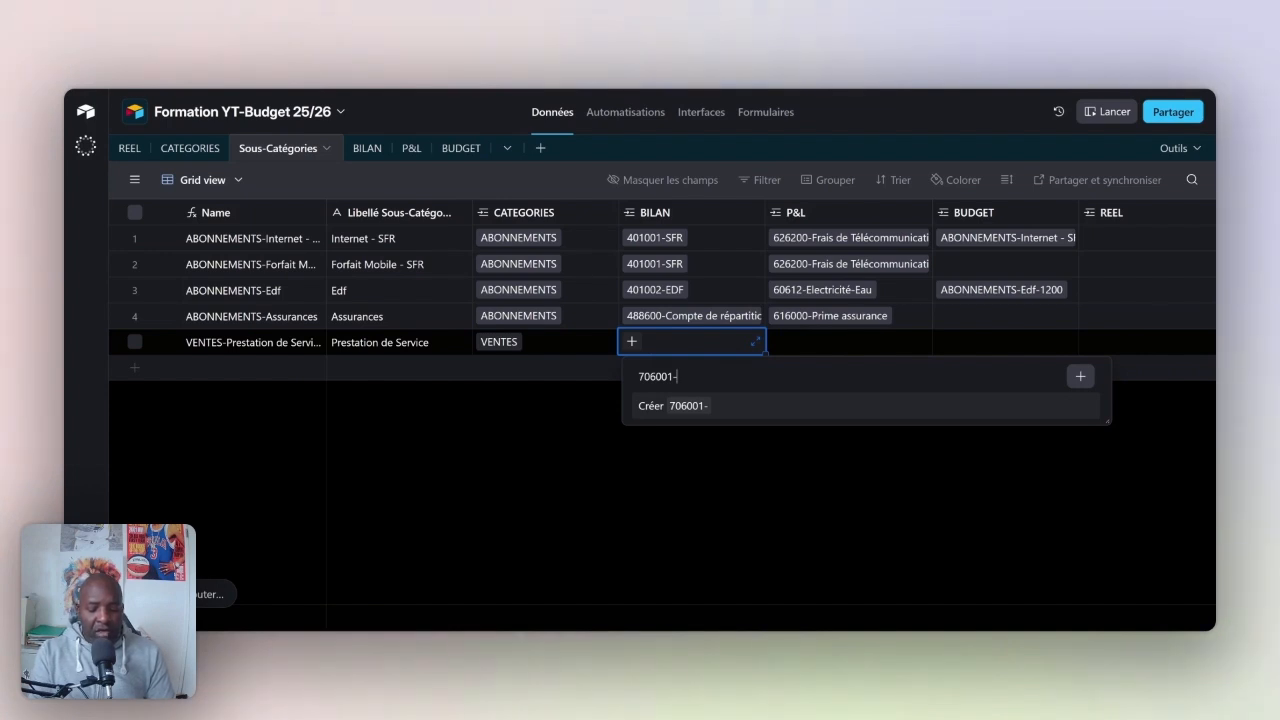
text(P1)
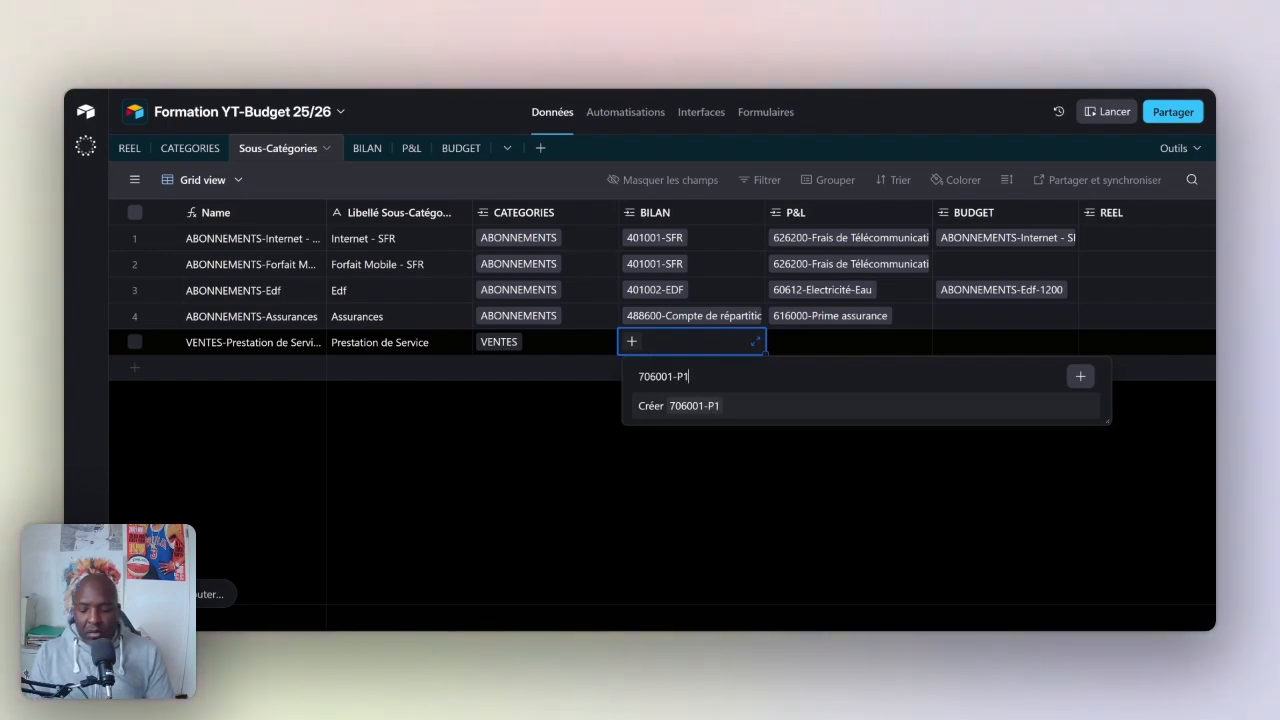
key(Return)
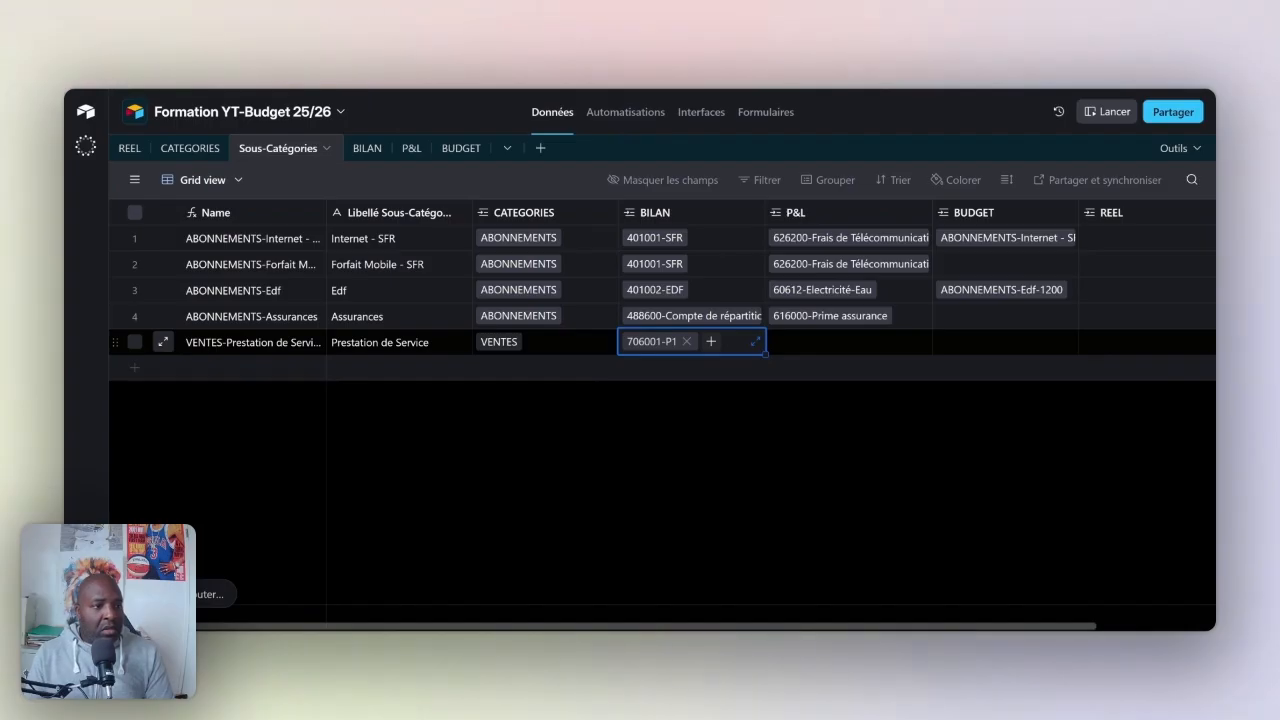
click(686, 342)
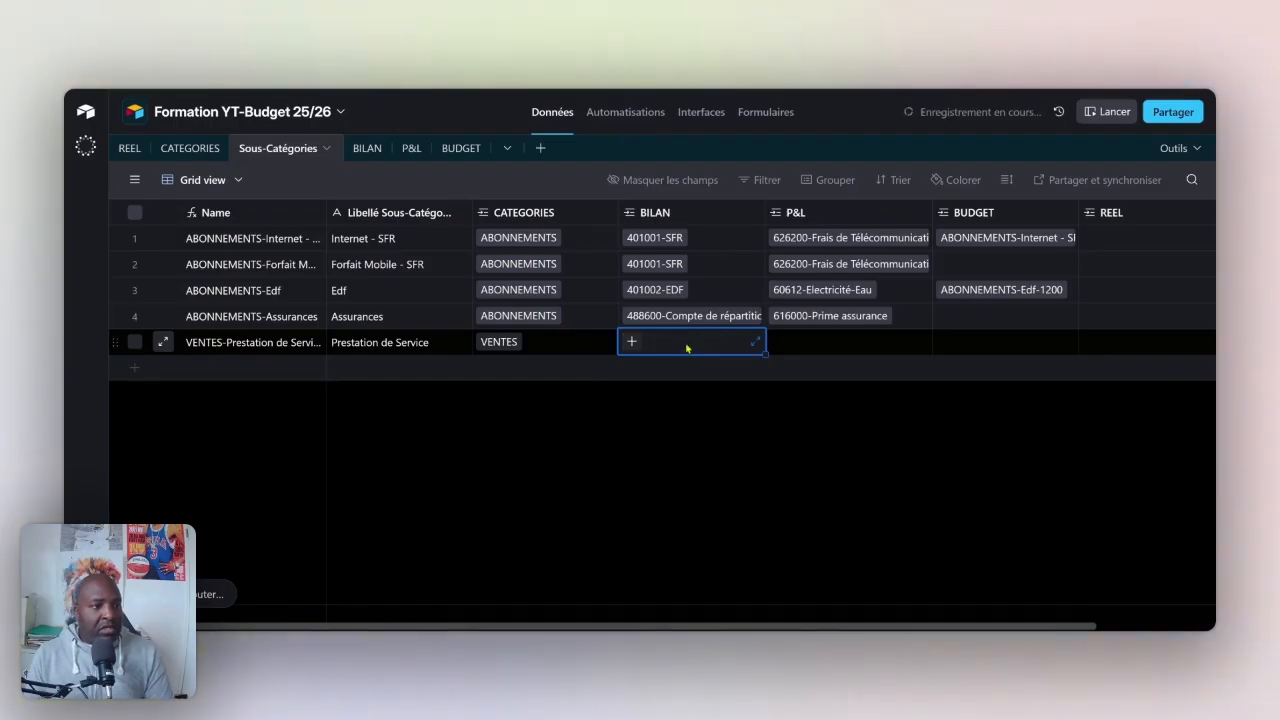
- Create the P&L record "706001-P1" and link it to the Prestation de Service sub-category
click(778, 343)
click(779, 343)
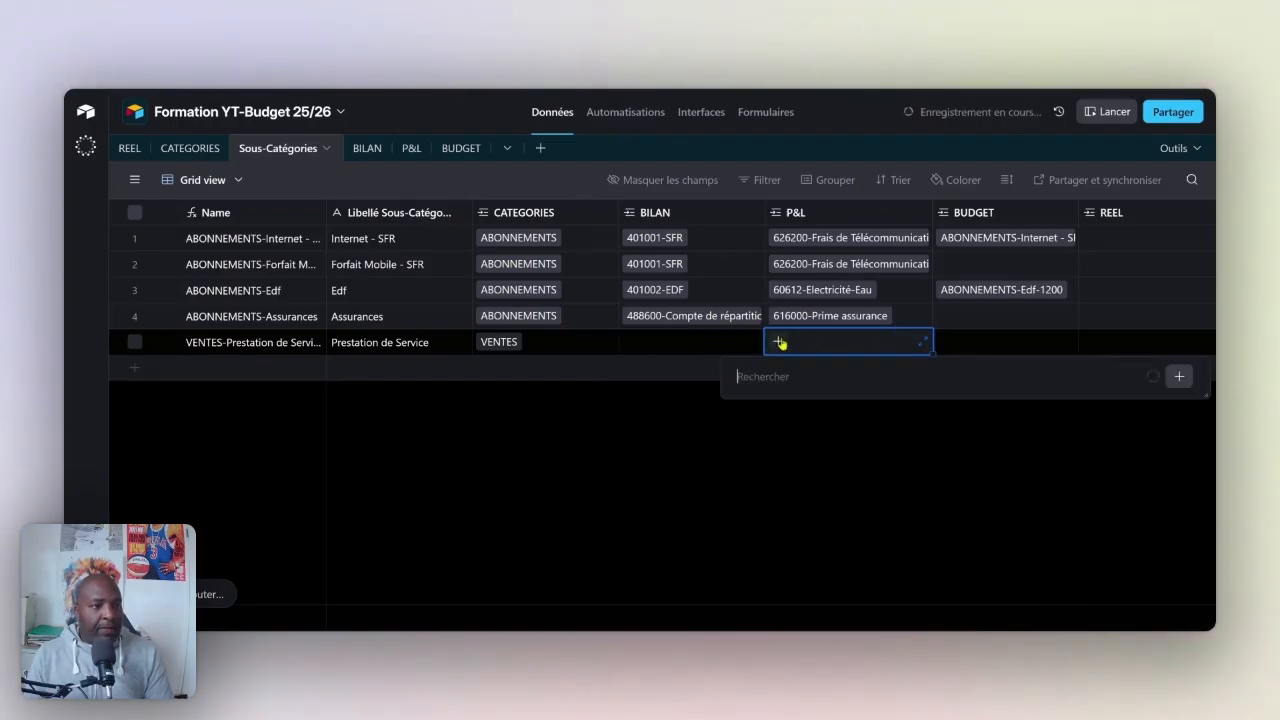
text(7)
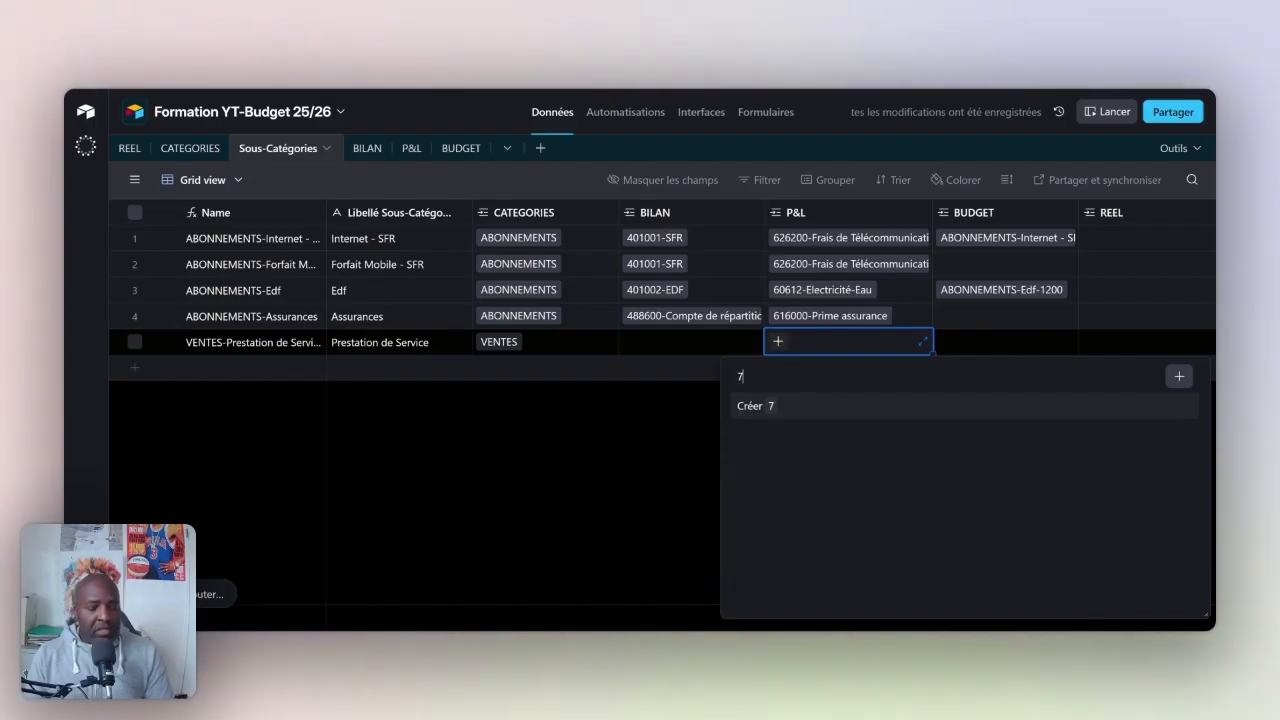
text(06001)
text(-PT)
key(Return)
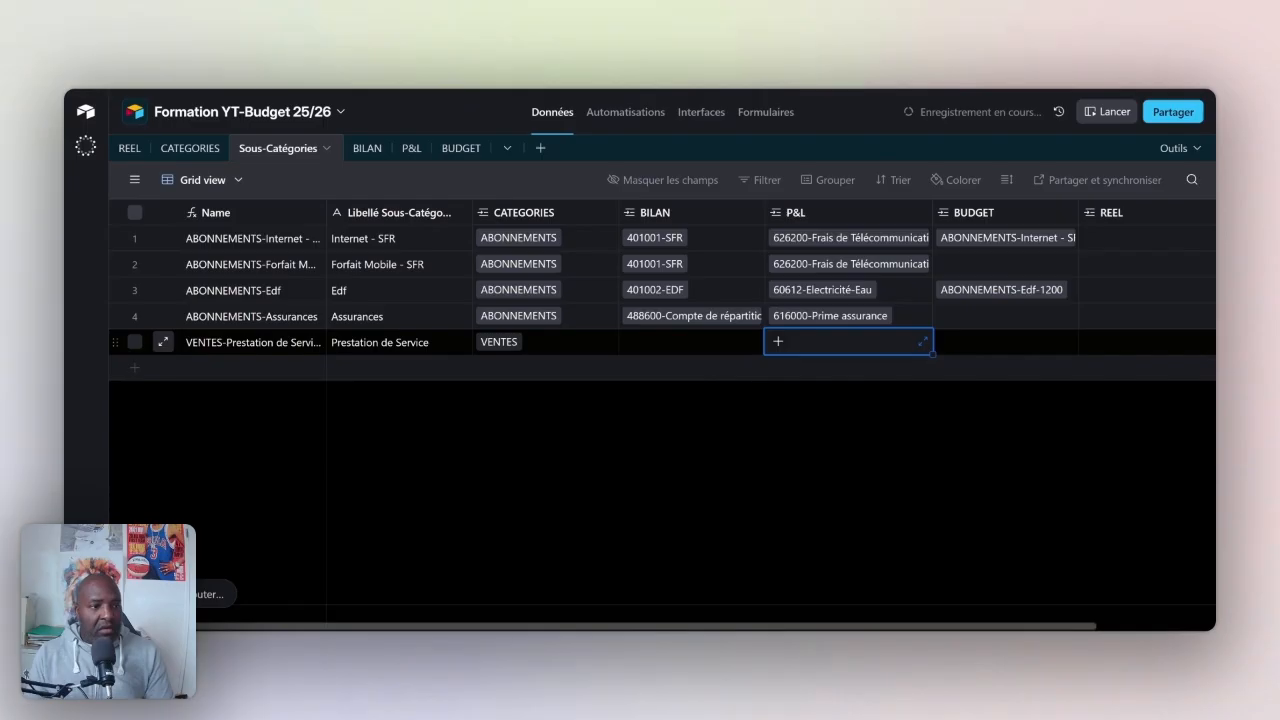
- Create the BILAN record "411001-Client D" and link it to the Prestation de Service sub-category
click(643, 341)
click(642, 344)
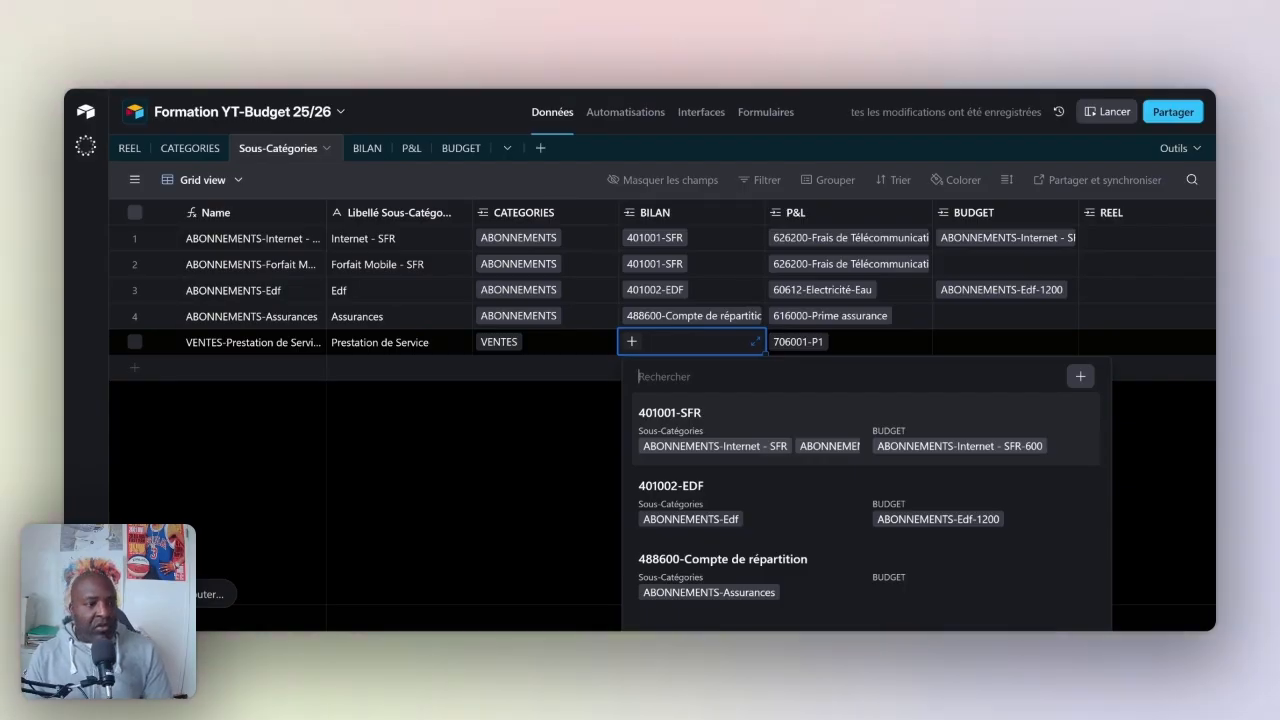
text(41100)
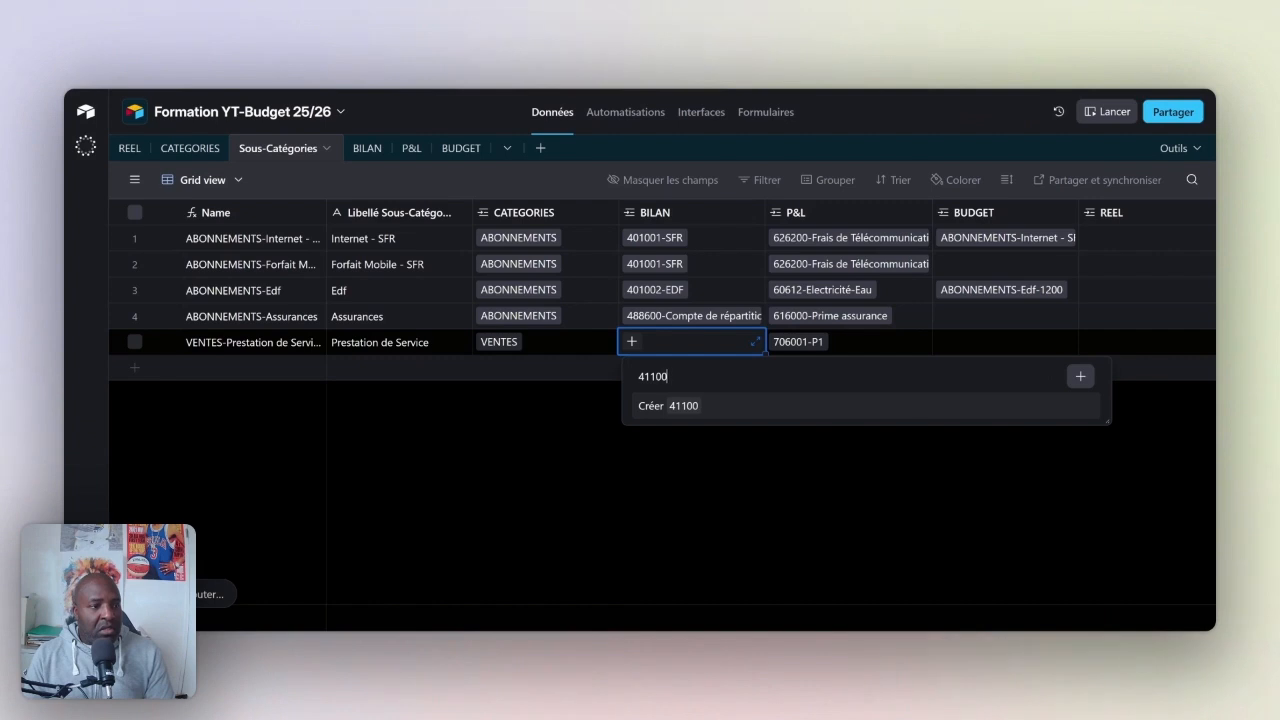
text(1-)
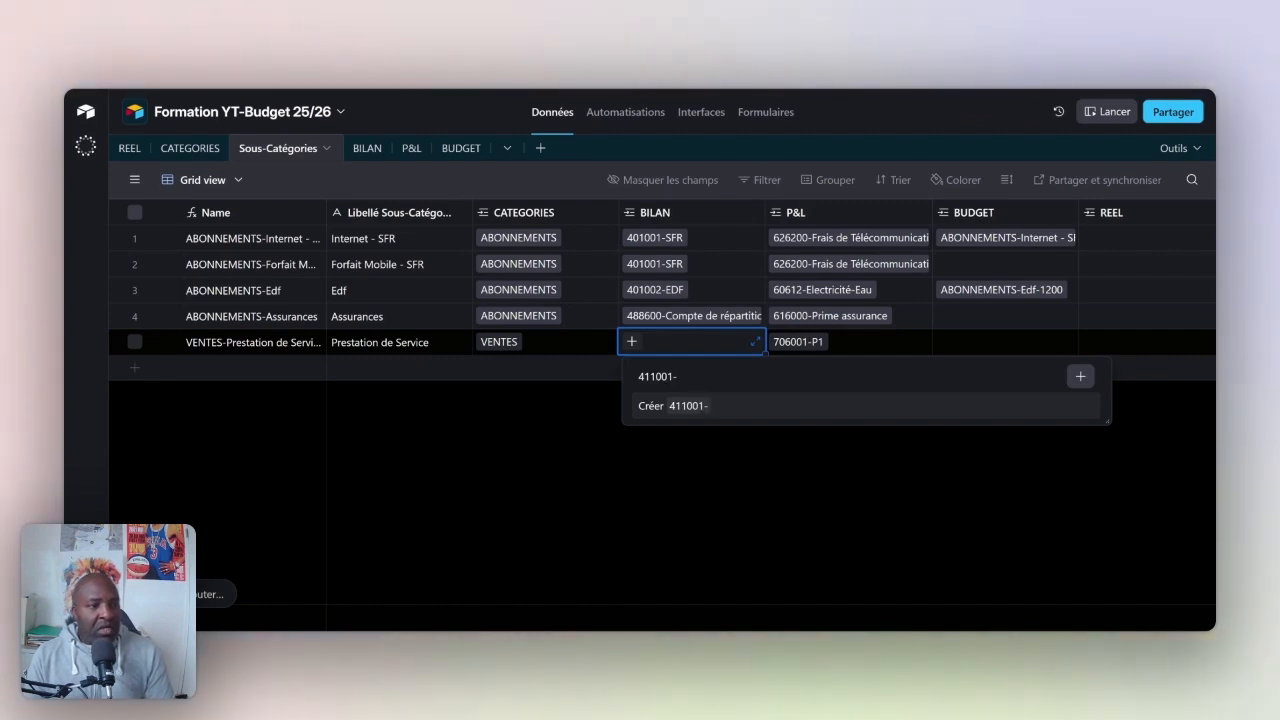
text(Cl)
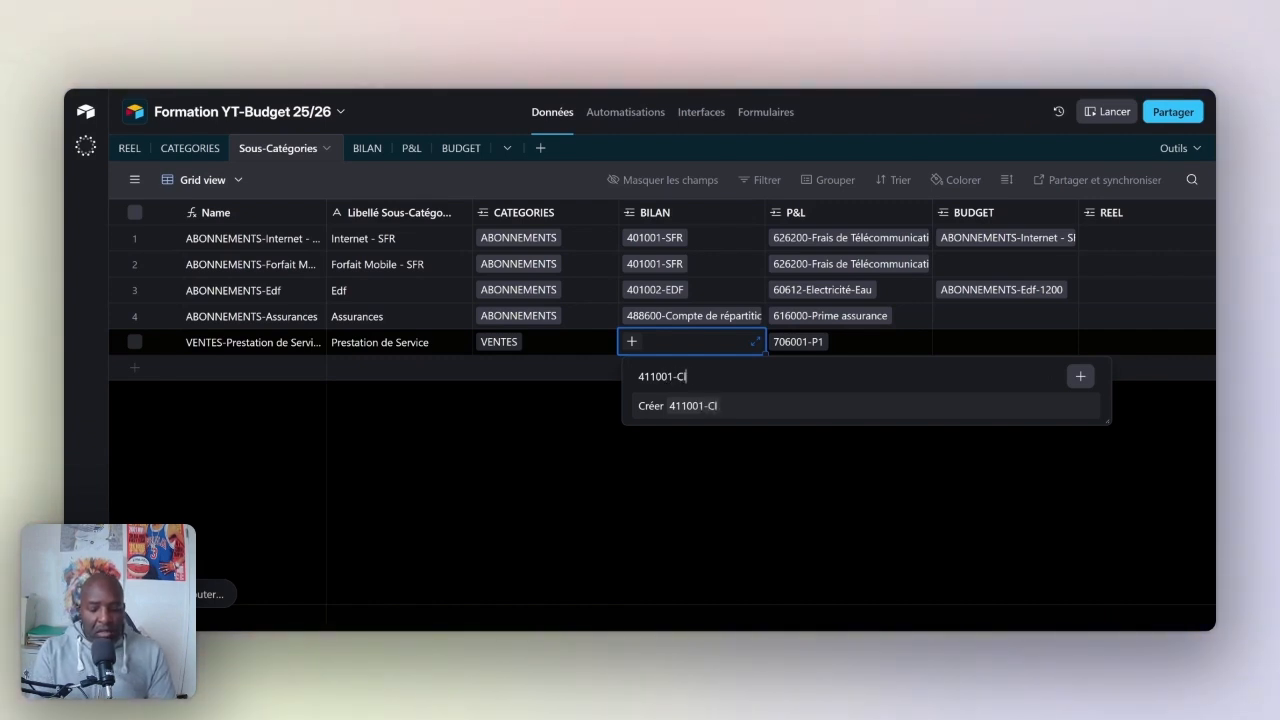
text(ient D)
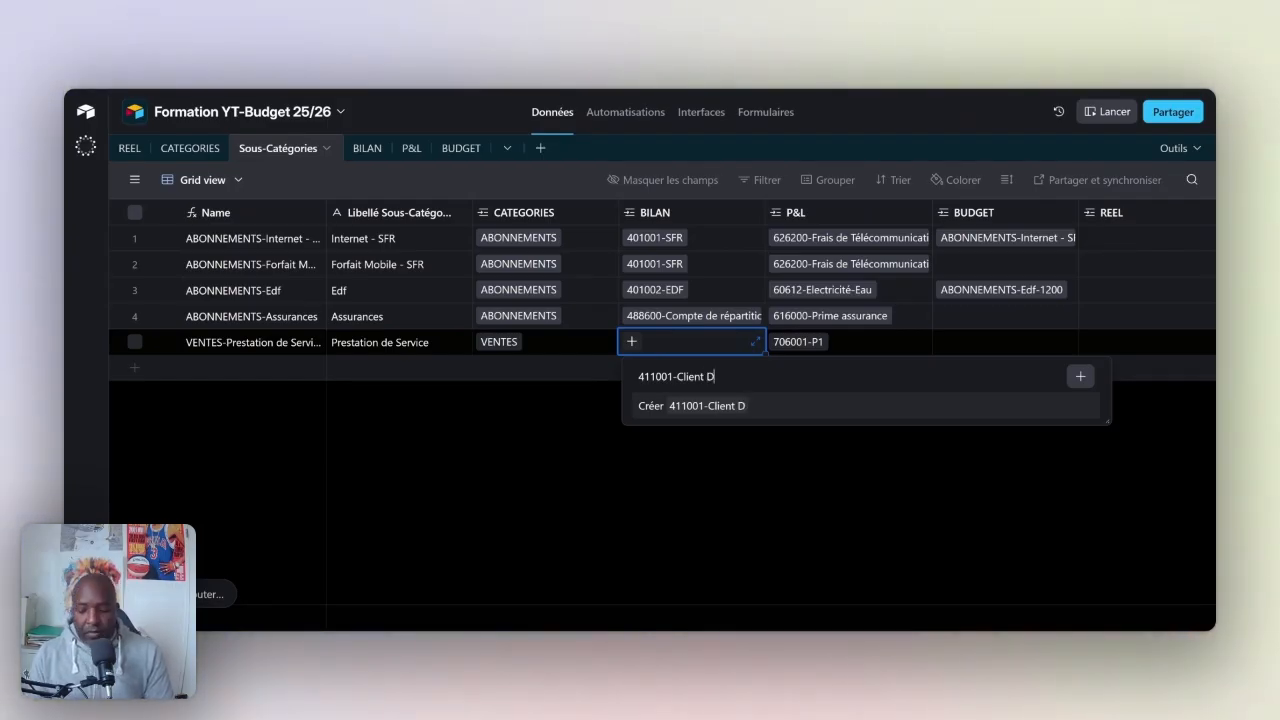
key(Return)
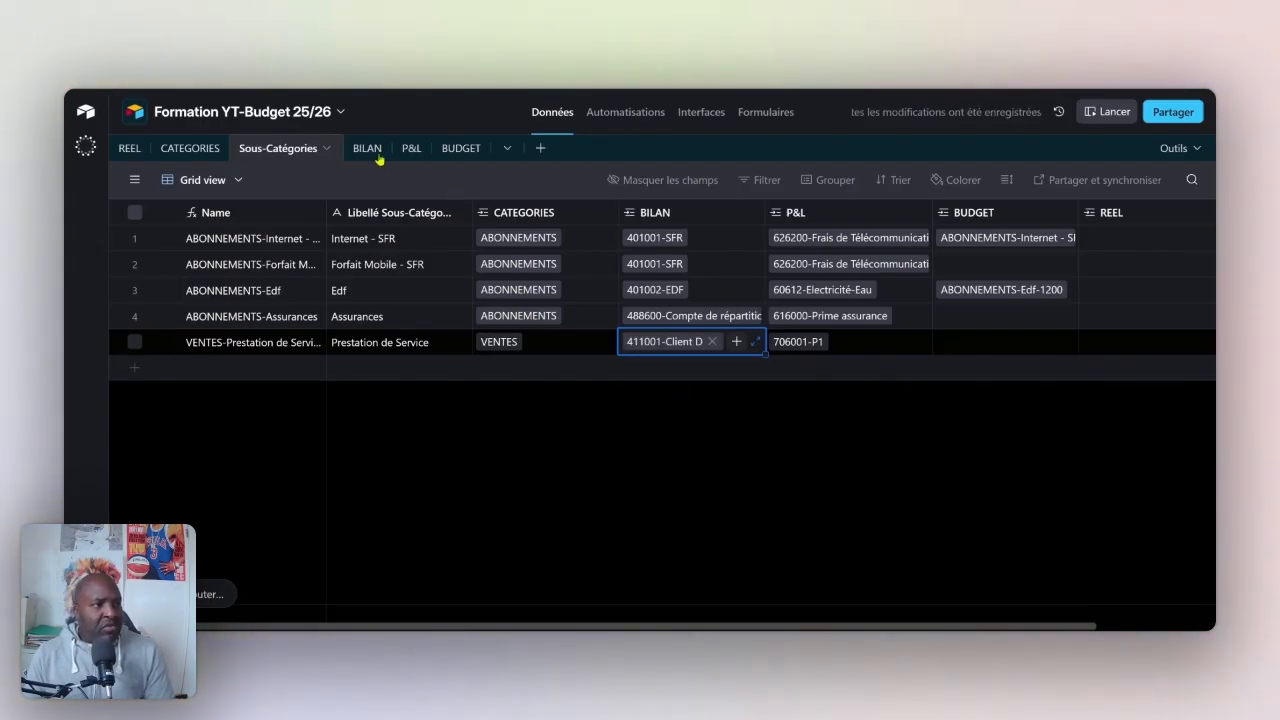
- In the BUDGET table, link the third record's Sous-Catégories field to VENTES-Prestation de Service
click(474, 148)
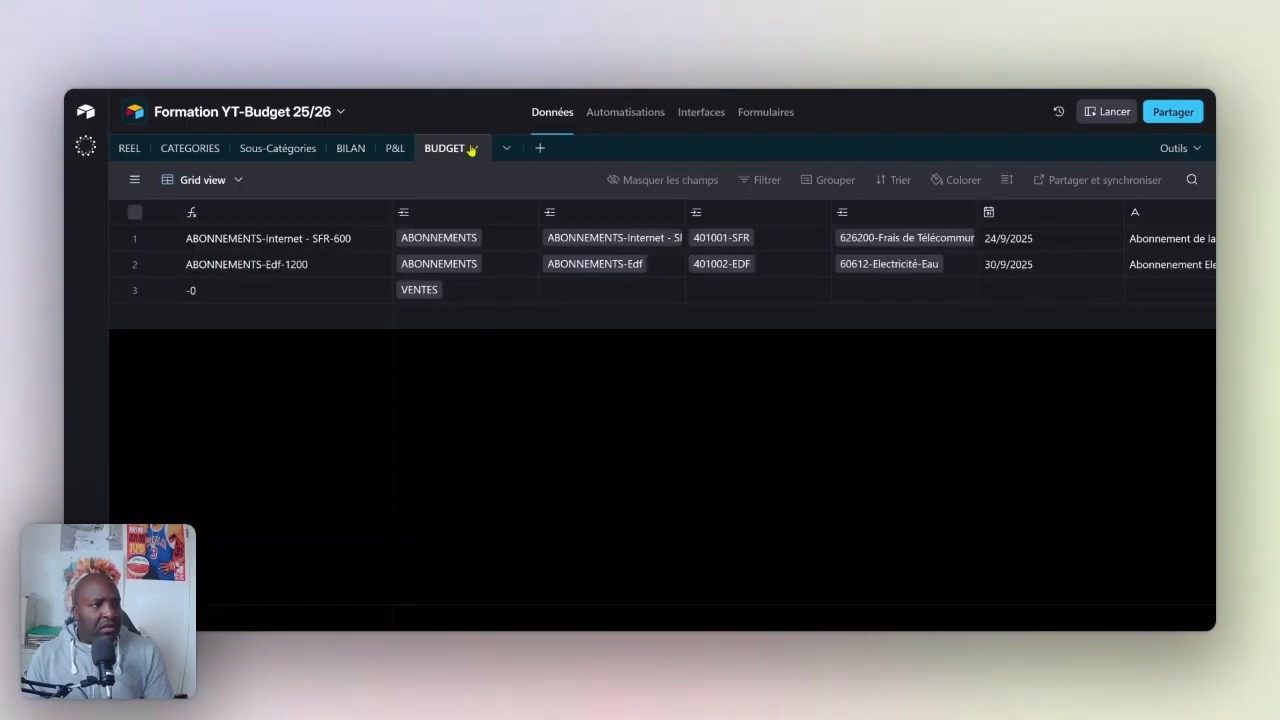
click(589, 290)
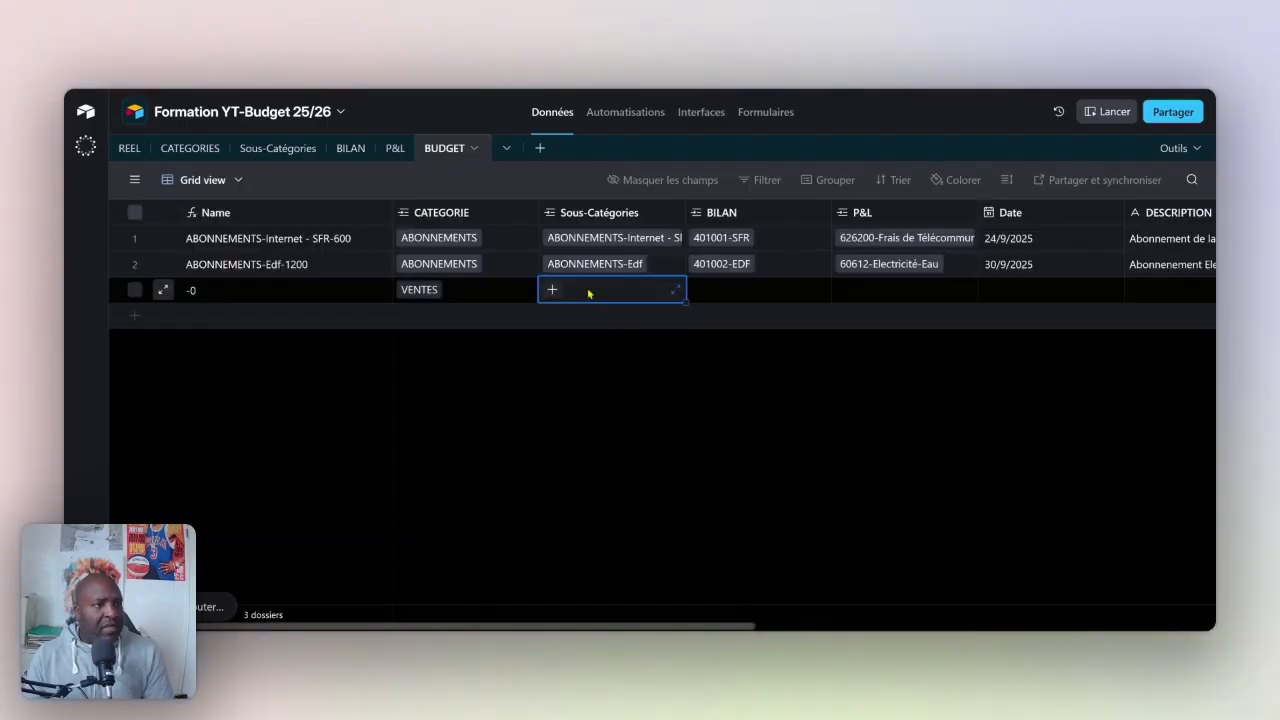
click(553, 291)
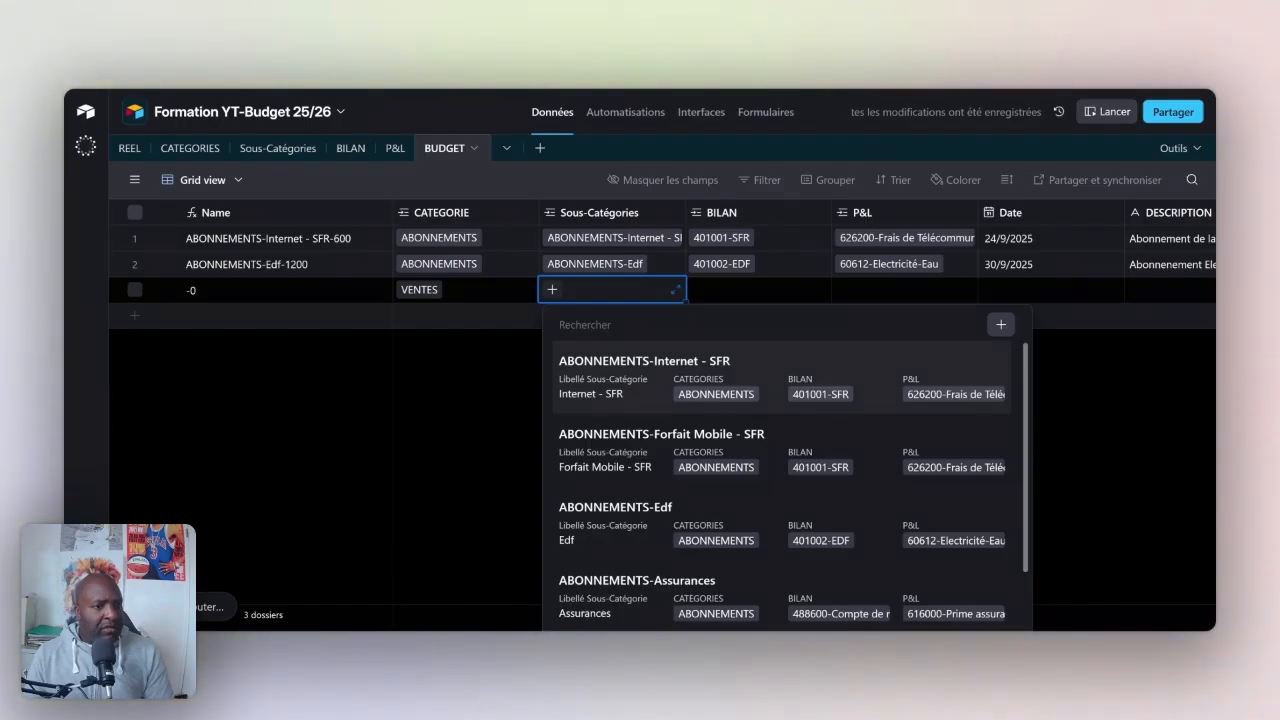
scroll(597, 440, down, 2)
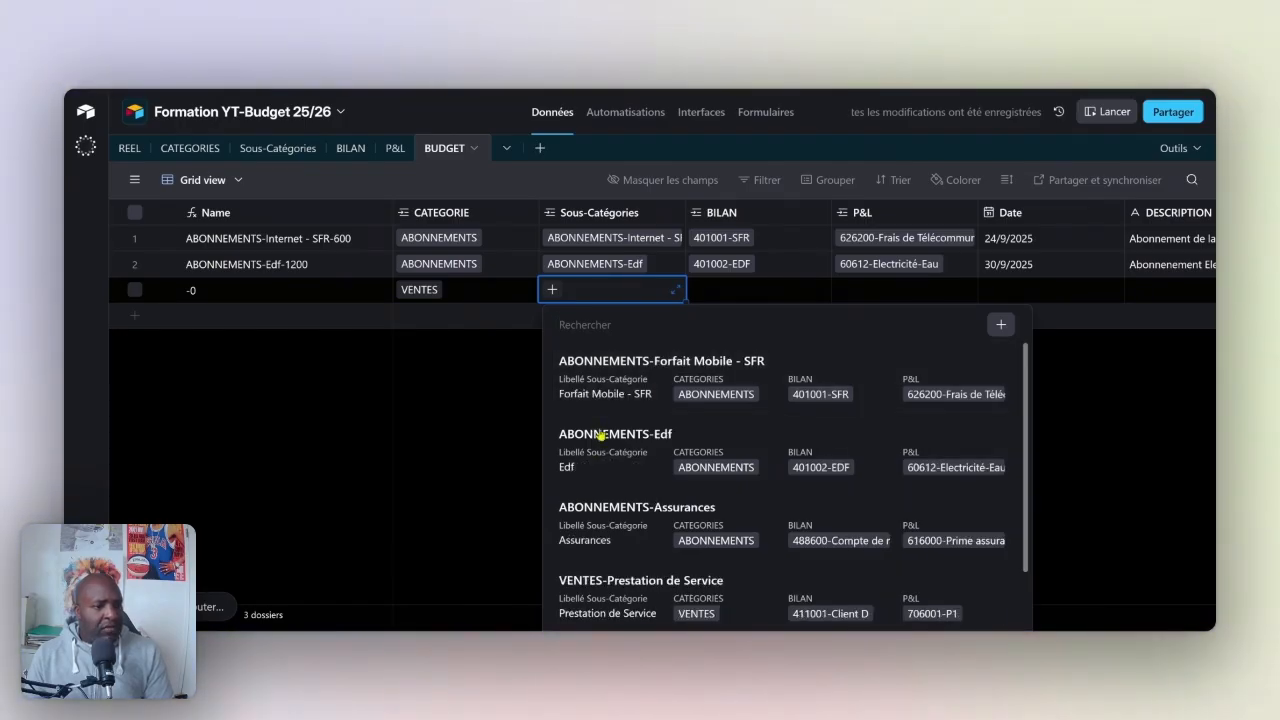
click(620, 580)
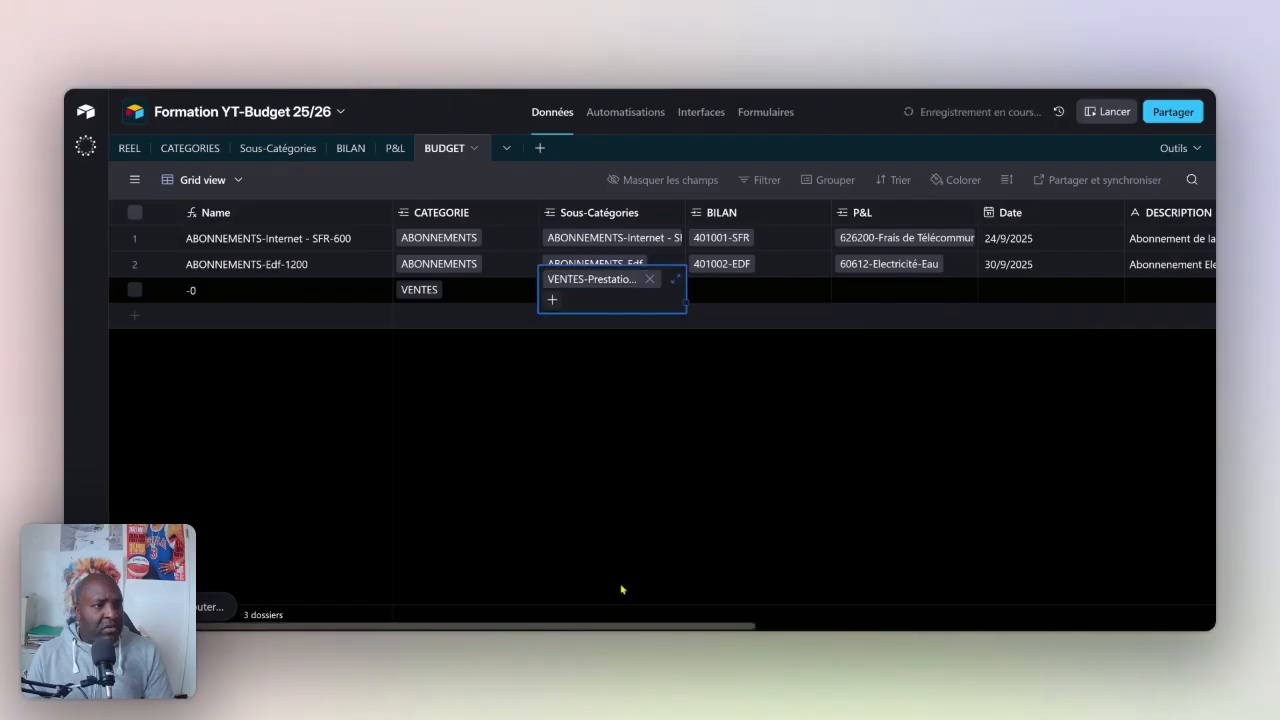
- Create the BILAN record "411000-Clients" and link it to the VENTES-Prestation de Service budget record
click(729, 292)
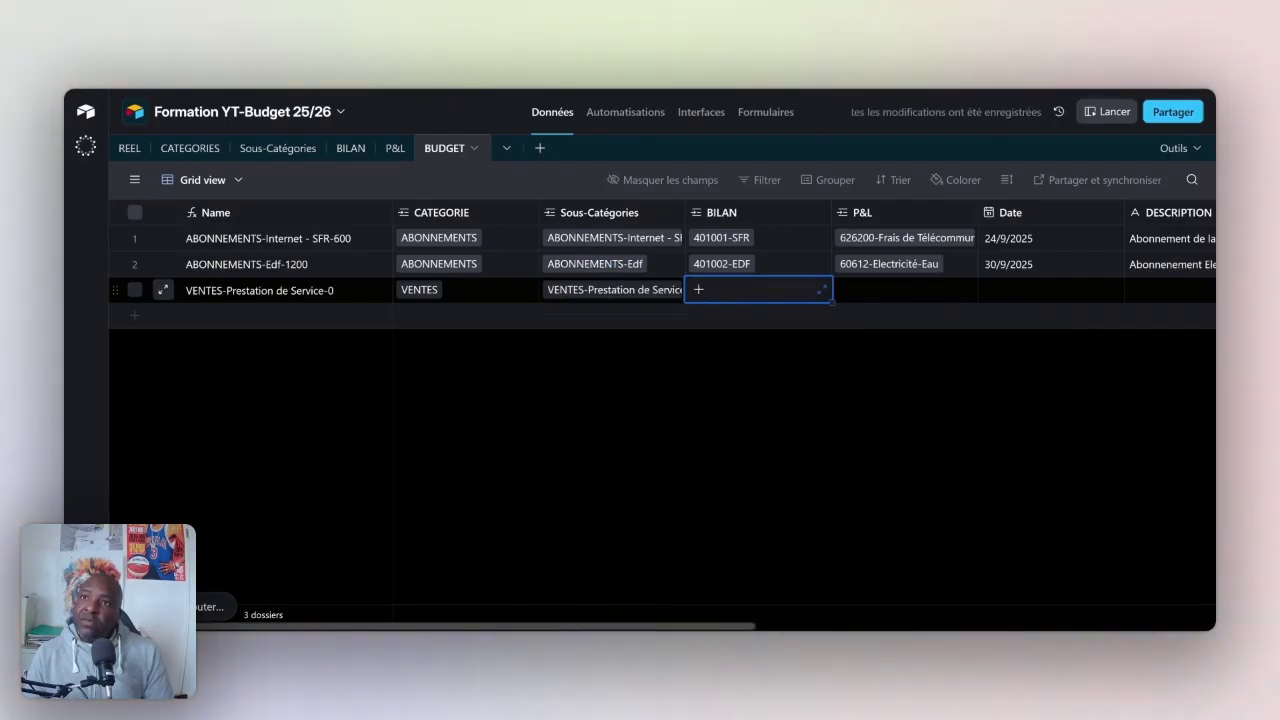
click(699, 290)
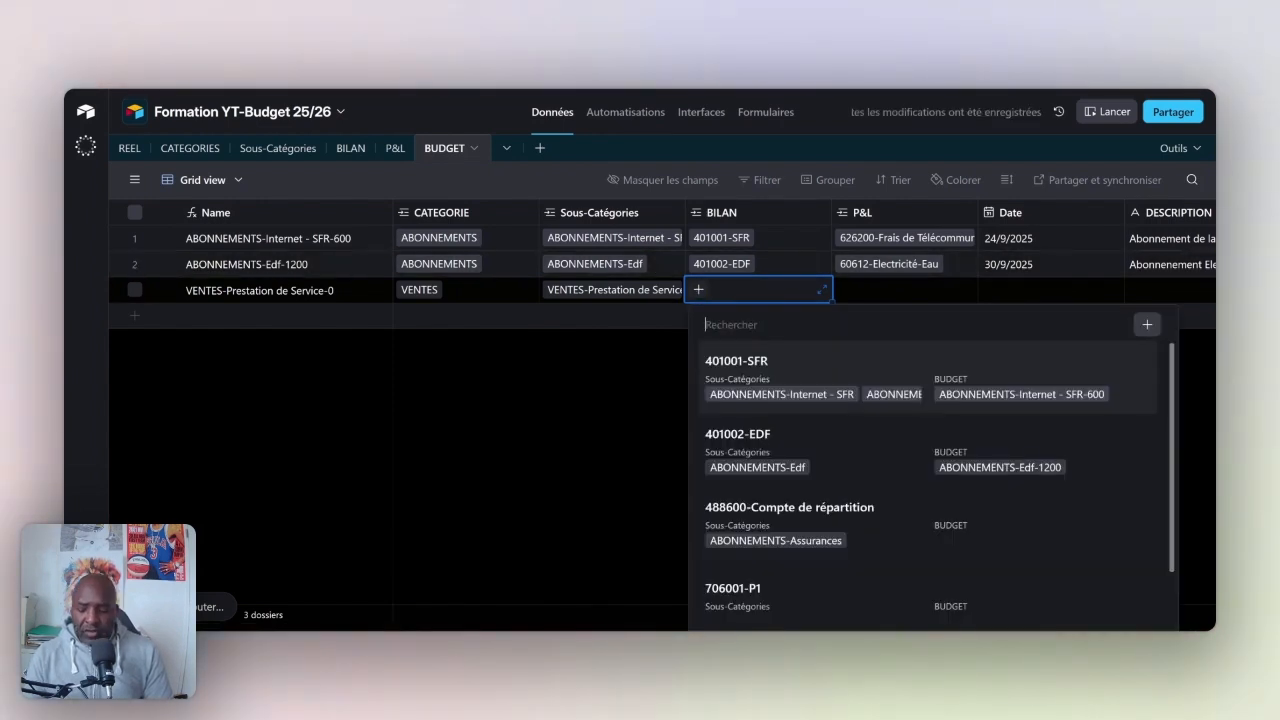
text(41100)
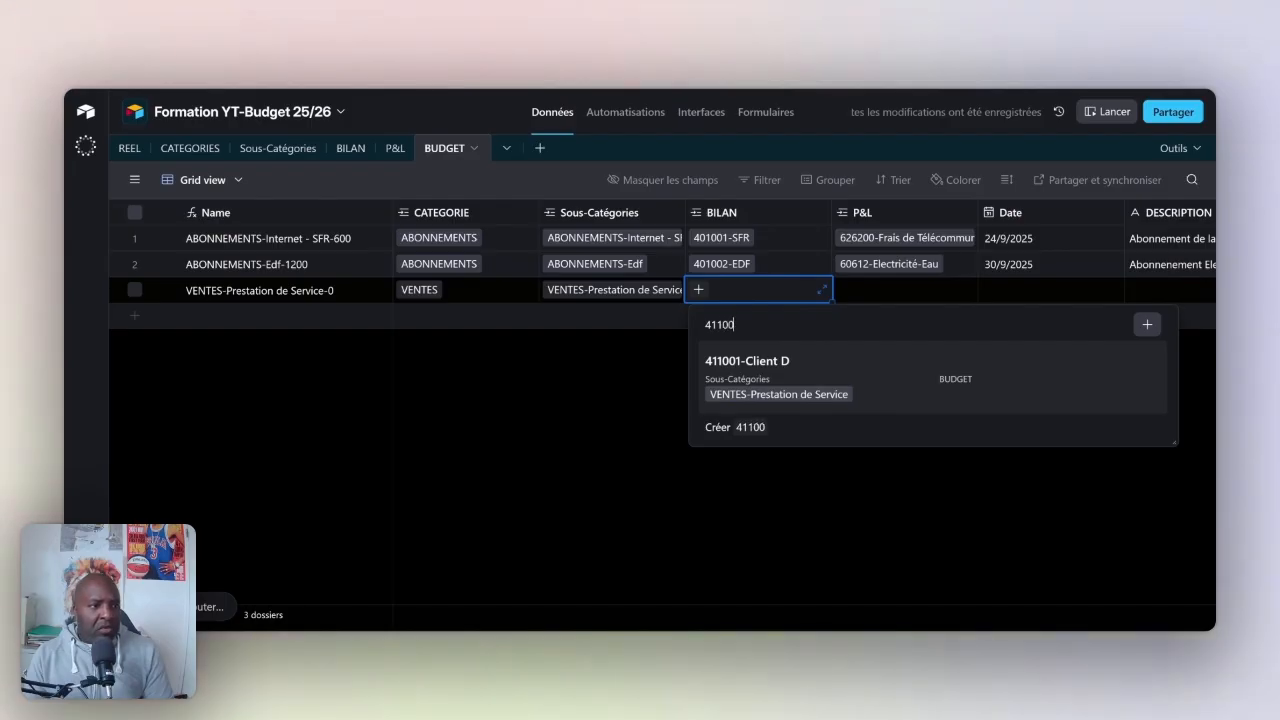
text(0-cliens)
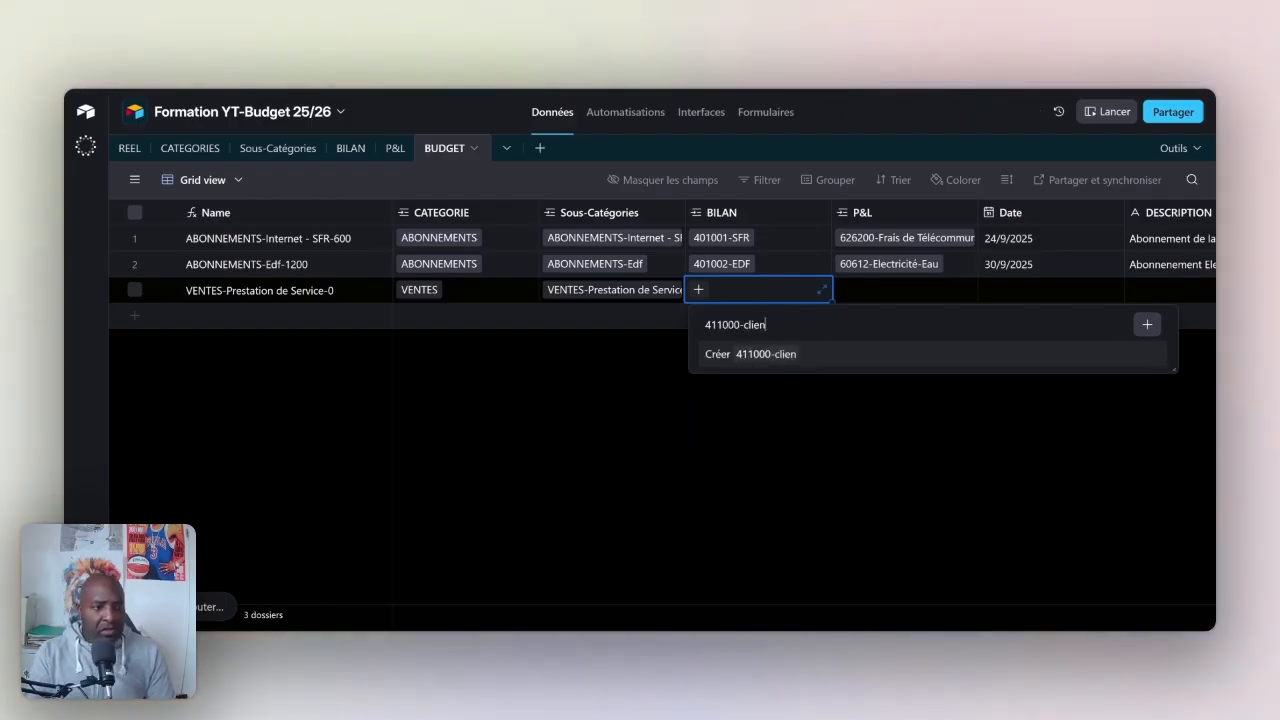
key(BackSpace)
key(BackSpace)
key(BackSpace)
key(BackSpace)
key(BackSpace)
key(BackSpace)
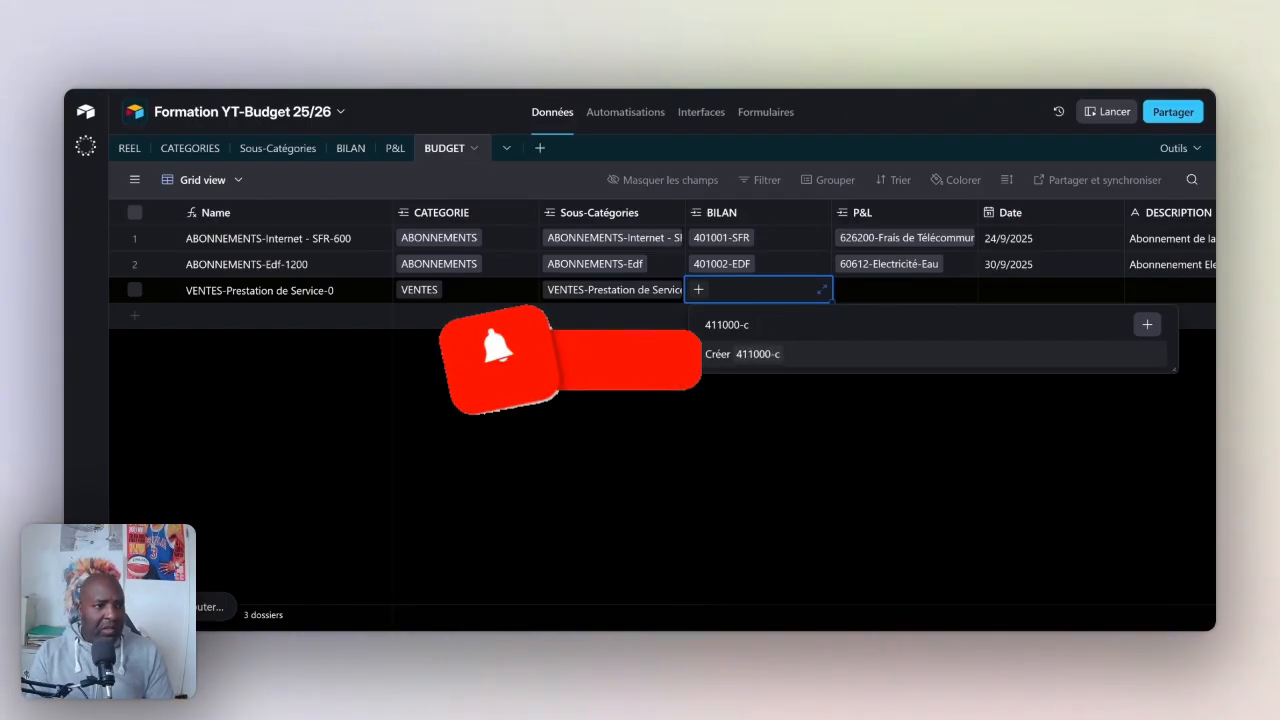
text(Clients)
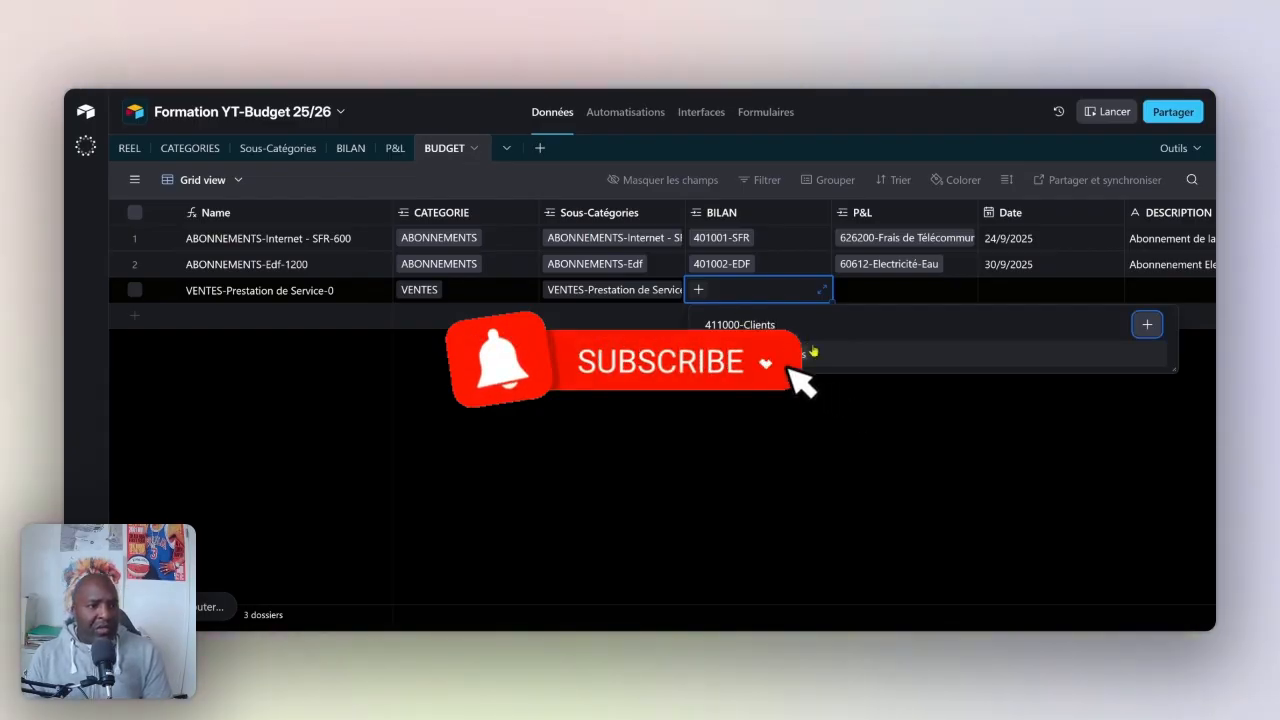
click(818, 358)
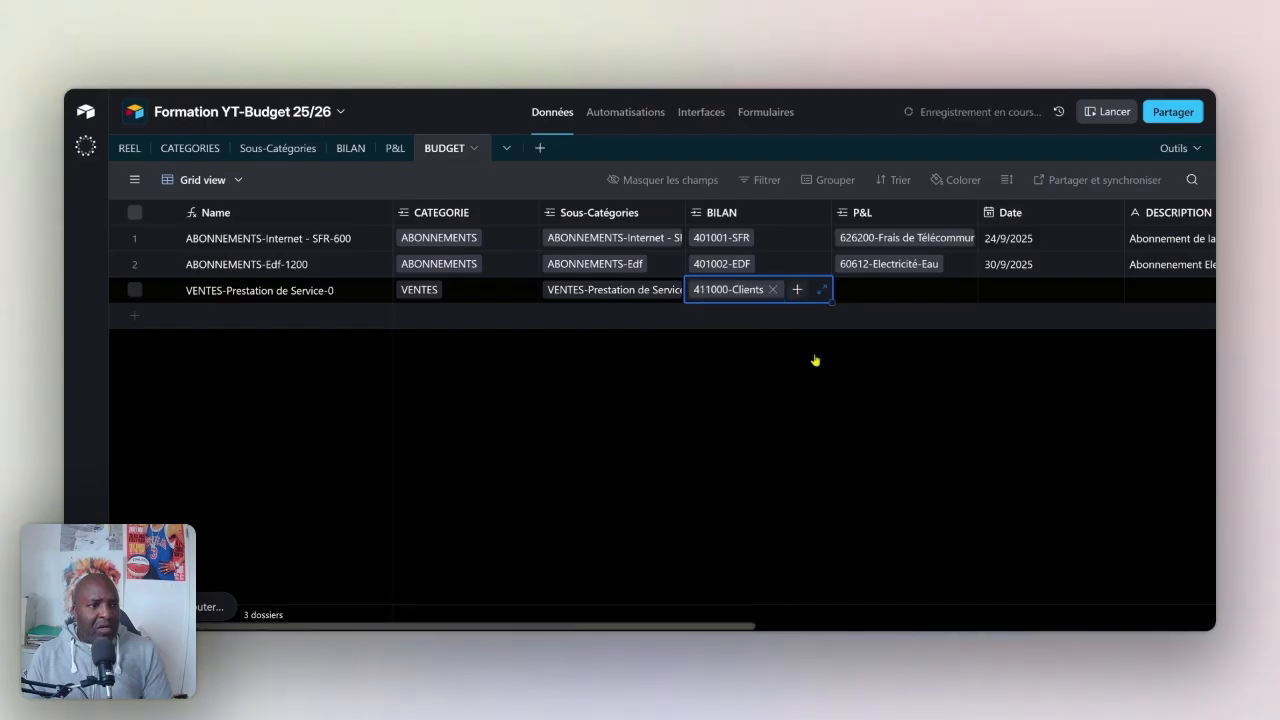
- Create the P&L record "706000-Prestations de Service Global" and link it to the VENTES-Prestation de Service budget record
click(845, 291)
click(844, 292)
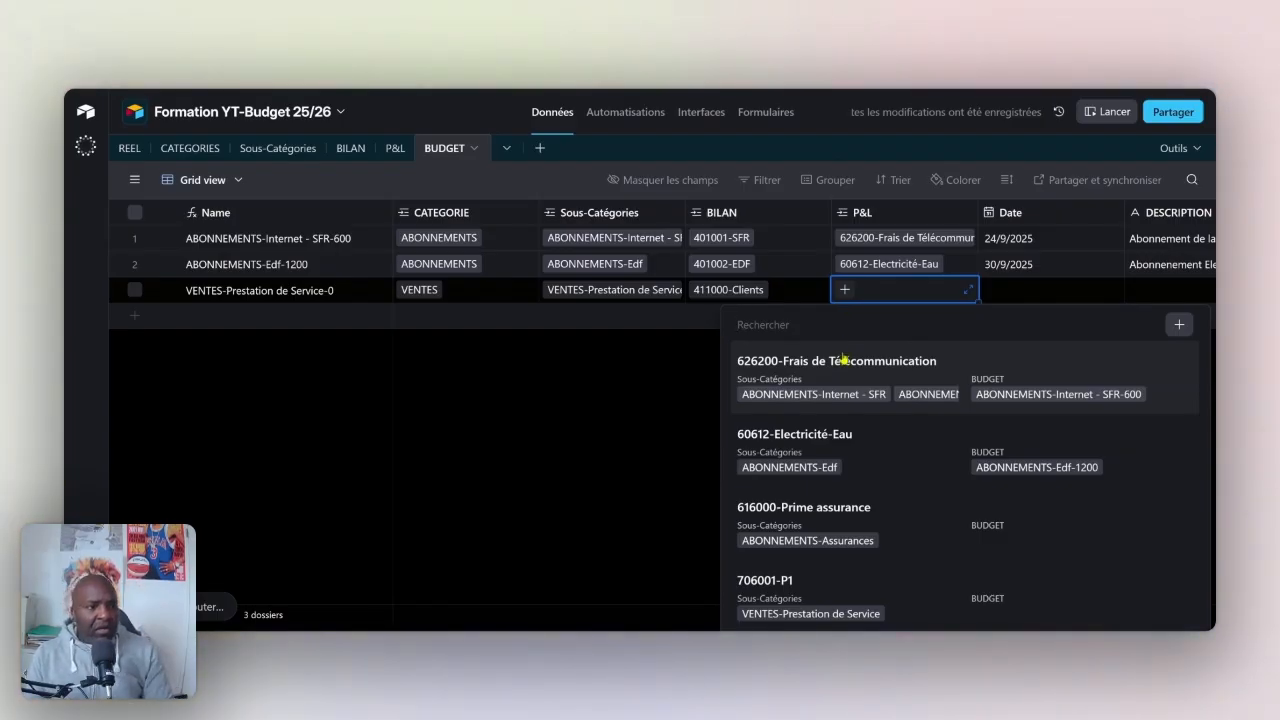
text(7060)
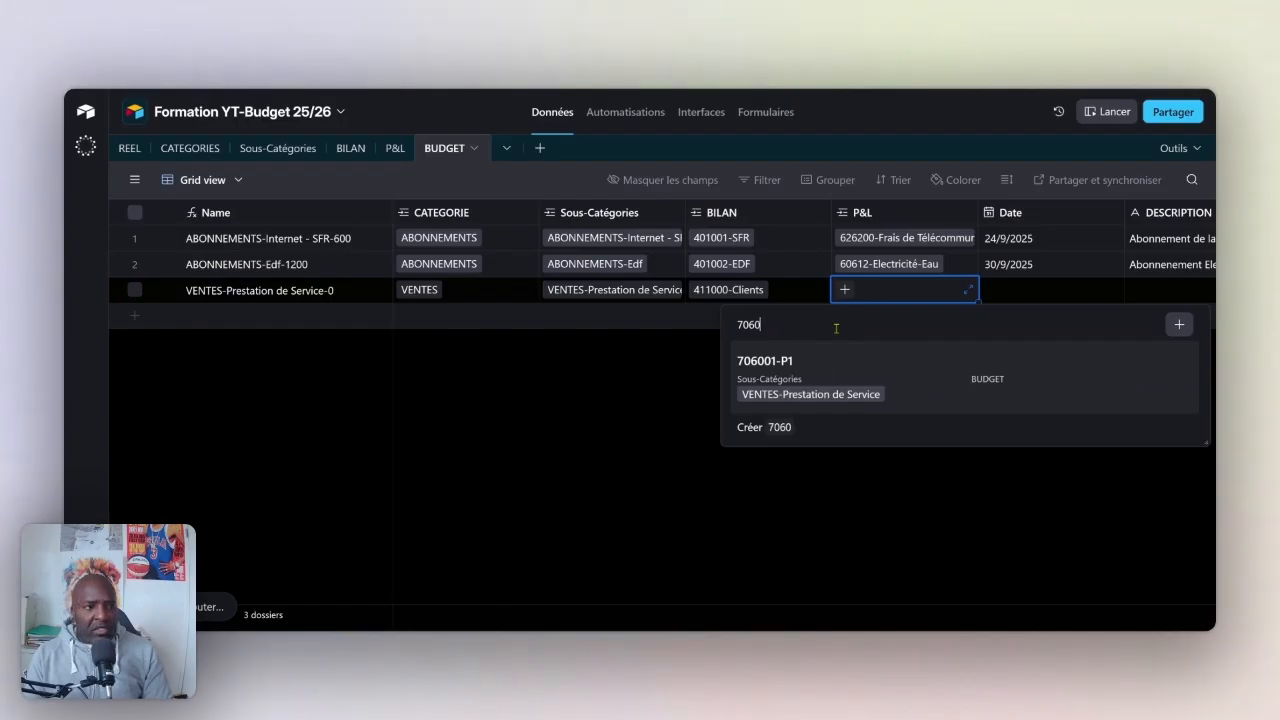
text(00-Pre)
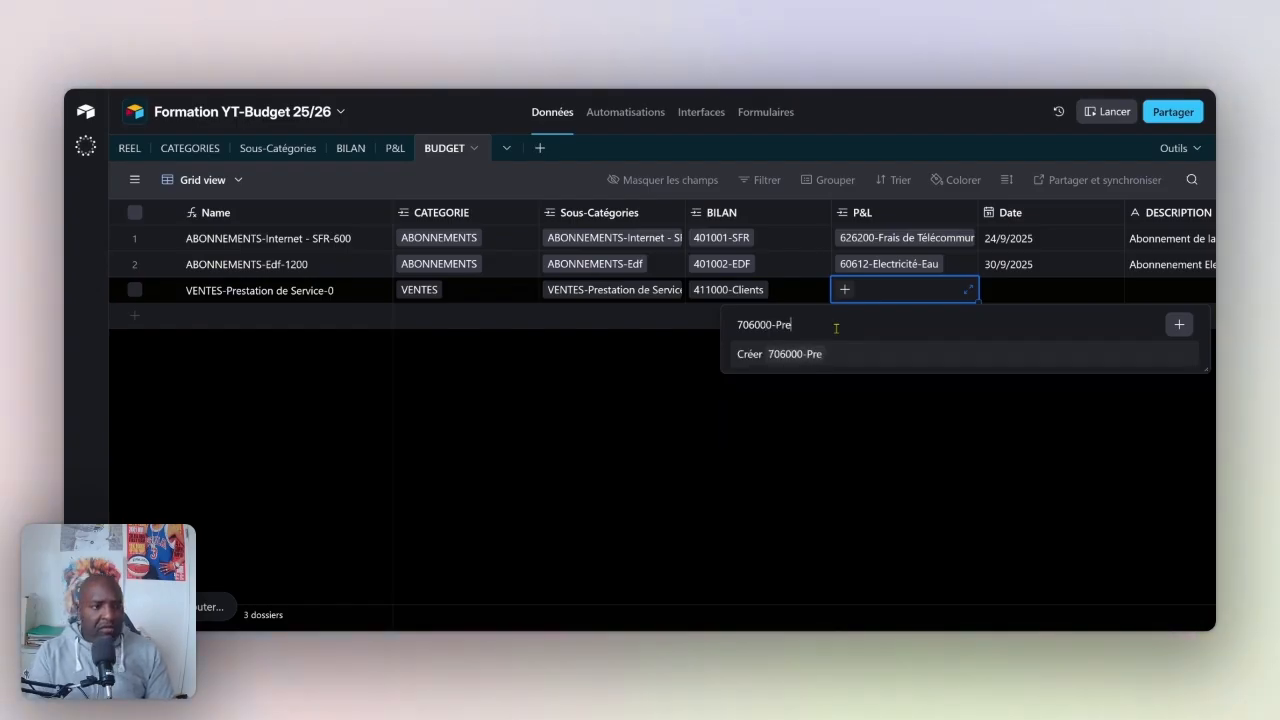
text(station)
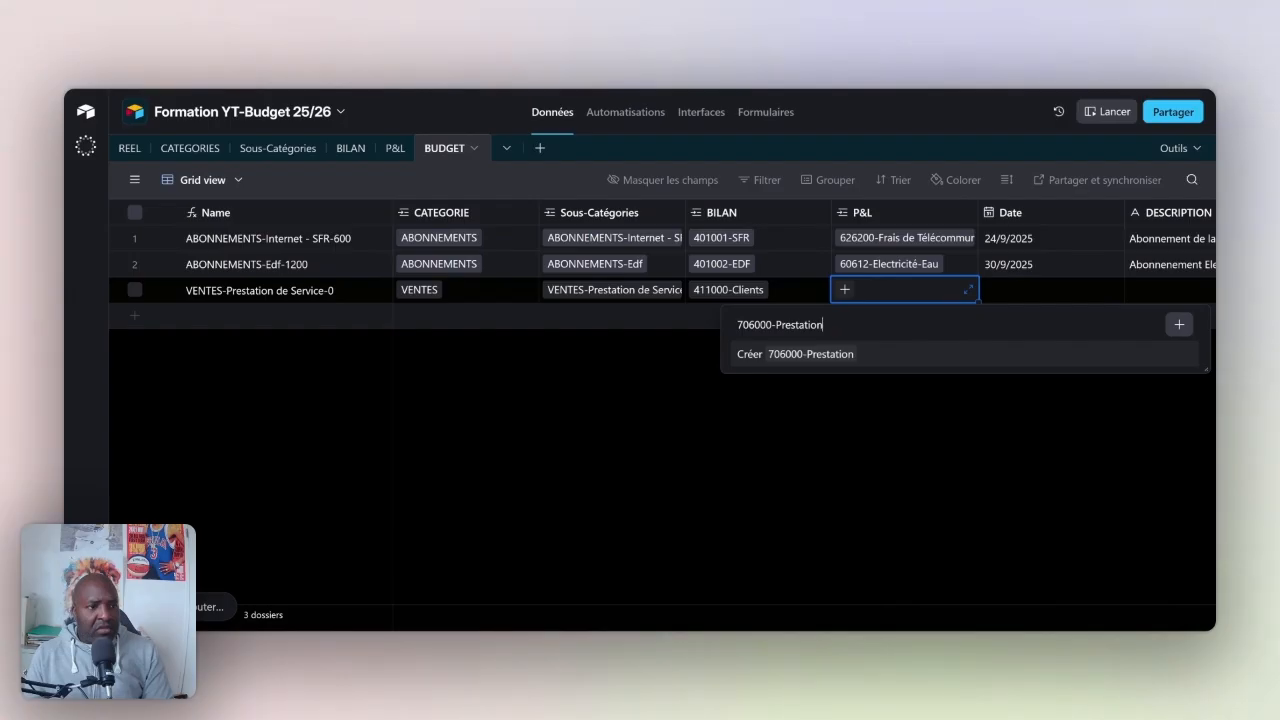
text(s)
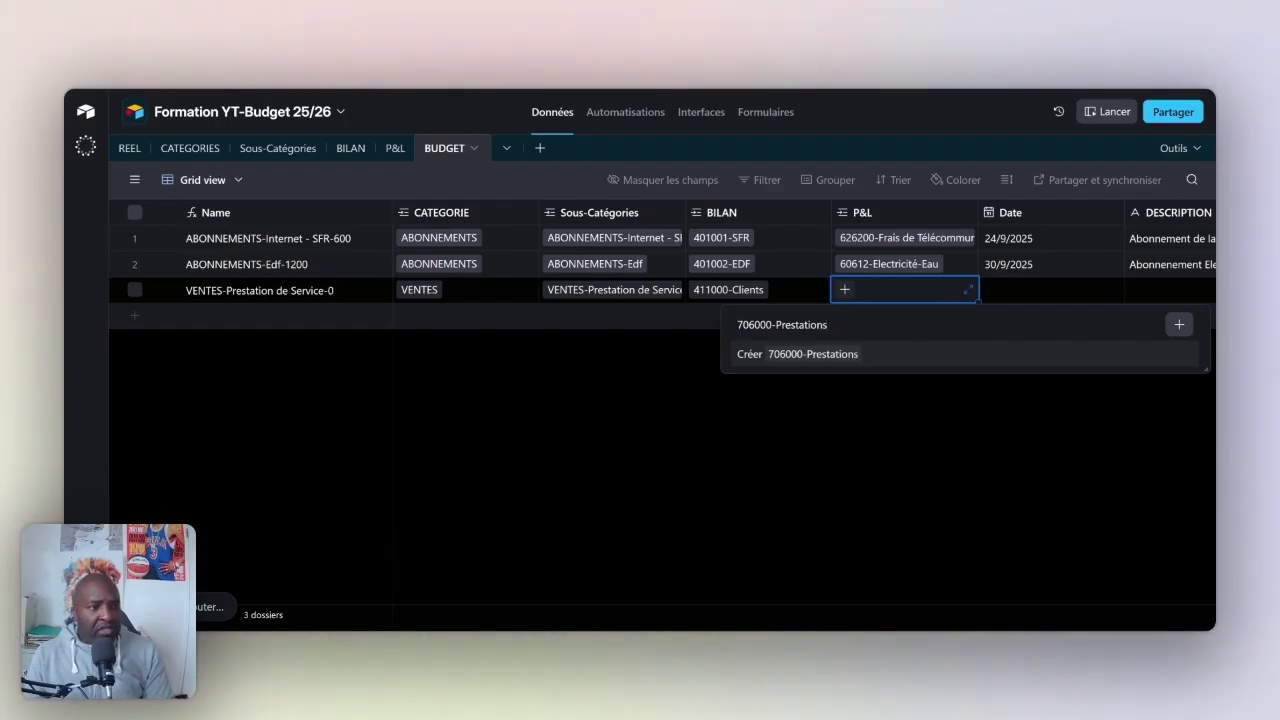
text( de Serv)
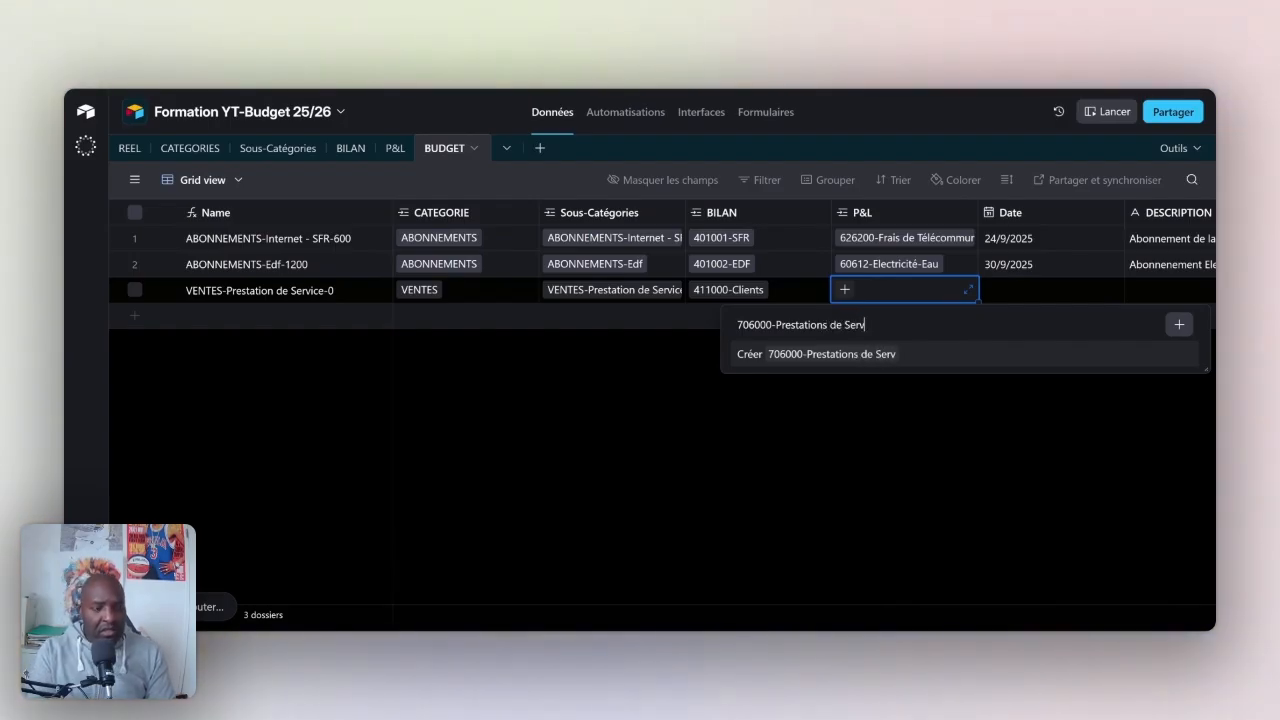
text(ice Global)
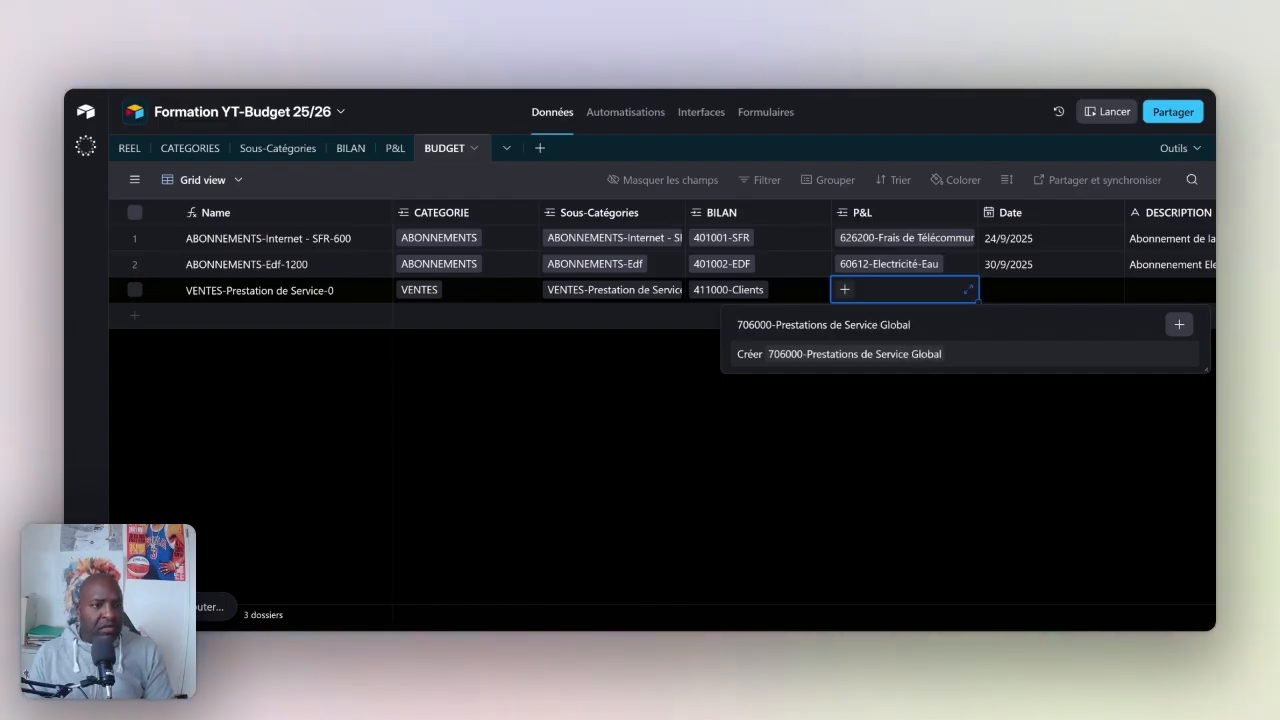
key(Tab)
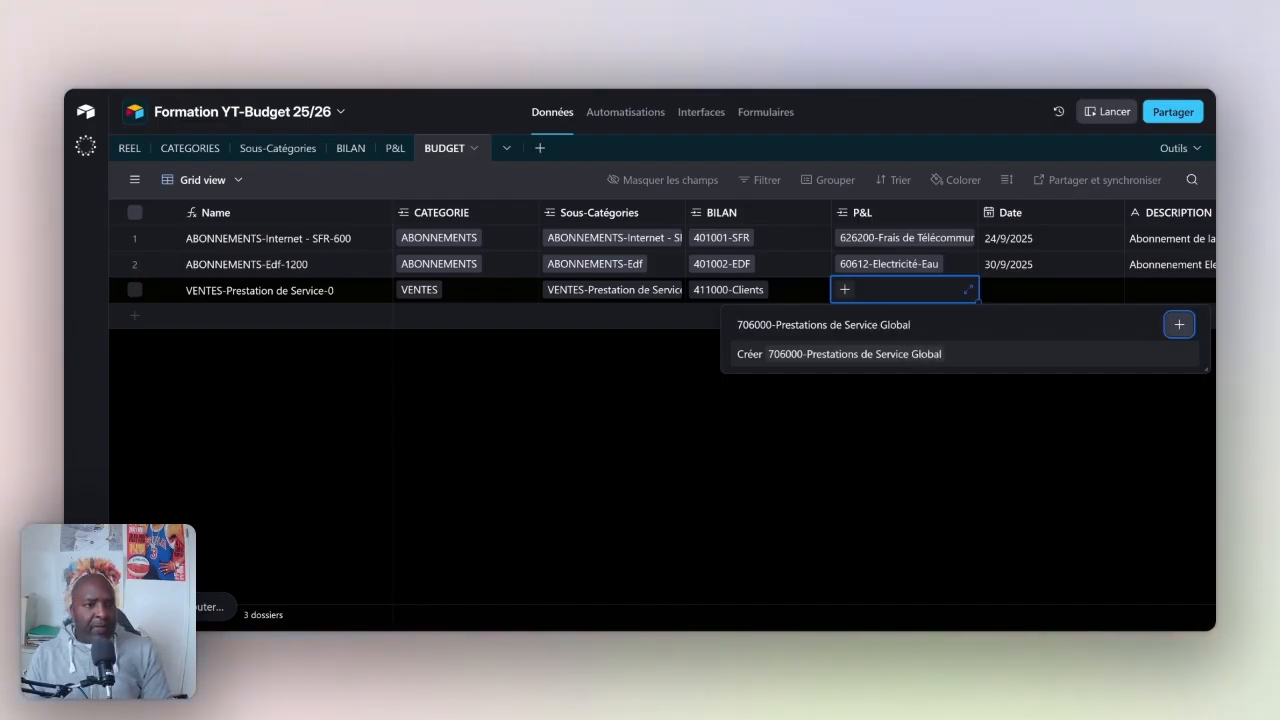
click(889, 354)
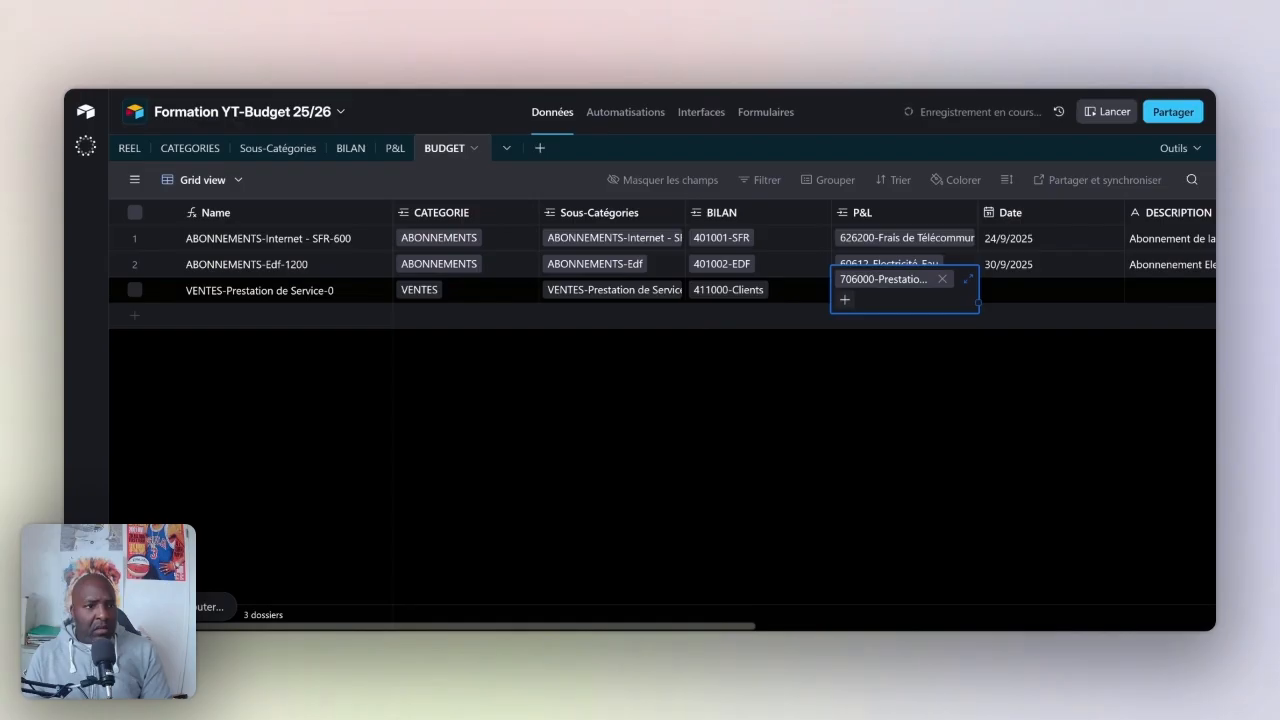
click(879, 517)
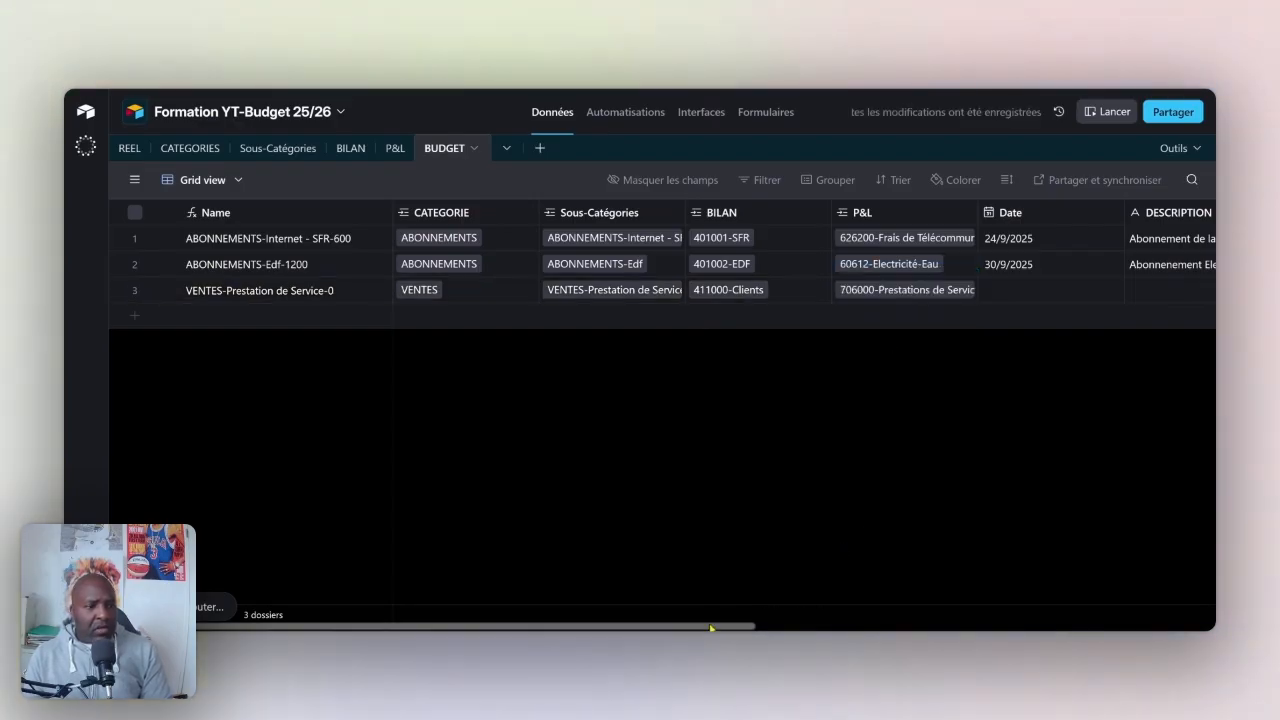
- Enter "Les Ventes prévsionnelles" as the DESCRIPTION of the VENTES-Prestation de Service budget record
drag(713, 626, 865, 607)
scroll(894, 606, right, 3)
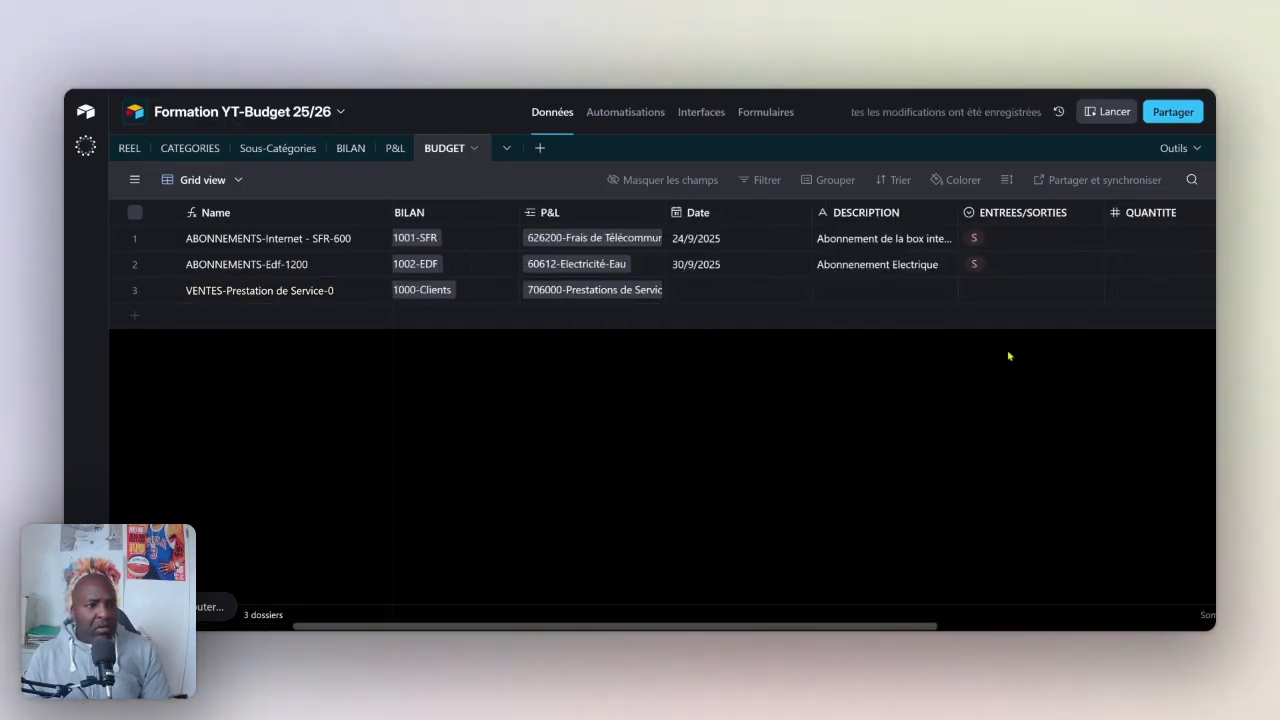
click(902, 293)
click(898, 291)
text(L)
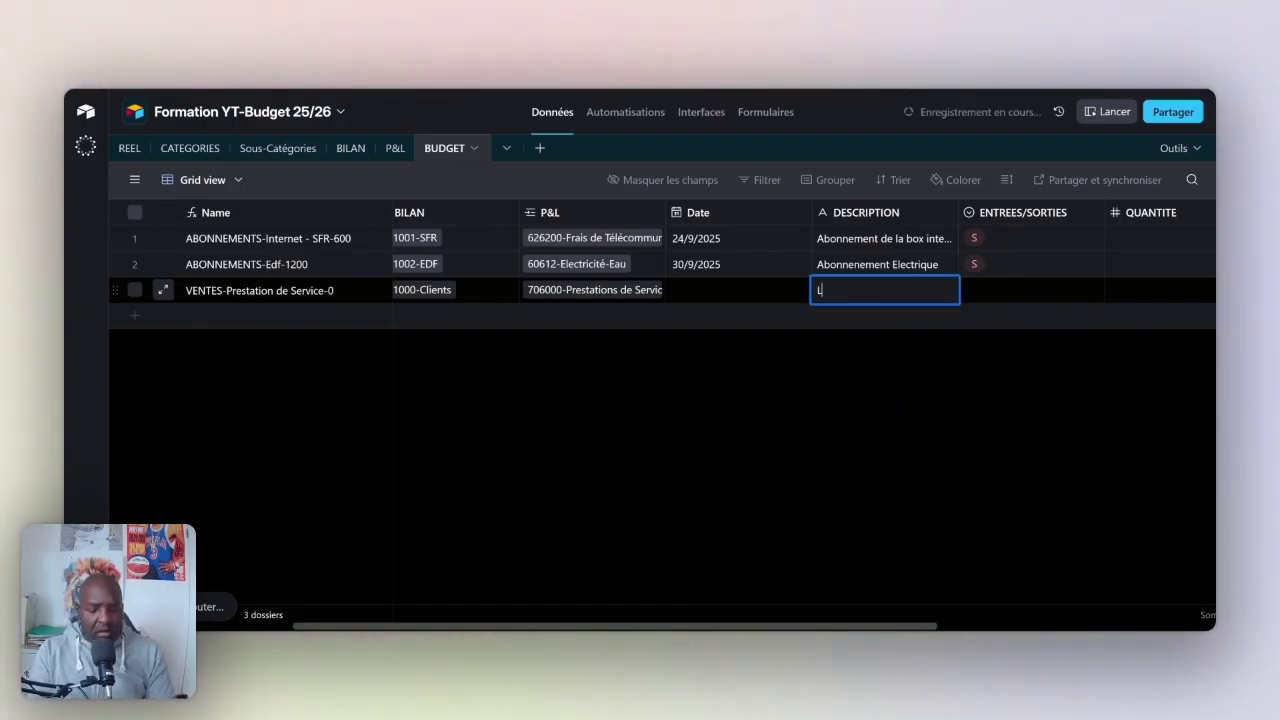
text(es Ventes pré)
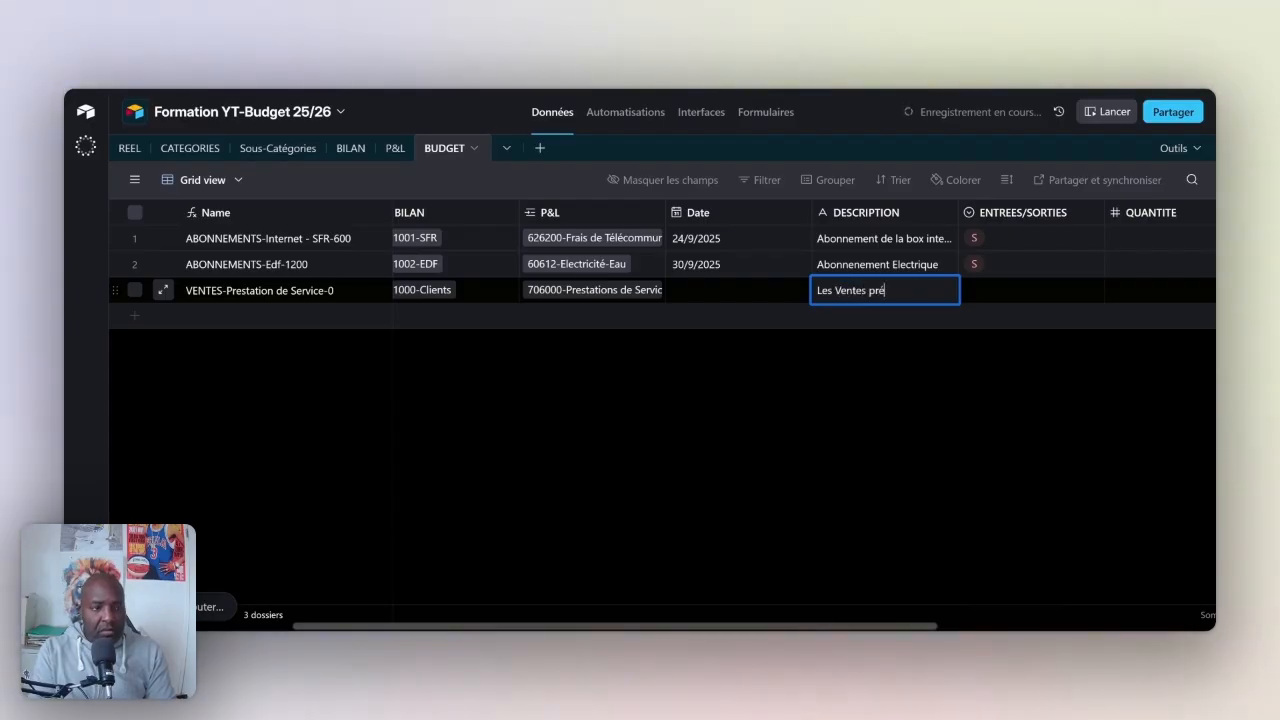
text(vsionnel)
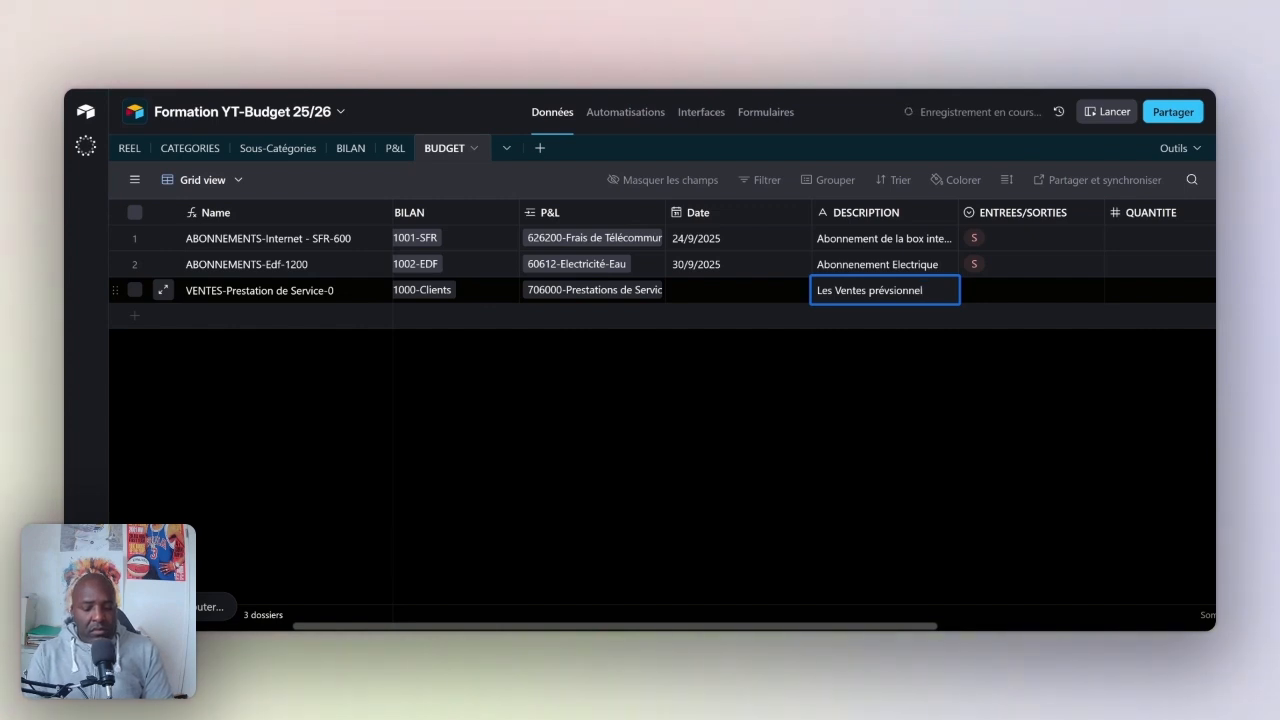
text(s)
text(les)
key(Tab)
- Set ENTREES/SORTIES to E for the VENTES-Prestation de Service budget record
click(1087, 295)
click(988, 376)
key(Tab)
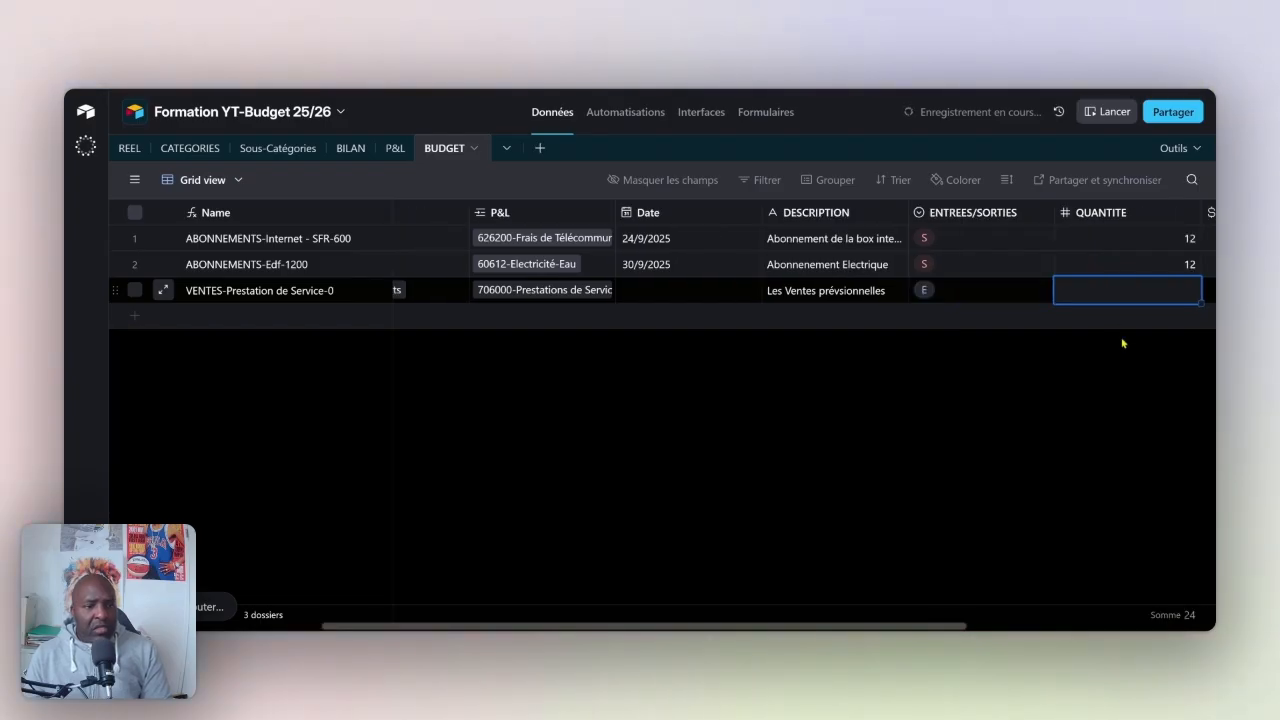
- Set the VENTES-Prestation de Service budget record's QUANTITE to 12 and its MONTANT MENSUEL to 100000
drag(943, 628, 946, 628)
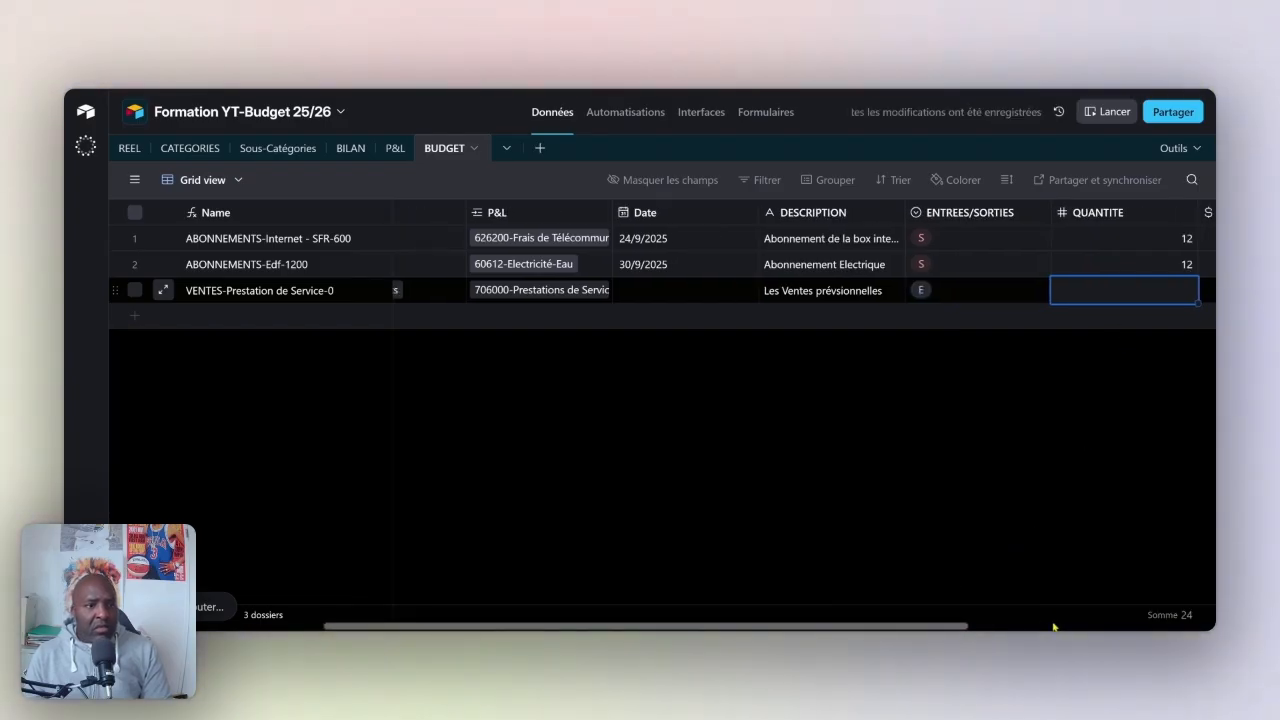
scroll(1053, 627, right, 5)
text(12)
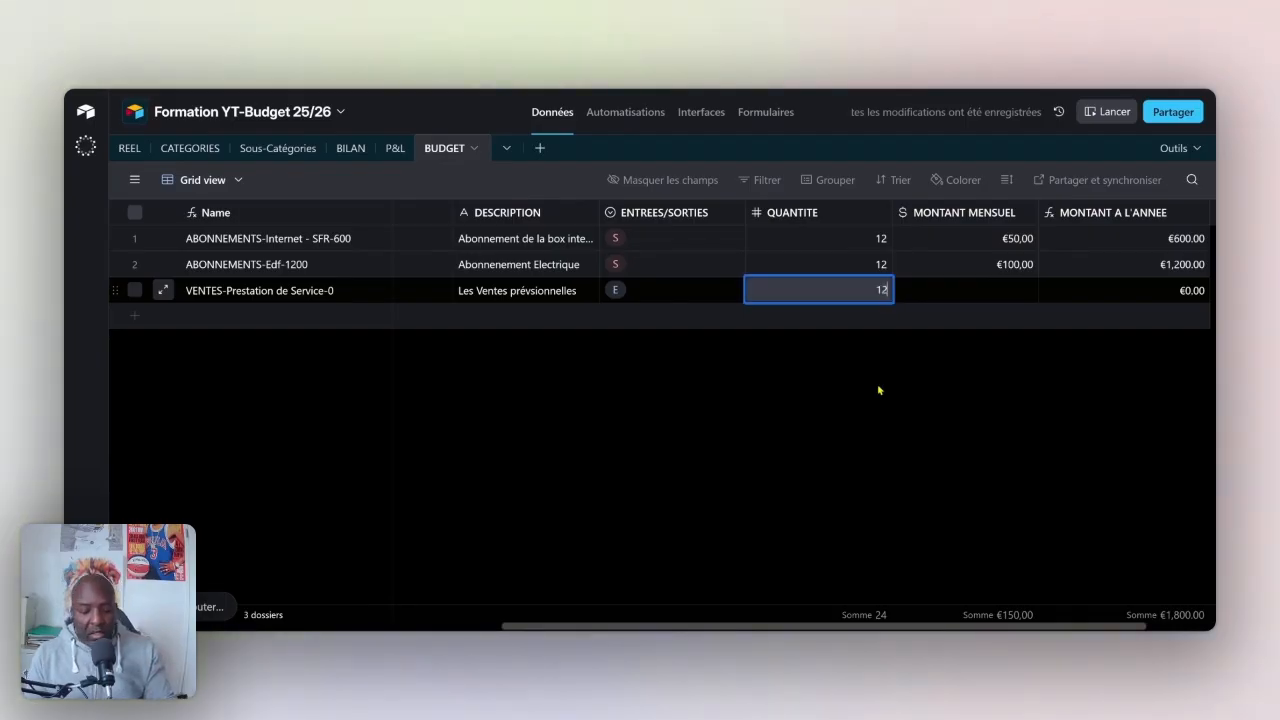
key(Tab)
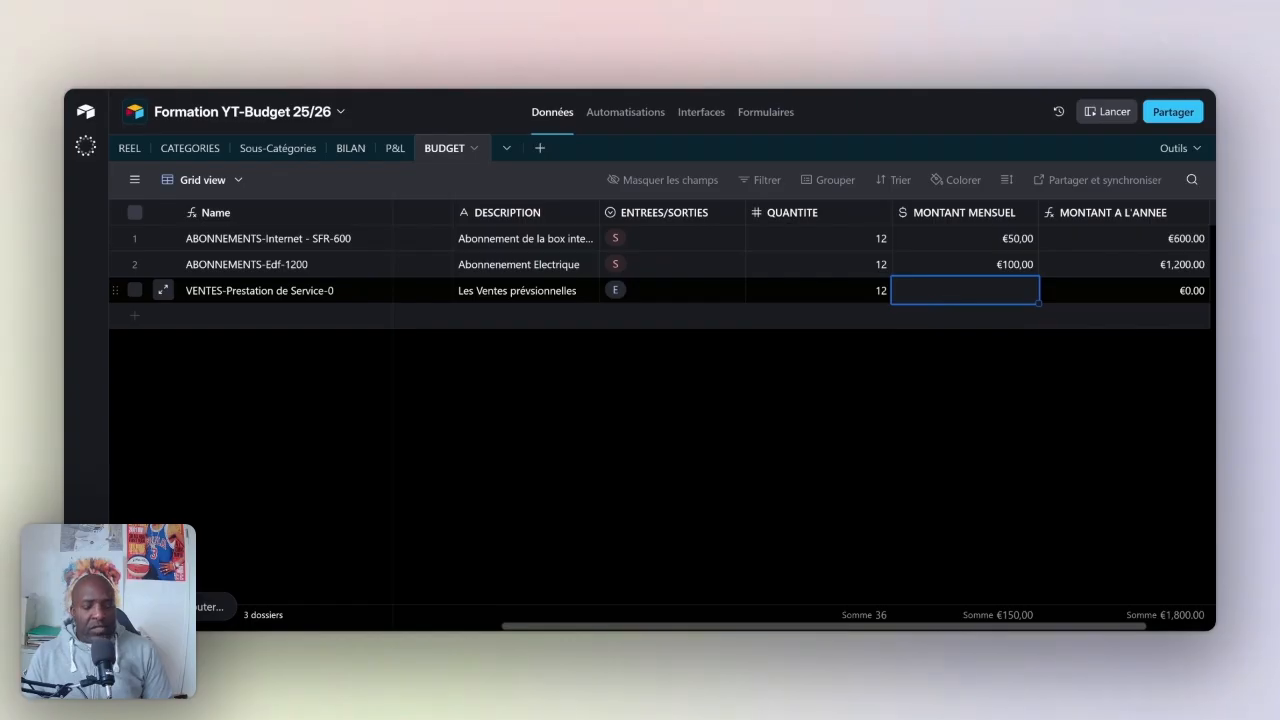
text(100000)
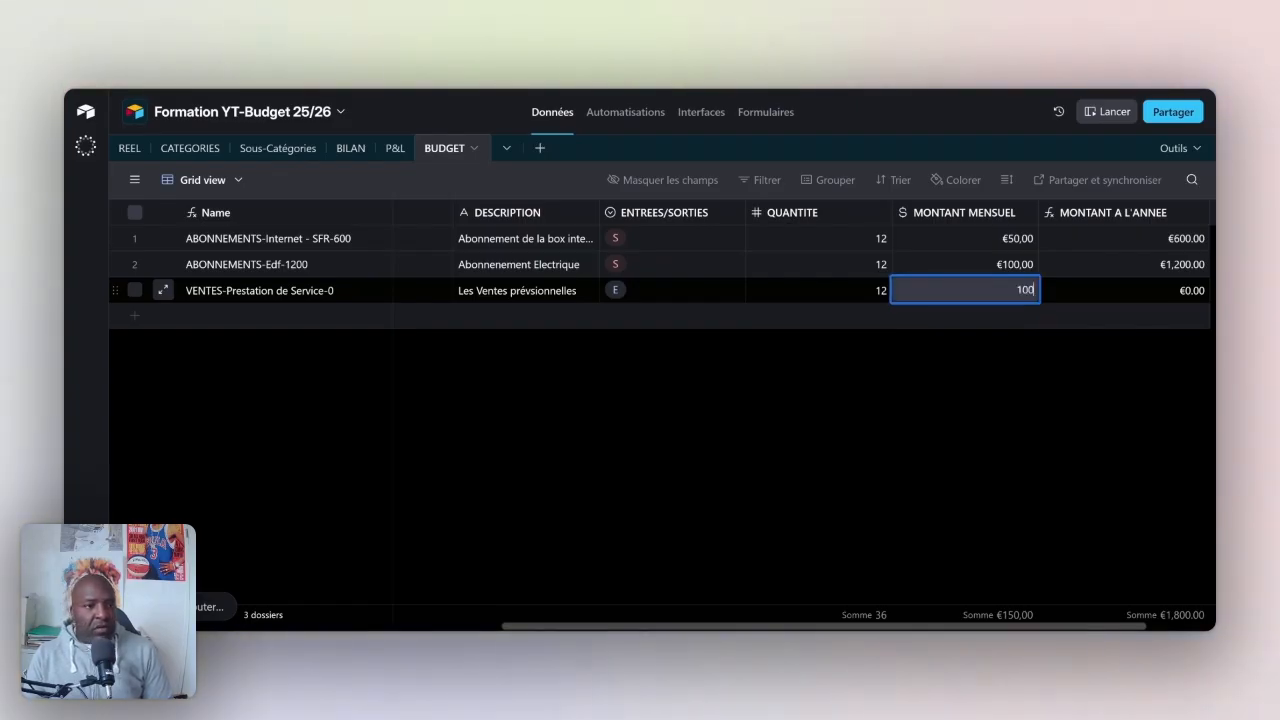
key(Return)
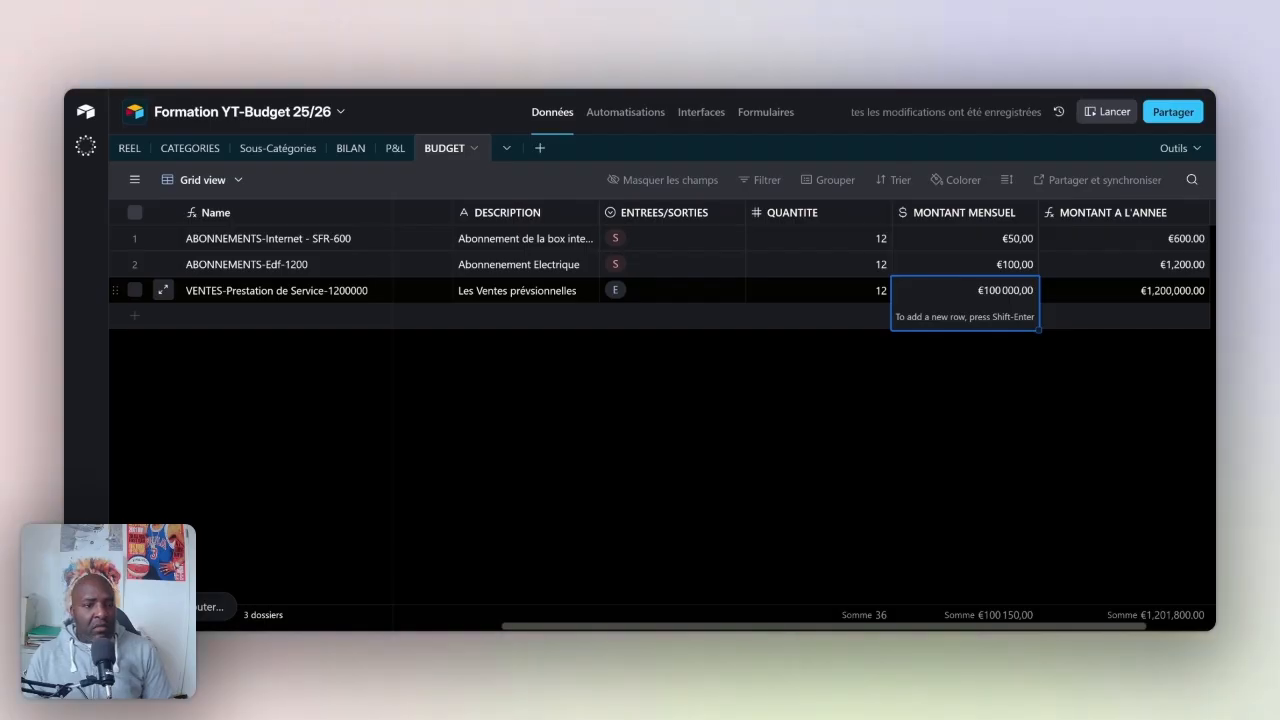
- Change the MONTANT MENSUEL of the VENTES-Prestation de Service budget record to 10000
double_click(948, 290)
key(BackSpace)
key(BackSpace)
key(BackSpace)
key(BackSpace)
key(BackSpace)
key(BackSpace)
key(BackSpace)
key(BackSpace)
key(BackSpace)
key(BackSpace)
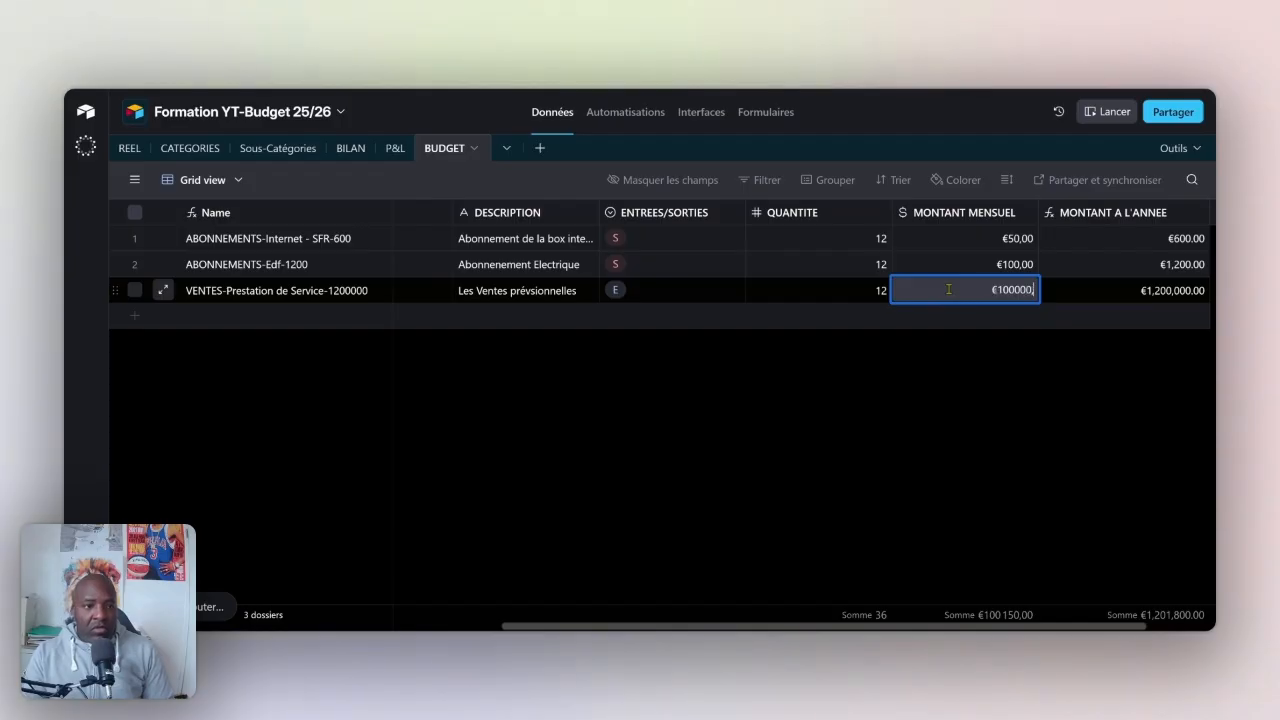
text(10000)
key(Return)
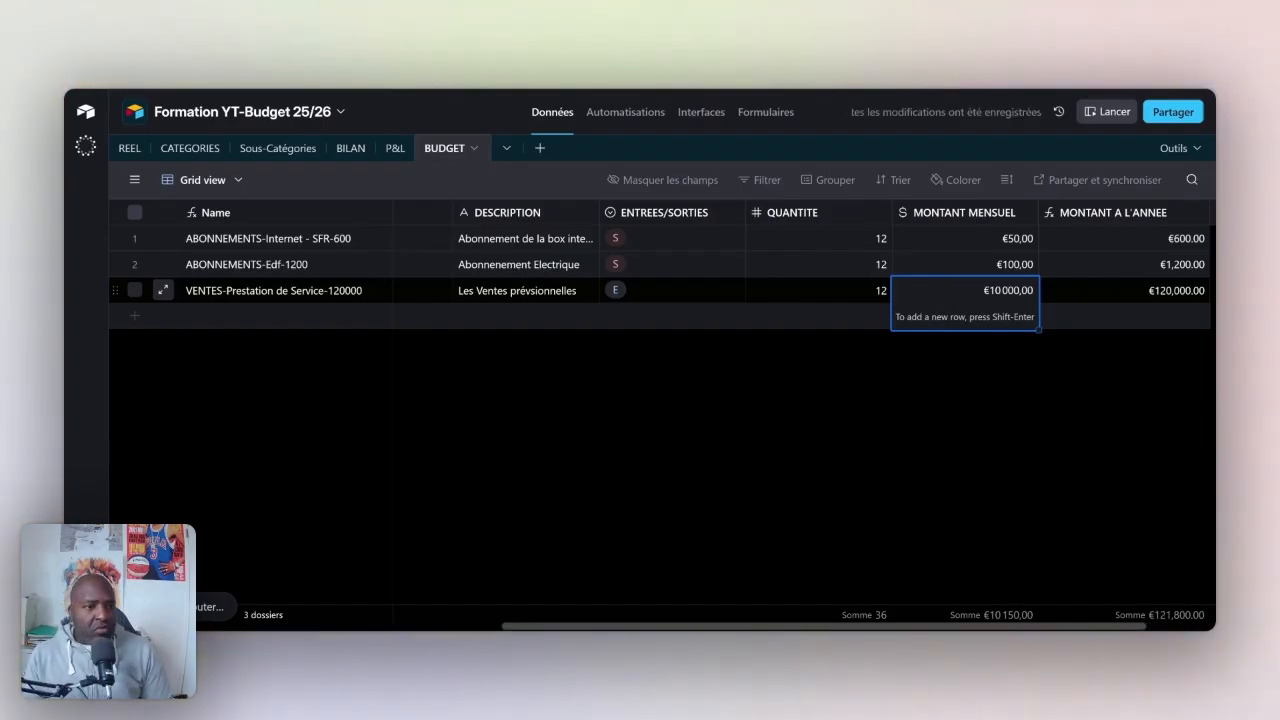
click(866, 437)
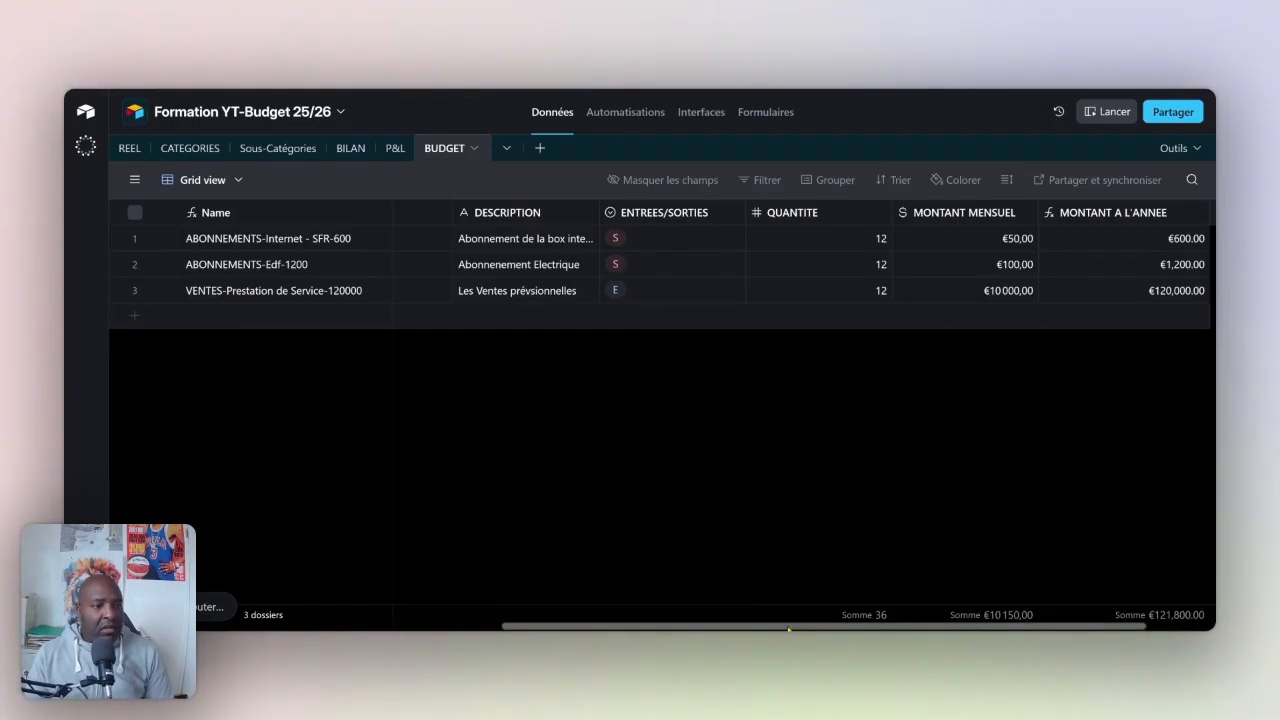
- Review the REEL and CATEGORIES tables, and add a record labelled "Article de sport" to the Sous-Catégories table
scroll(937, 614, right, 3)
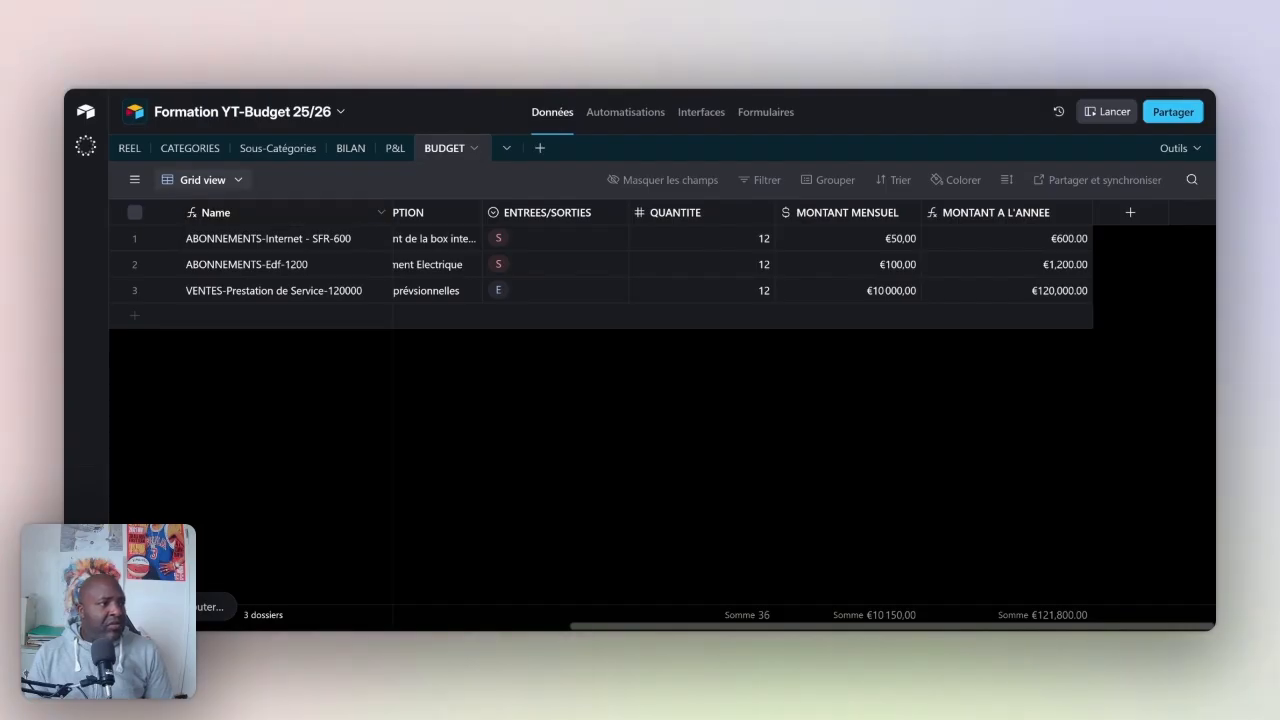
click(128, 150)
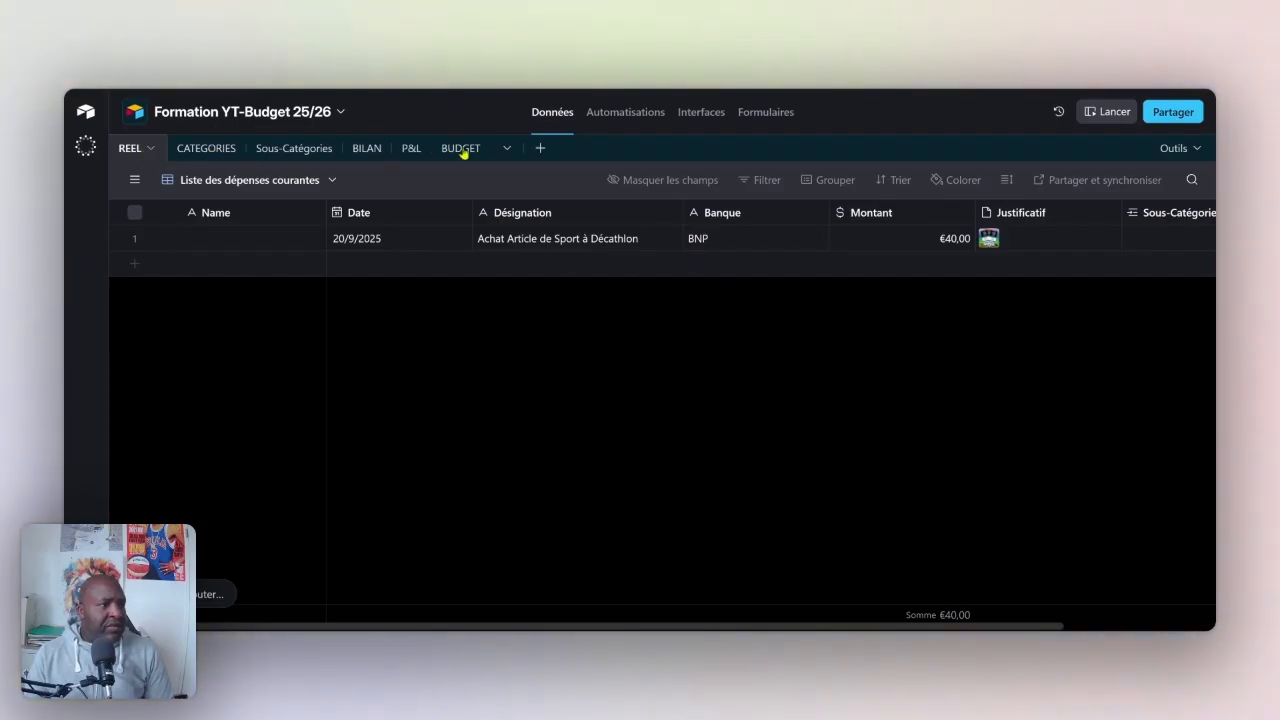
click(215, 148)
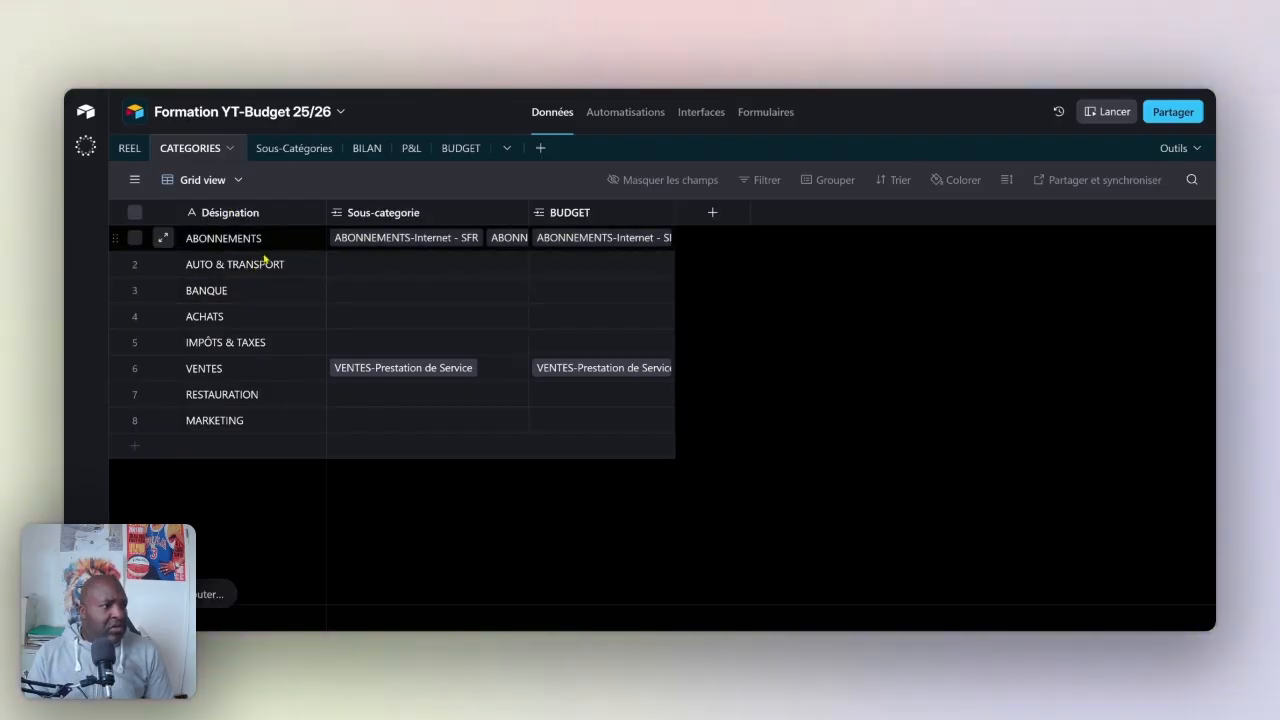
click(266, 322)
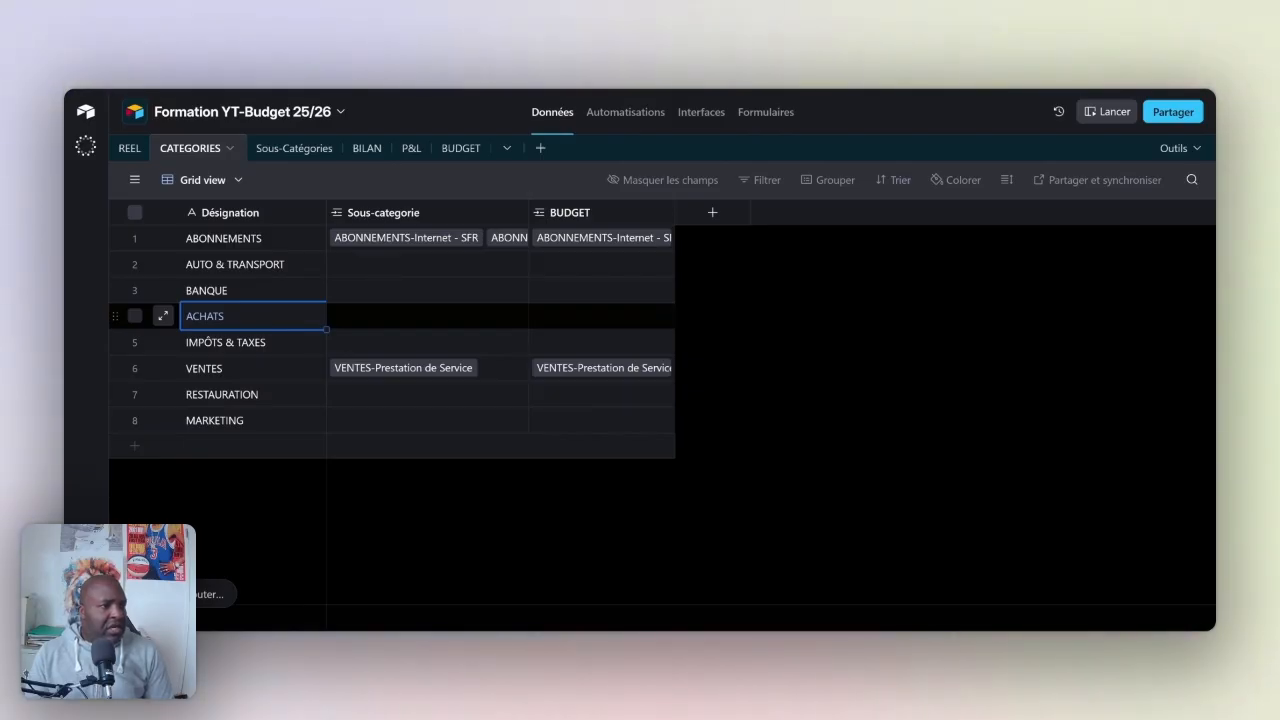
click(289, 150)
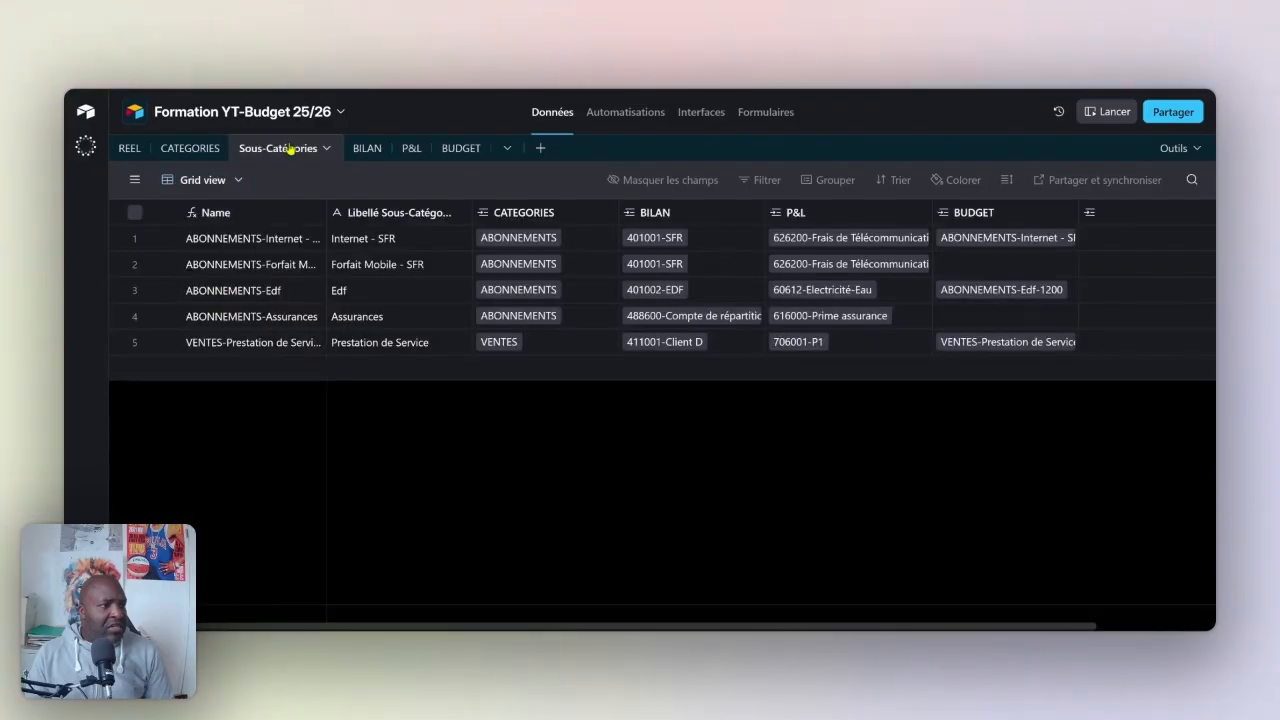
click(136, 372)
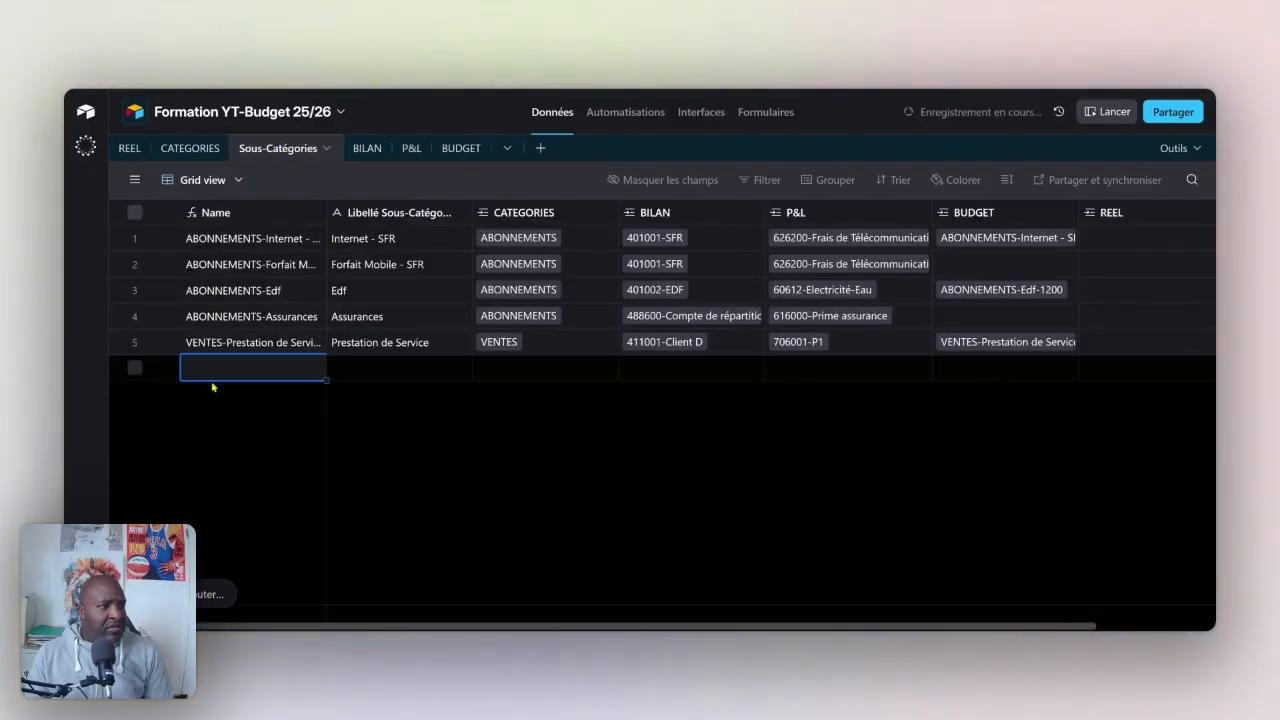
click(345, 370)
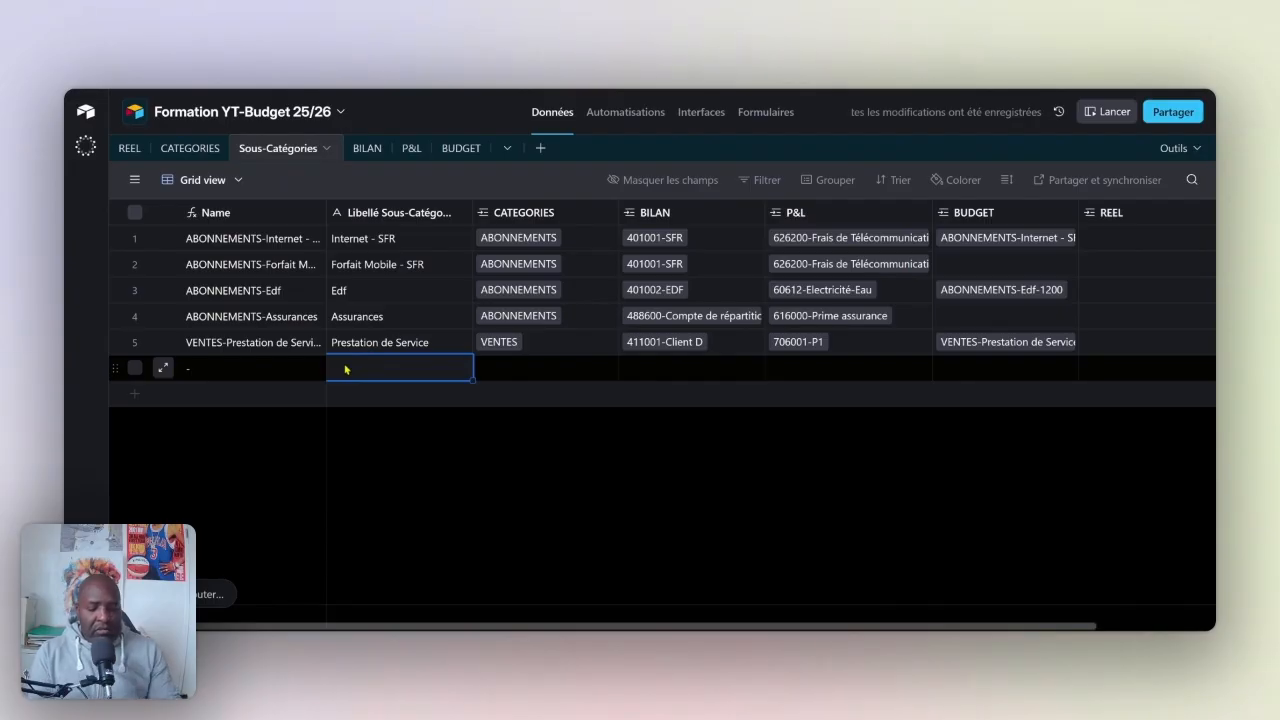
text(Article d)
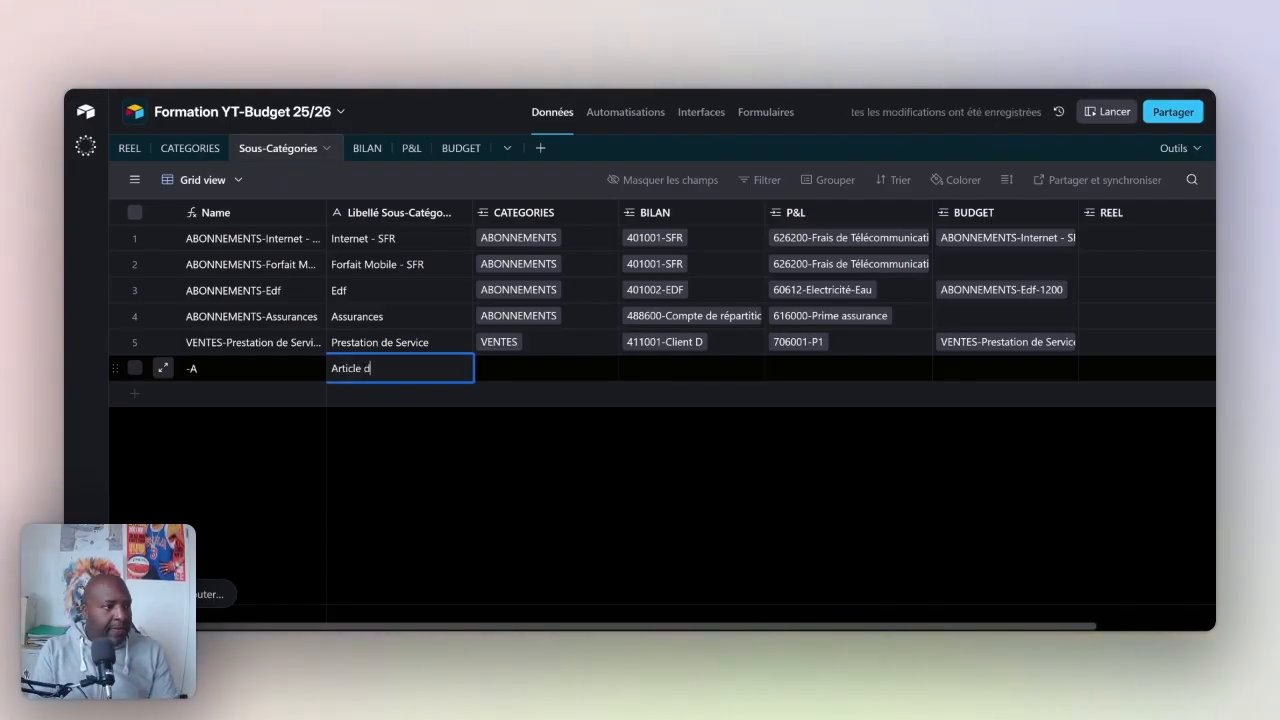
text(e sport)
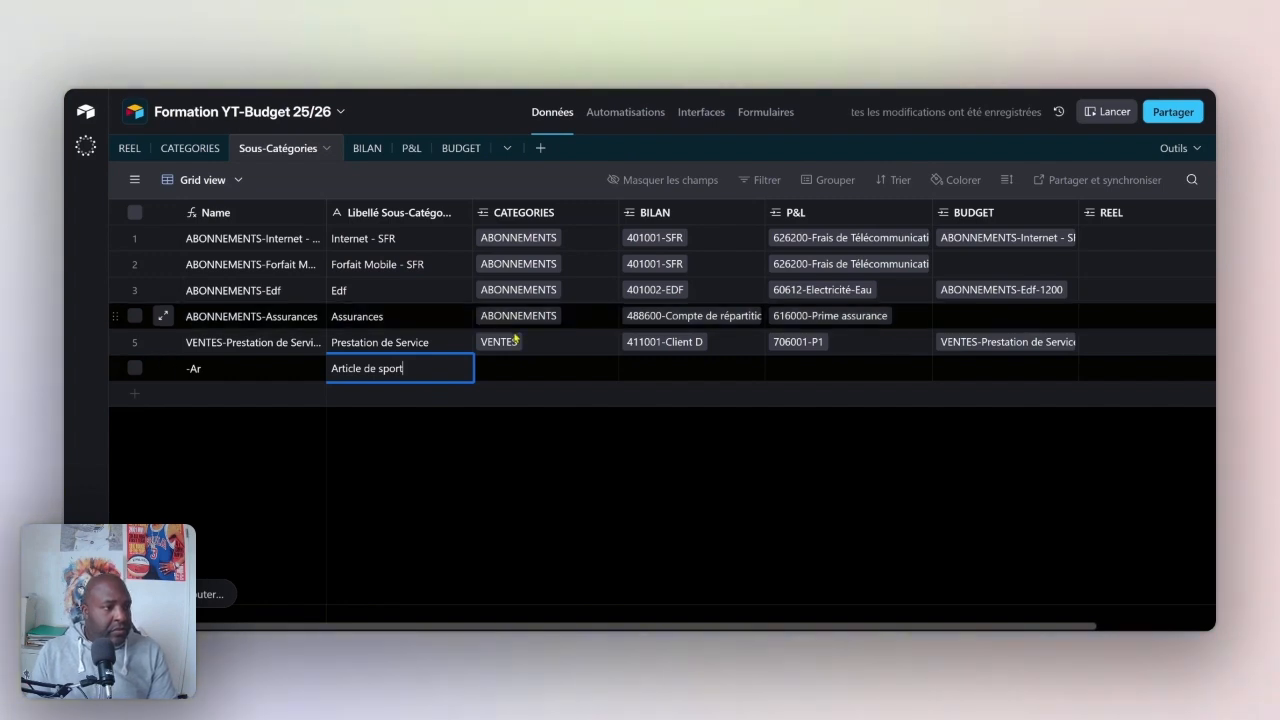
- Link the Article de sport sub-category to the ACHATS category
click(512, 369)
click(485, 368)
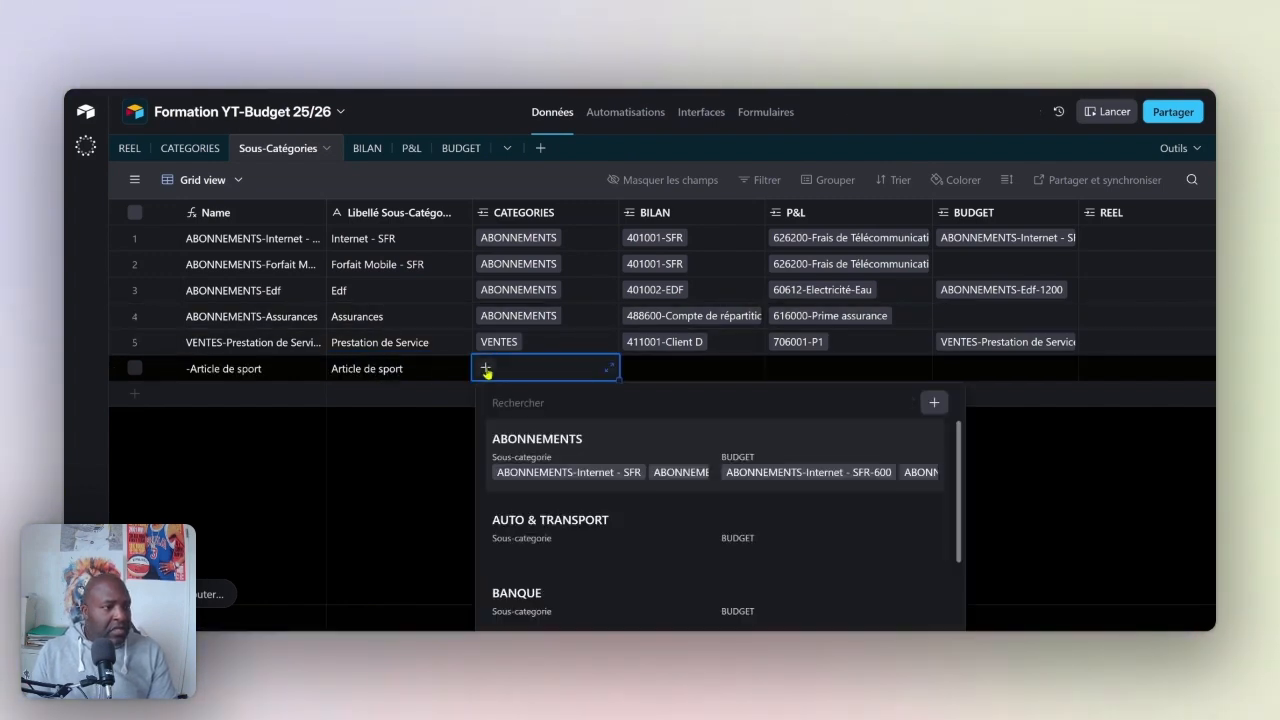
scroll(560, 531, down, 2)
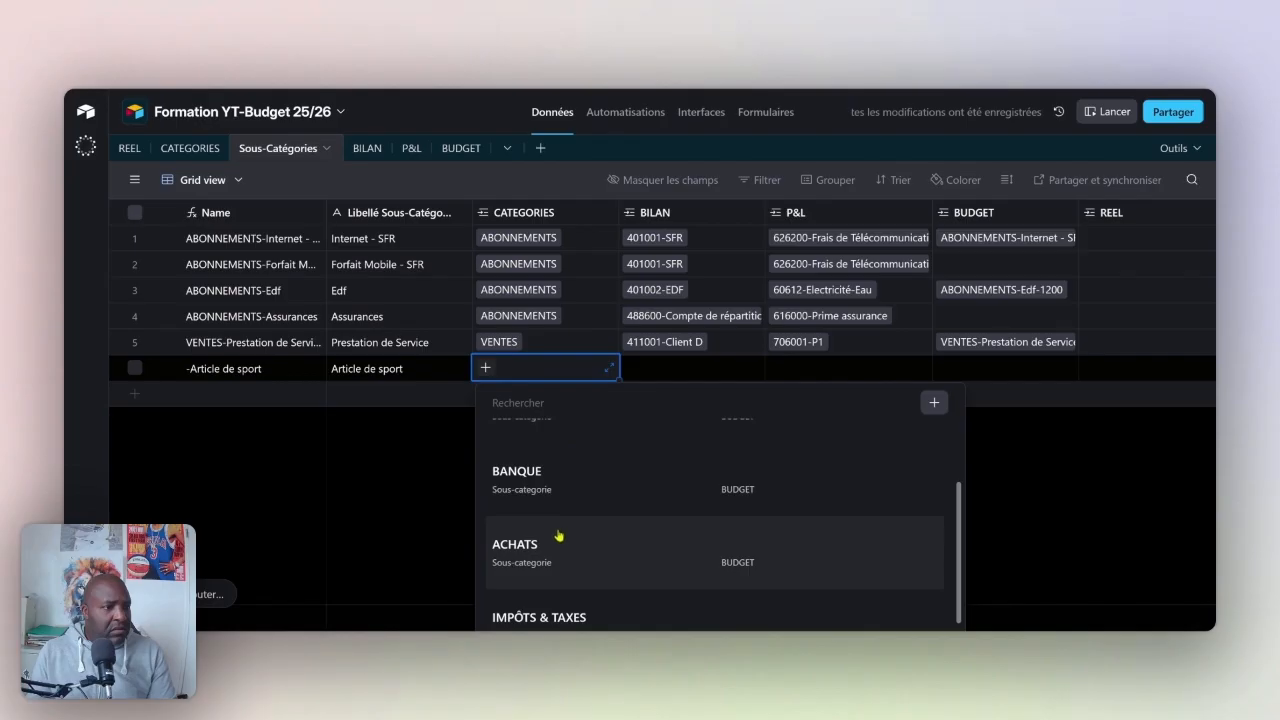
click(559, 536)
- Create the account 401003-Décathlon and link it in the BILAN field of the Article de sport sub-category
click(650, 370)
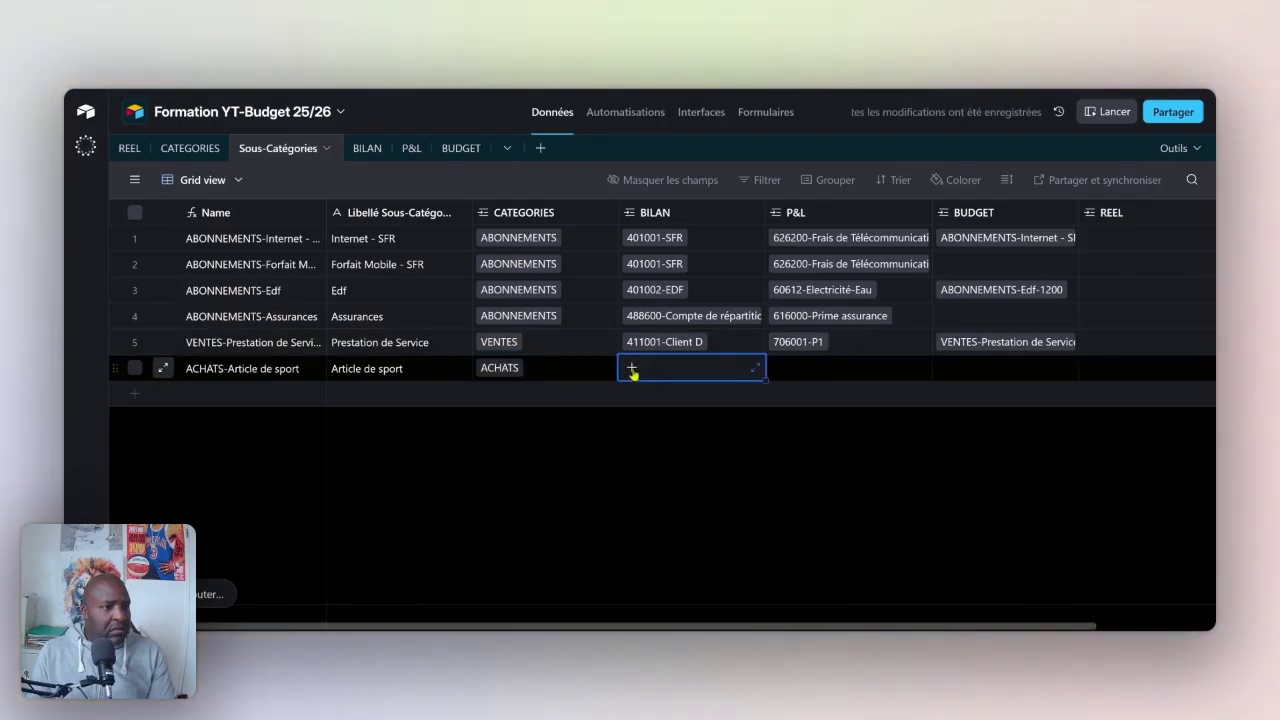
click(631, 370)
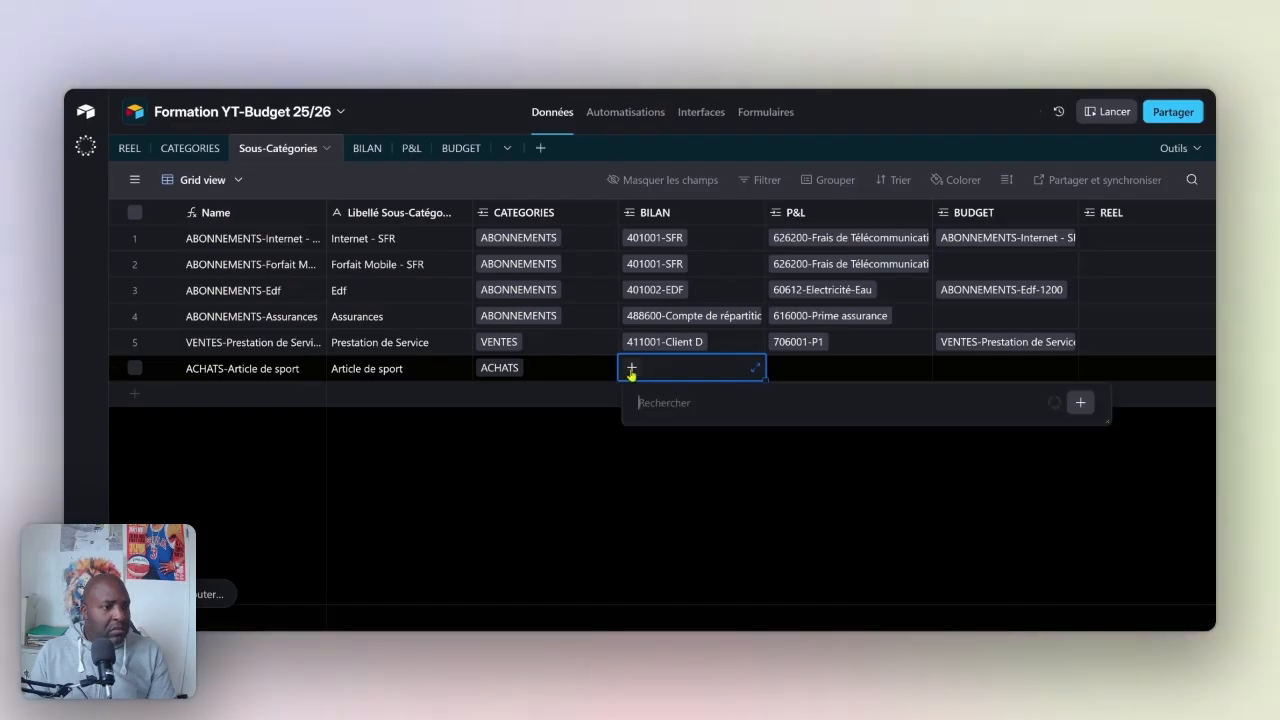
text(40100)
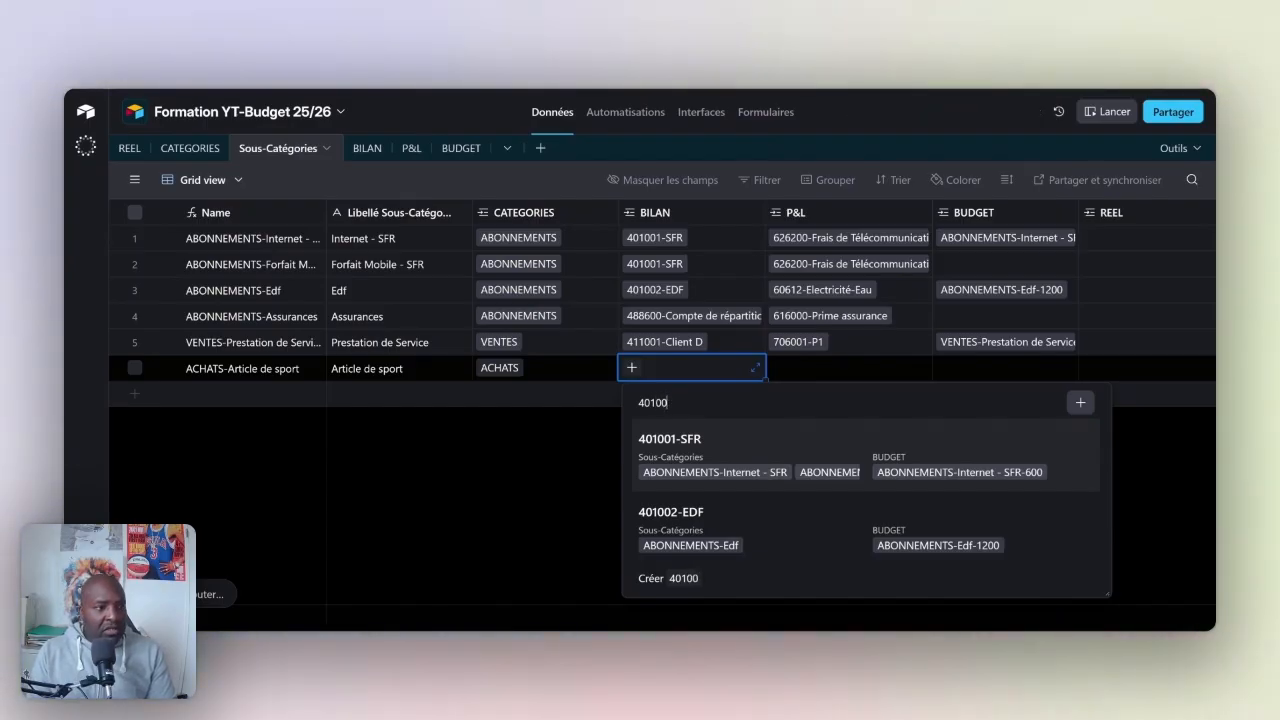
text(3-Décathlon)
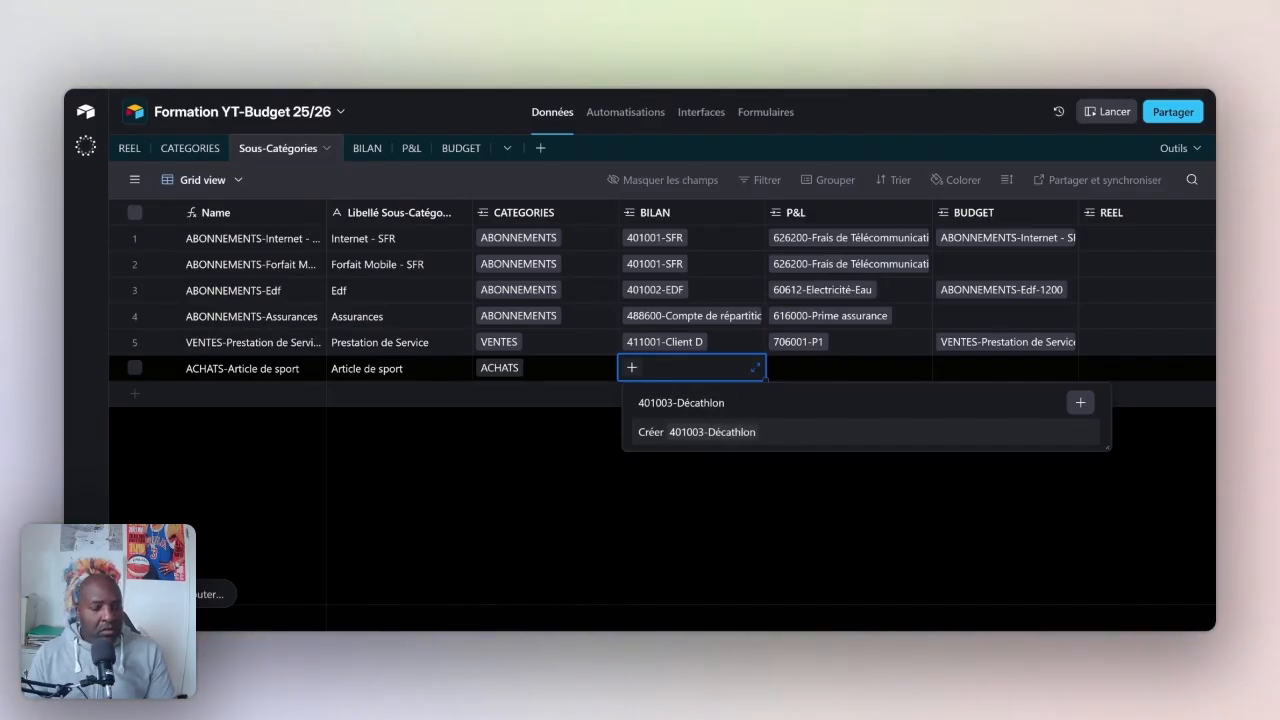
key(Return)
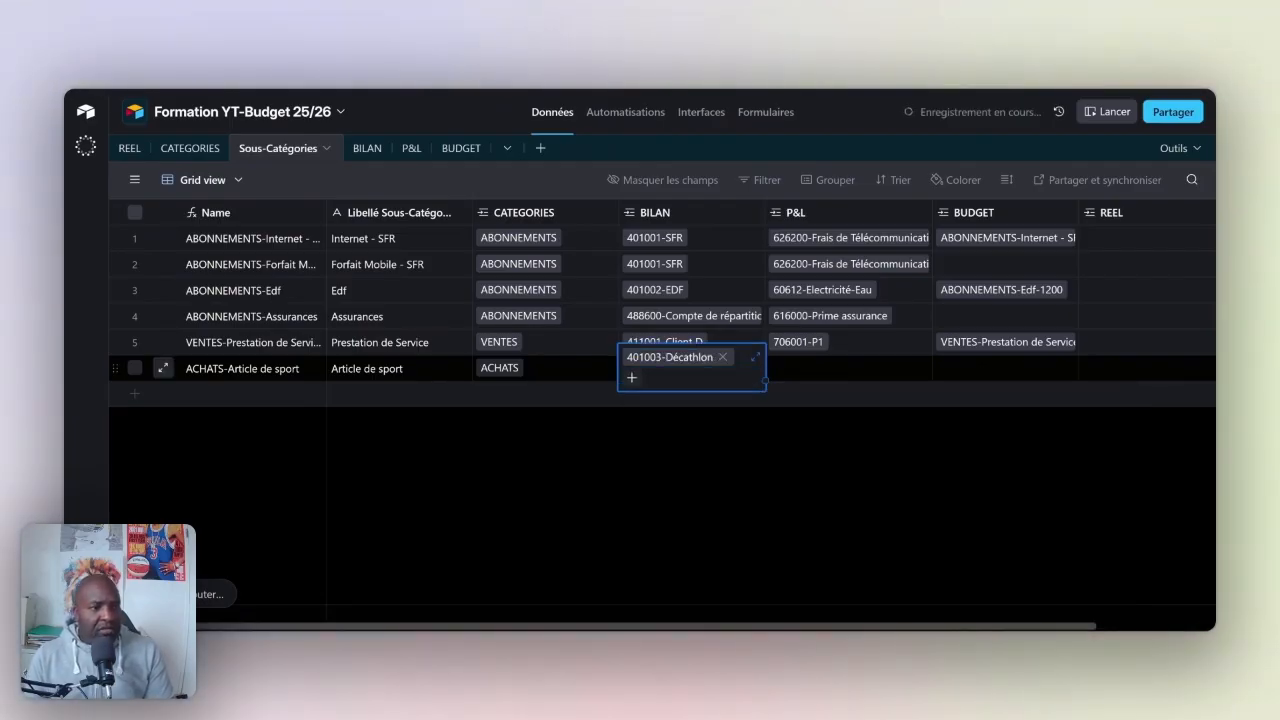
- Create the account 606800-Article de sport and link it in the P&L field of the Article de sport sub-category
click(785, 370)
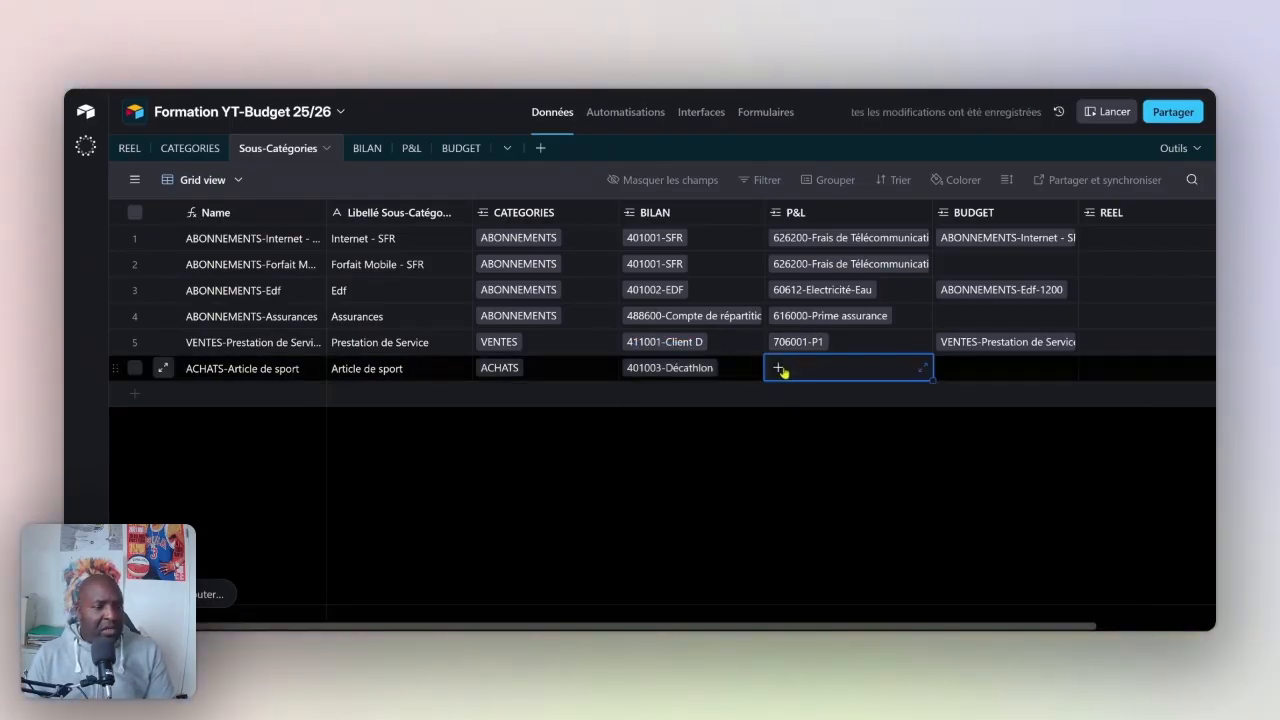
click(778, 369)
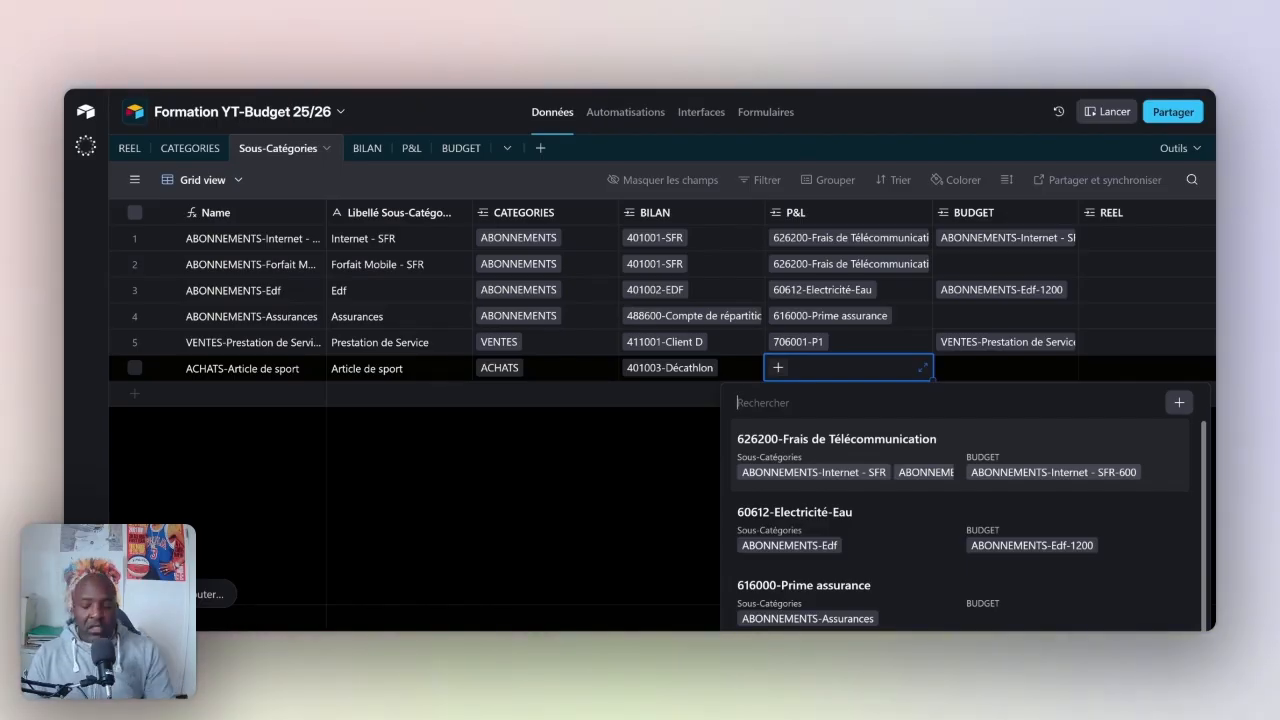
text(606)
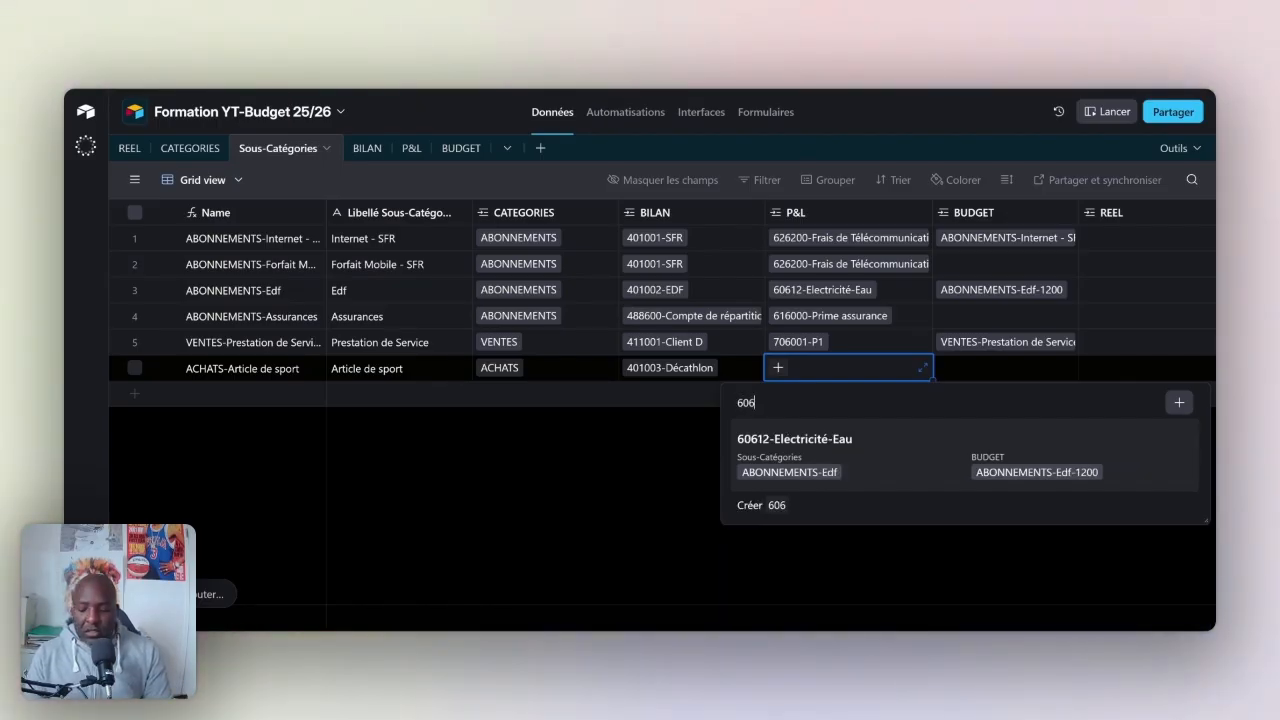
text(800-)
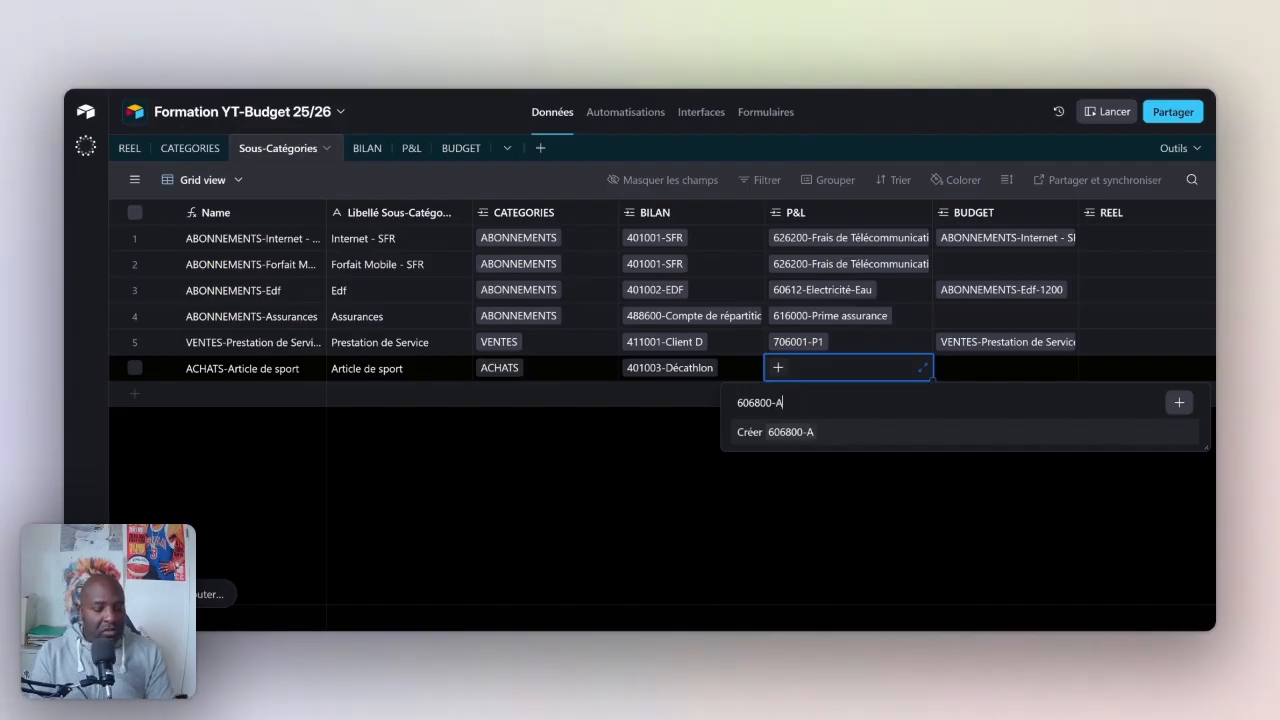
text(Article de )
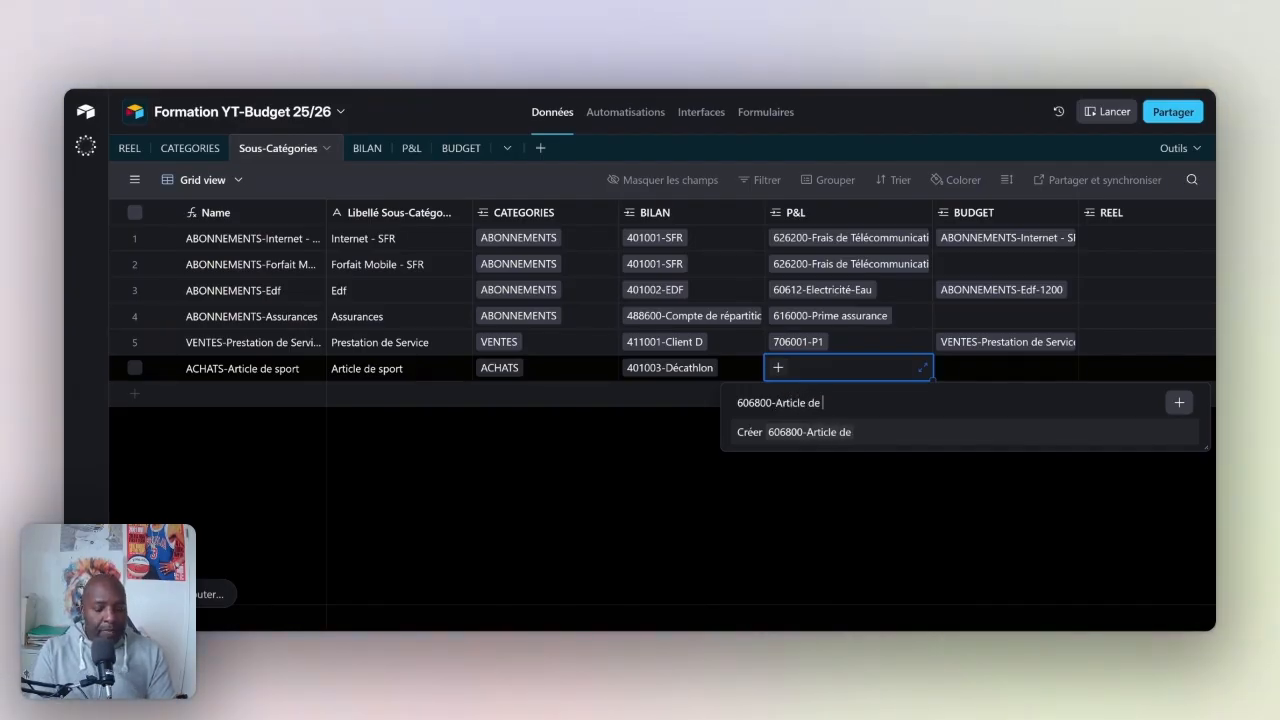
text(sporty)
key(BackSpace)
key(Return)
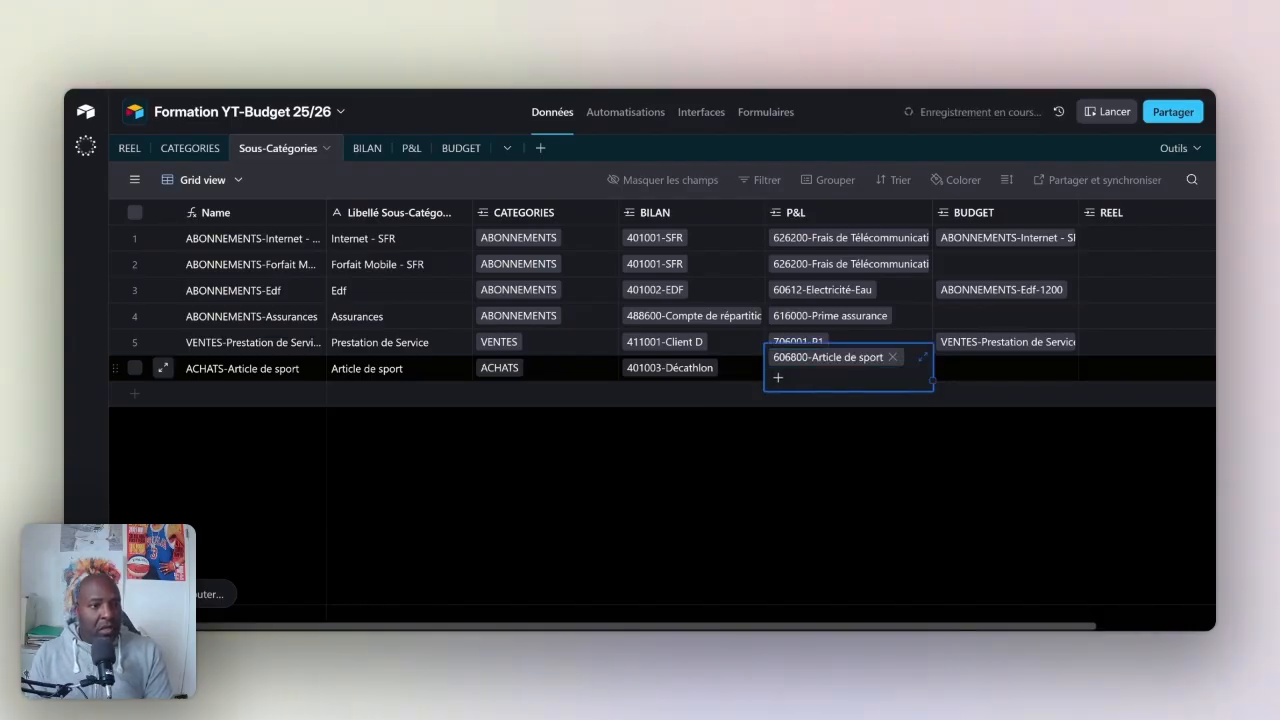
click(978, 372)
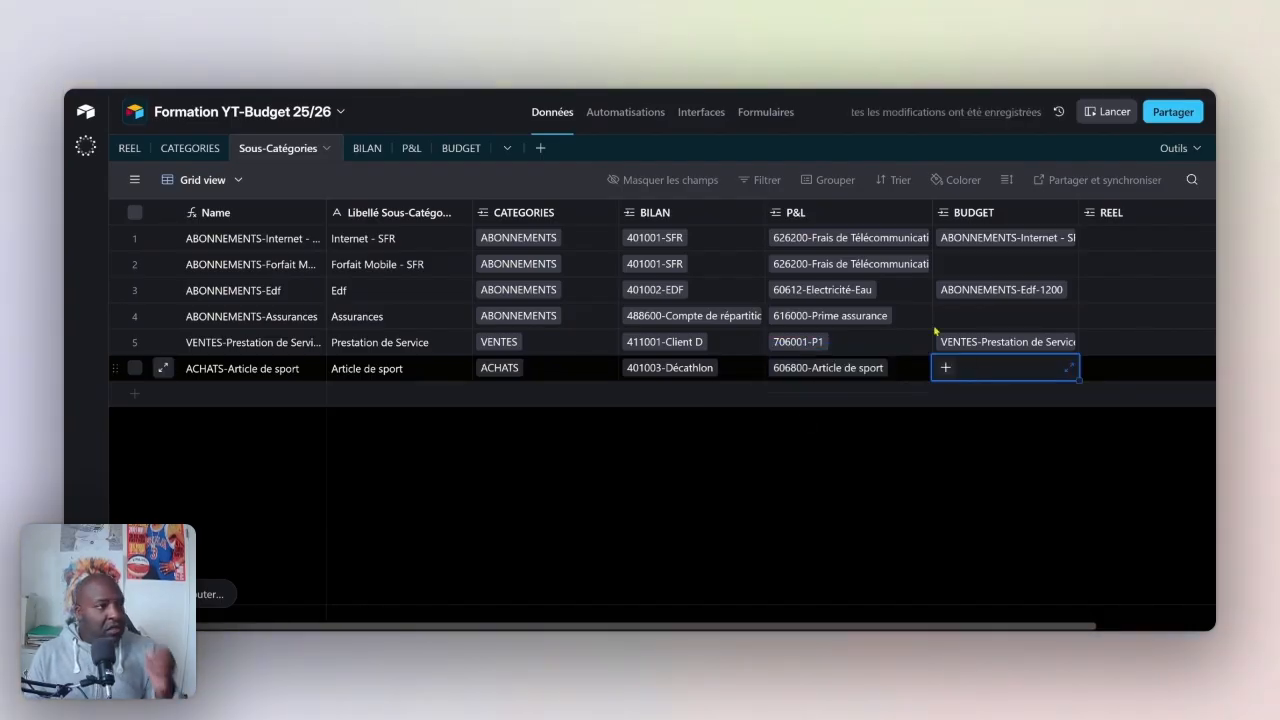
- In the BUDGET table, add a fourth record and link it to the ACHATS category
click(461, 148)
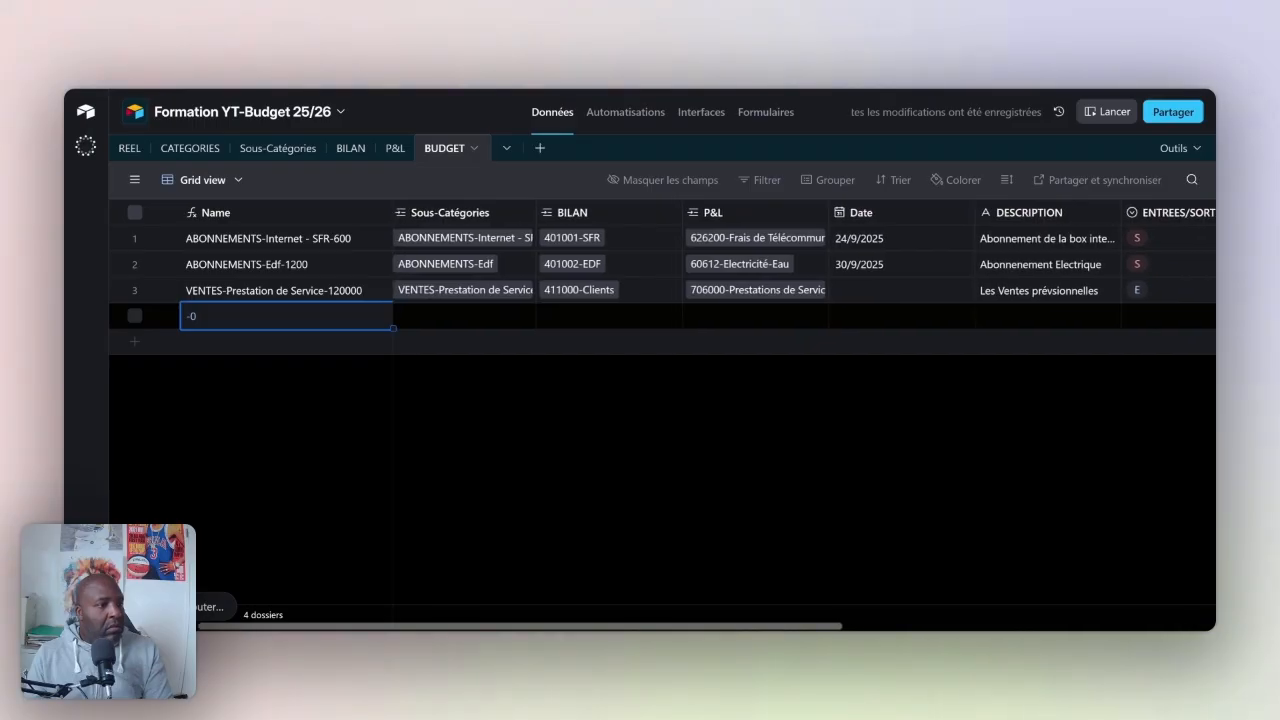
drag(188, 626, 134, 626)
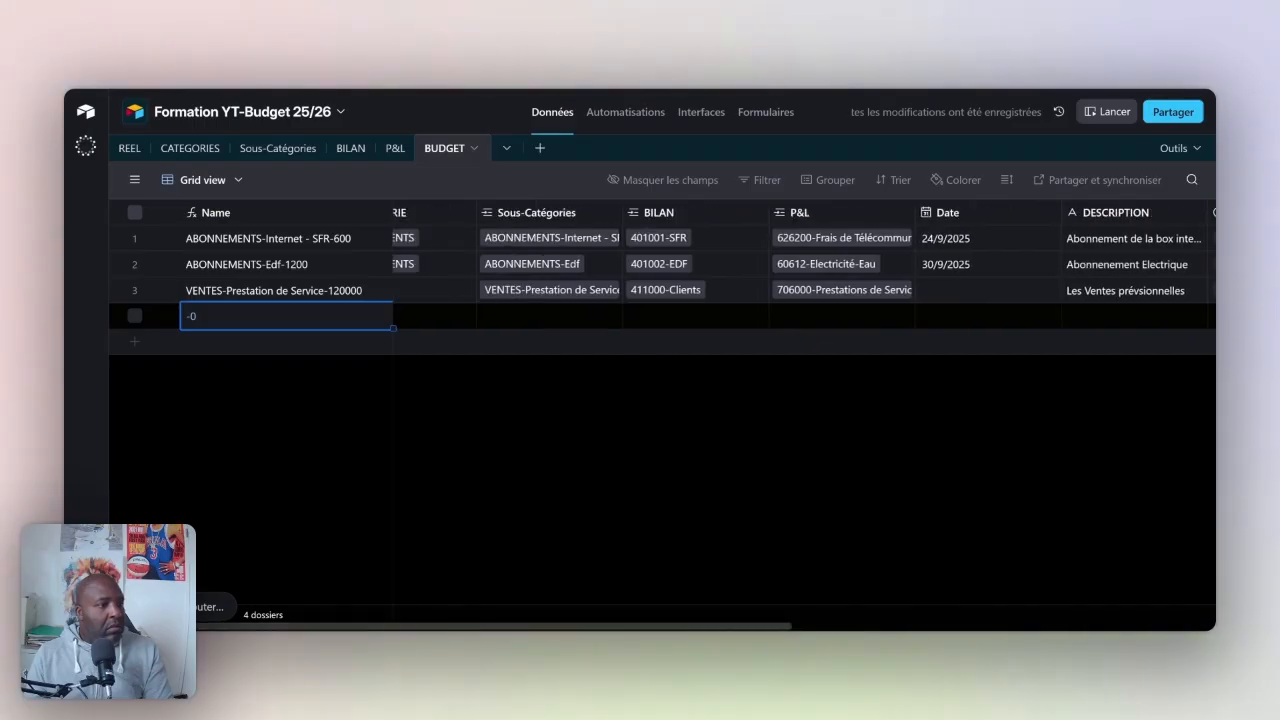
click(423, 314)
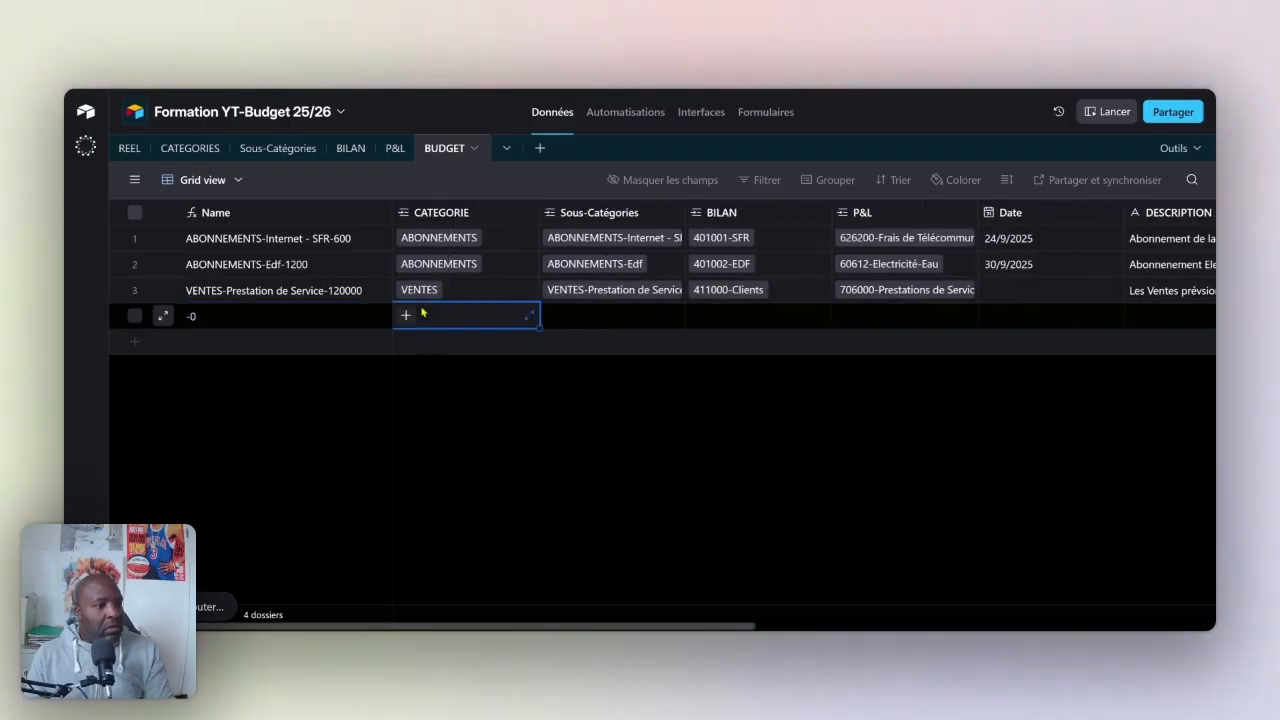
click(406, 316)
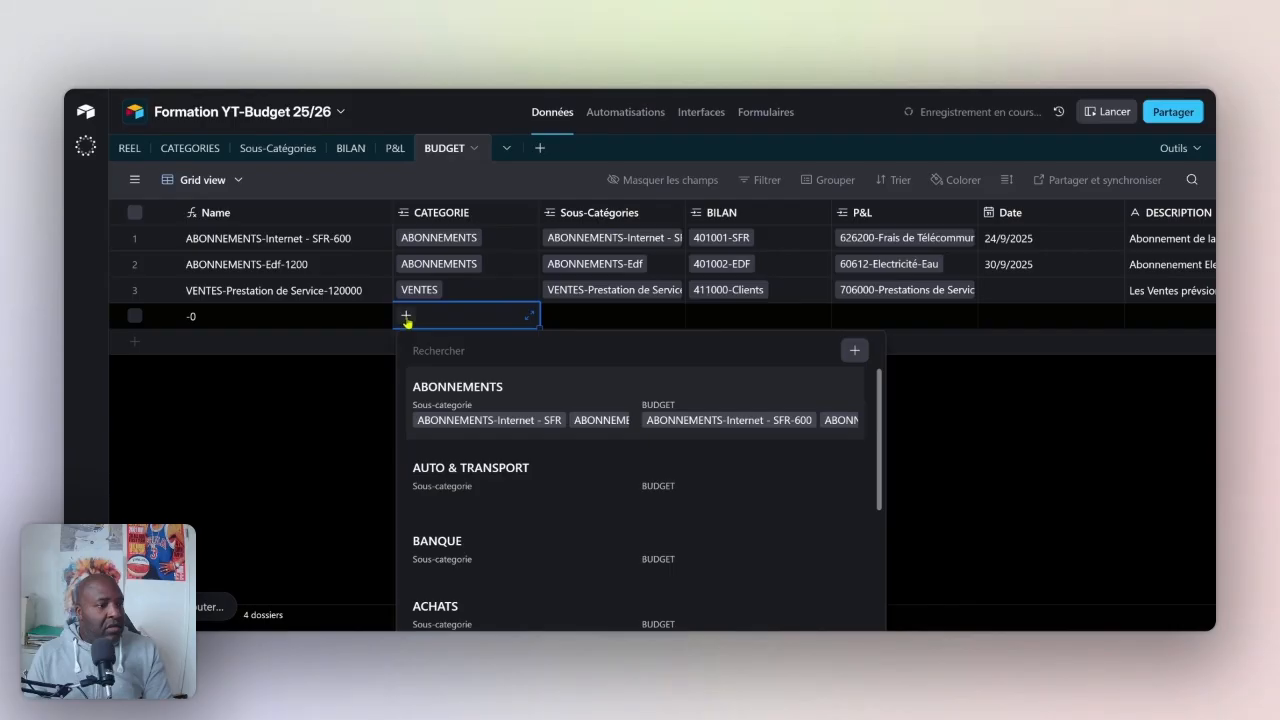
scroll(520, 519, down, 2)
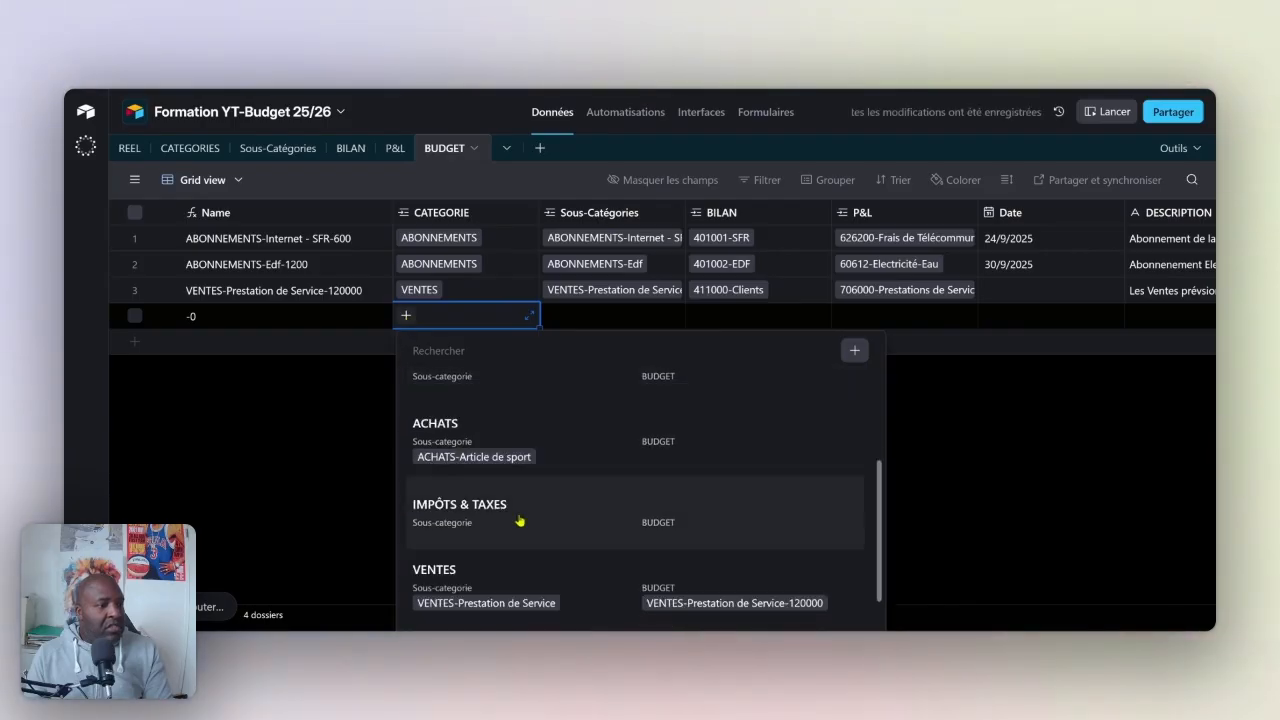
click(534, 437)
- Link the ACHATS-Article de sport sub-category to the fourth BUDGET record
click(591, 322)
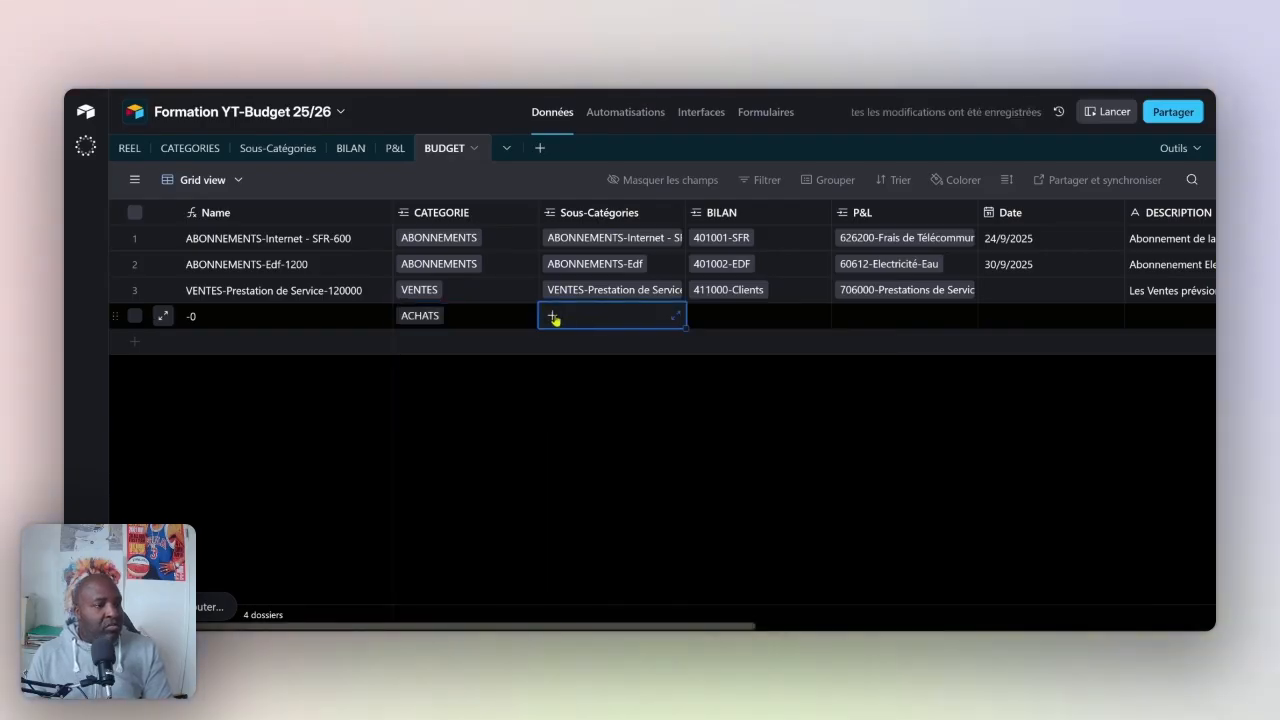
click(551, 316)
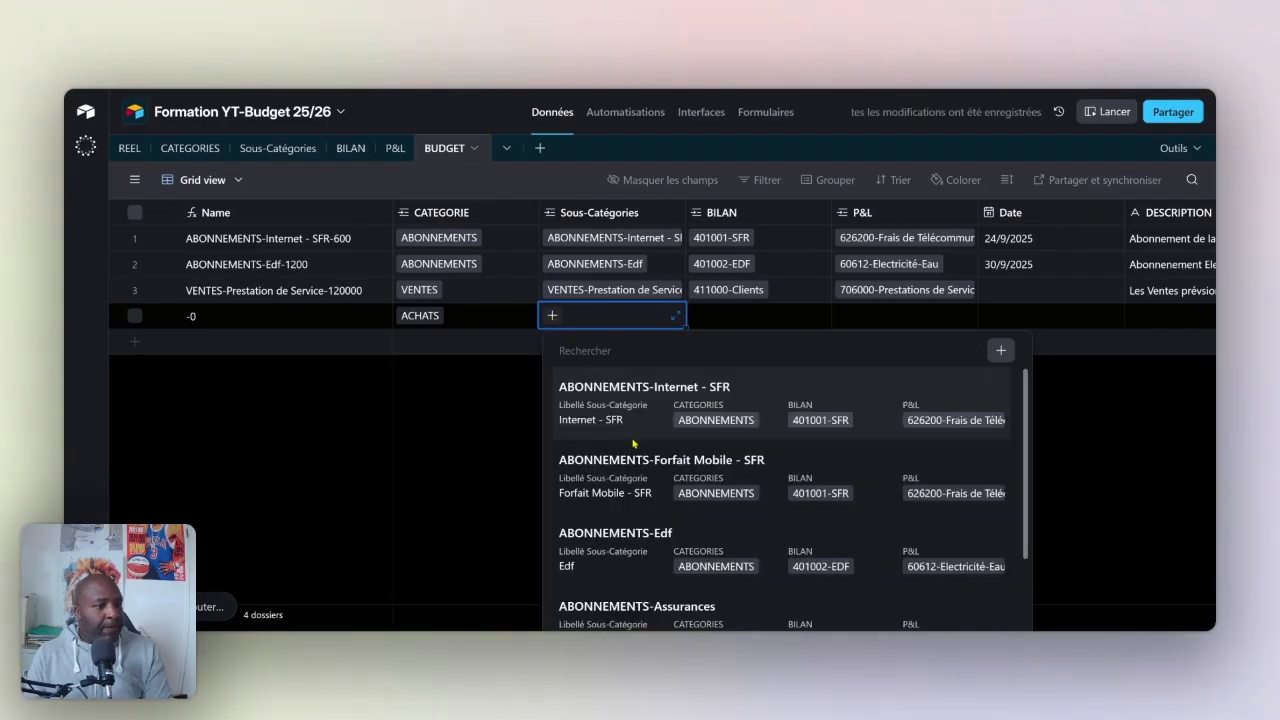
scroll(633, 443, down, 3)
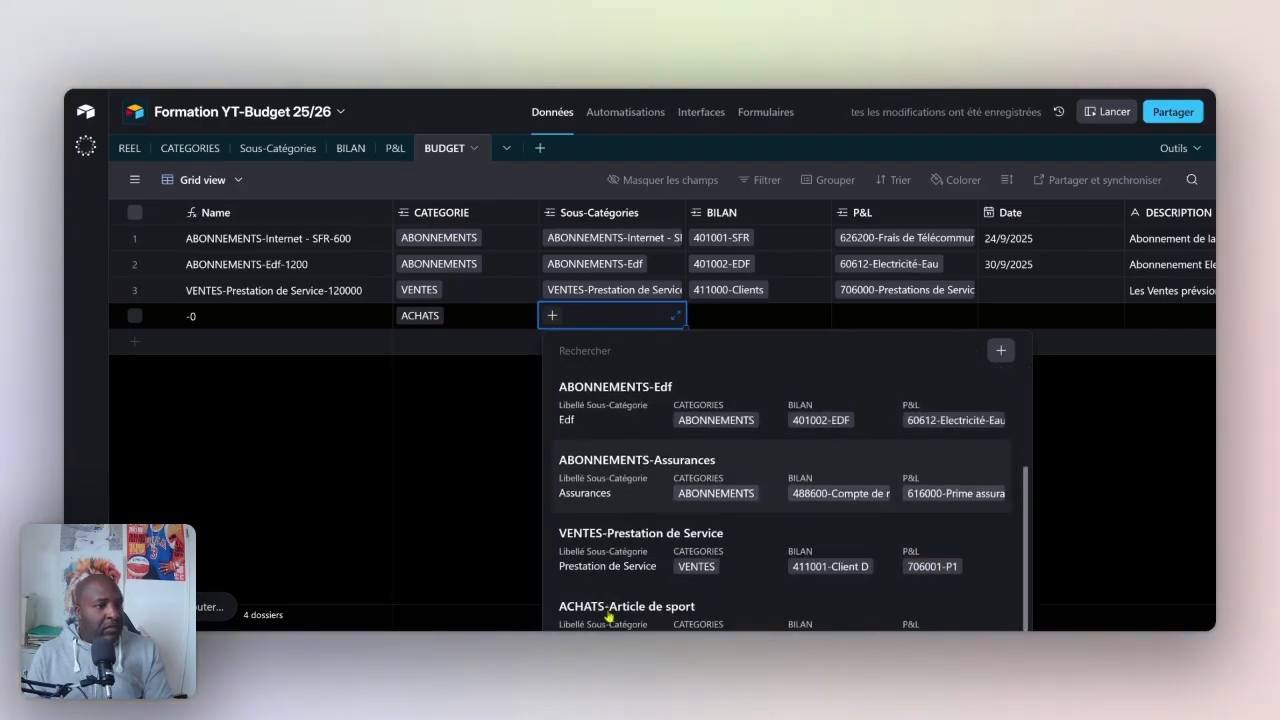
click(608, 612)
- Link the BILAN account 401003-Décathlon to the ACHATS-Article de sport budget record
click(748, 320)
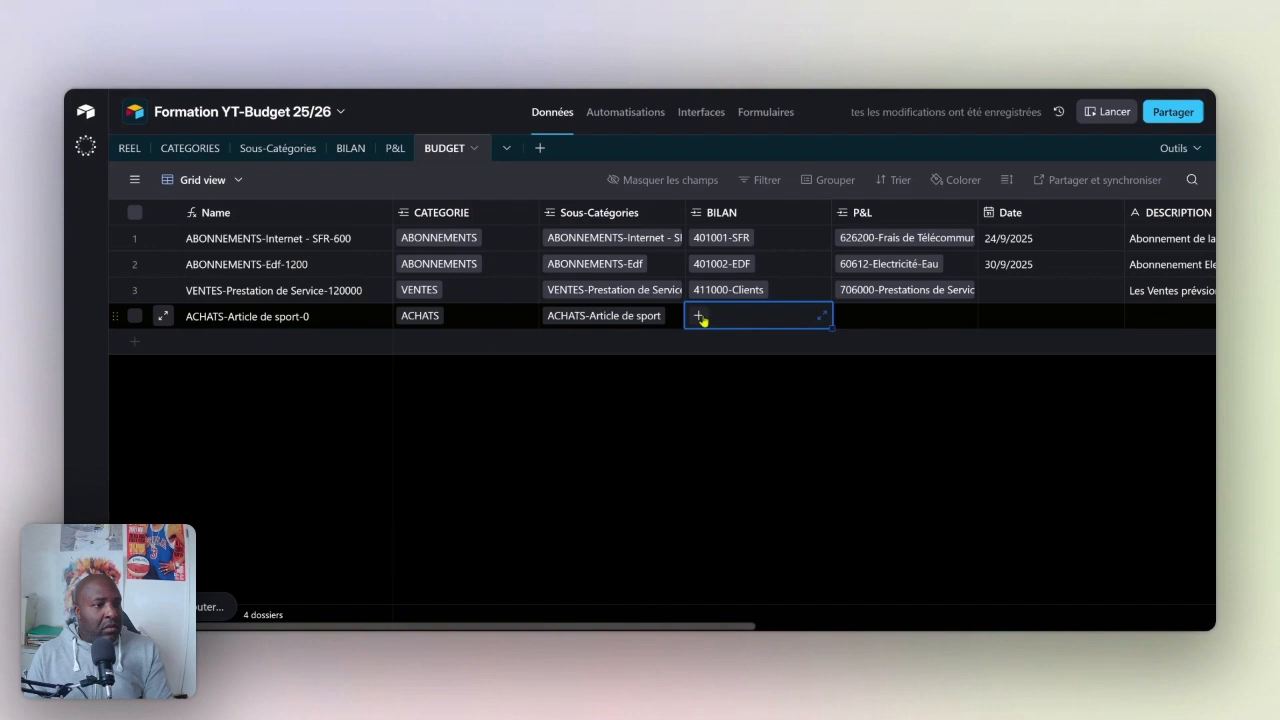
click(702, 317)
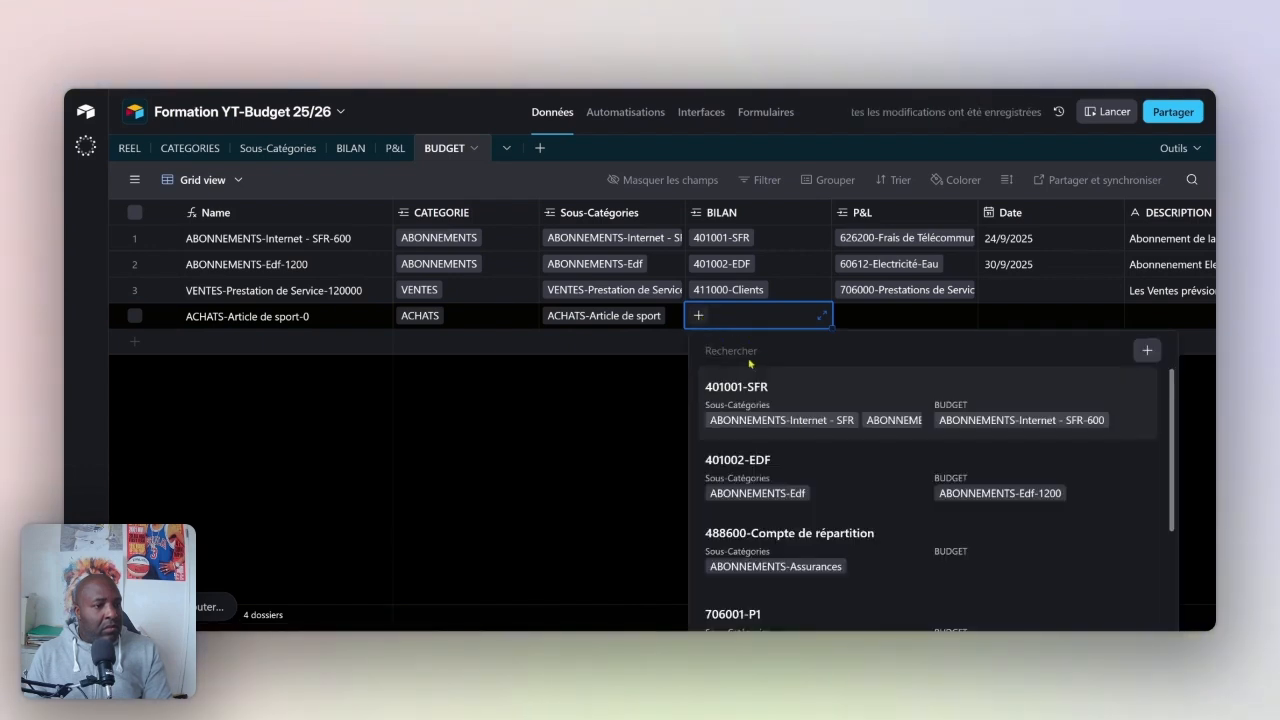
scroll(808, 553, down, 2)
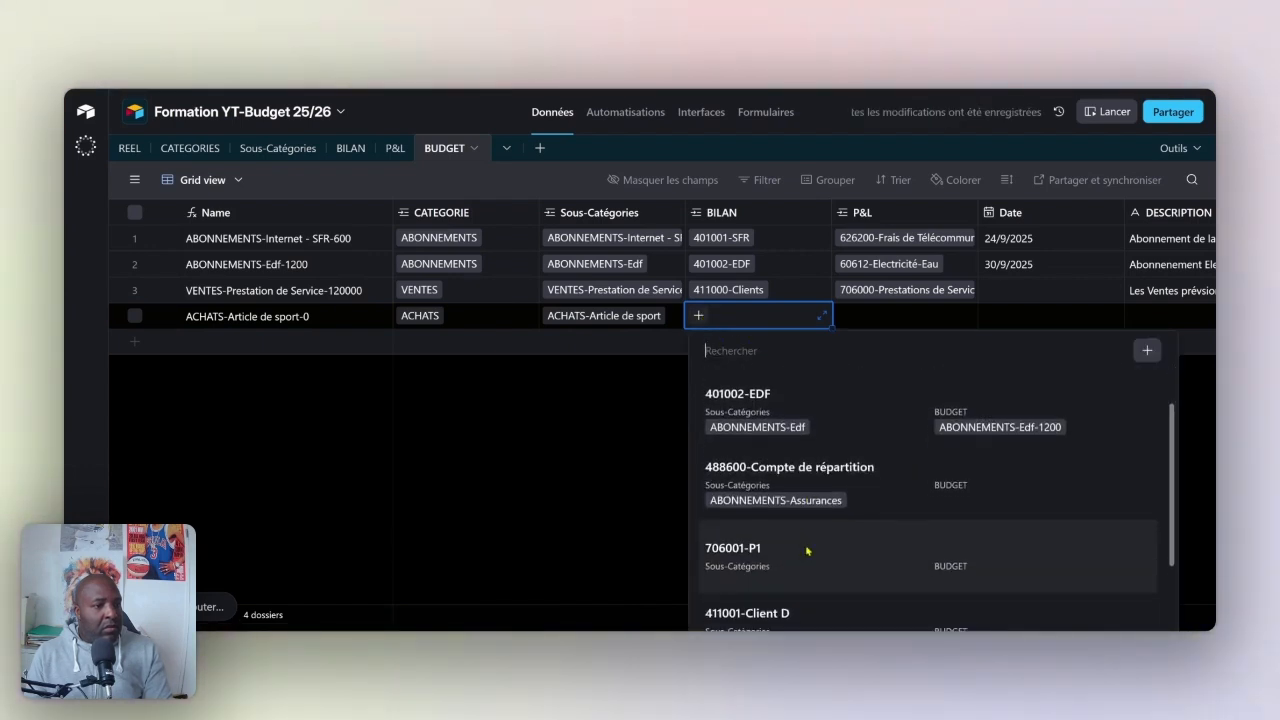
scroll(808, 551, down, 2)
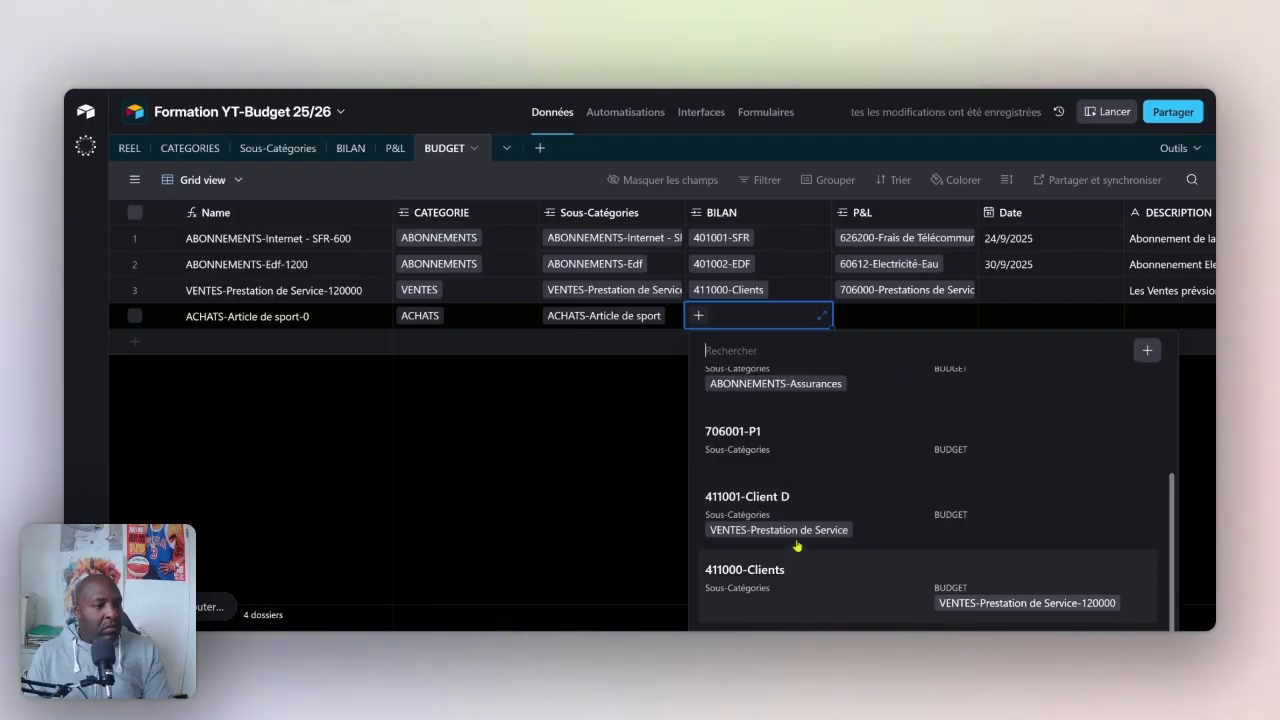
scroll(800, 595, down, 1)
click(800, 612)
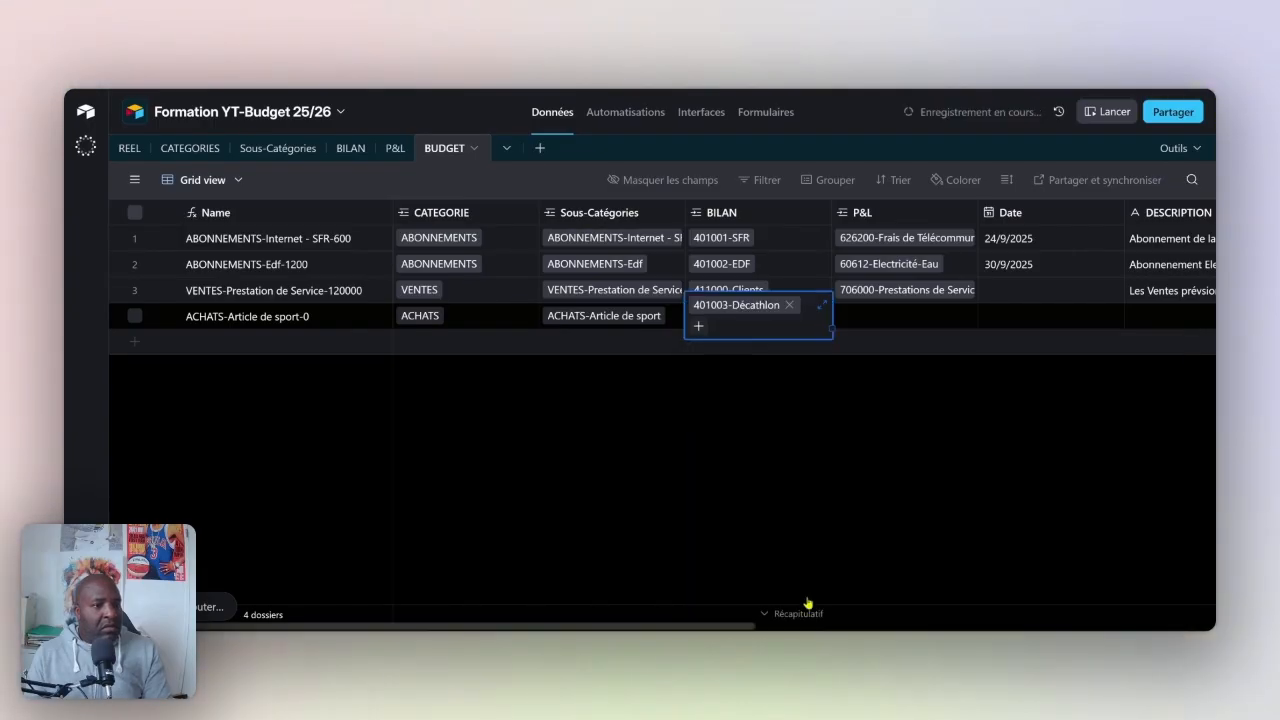
- Link the P&L account 606800-Article de sport to the ACHATS-Article de sport budget record
click(845, 317)
click(845, 316)
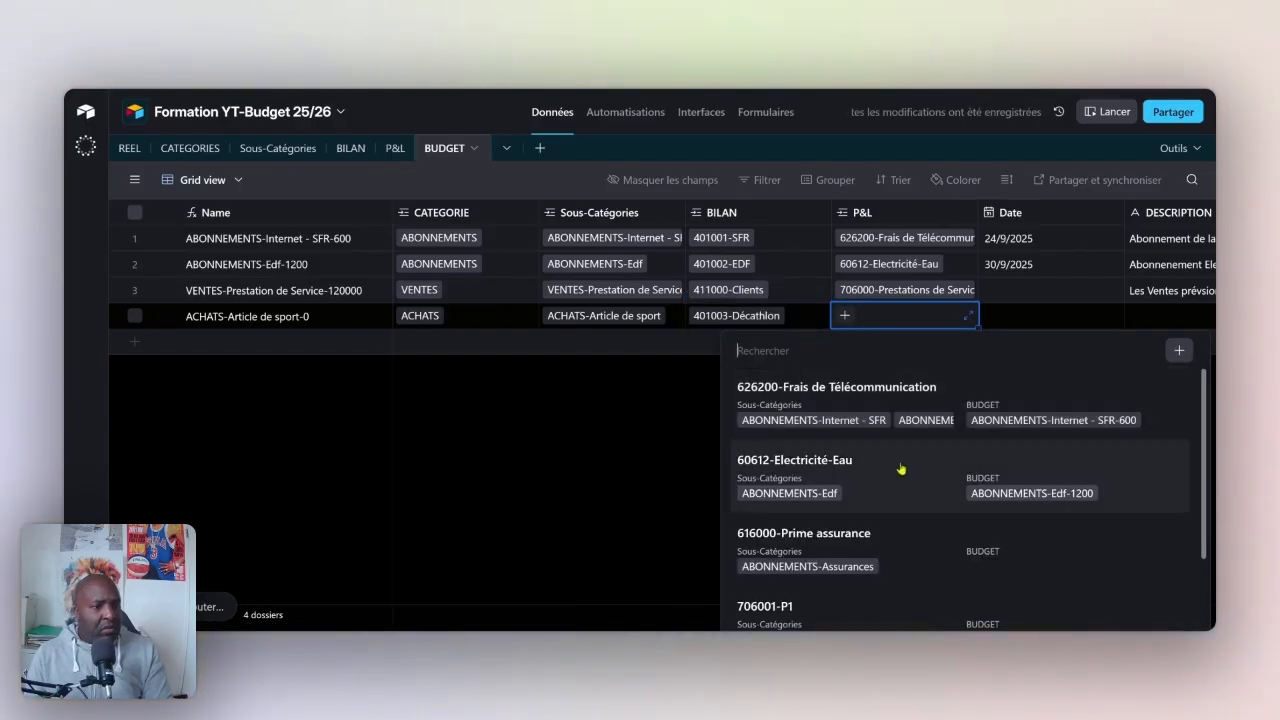
scroll(901, 468, down, 2)
click(869, 606)
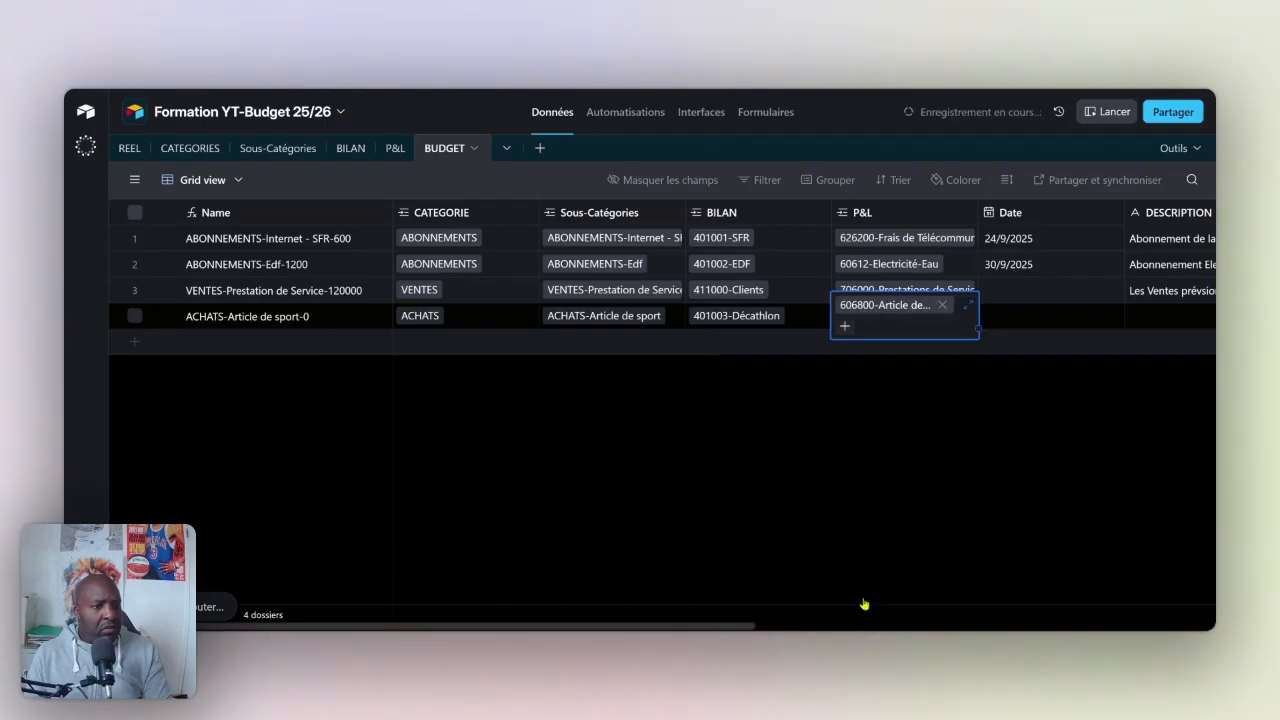
- Set ENTREES/SORTIES to S for the ACHATS-Article de sport budget record, leaving its date and description empty
click(1045, 318)
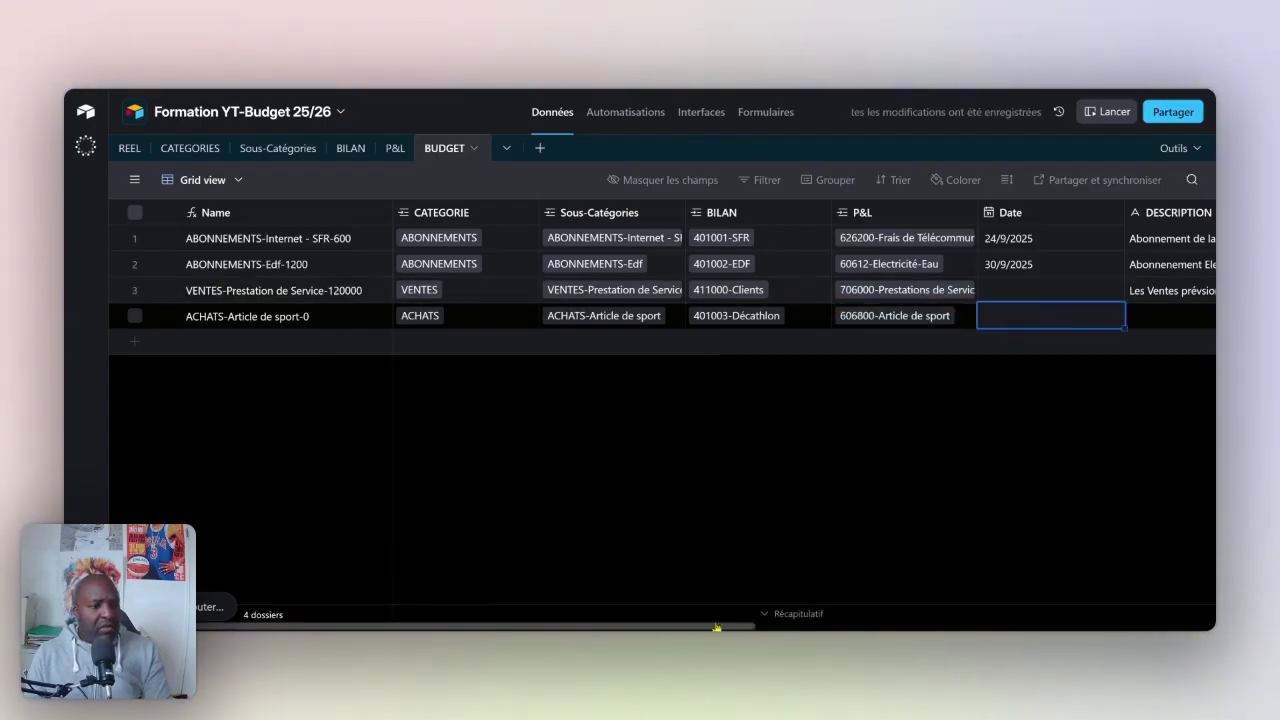
scroll(839, 628, right, 4)
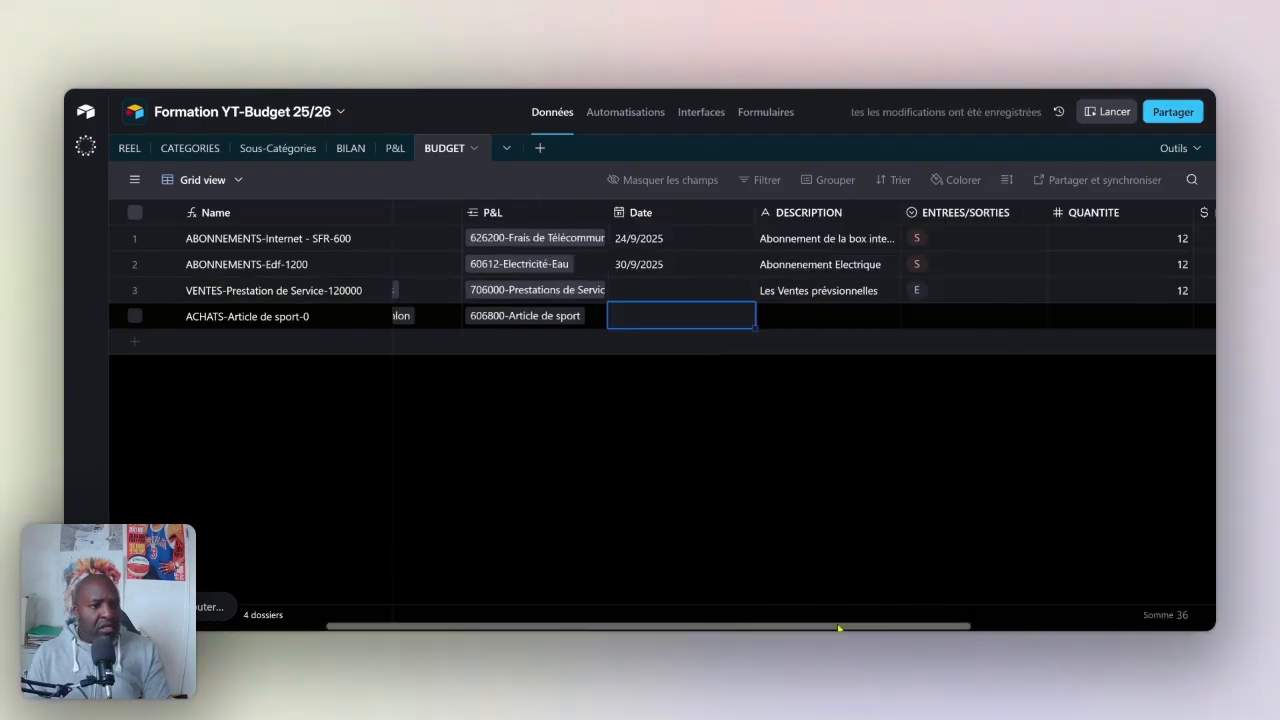
scroll(743, 360, right, 2)
click(798, 297)
click(770, 316)
click(767, 319)
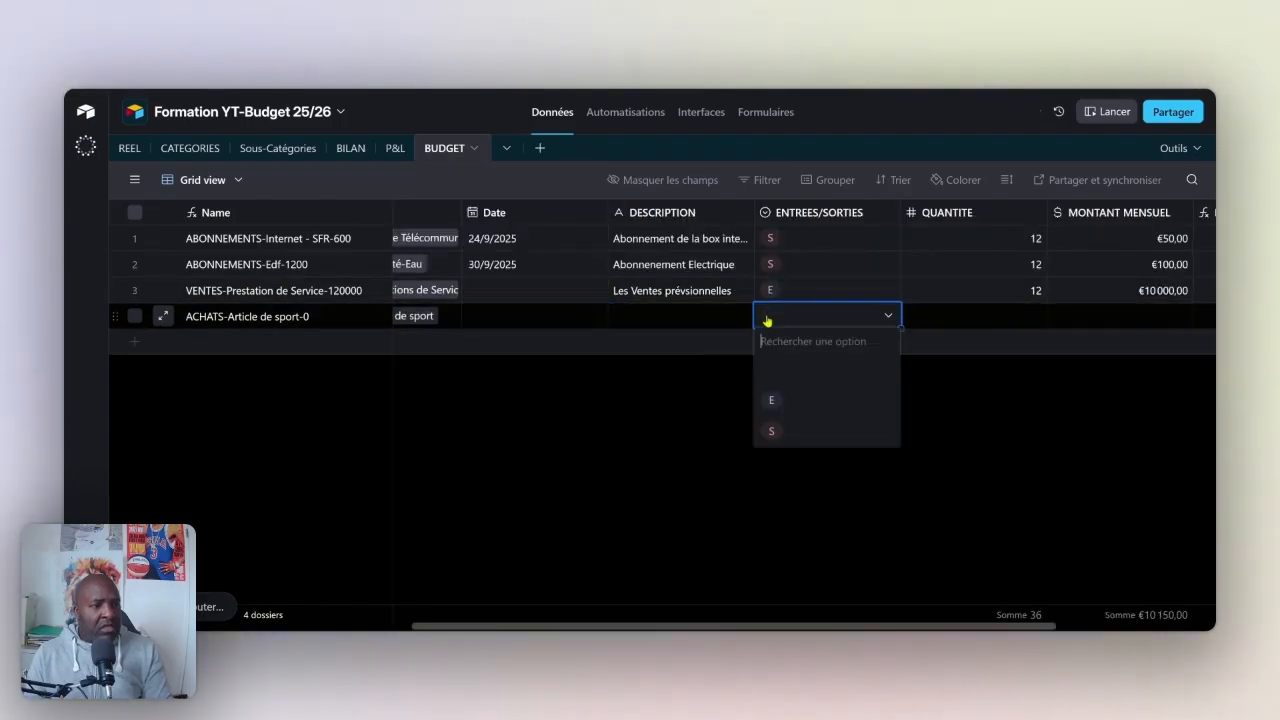
click(808, 440)
- Set the ACHATS-Article de sport budget record's QUANTITE to 6 and its MONTANT MENSUEL to 500
click(979, 320)
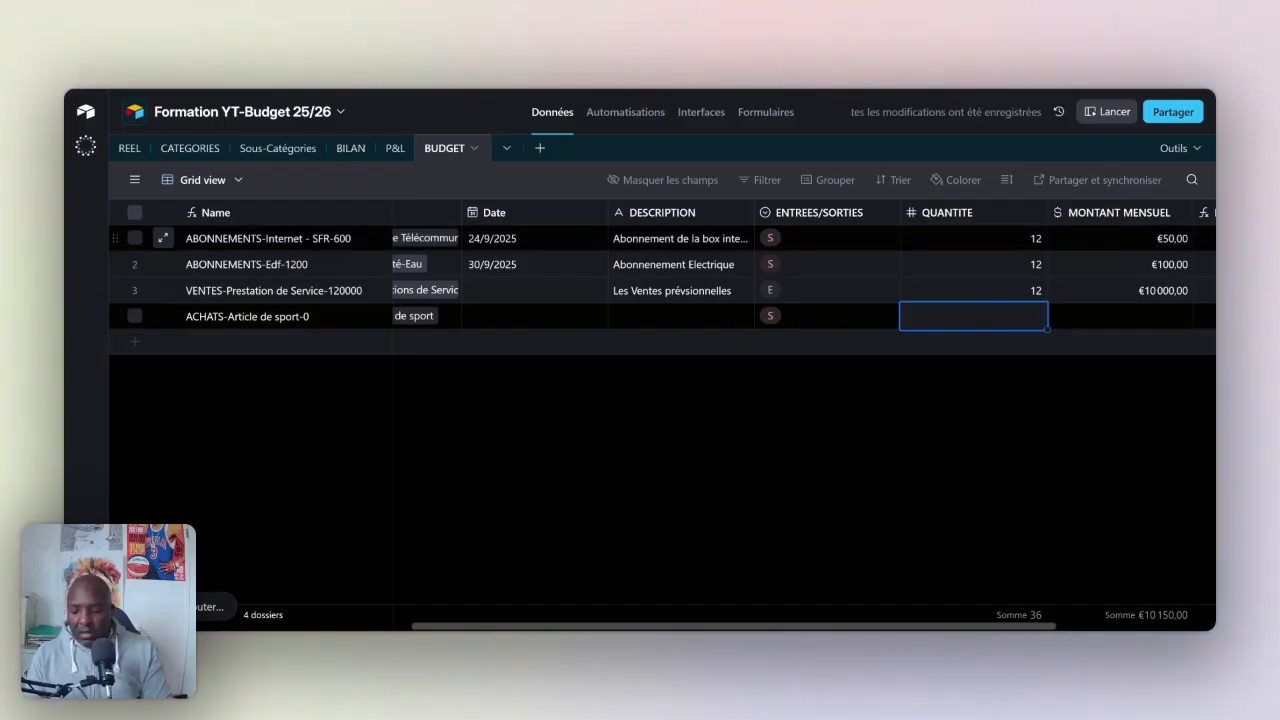
text(6)
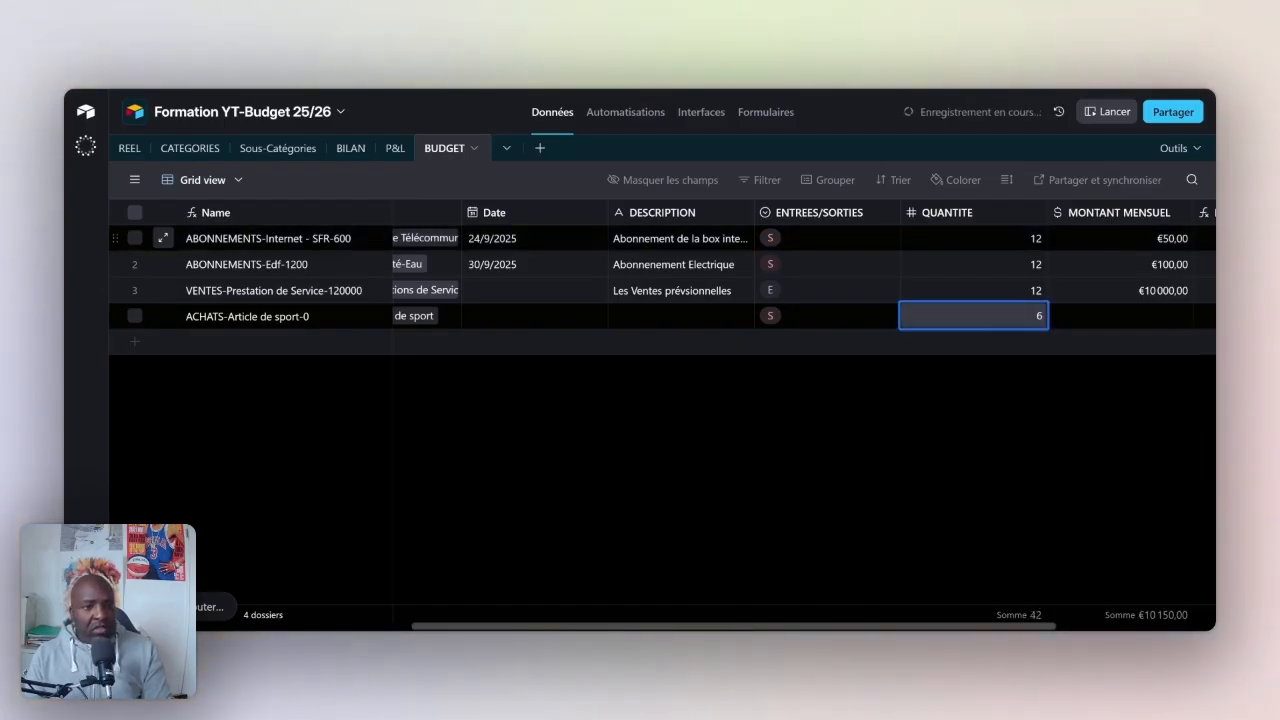
key(Tab)
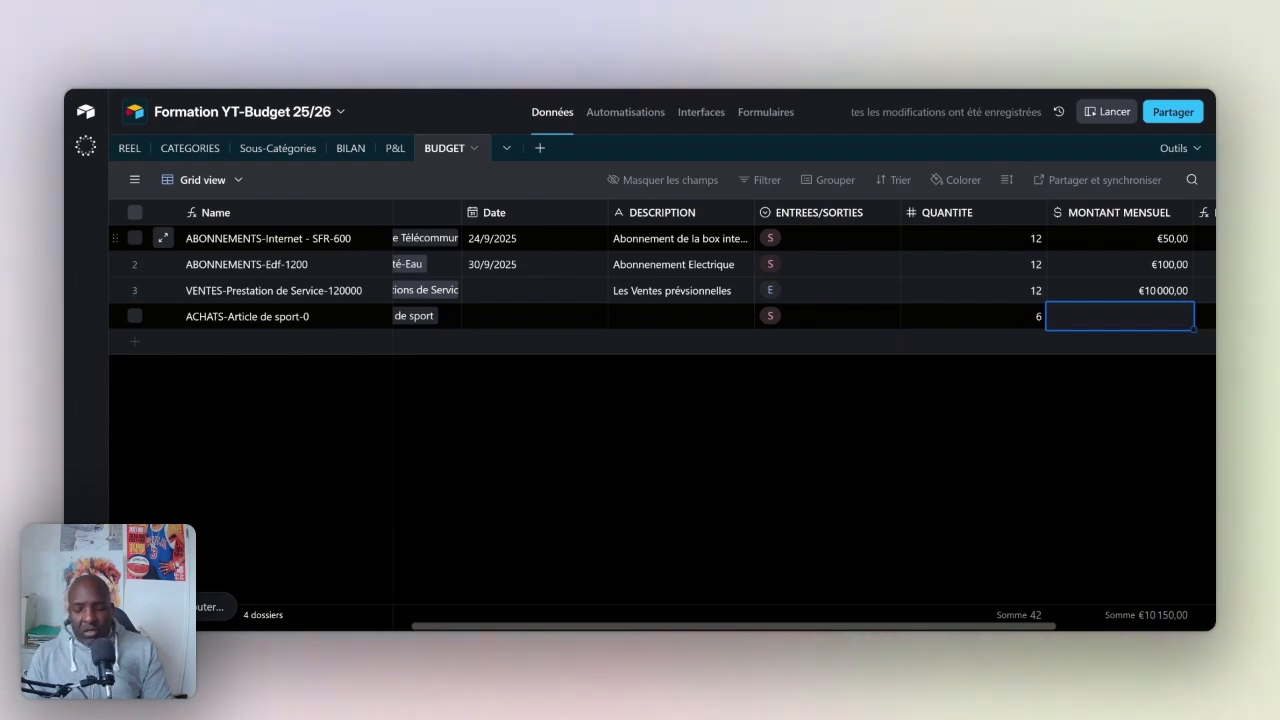
text(500)
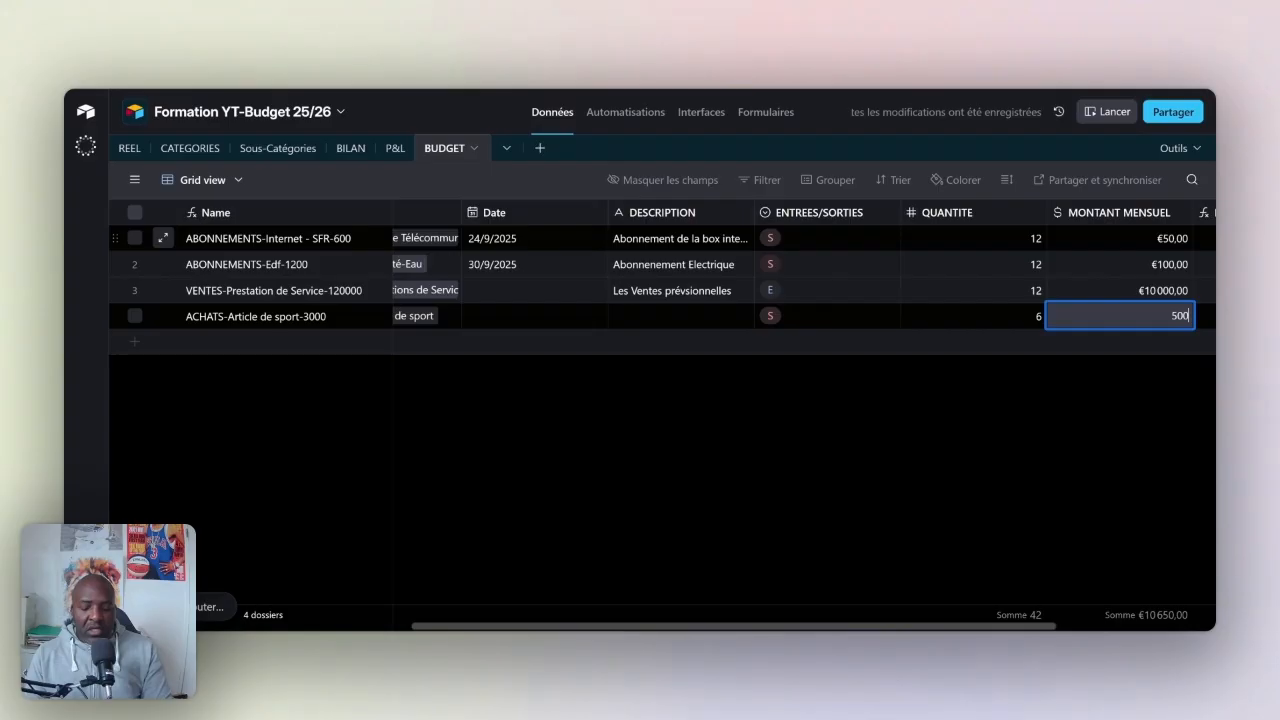
key(Return)
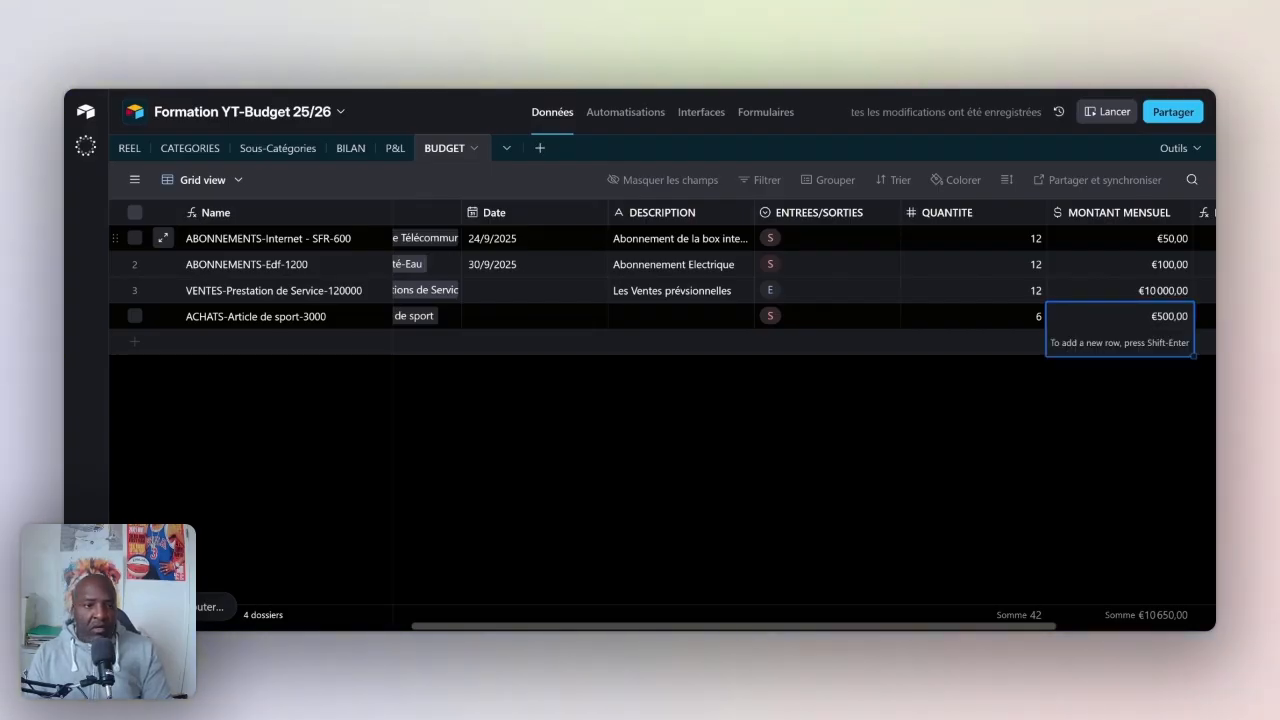
- Add a REELS field to the BUDGET table linking to multiple REEL records, without adding any lookup fields
key(Right)
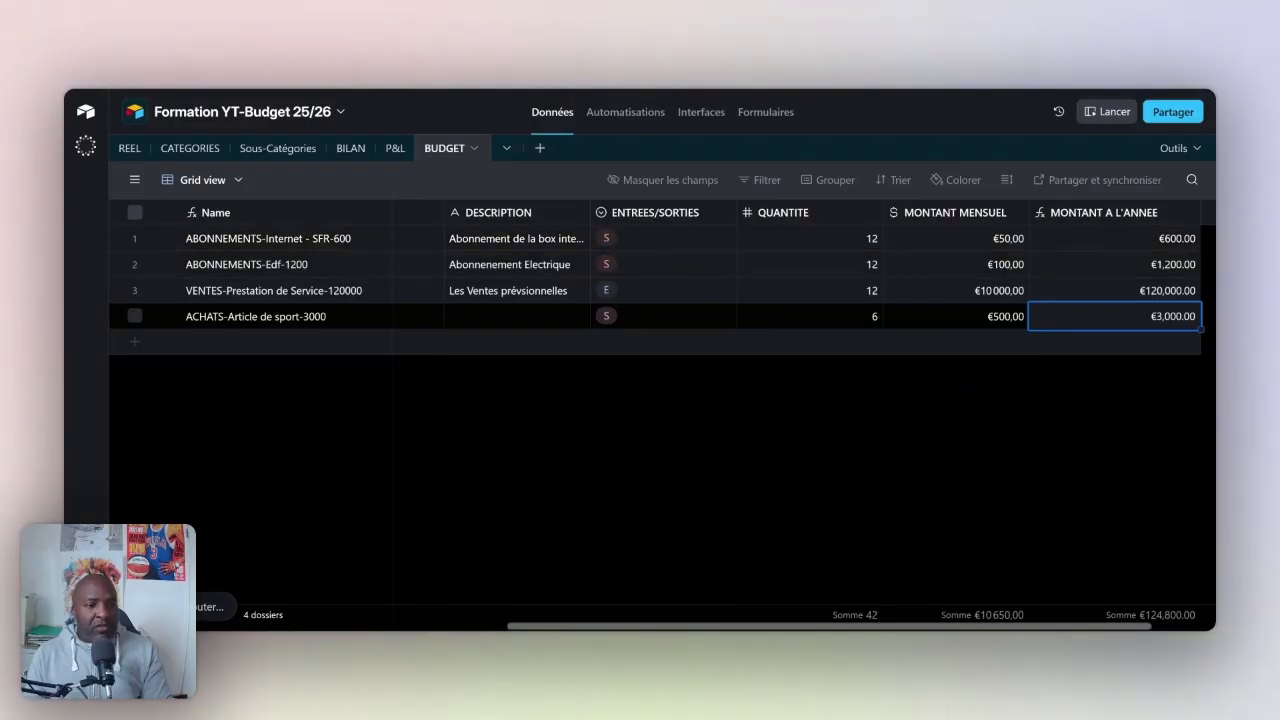
drag(1080, 627, 1144, 629)
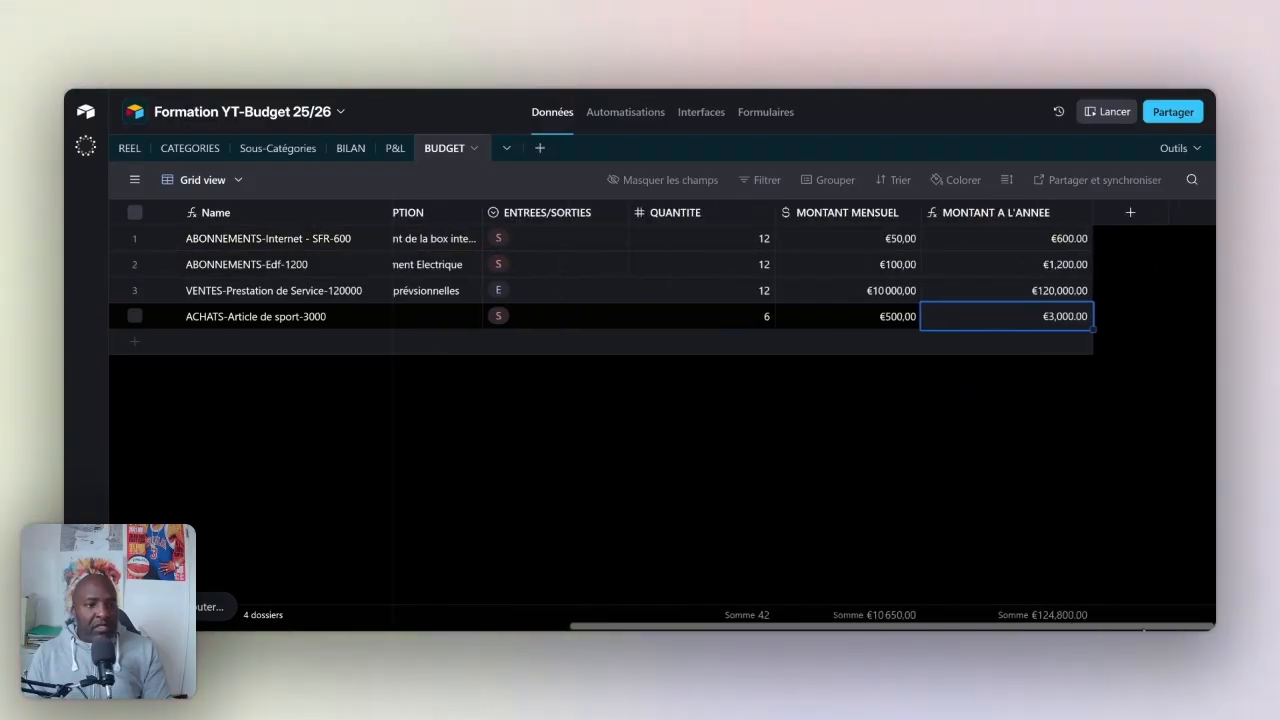
click(1131, 213)
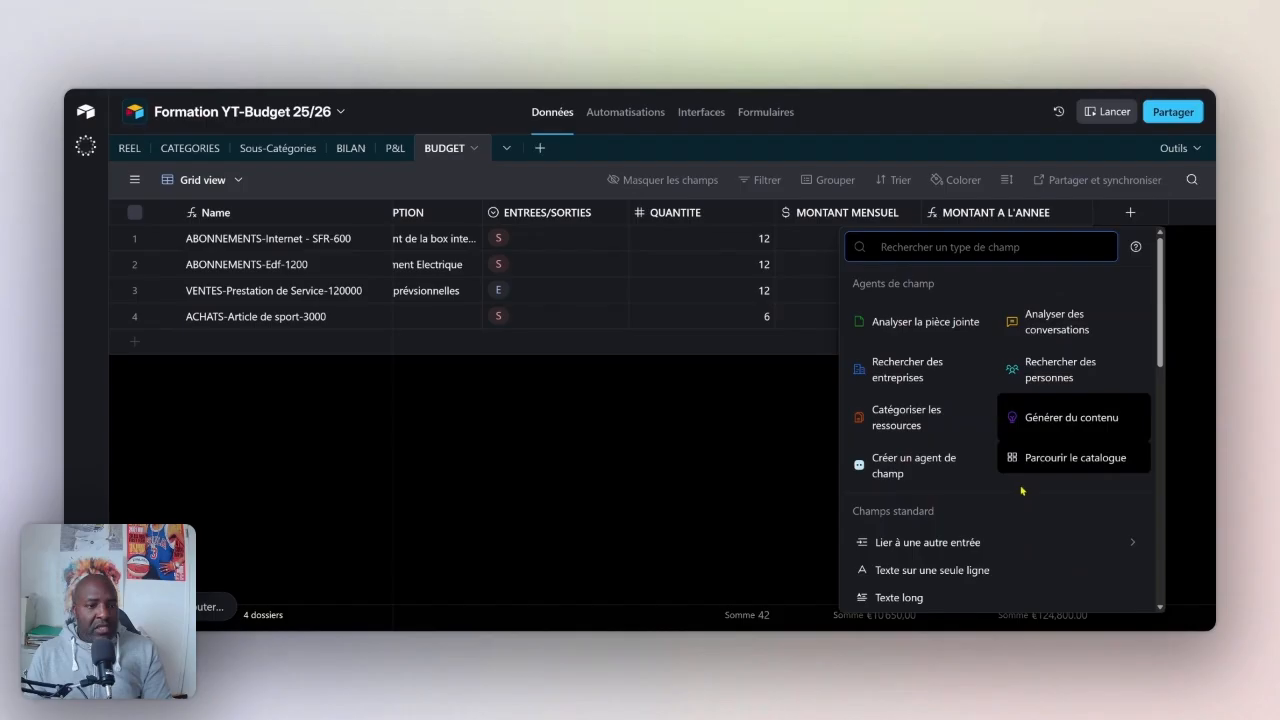
scroll(1025, 457, down, 3)
click(1024, 360)
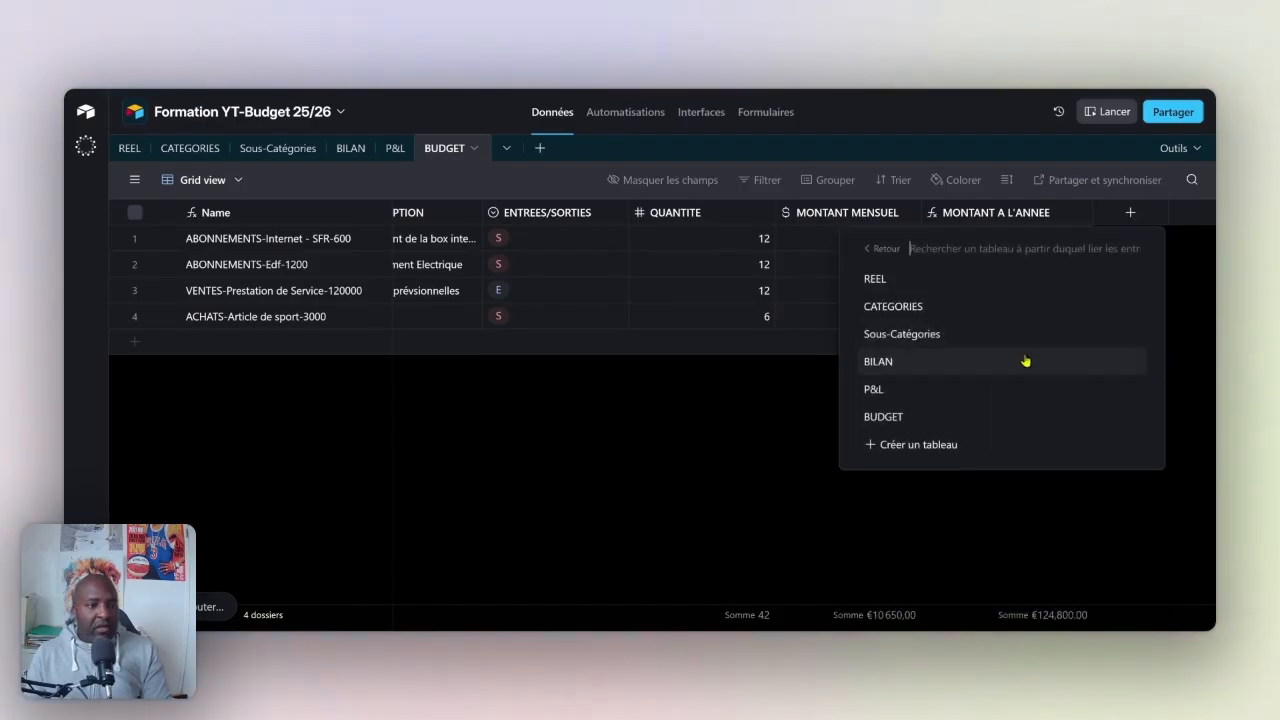
click(948, 278)
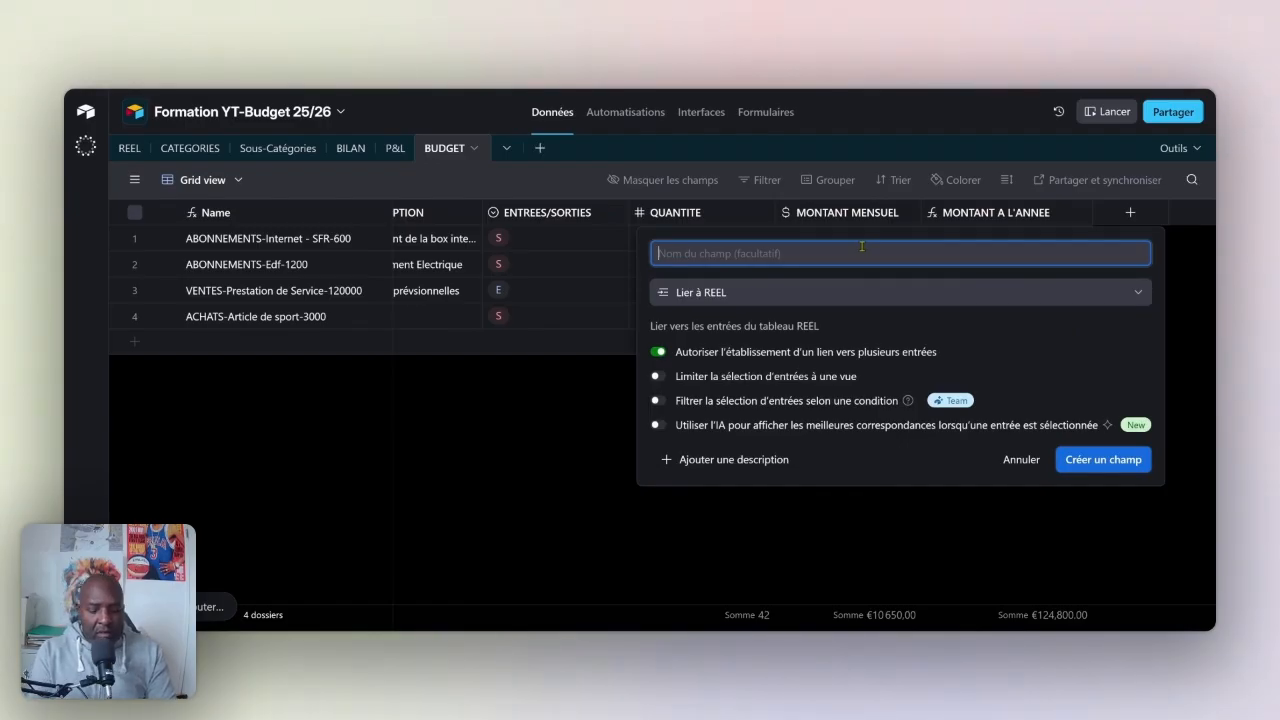
text(REELS)
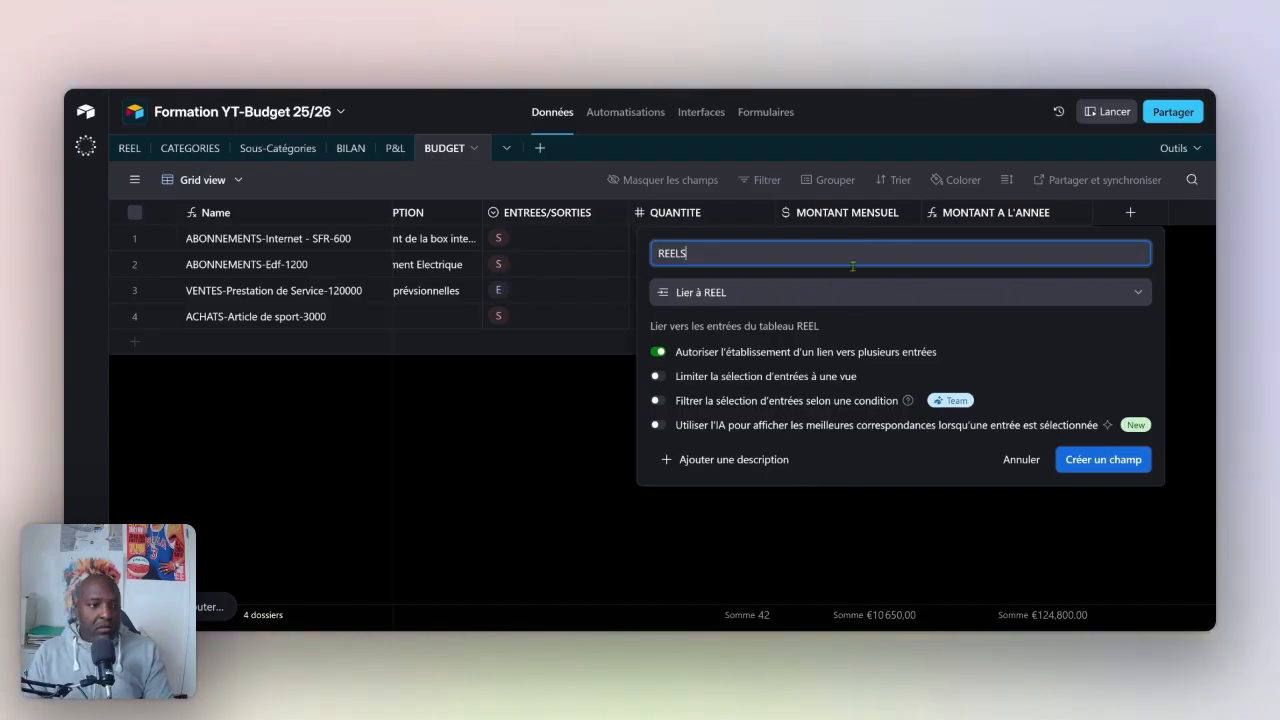
click(1135, 459)
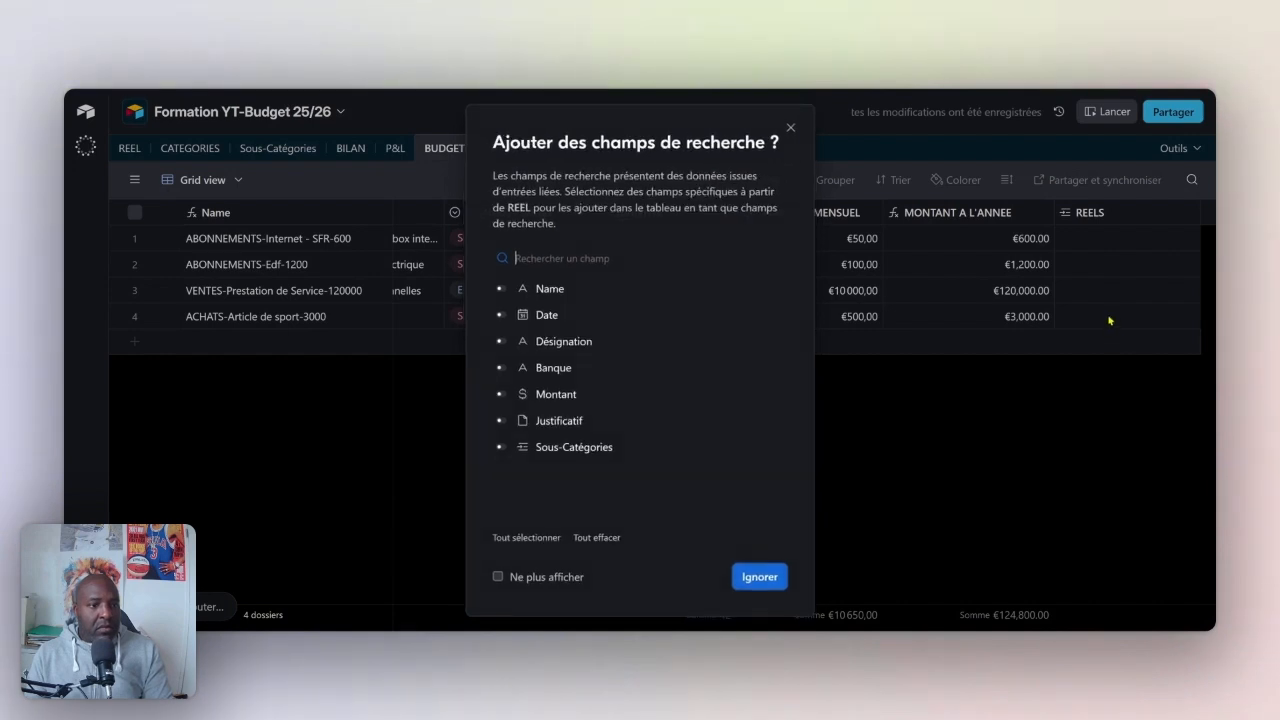
click(758, 575)
- Link the REEL record of 20/9/2025 for the sports article purchase to the ACHATS-Article de sport budget record's REELS field
click(1066, 323)
click(1067, 318)
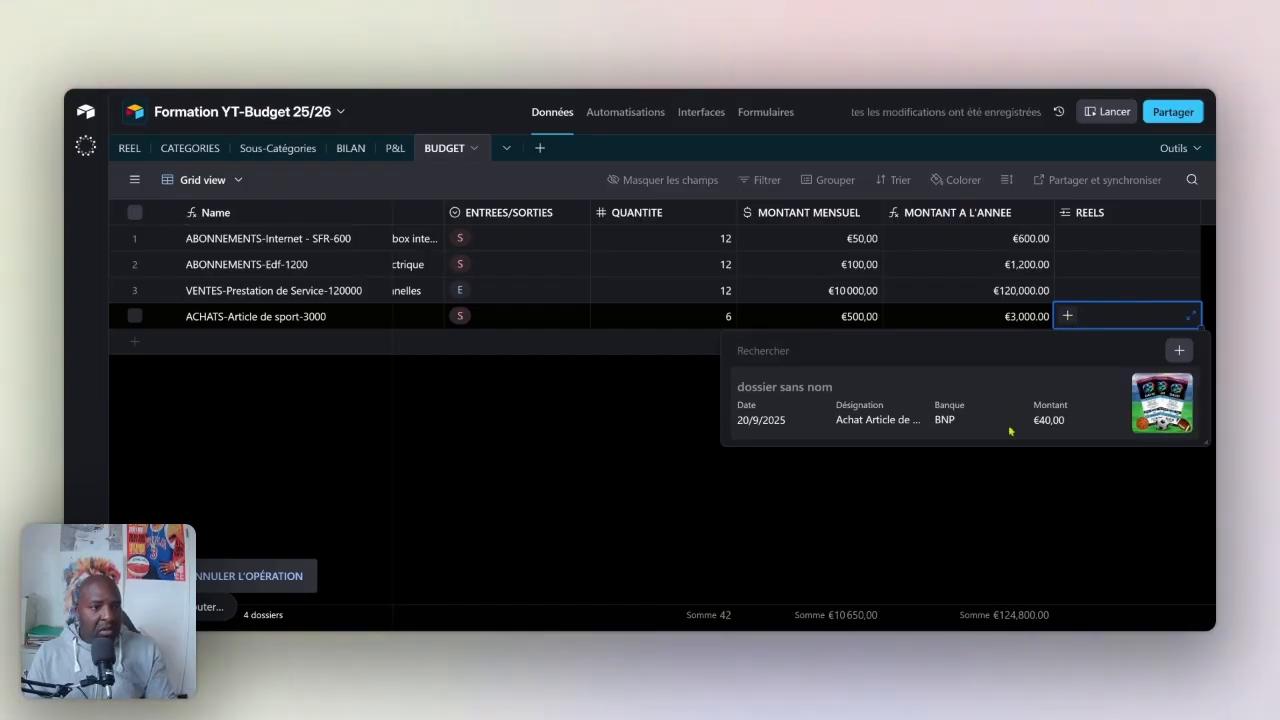
click(1005, 415)
- Set up a new Cumul field named Mt Reel Global in the BUDGET table, with REELS as its source
drag(1045, 625, 1122, 622)
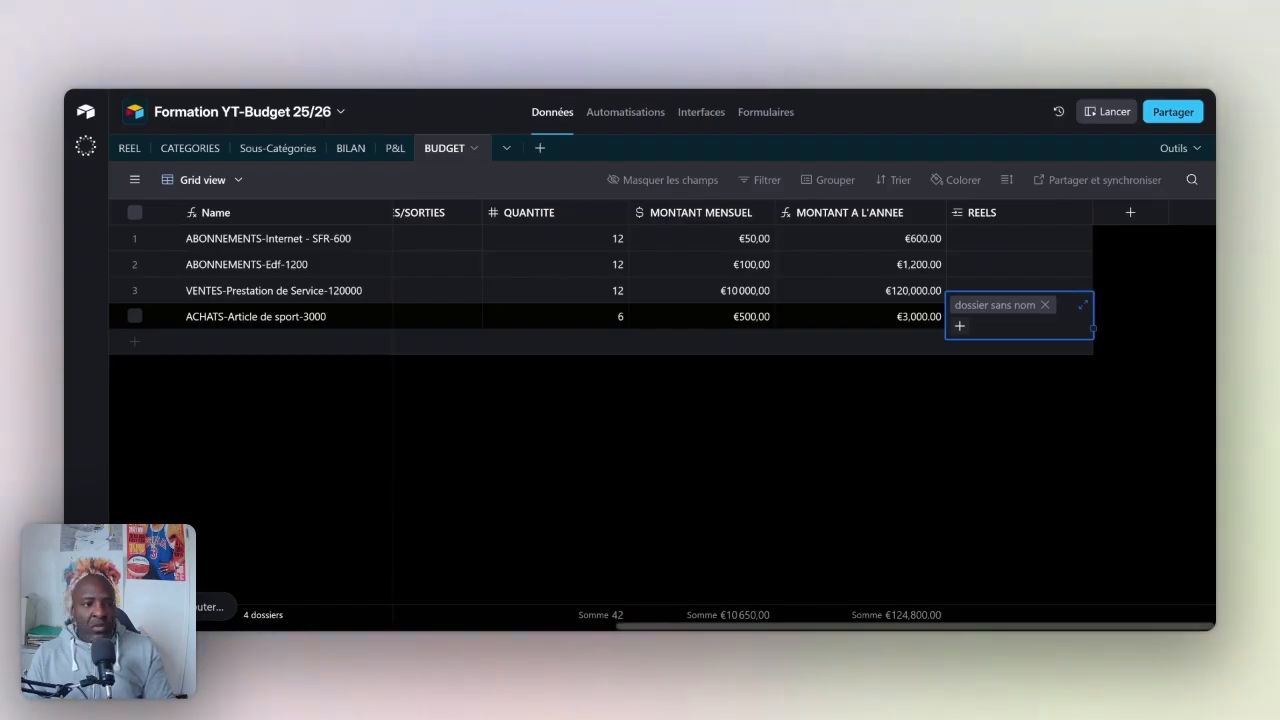
click(1133, 215)
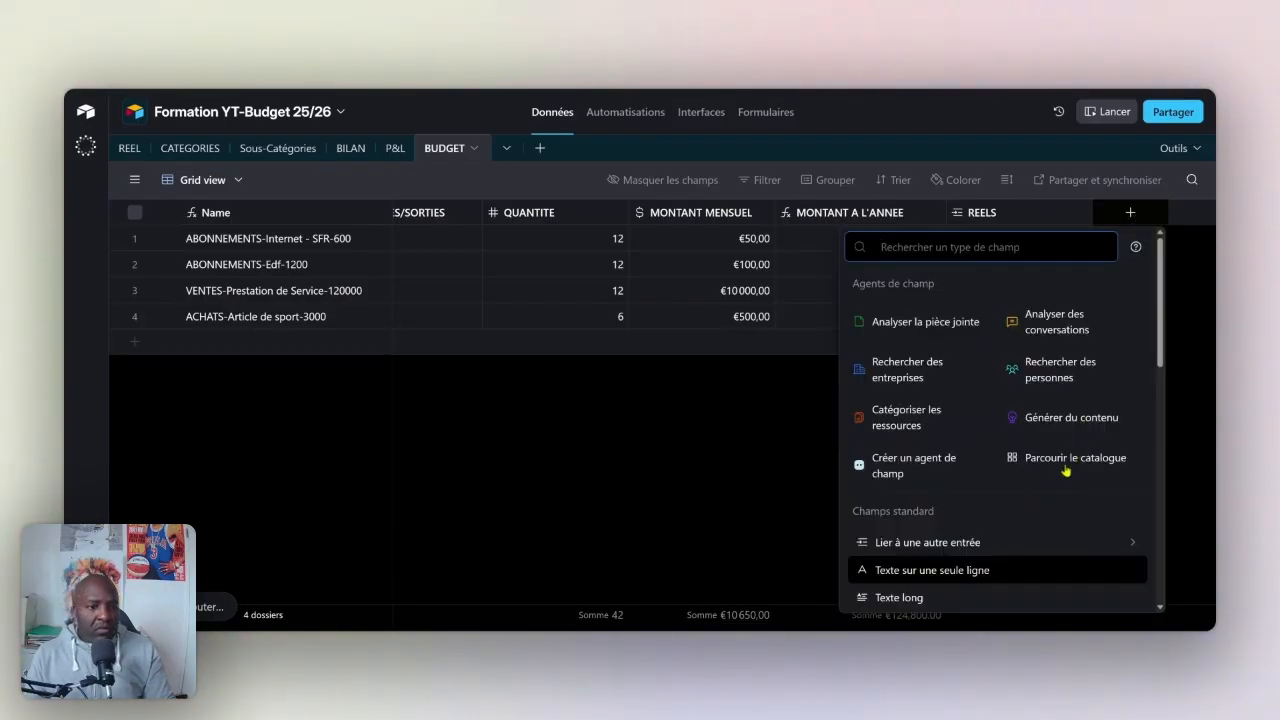
scroll(1051, 514, down, 5)
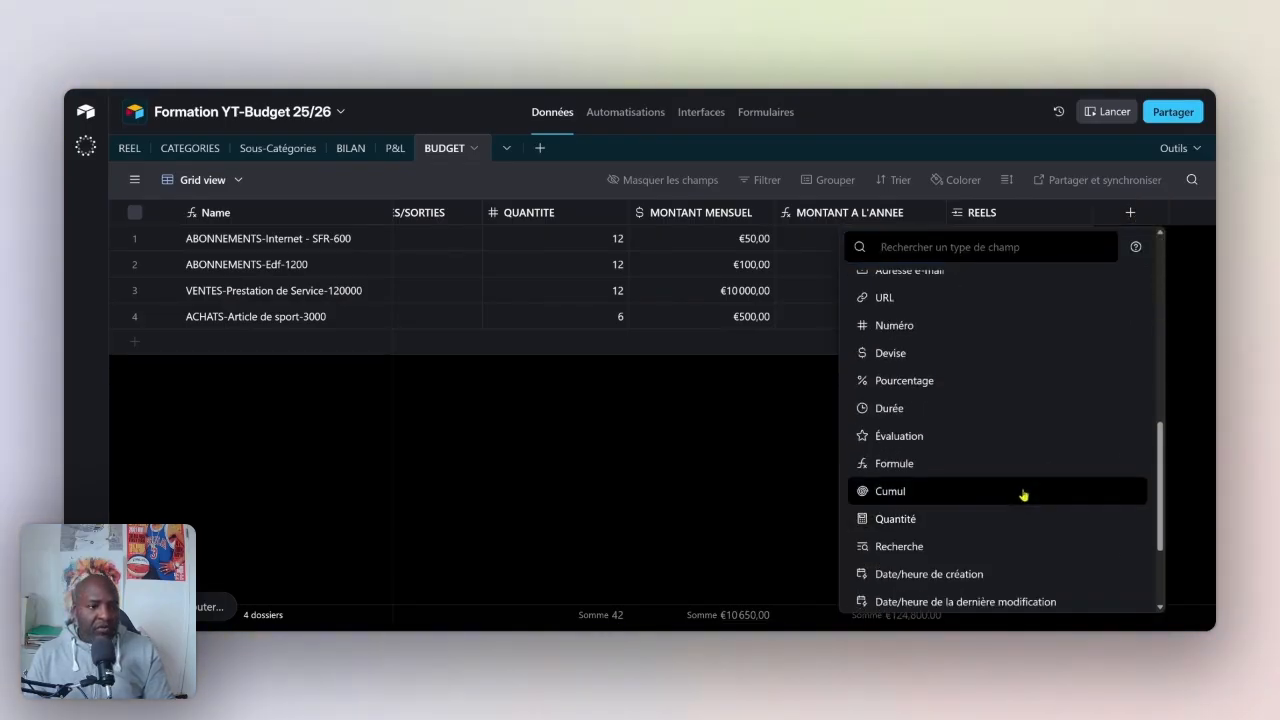
click(1024, 491)
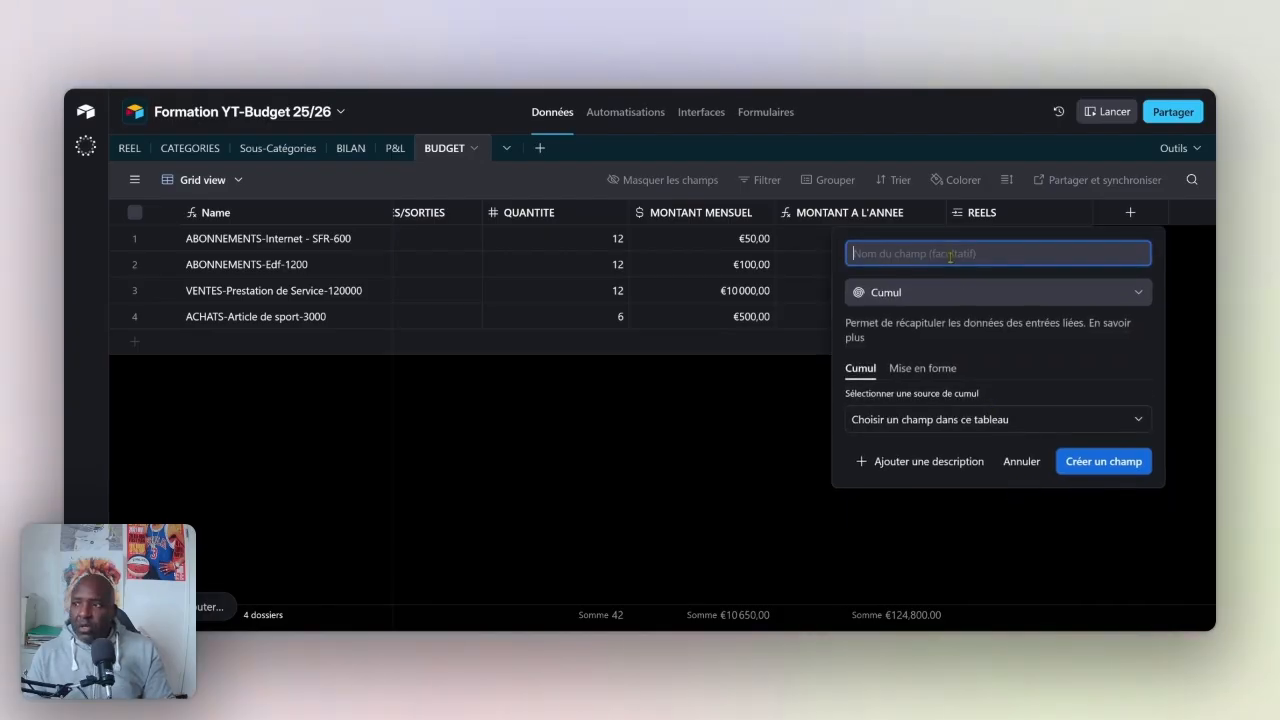
text(Mt Reel Global)
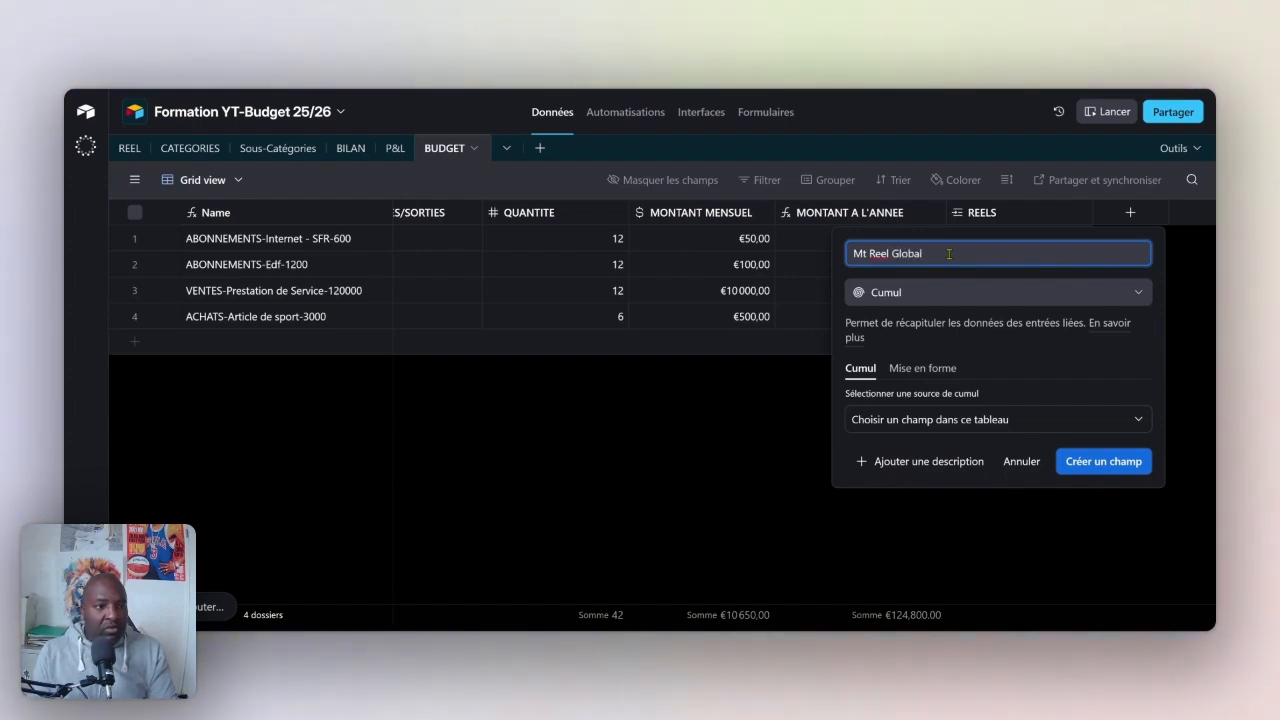
click(1018, 419)
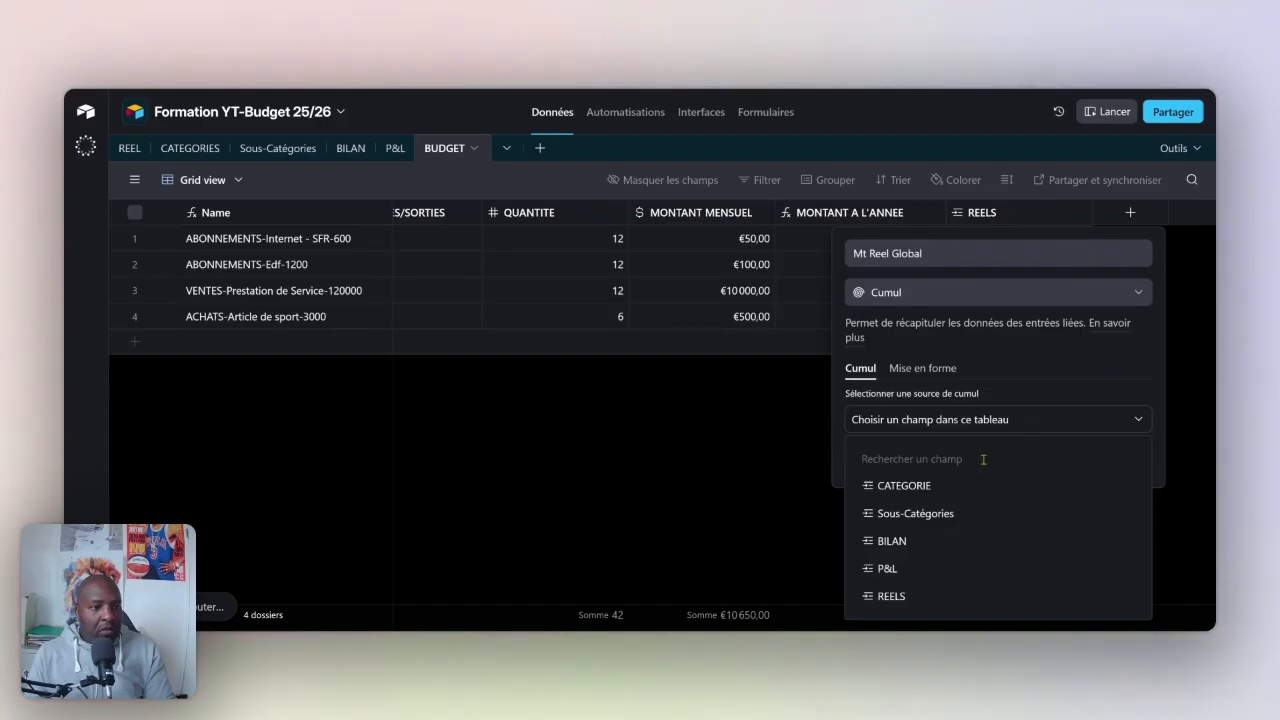
click(949, 597)
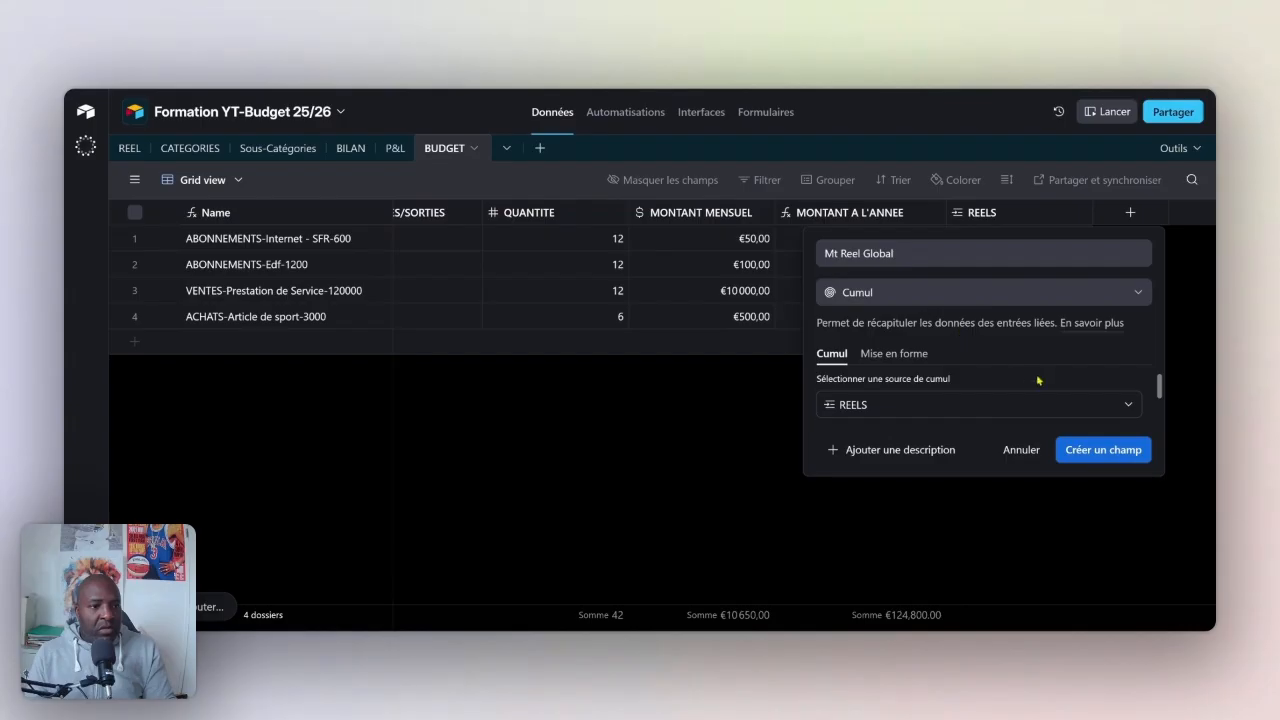
- Try to create the Mt Reel Global rollup field with only REELS chosen as its source
click(896, 356)
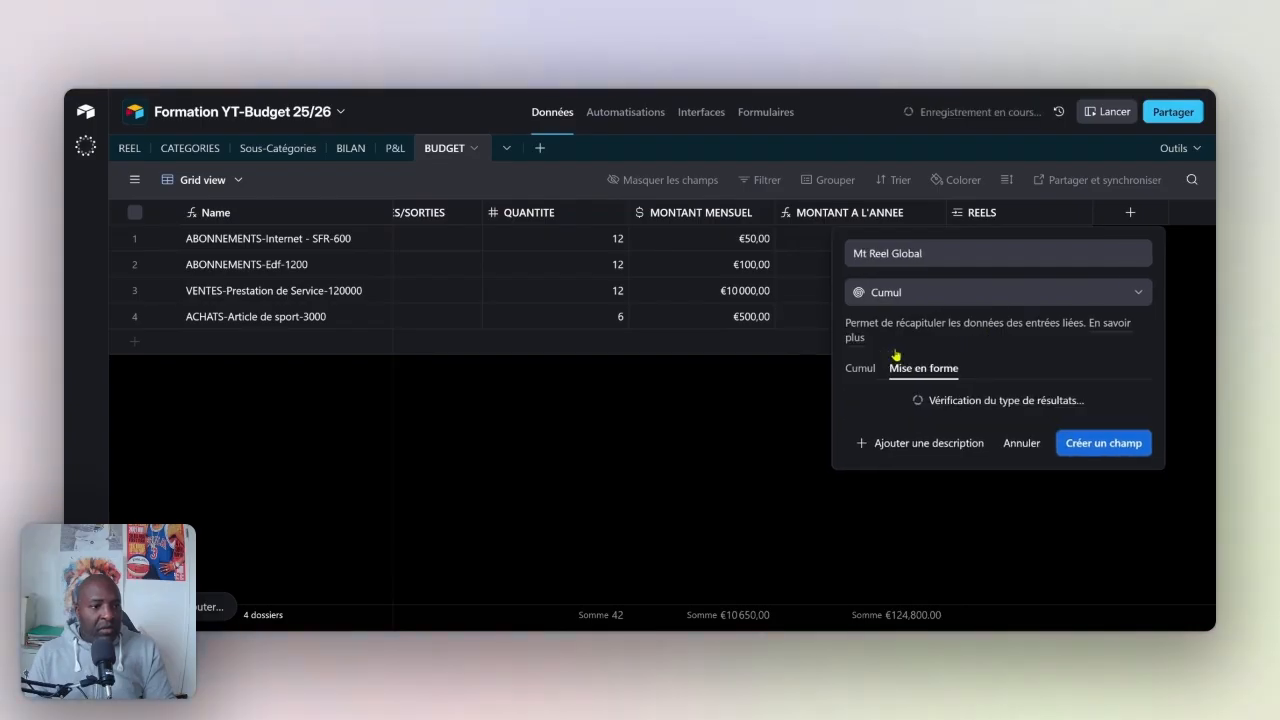
click(1110, 476)
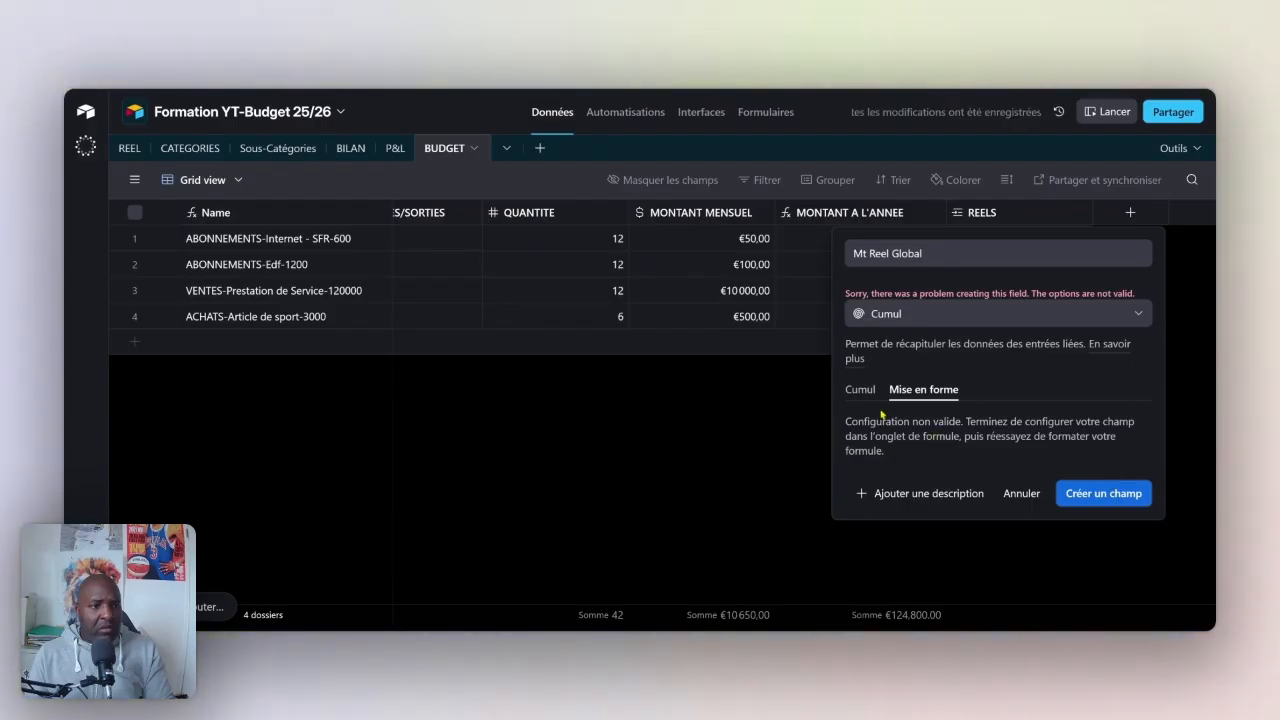
click(968, 313)
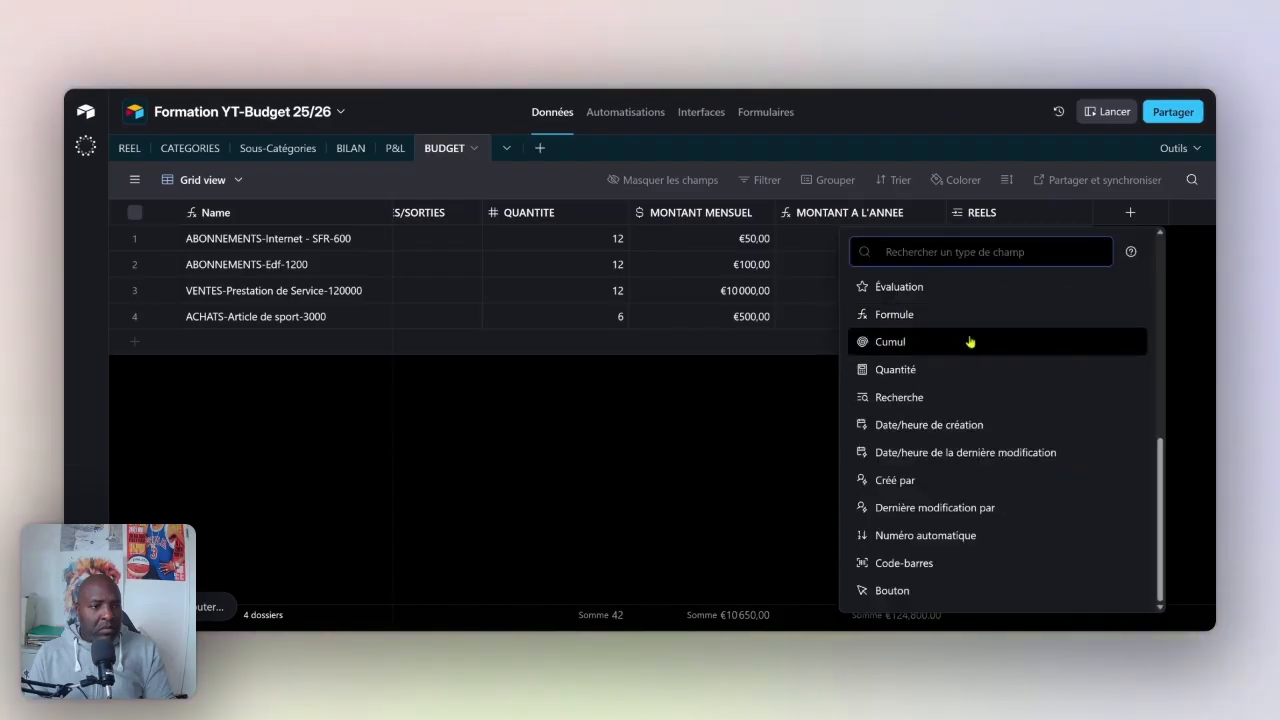
click(970, 342)
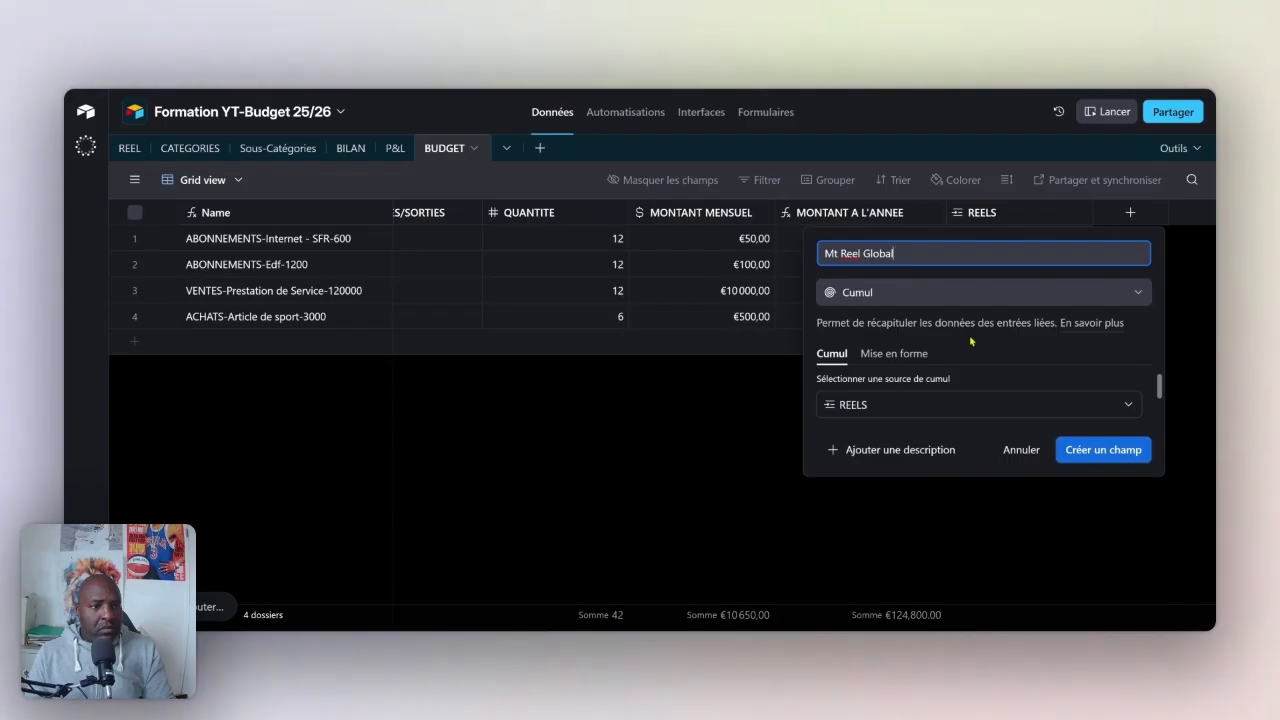
click(1108, 452)
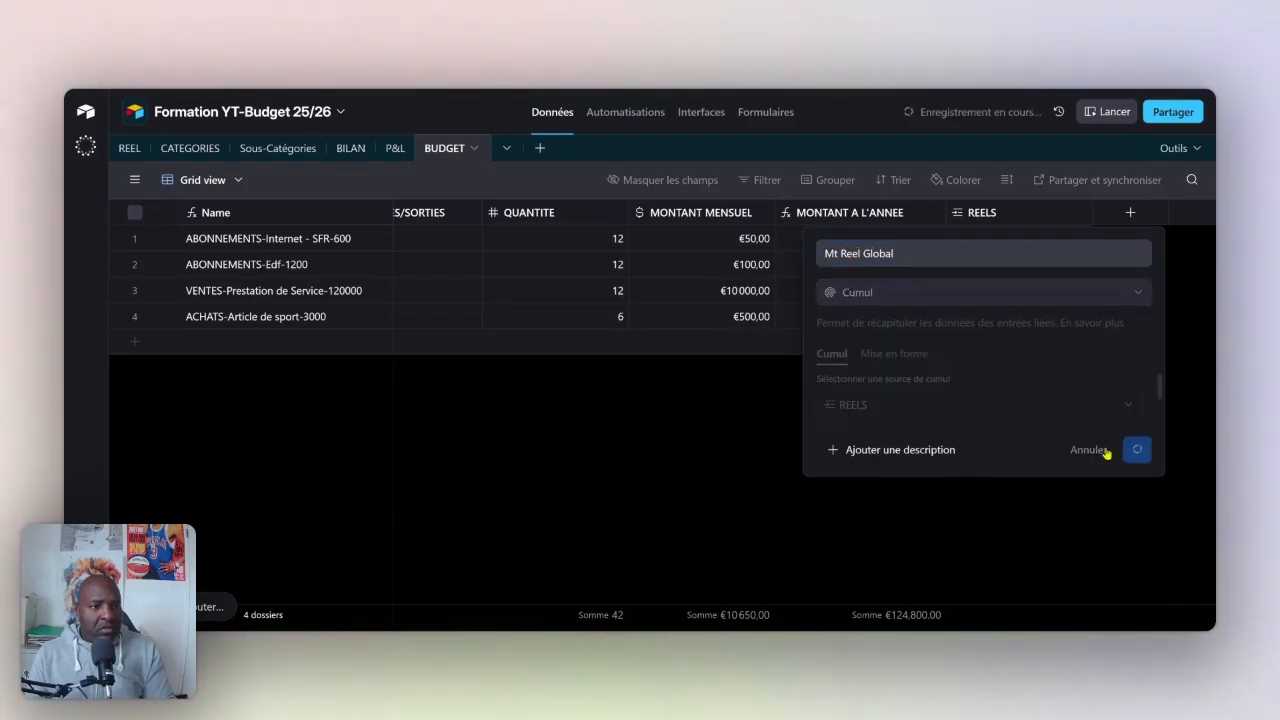
- Choose the REEL table's Montant as the field to roll up with SUM(values), and create the Mt Reel Global field
scroll(935, 415, down, 2)
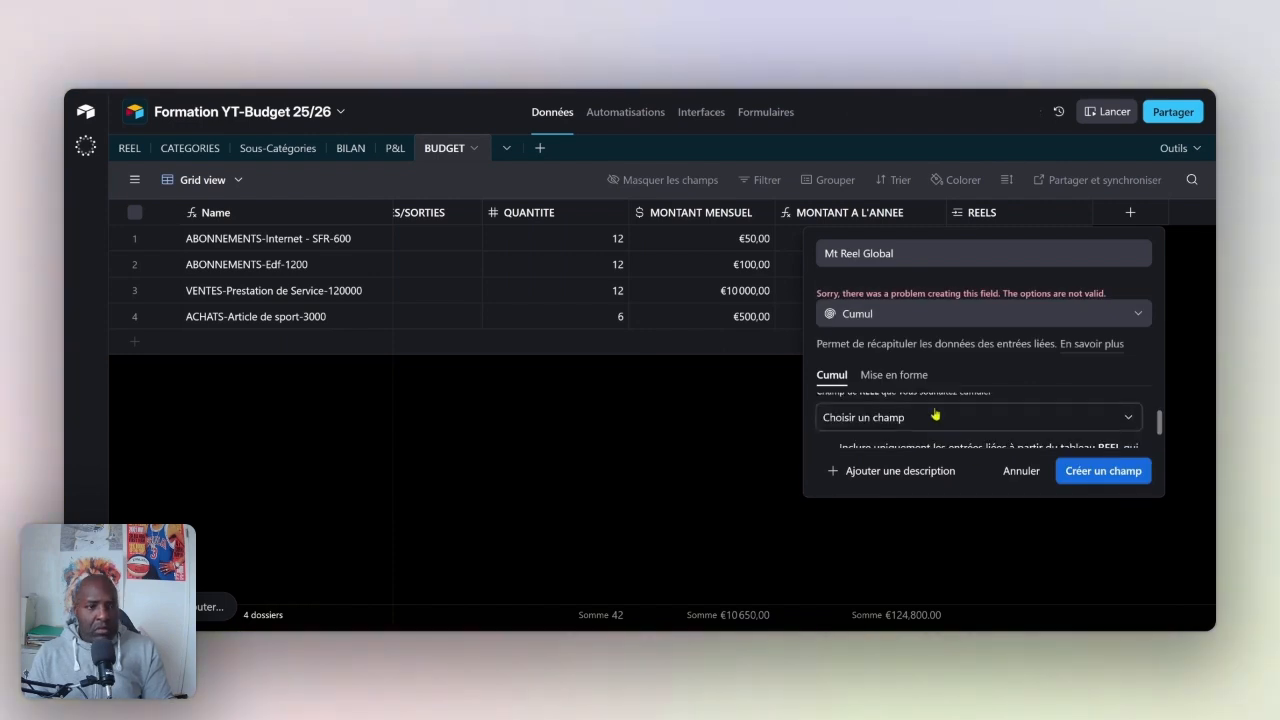
click(935, 416)
scroll(1048, 315, down, 1)
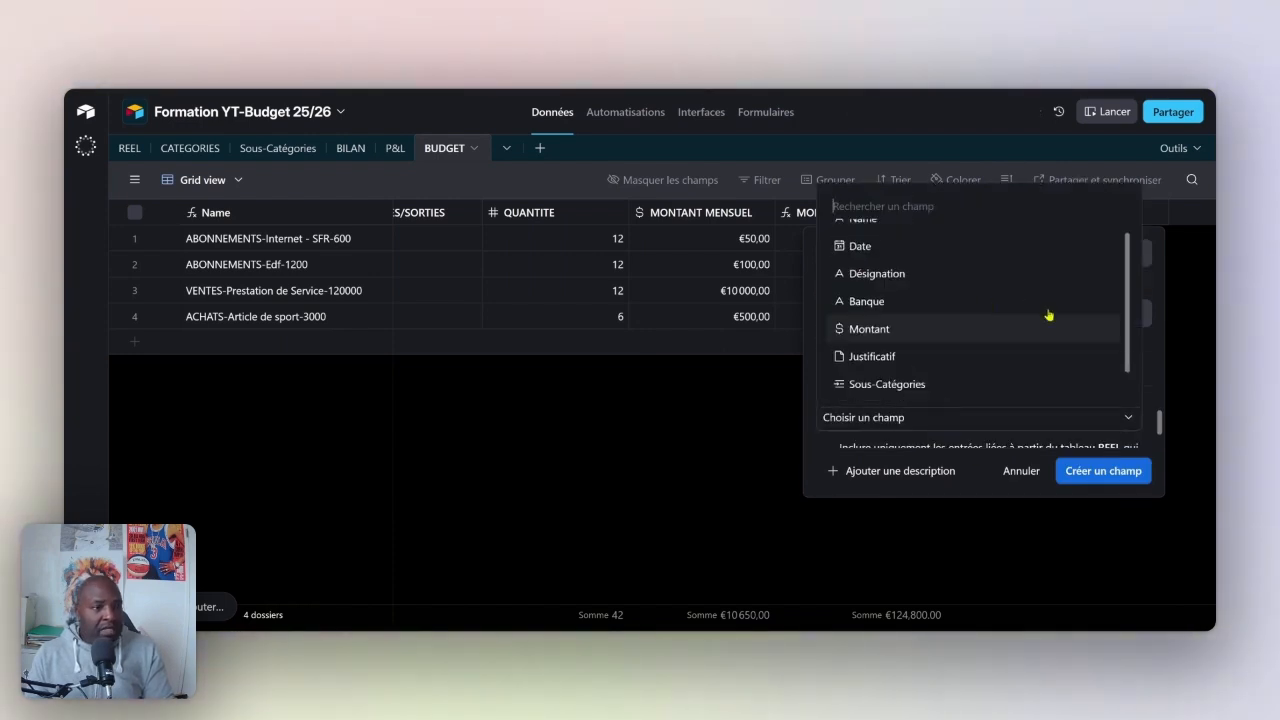
click(997, 326)
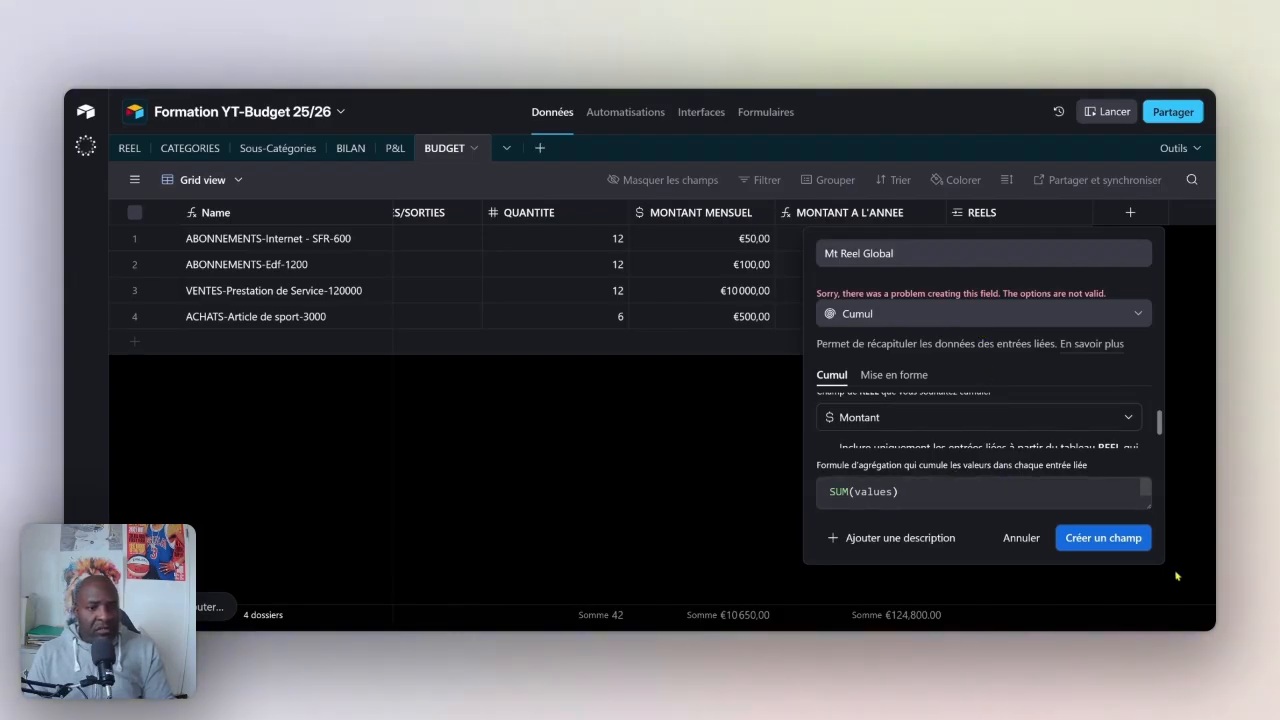
click(1117, 543)
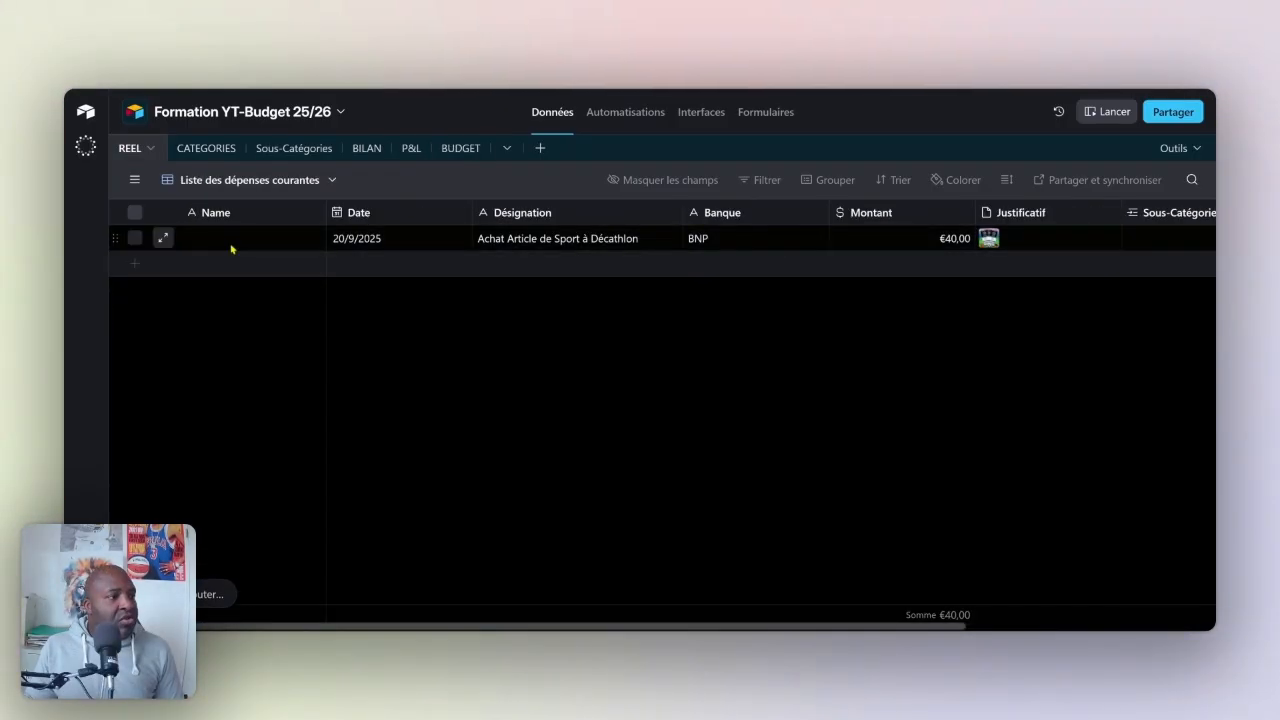
- Edit the REEL table's primary field Name and set its field type to Formule
click(233, 242)
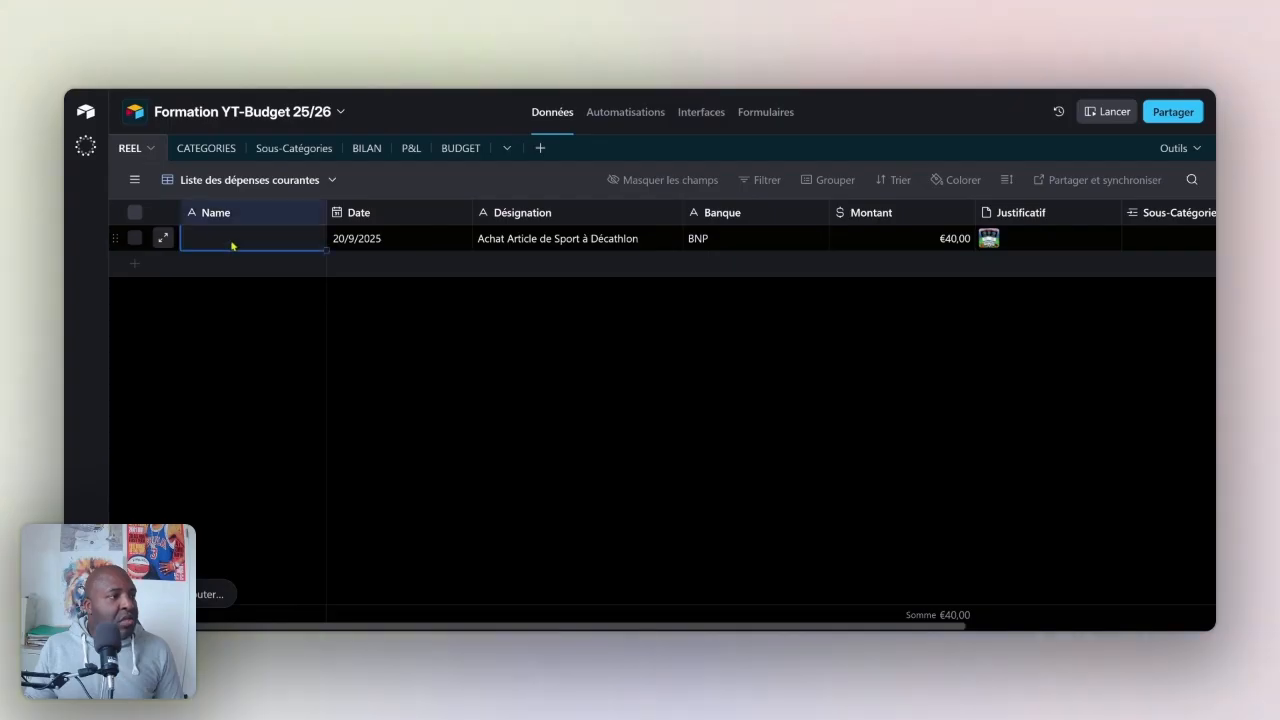
click(312, 214)
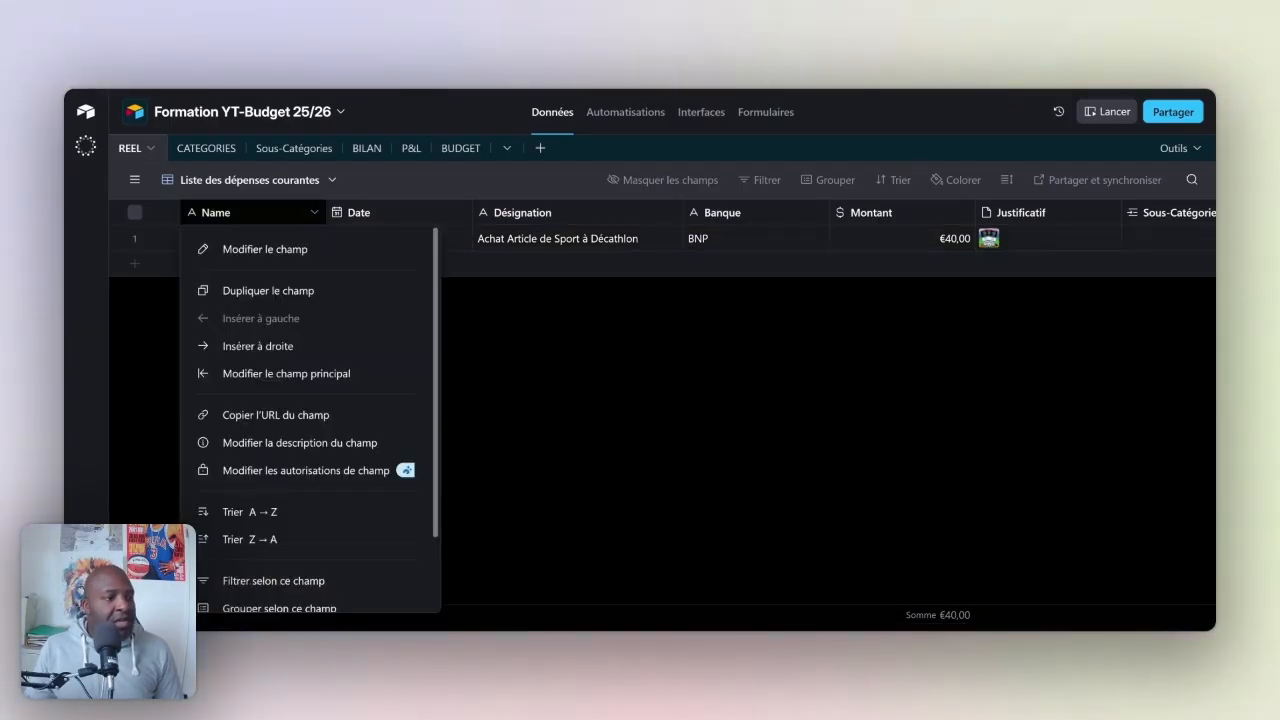
click(294, 260)
click(293, 341)
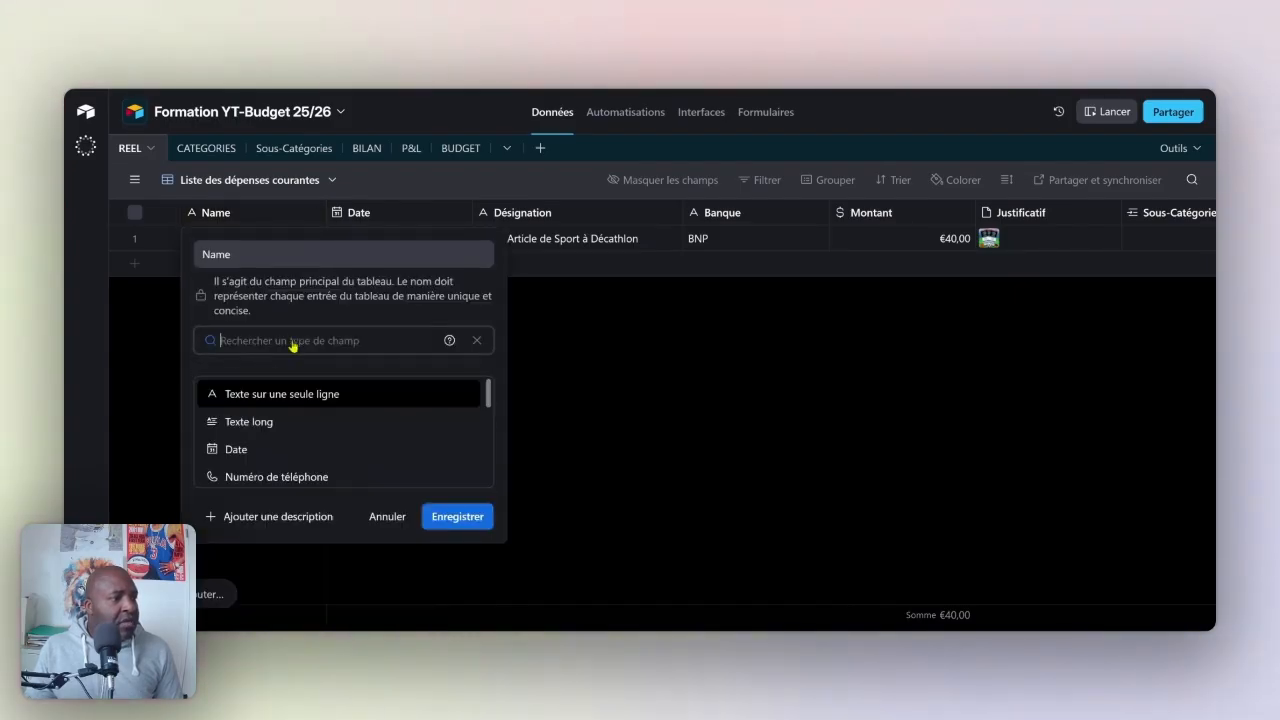
scroll(320, 418, down, 1)
scroll(323, 420, down, 2)
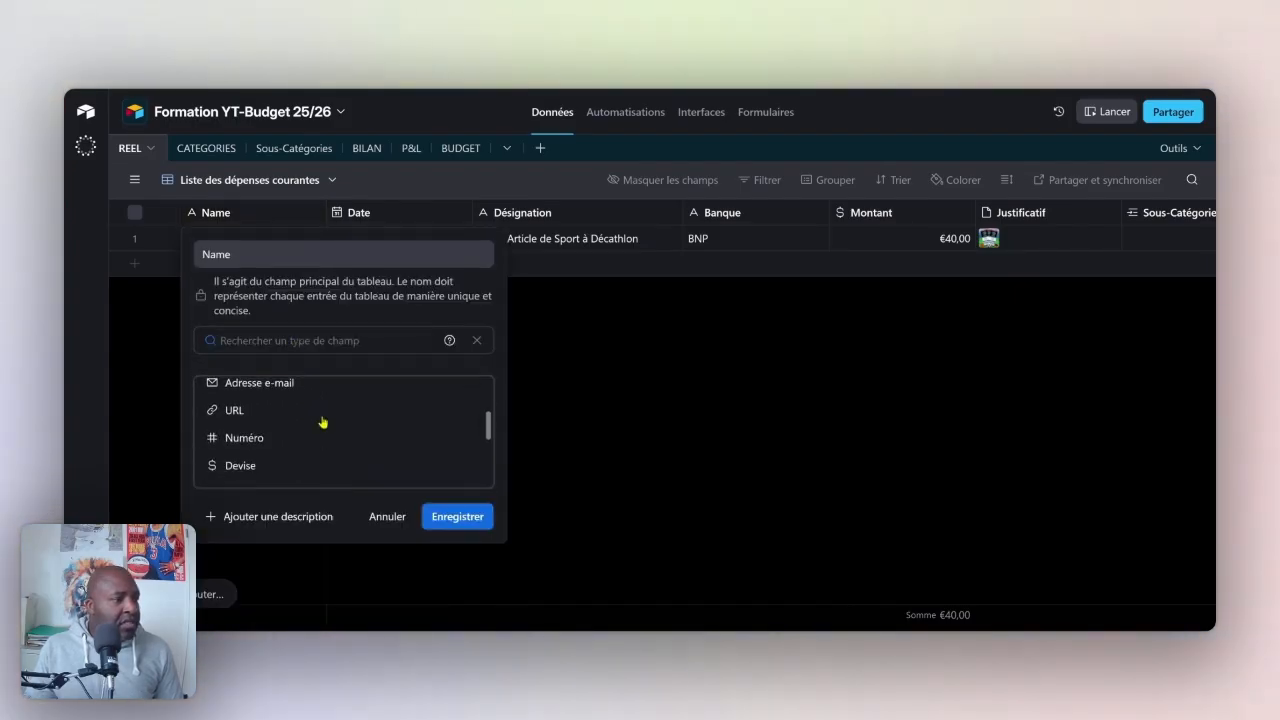
scroll(323, 422, down, 2)
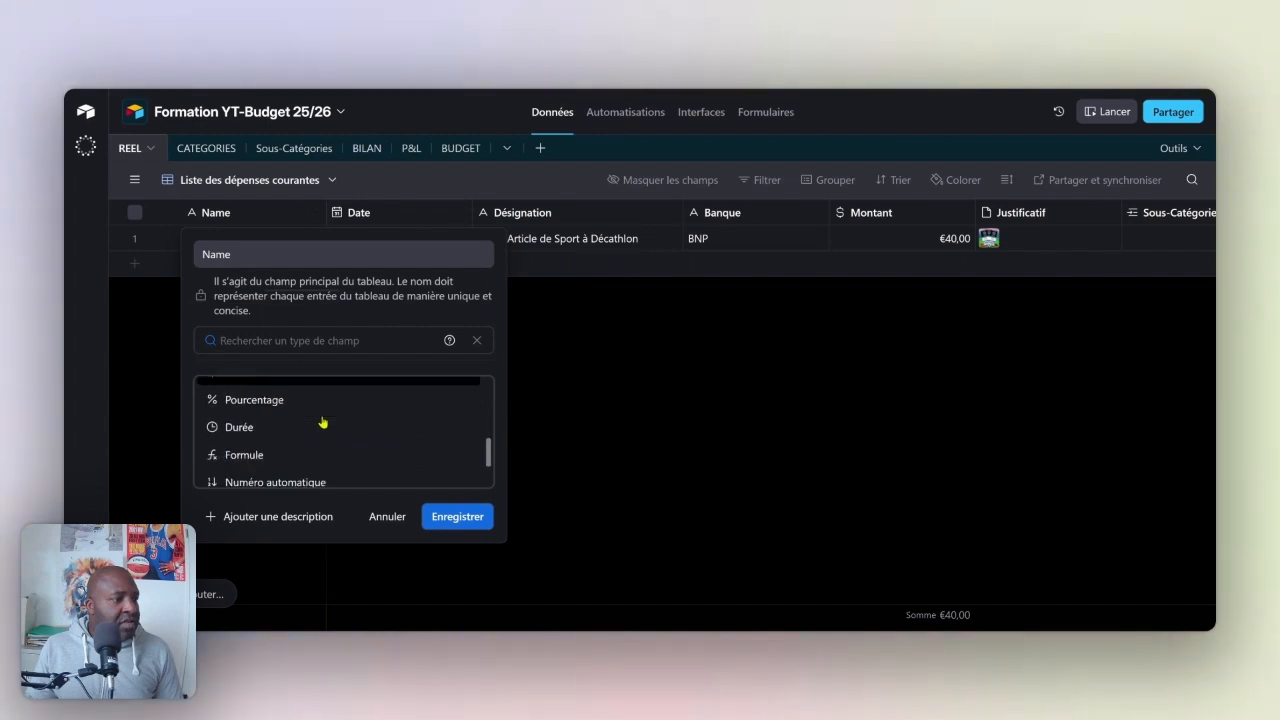
click(322, 432)
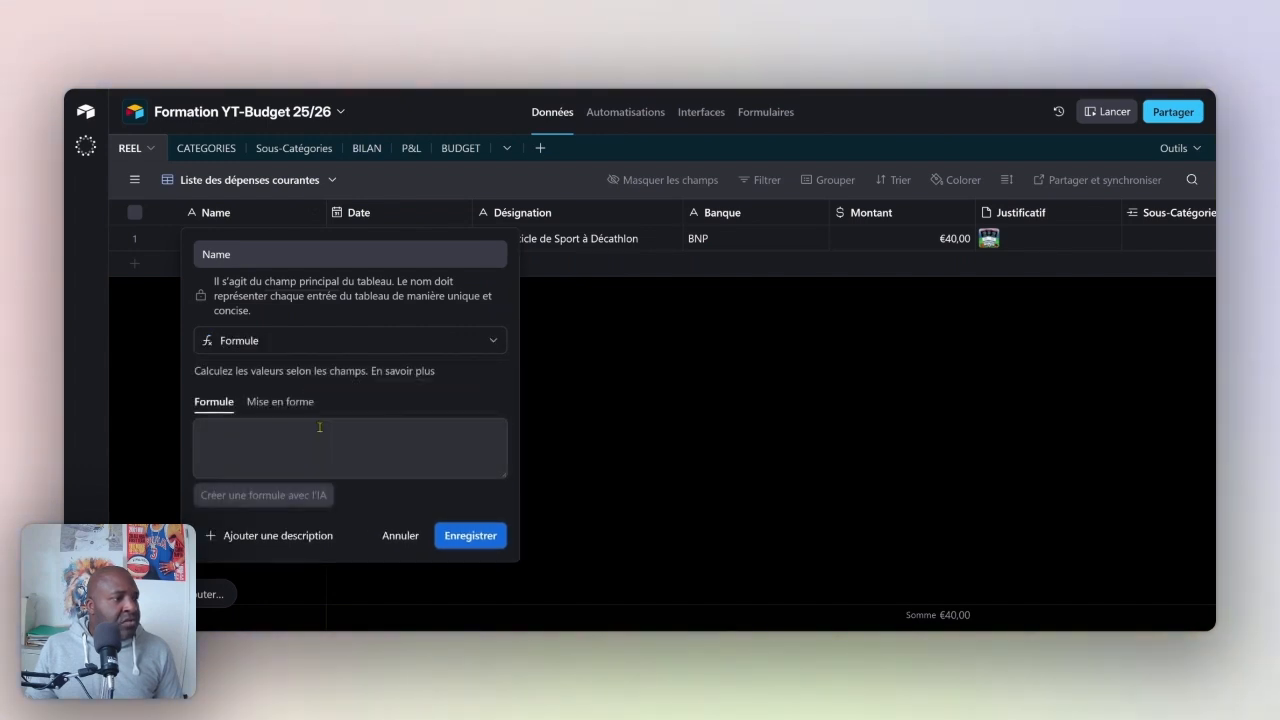
- Begin the Name formula with the Montant field joined to a hyphen separator, as Montant&"-"&
click(285, 432)
text(montr)
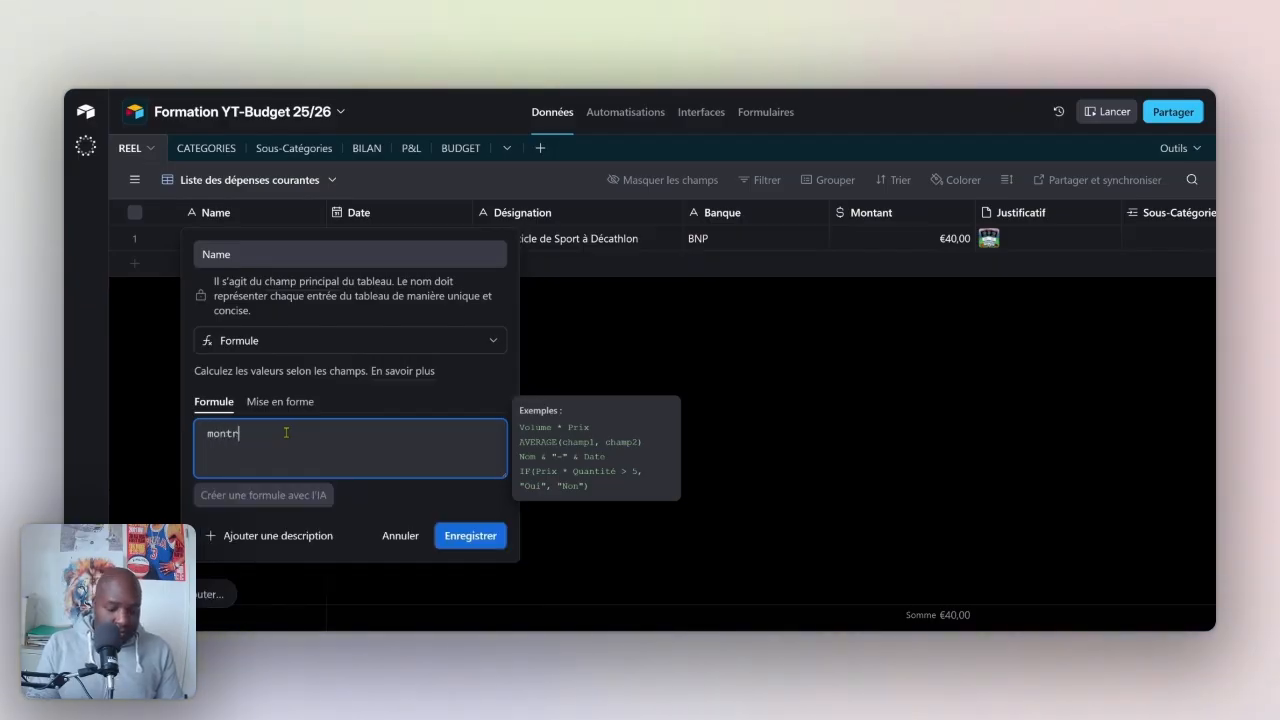
key(BackSpace)
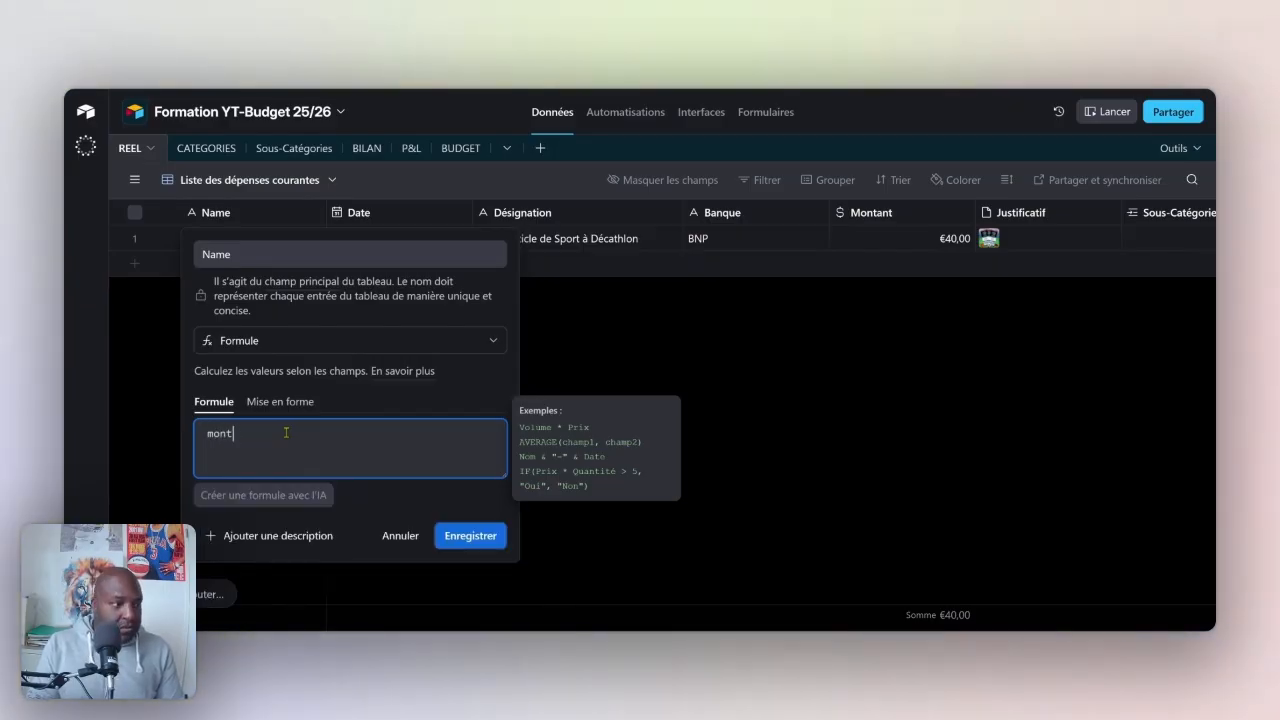
click(275, 508)
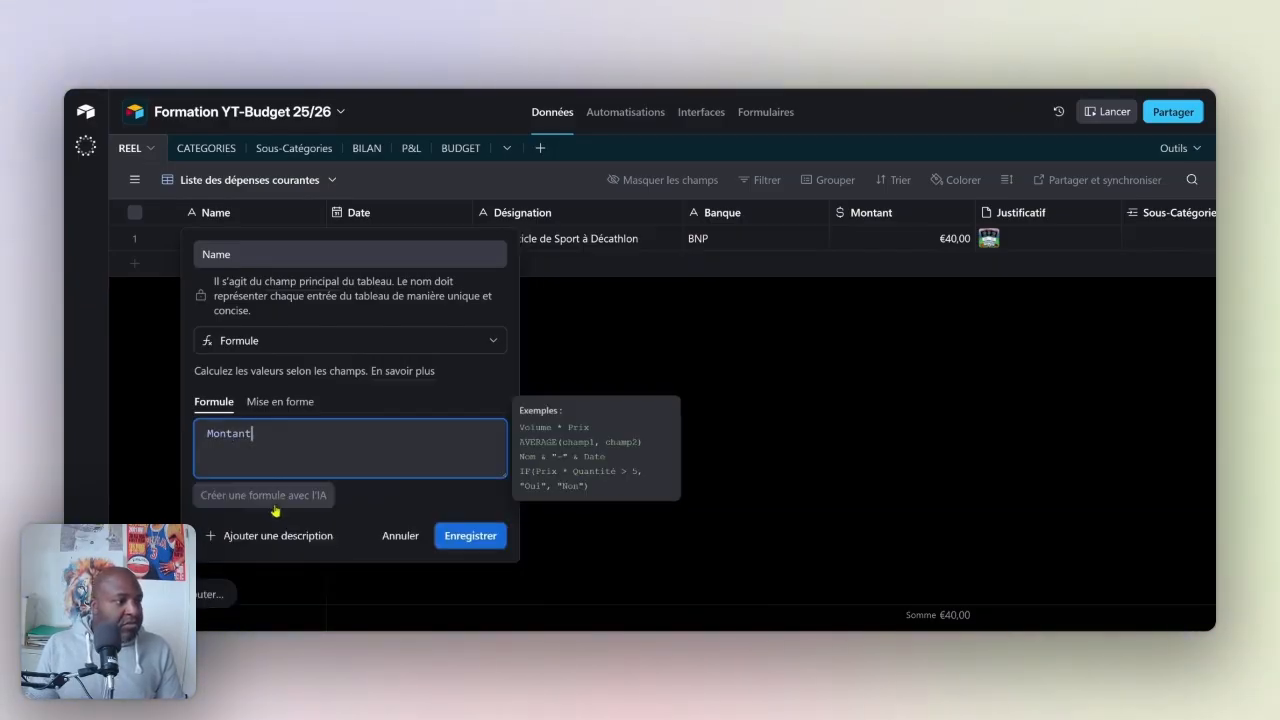
text(&"-)
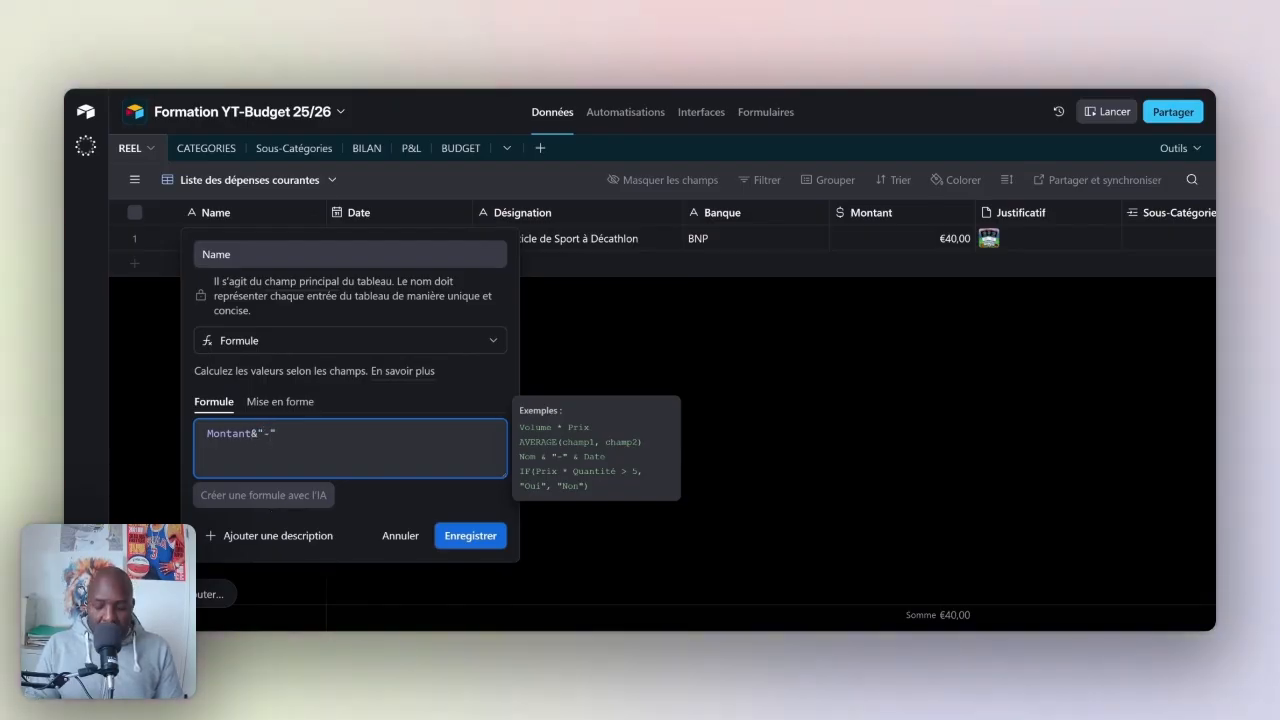
text("")
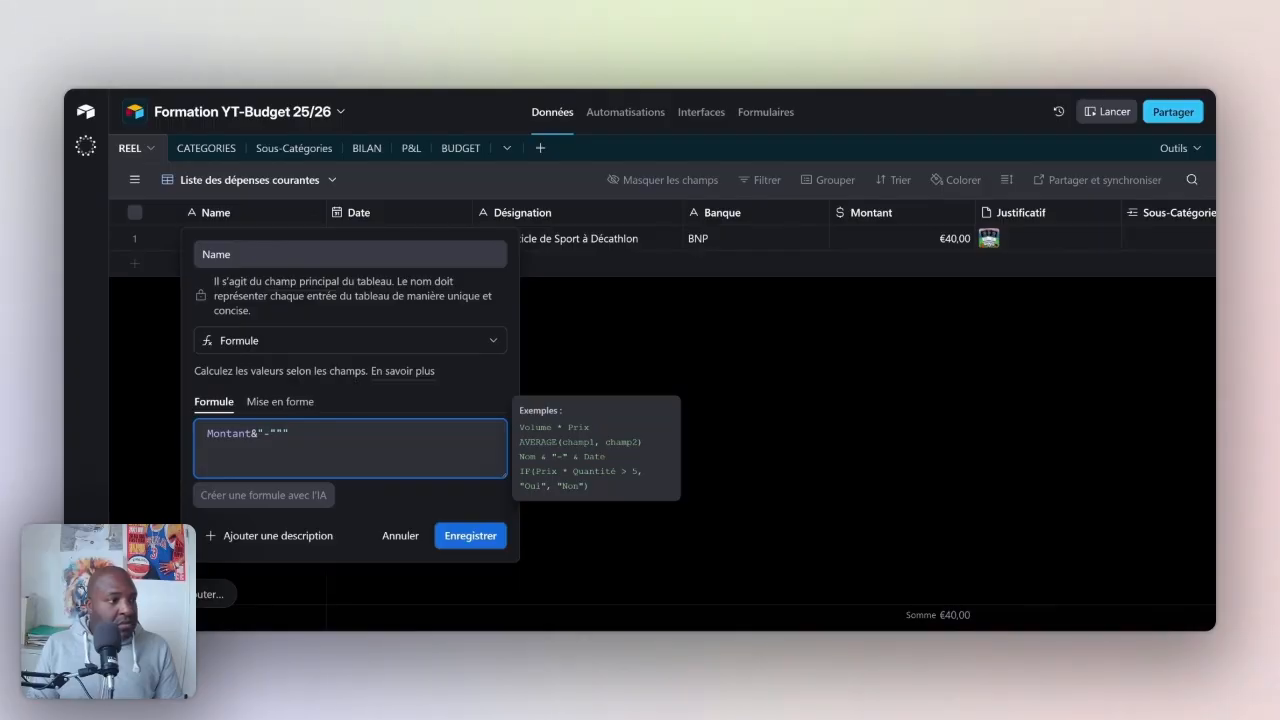
key(BackSpace)
text(&)
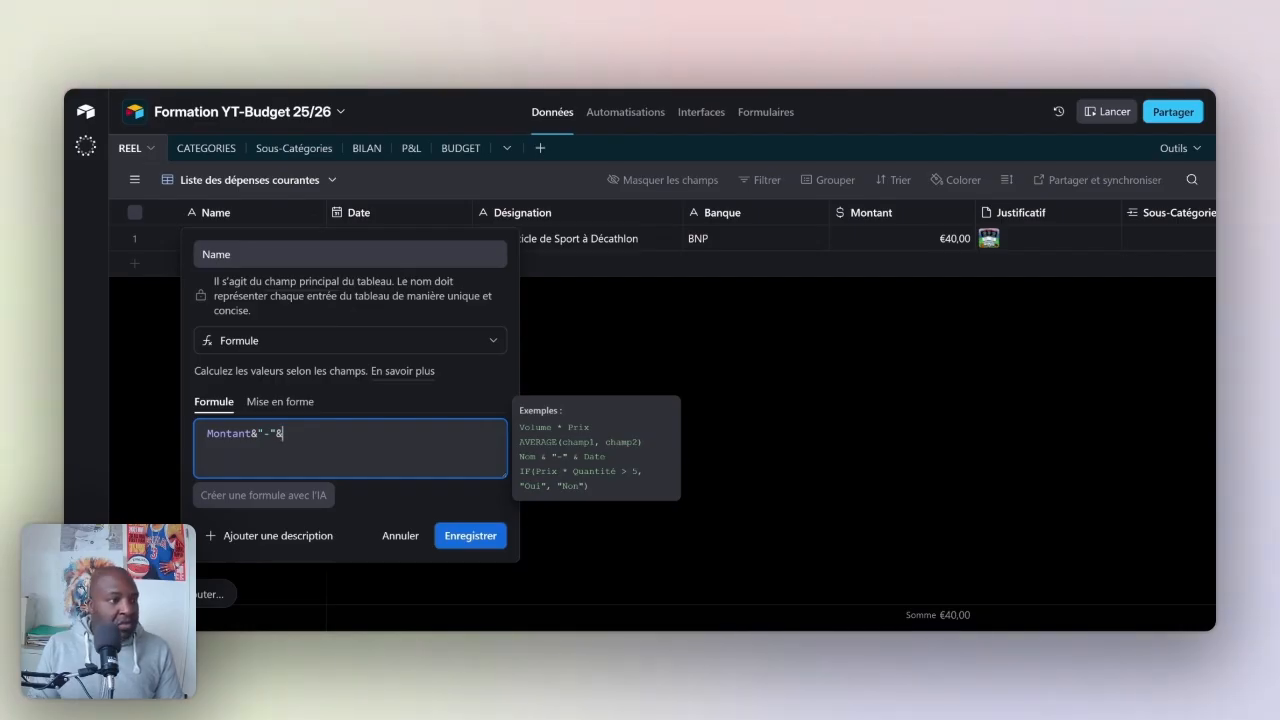
- Complete the Name formula by appending the {Désignation} field, and save the field
text(des)
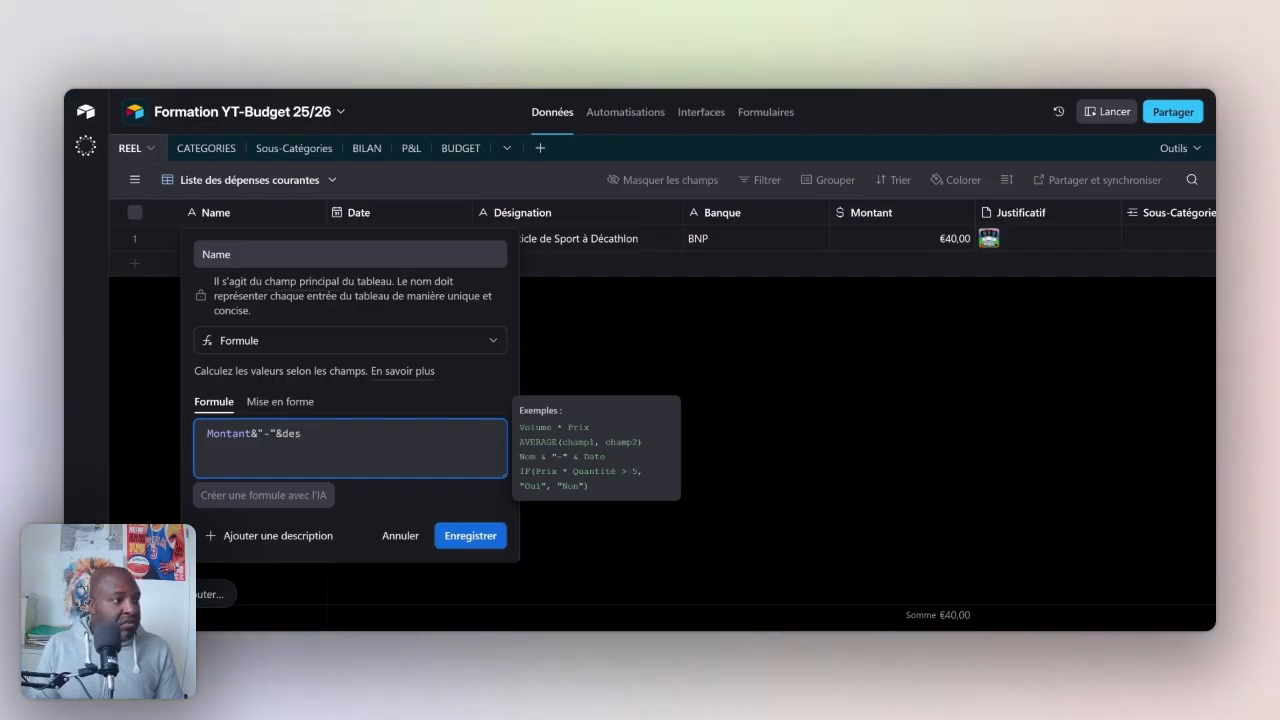
key(BackSpace)
key(BackSpace)
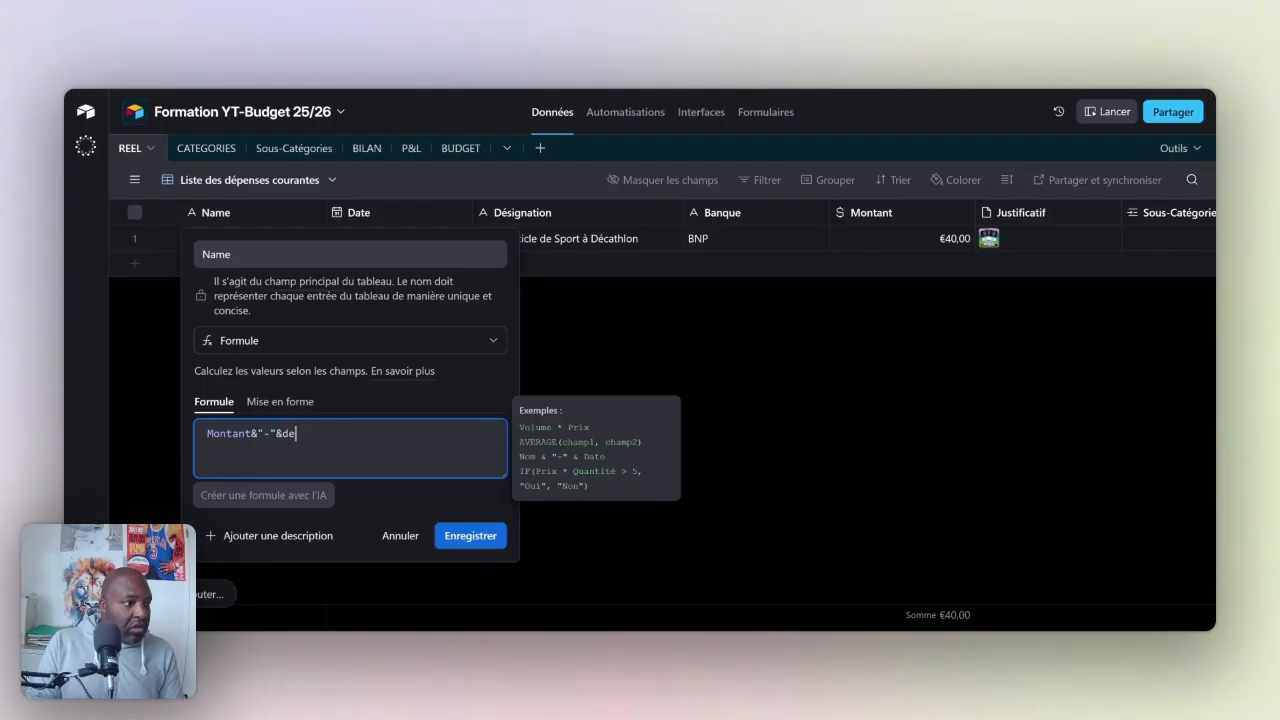
text(d)
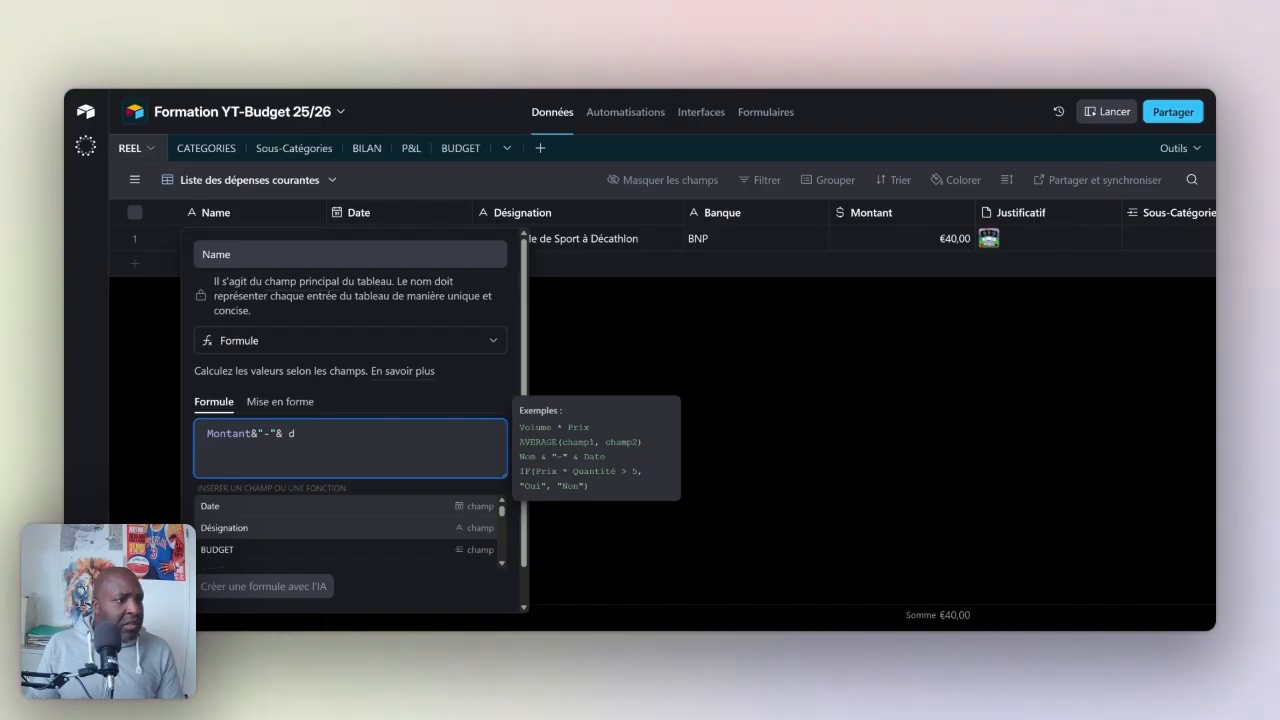
click(272, 529)
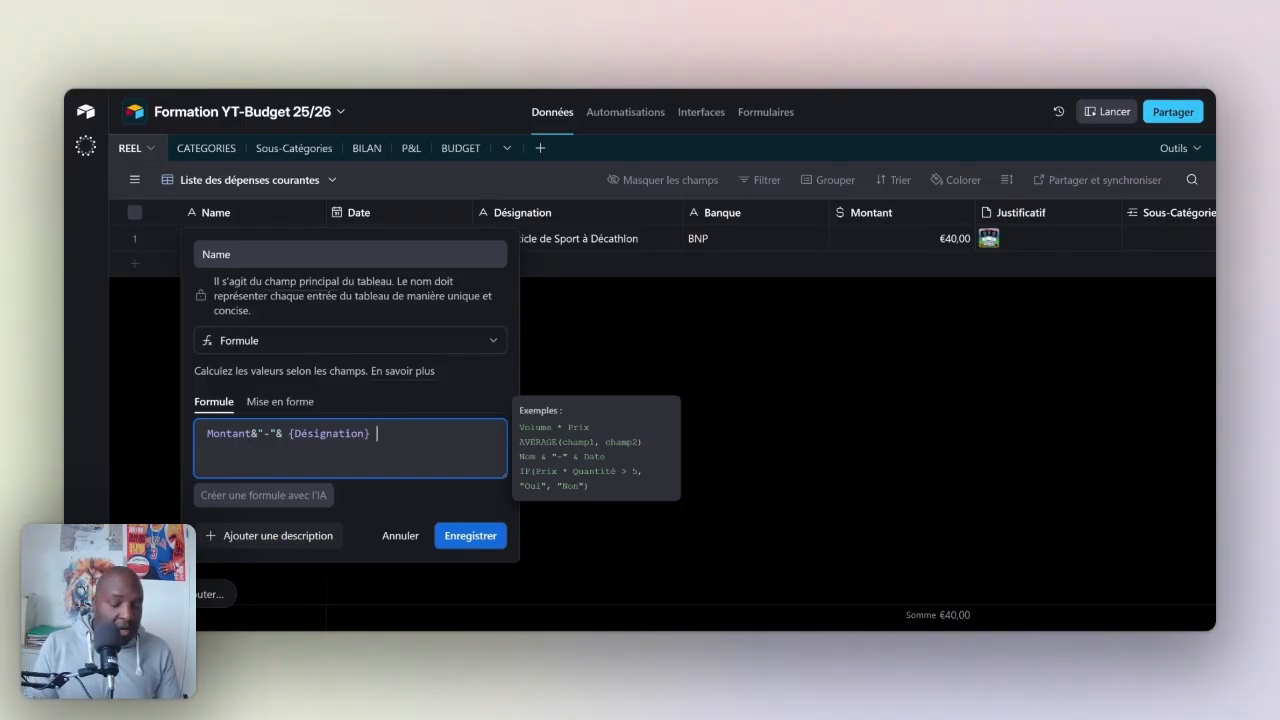
key(BackSpace)
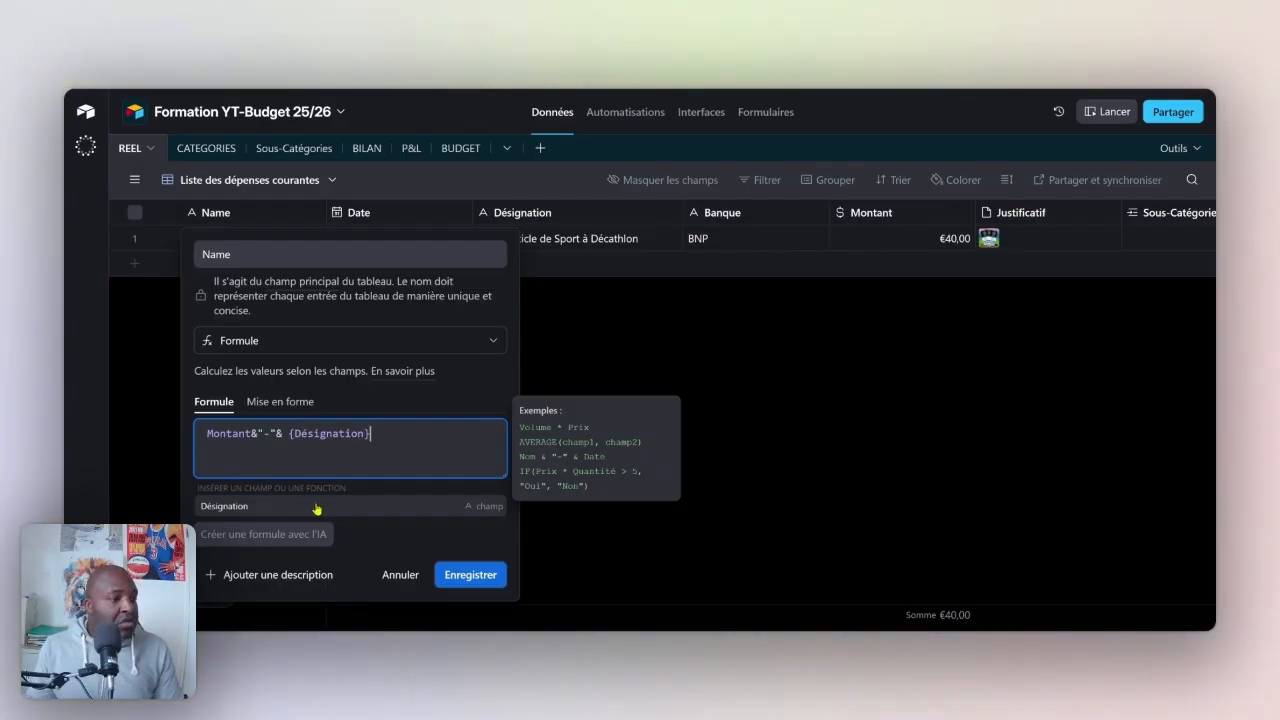
click(467, 573)
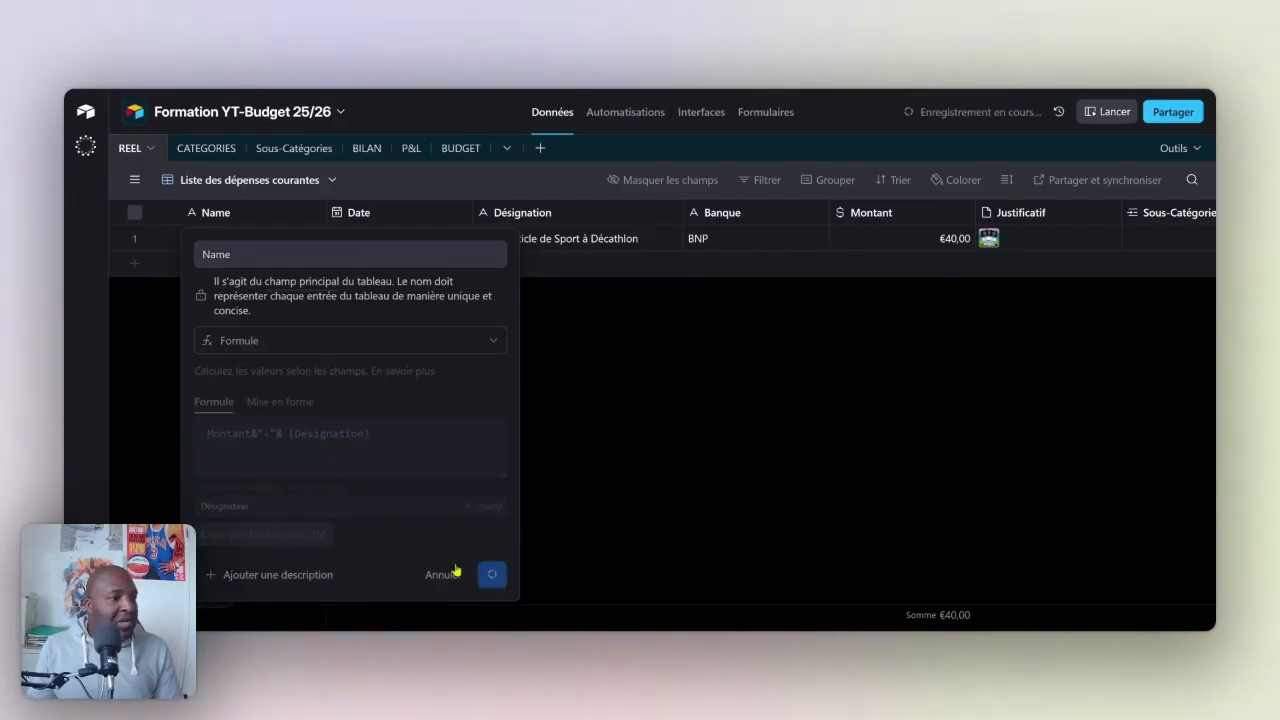
click(686, 484)
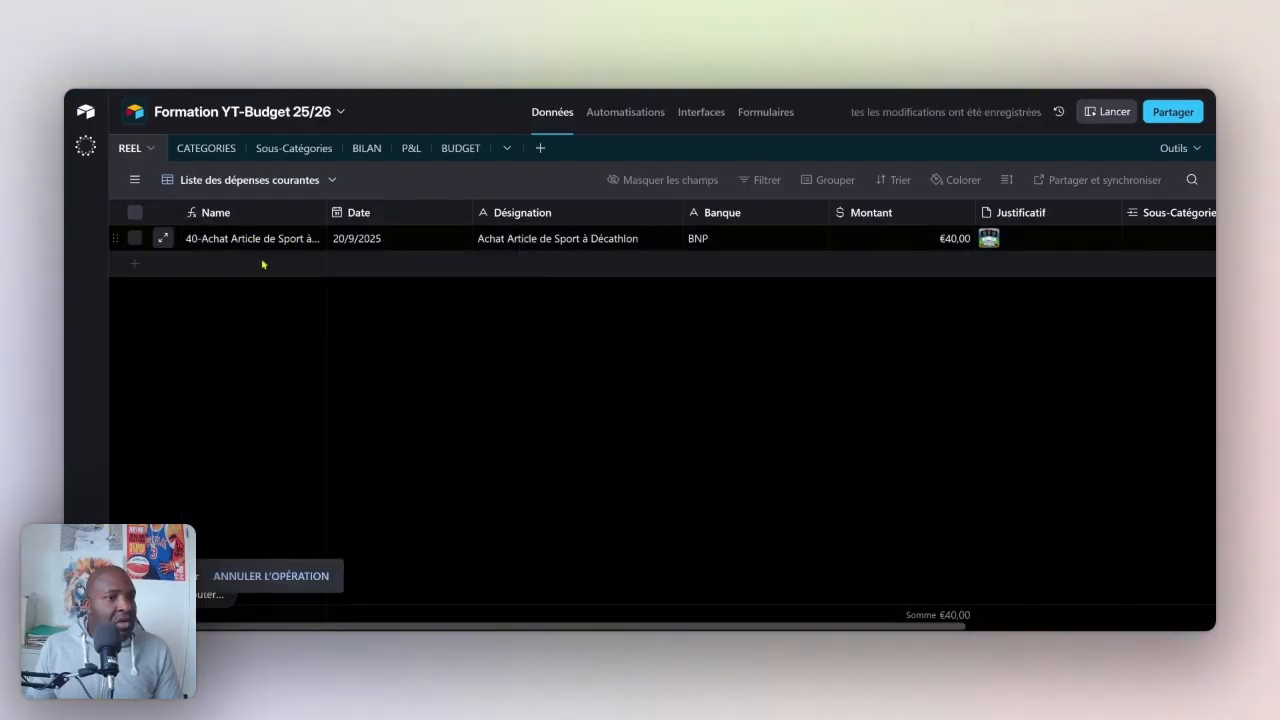
- Review the REELS link and Mt Reel Global rollup in the BUDGET table against the REEL expenses, and look through the other tables
click(450, 148)
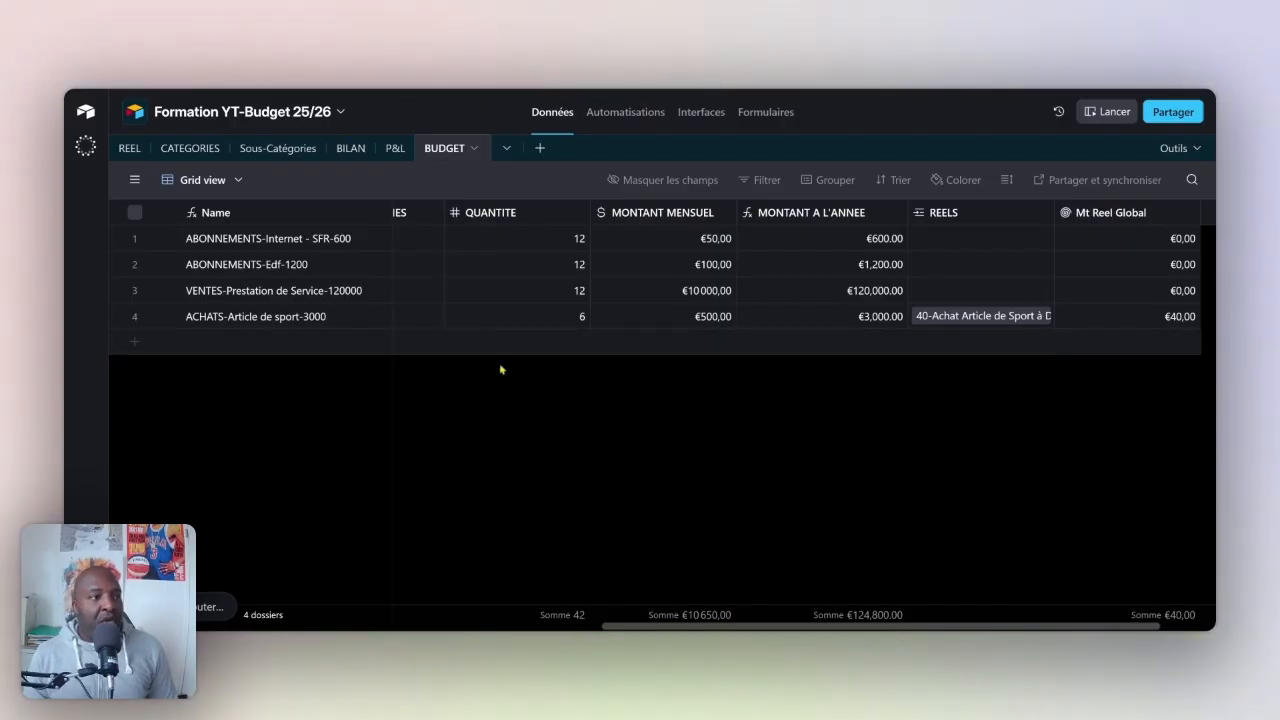
click(1066, 184)
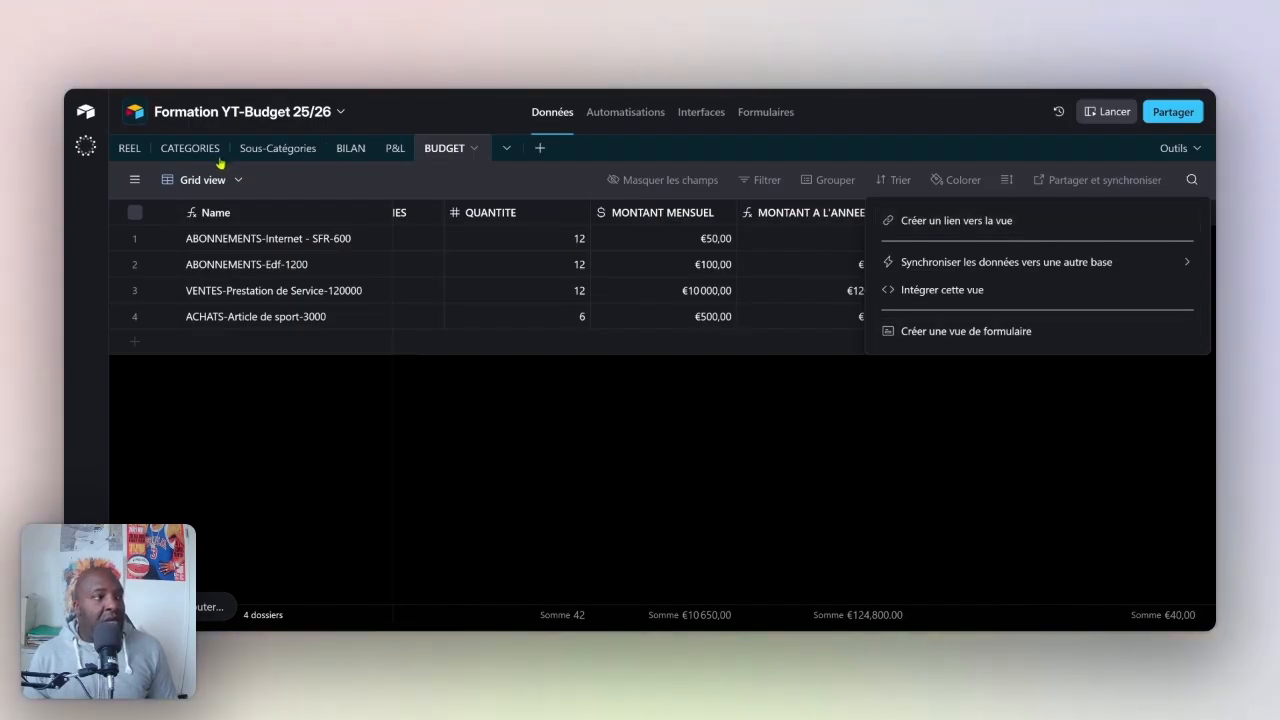
click(129, 148)
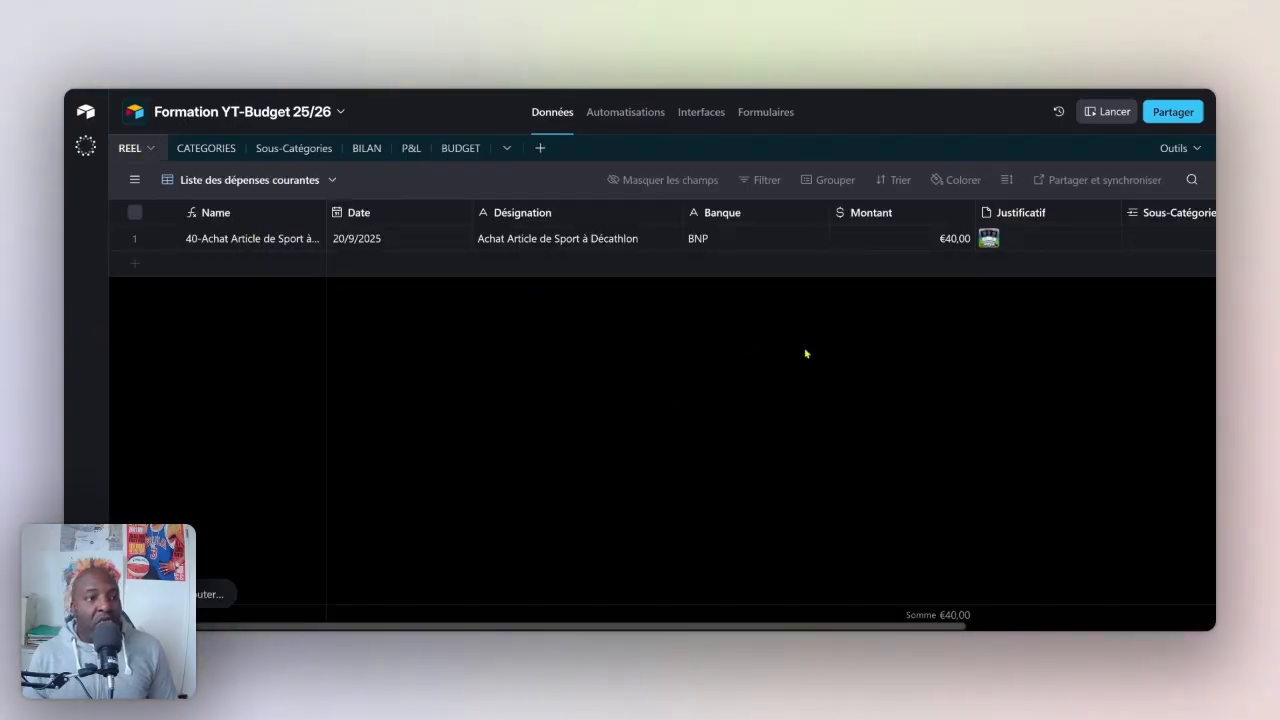
click(449, 150)
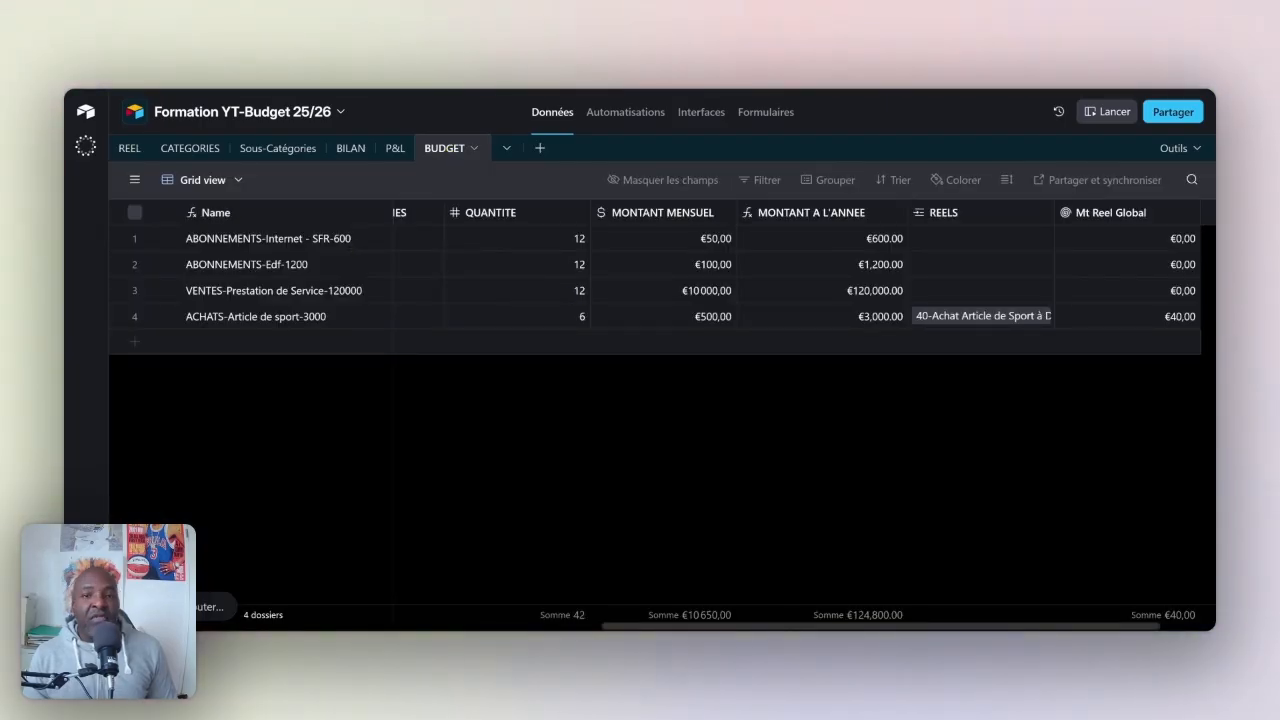
click(126, 149)
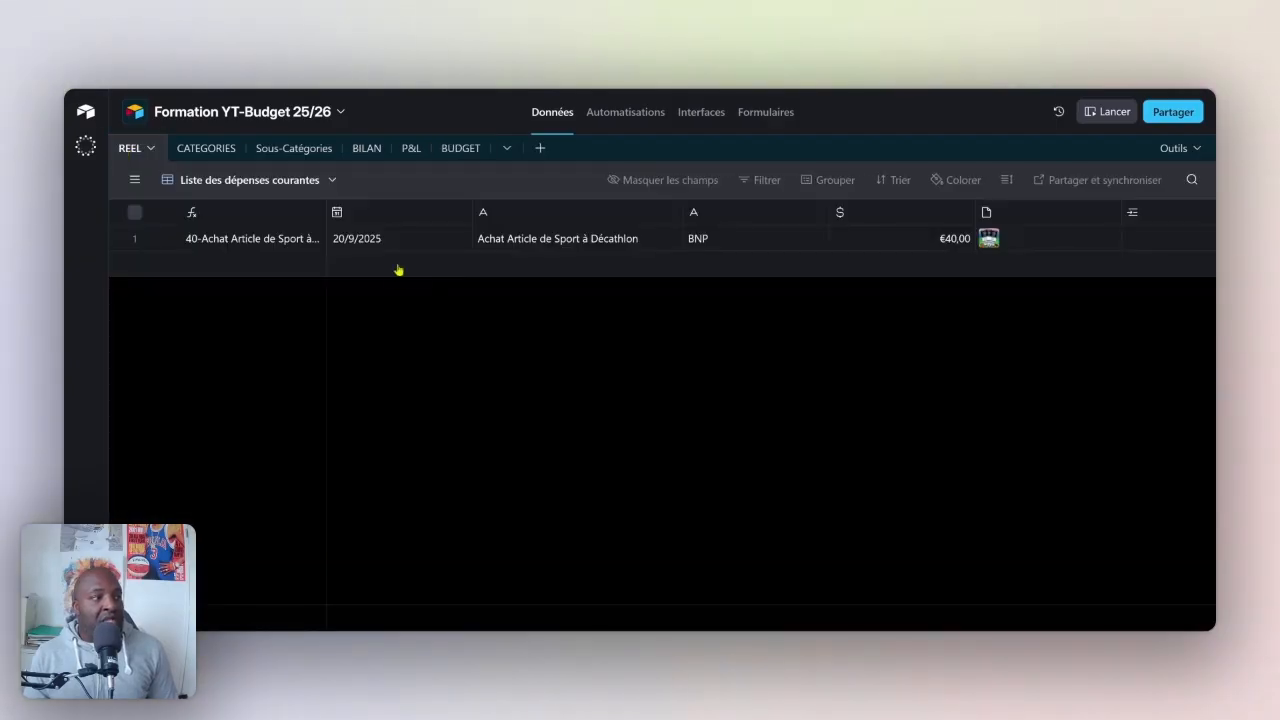
click(212, 152)
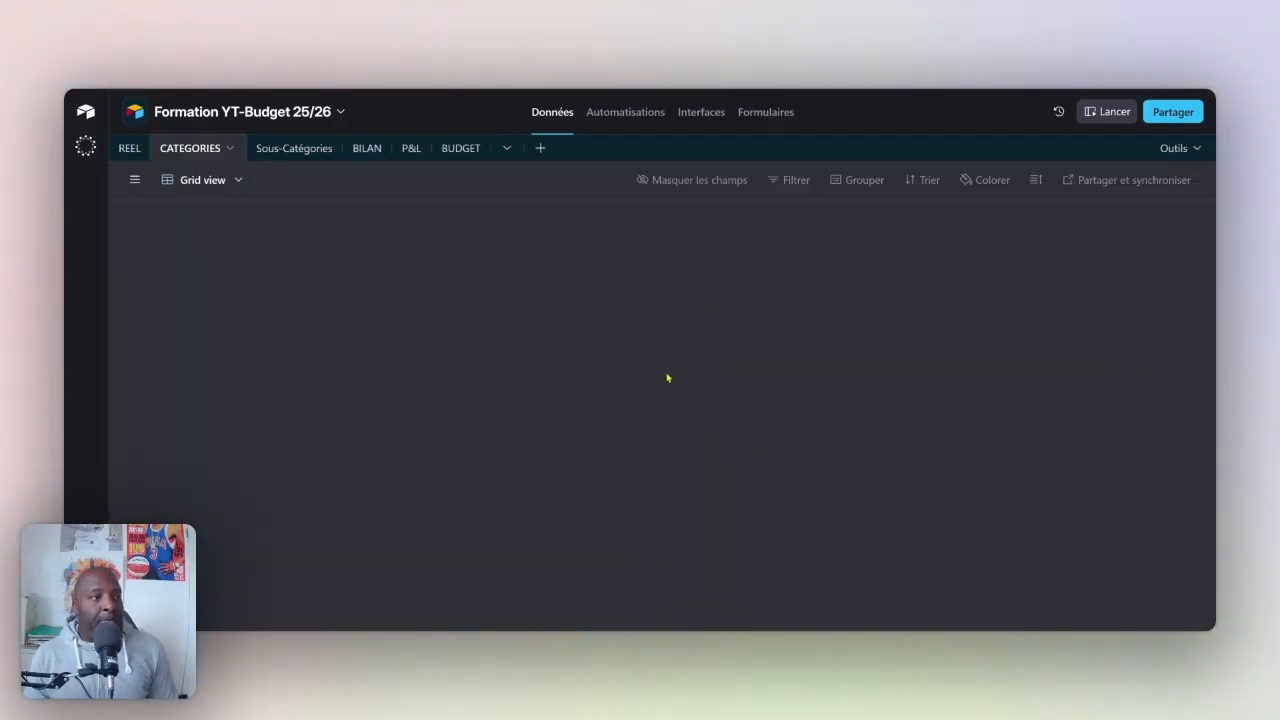
click(381, 156)
click(412, 155)
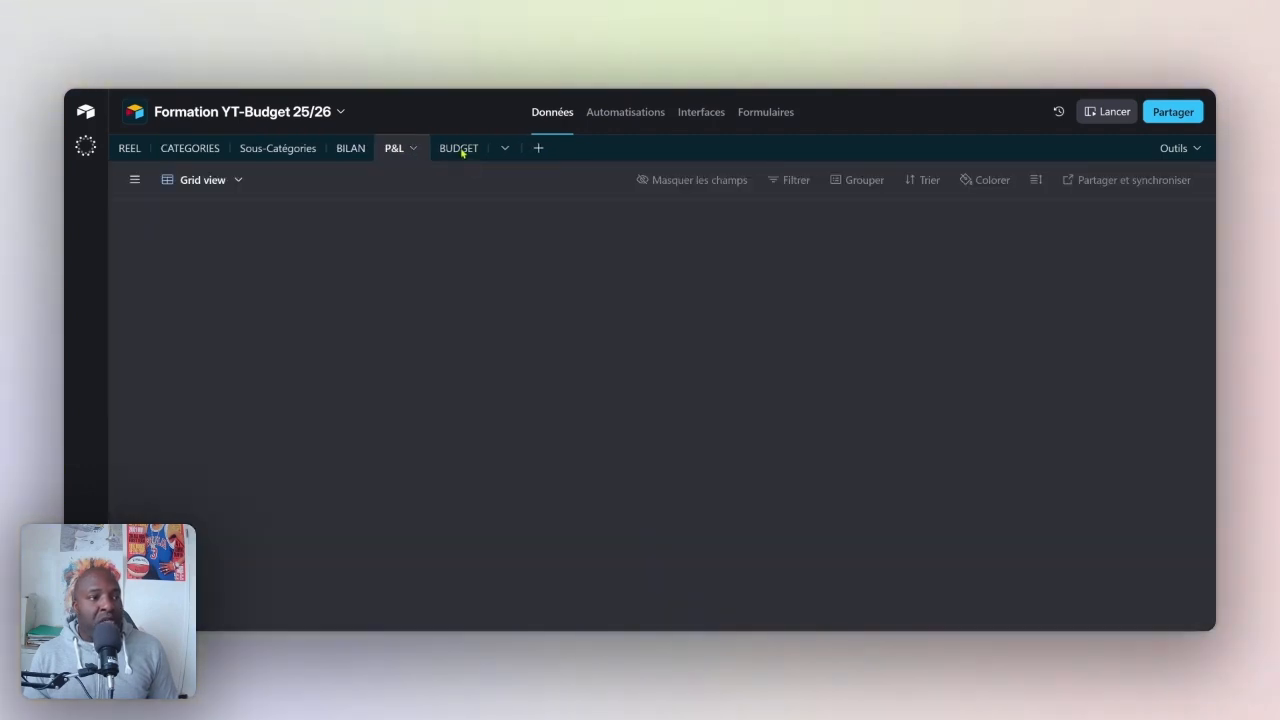
click(462, 150)
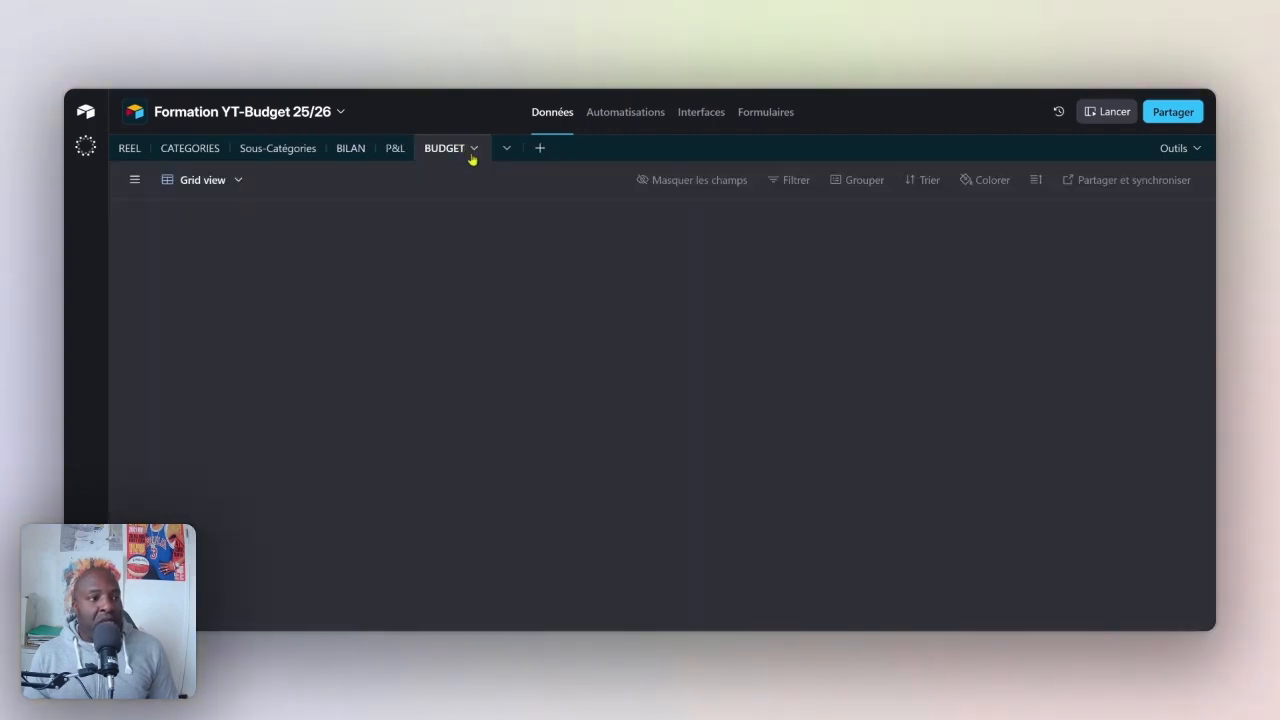